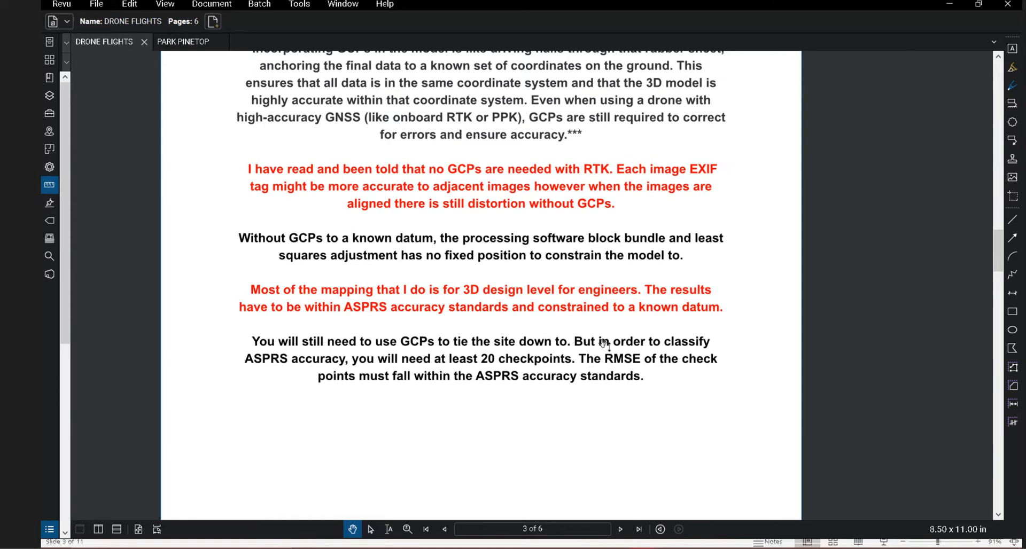
Scroll the DRONE FLIGHTS PDF to page 4, the five-GCP Standard 2D Flight placement diagram.
scroll(605, 339, down, 6)
scroll(604, 339, down, 3)
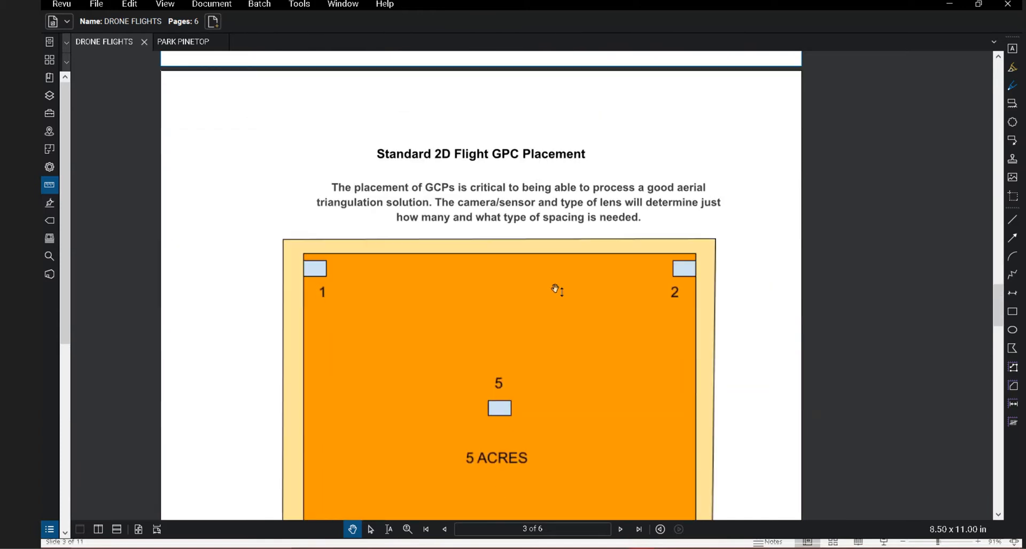
scroll(591, 334, down, 2)
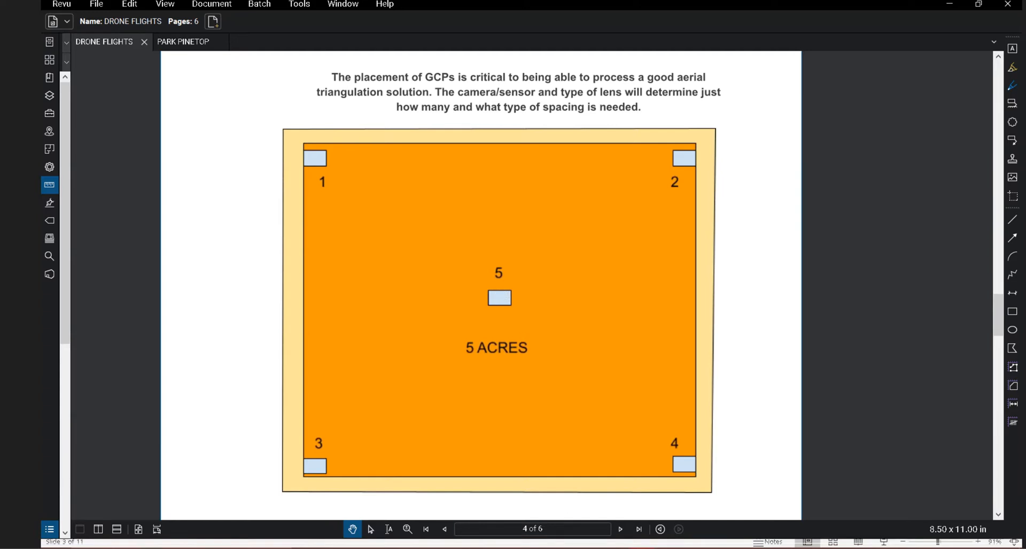
mouse_move(662, 543)
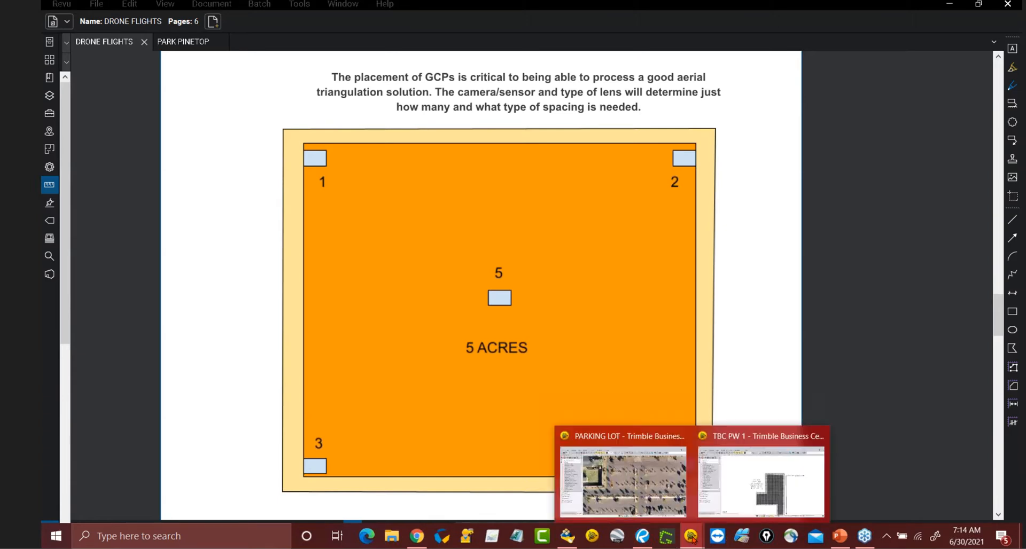
Bring TBC PW 1 forward and move the Plan Sheets/Reports and Flight Planning toolbars off the grid.
click(739, 485)
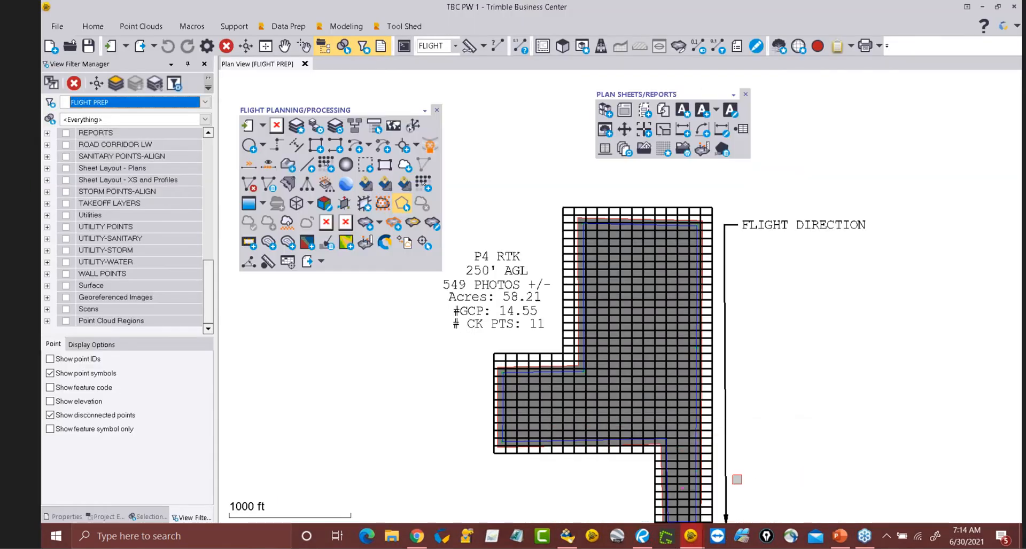
scroll(544, 185, down, 1)
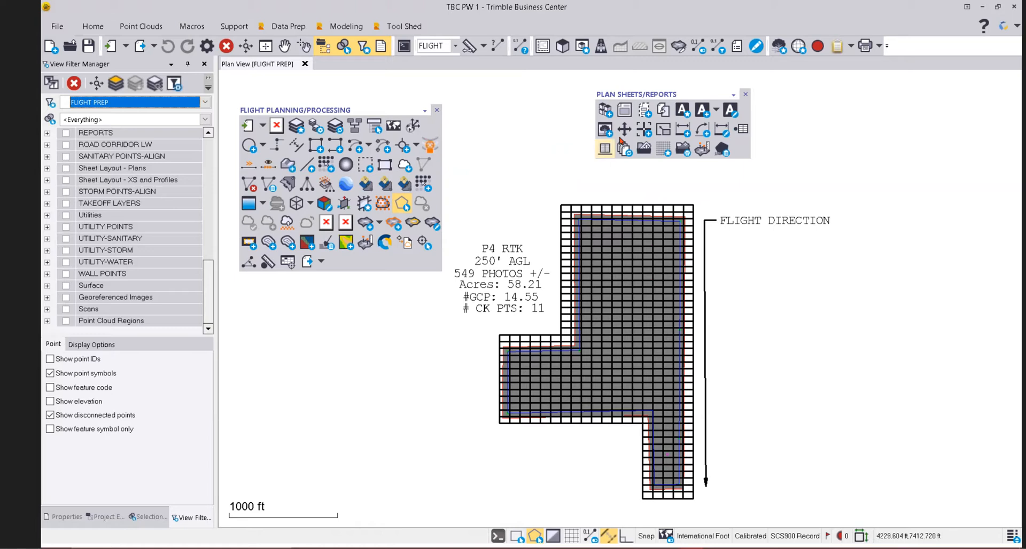
drag(682, 96, 855, 94)
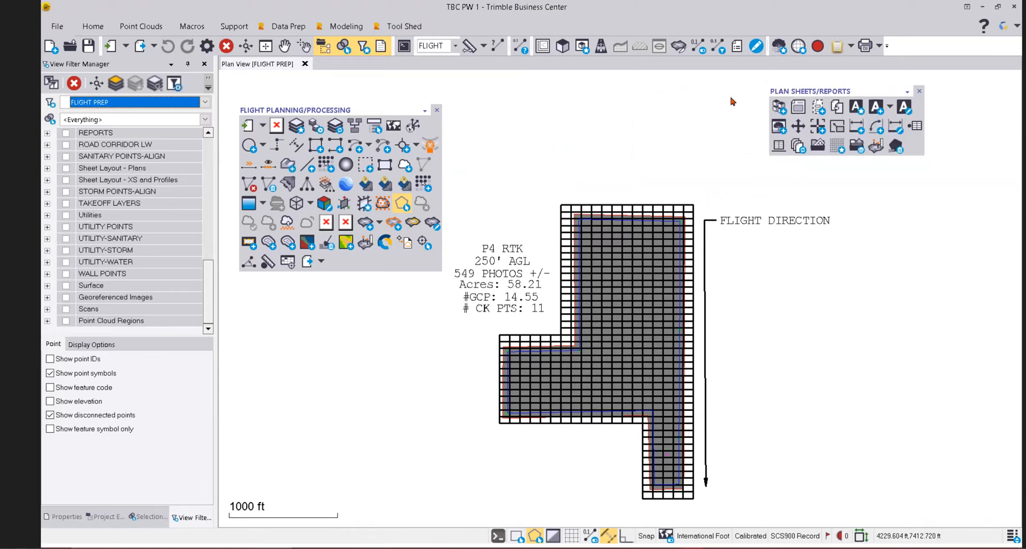
drag(355, 109, 352, 96)
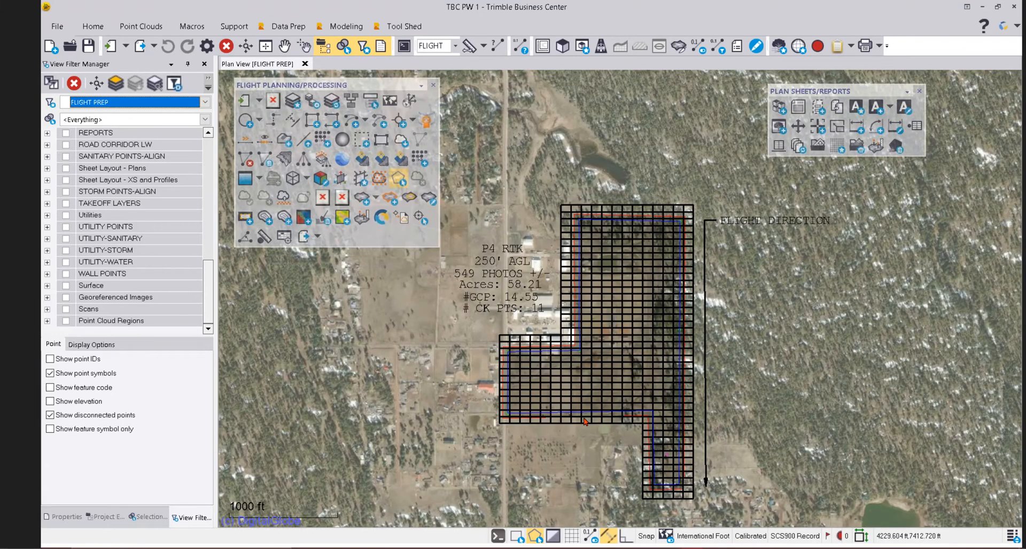
Pan and zoom over the grid's north end to bring the flight statistics into view.
scroll(583, 243, up, 4)
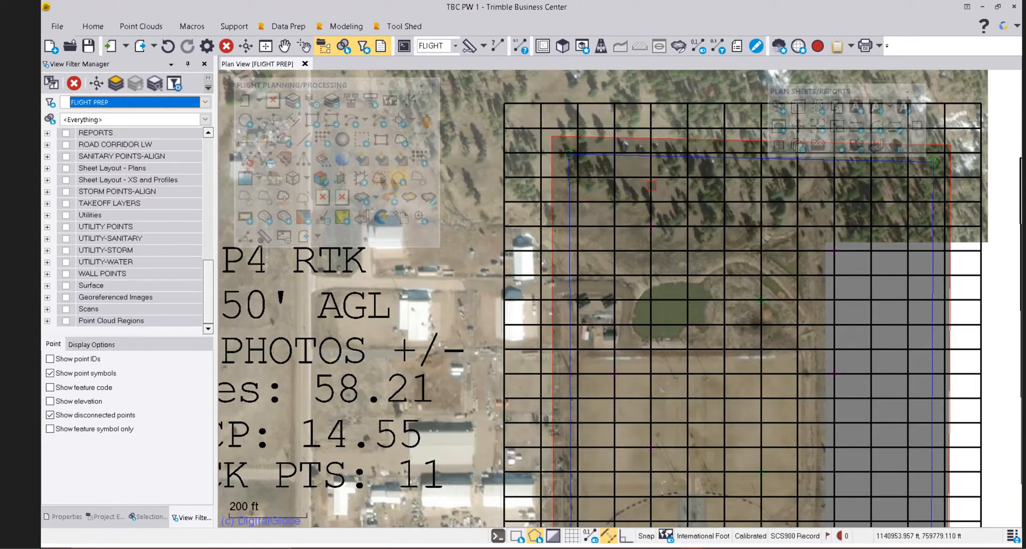
middle_drag(735, 279, 663, 200)
scroll(663, 200, down, 2)
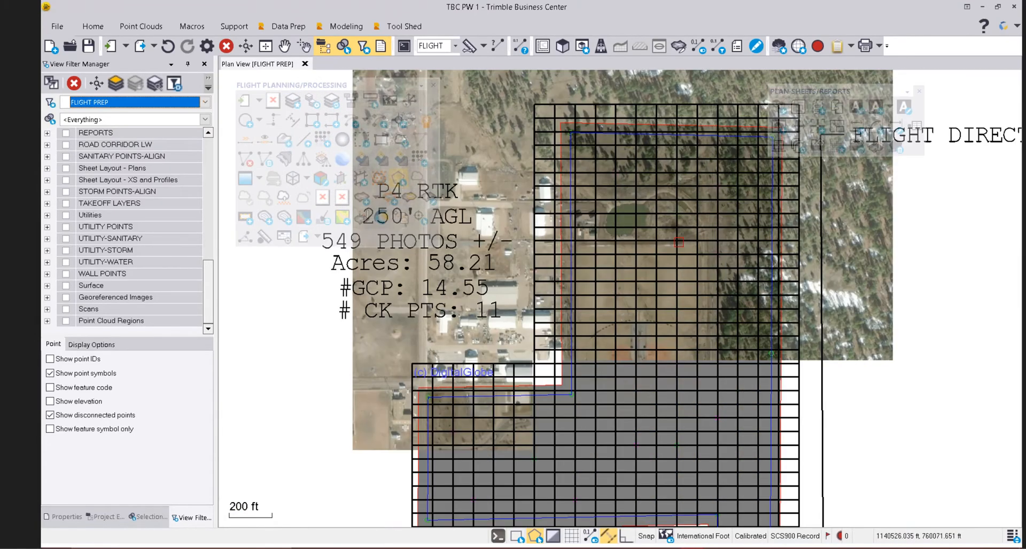
middle_drag(703, 350, 704, 258)
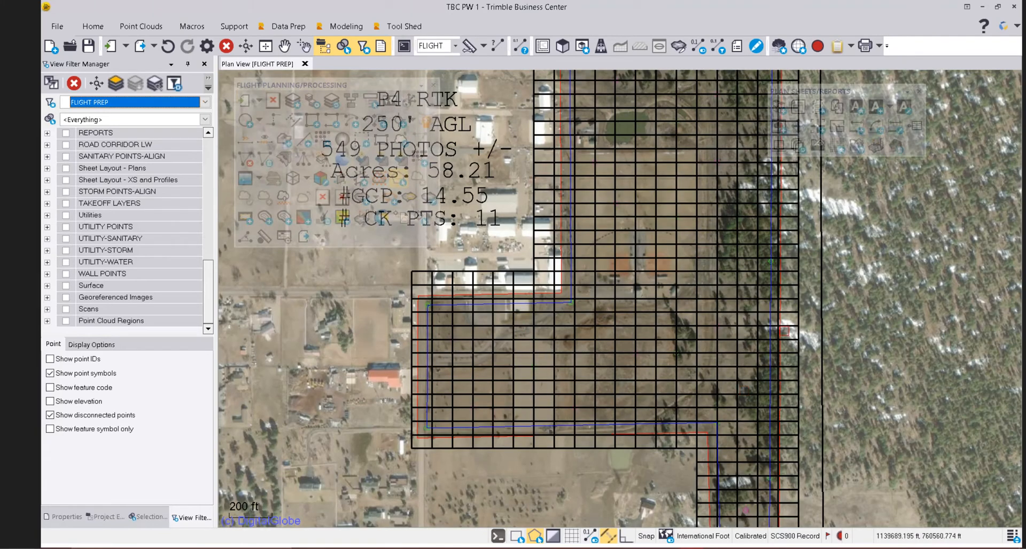
scroll(610, 295, up, 3)
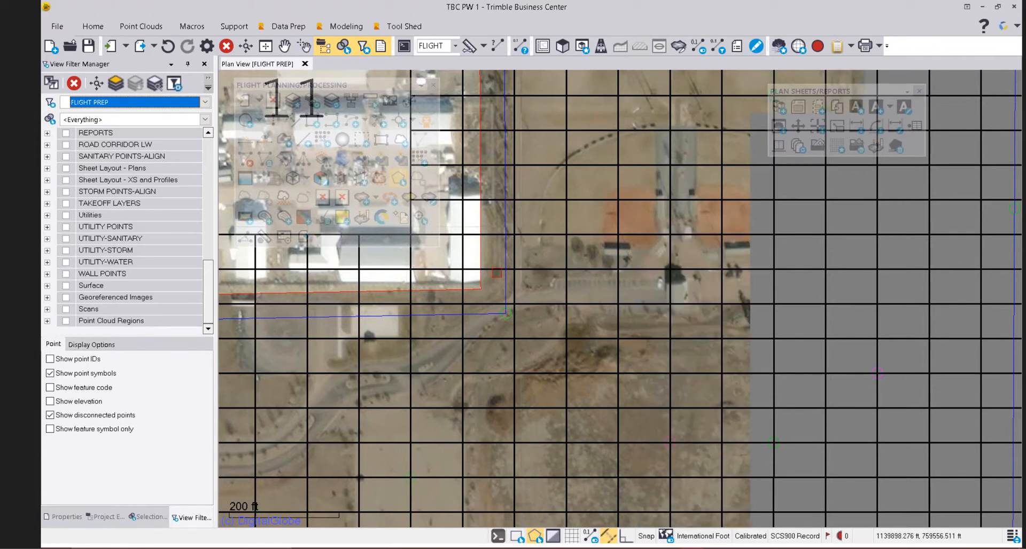
Pan across the grid to the FLIGHT DIRECTION note and hide the aerial background map.
scroll(518, 264, down, 2)
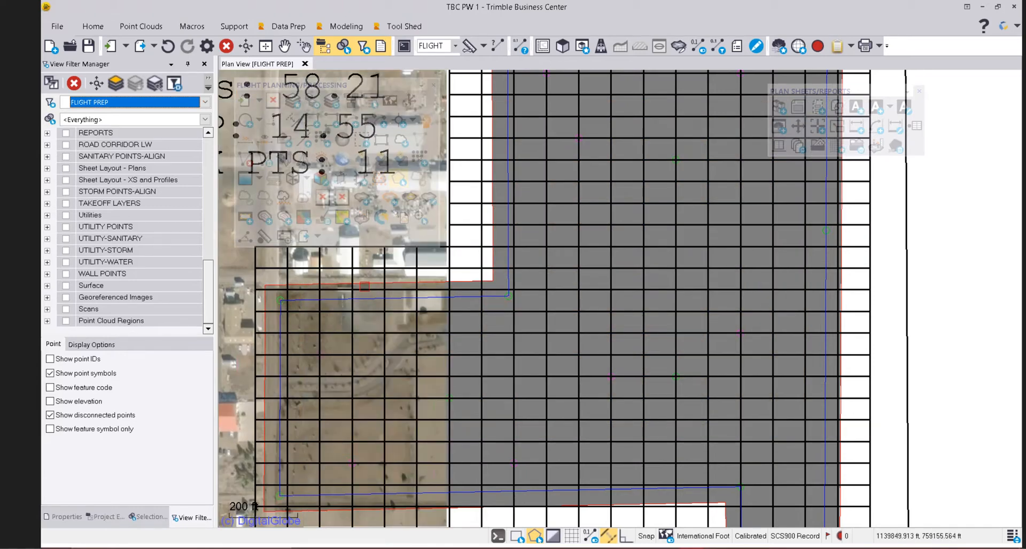
scroll(401, 160, down, 3)
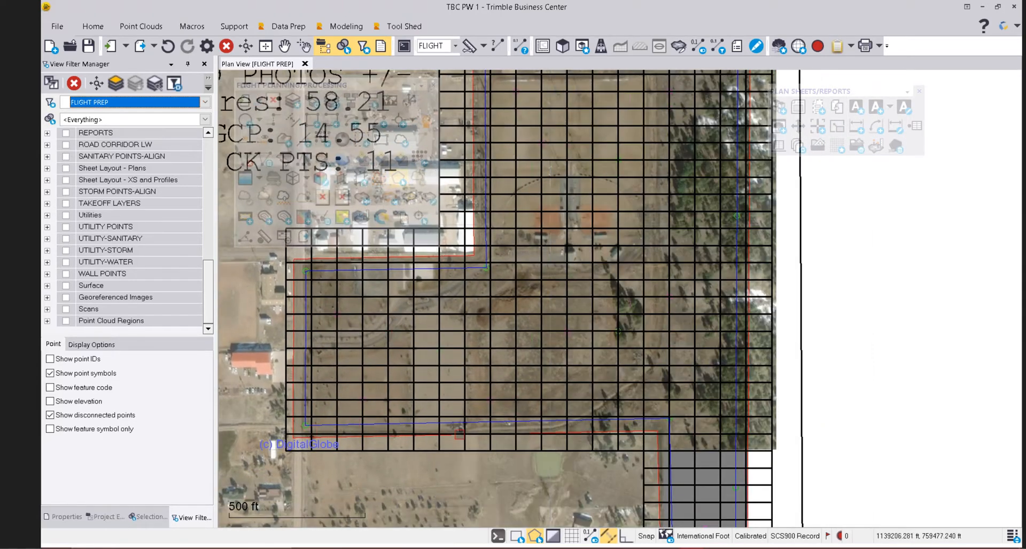
middle_drag(689, 420, 681, 332)
middle_drag(644, 220, 631, 306)
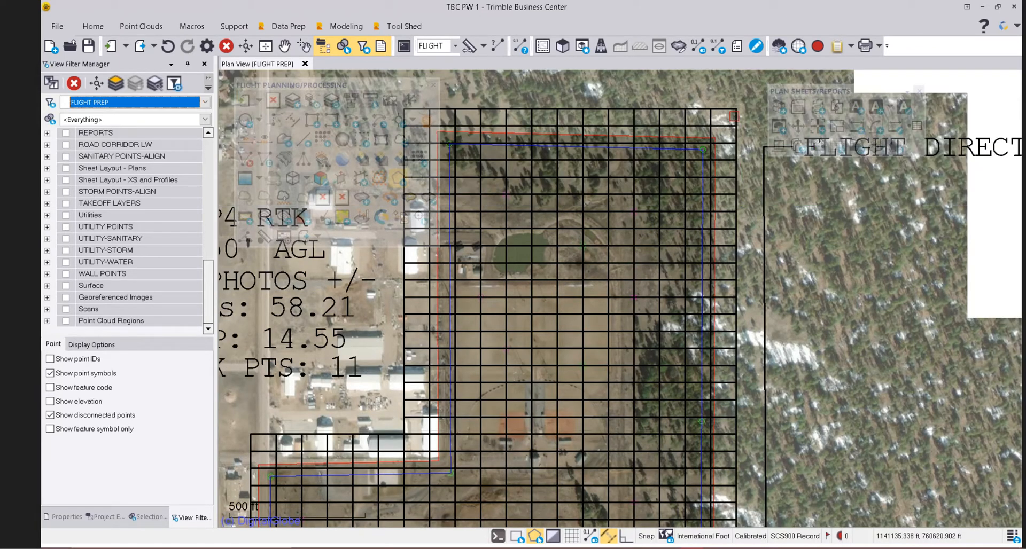
middle_drag(721, 130, 676, 138)
scroll(676, 138, up, 2)
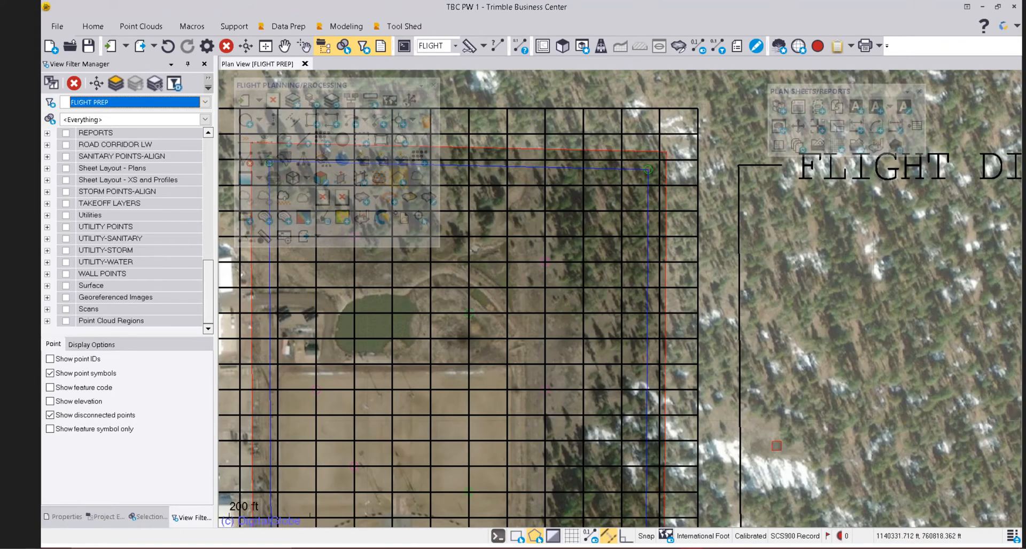
click(668, 535)
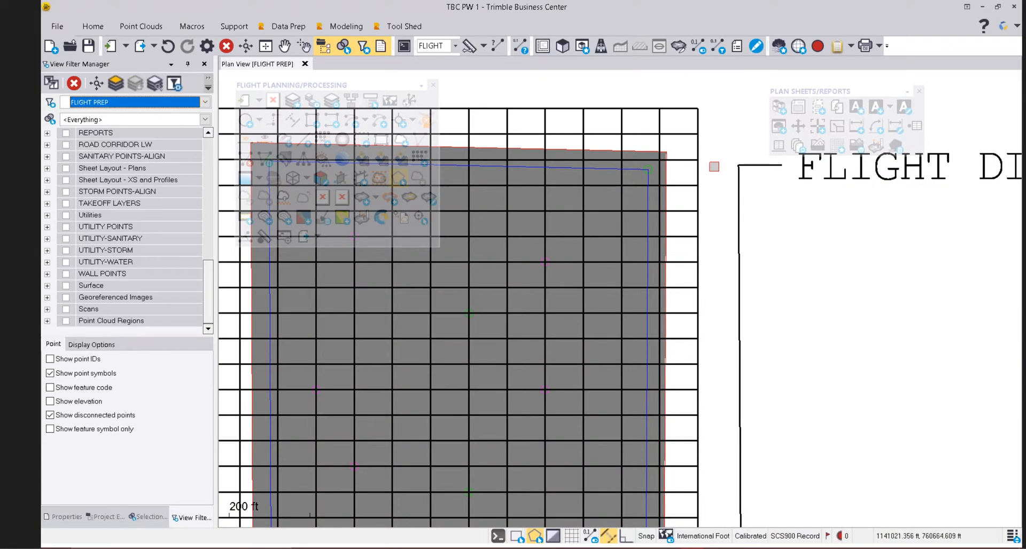
scroll(715, 166, down, 1)
scroll(700, 189, down, 2)
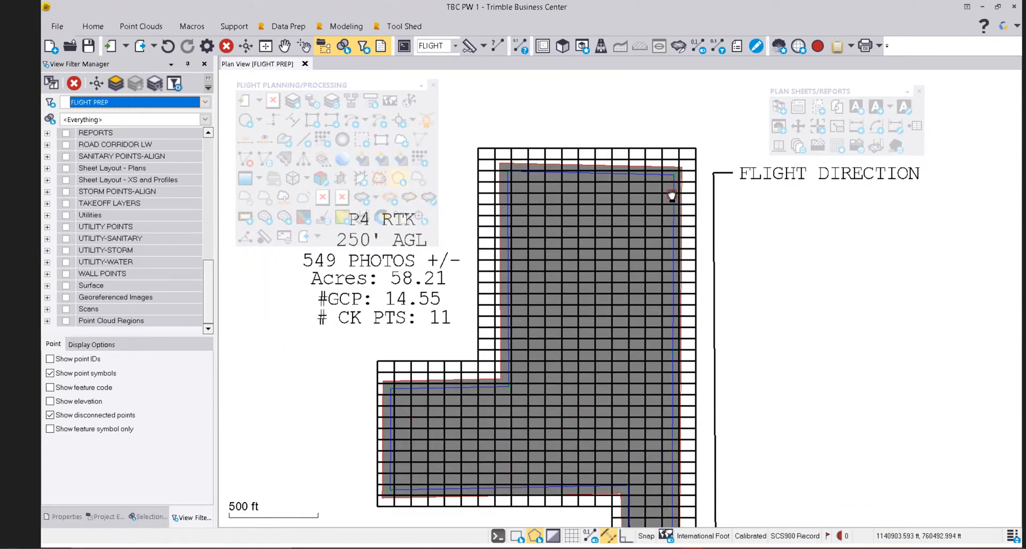
middle_drag(700, 196, 697, 135)
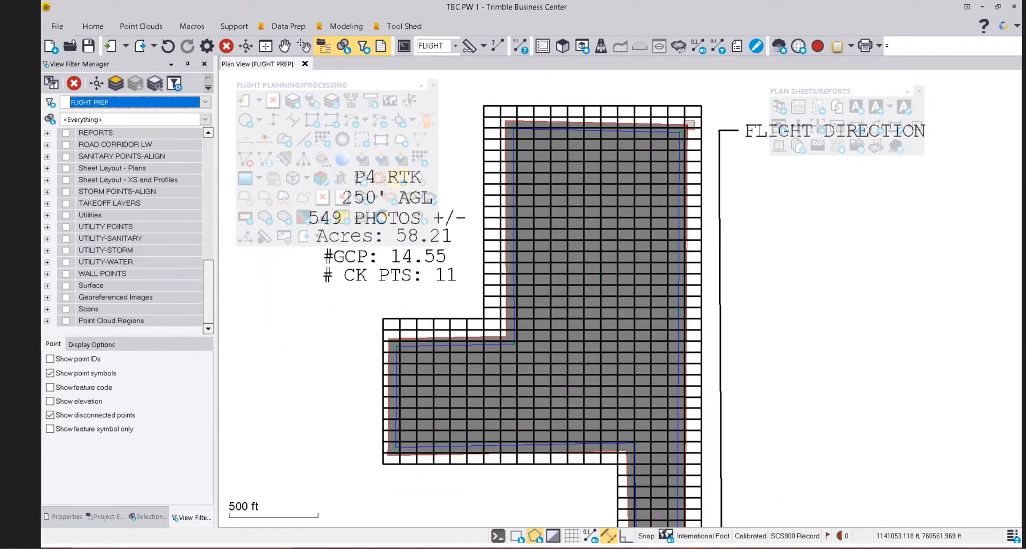
scroll(698, 229, down, 1)
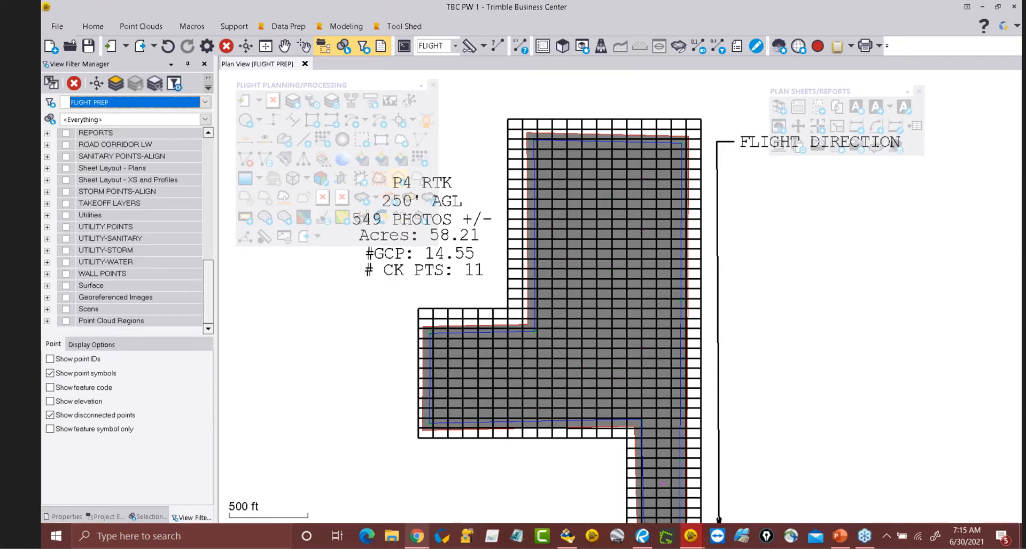
Switch to Chrome's Flight Parameters page and scroll through its overlap tables.
click(423, 536)
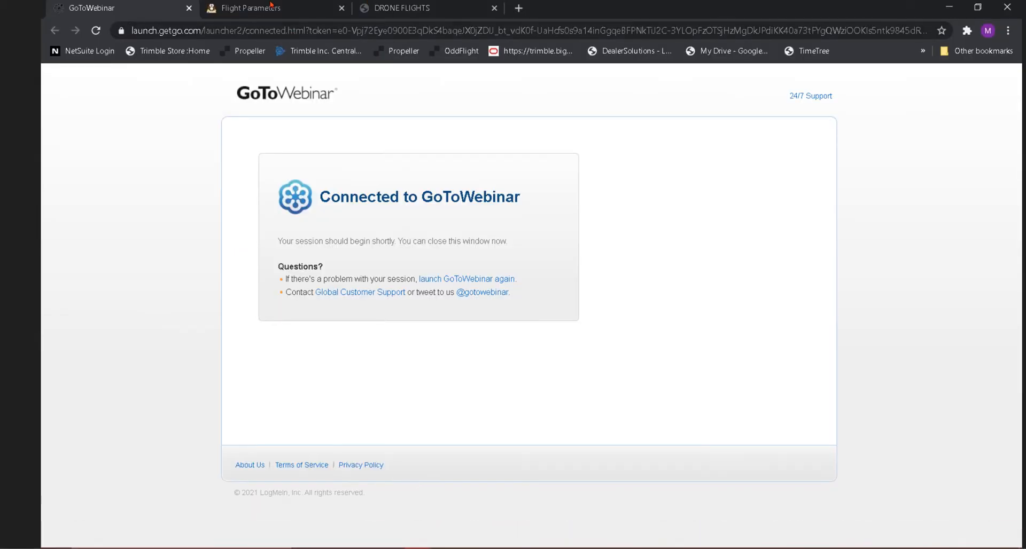
click(271, 8)
scroll(265, 262, up, 1)
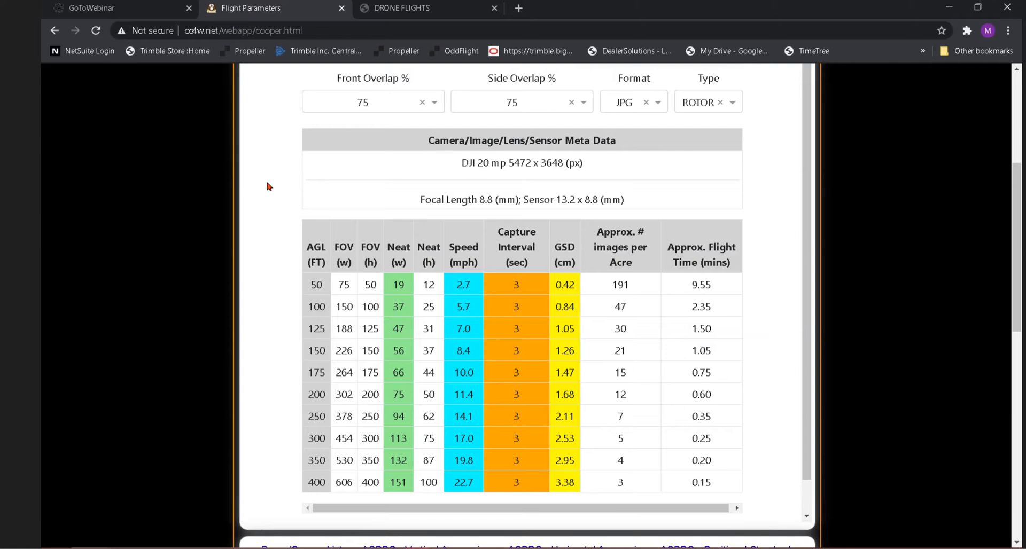
scroll(270, 193, up, 4)
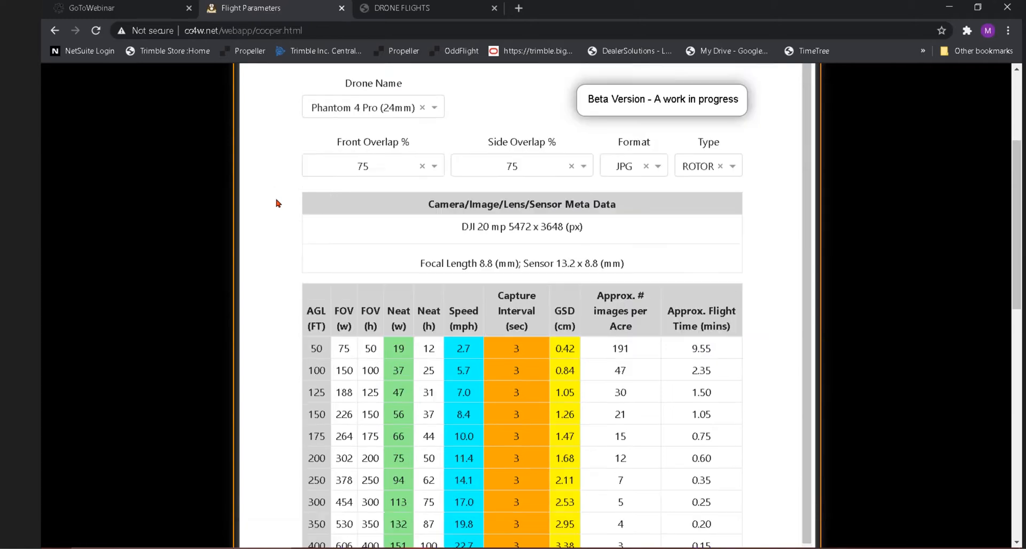
scroll(277, 202, down, 2)
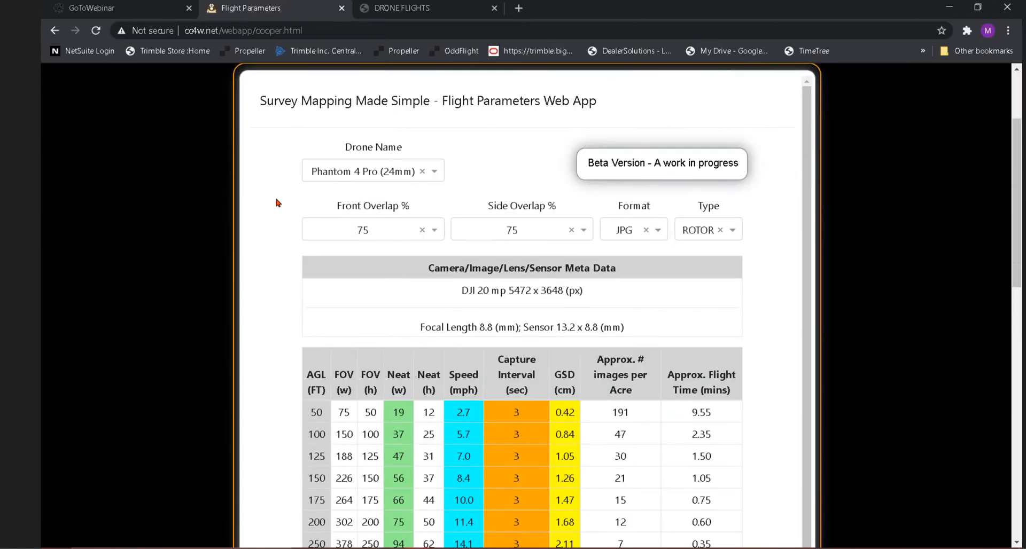
scroll(277, 205, down, 2)
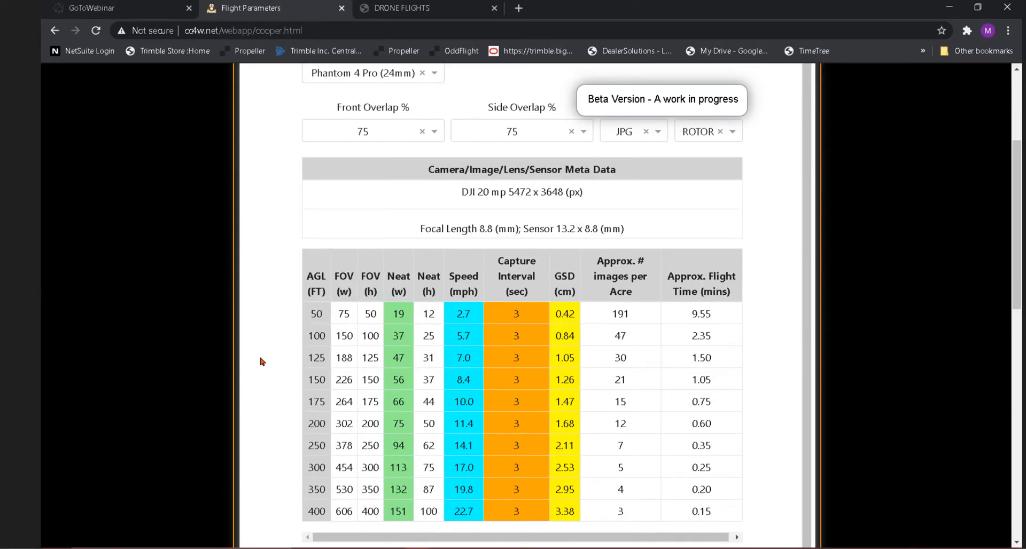
scroll(262, 329, up, 1)
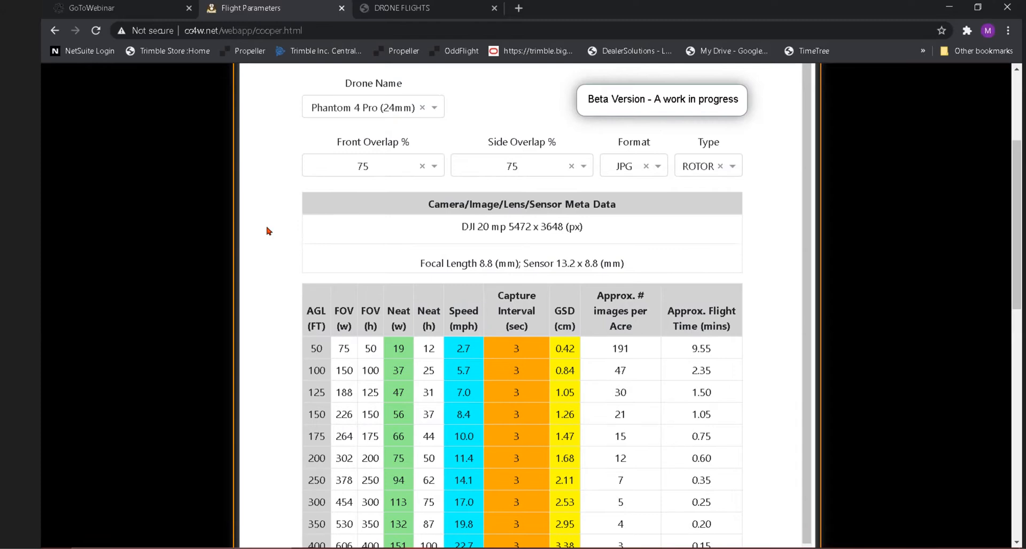
Keep Phantom 4 Pro (24mm) and review its 75/75 table: 250 ft AGL gives 2.11 cm GSD.
click(441, 110)
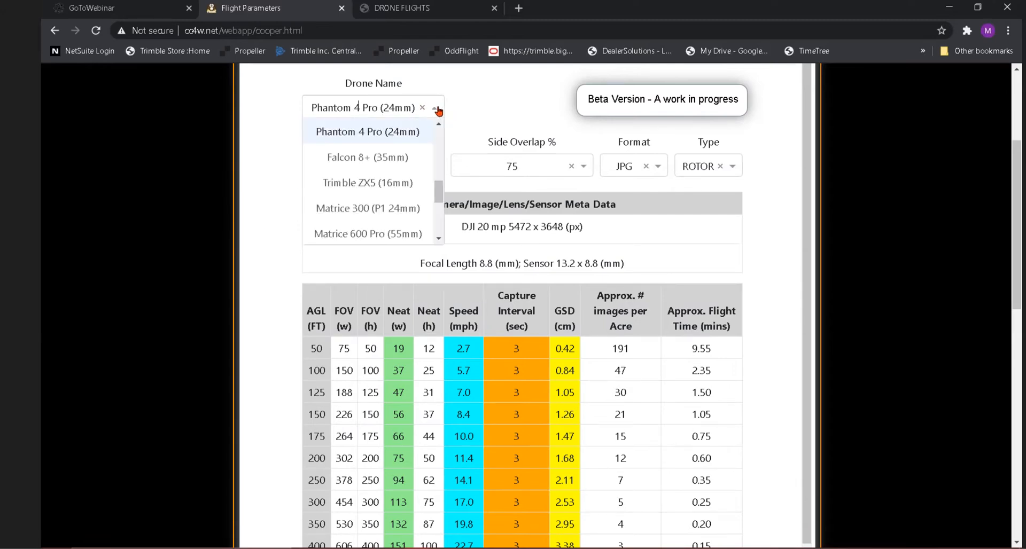
click(438, 110)
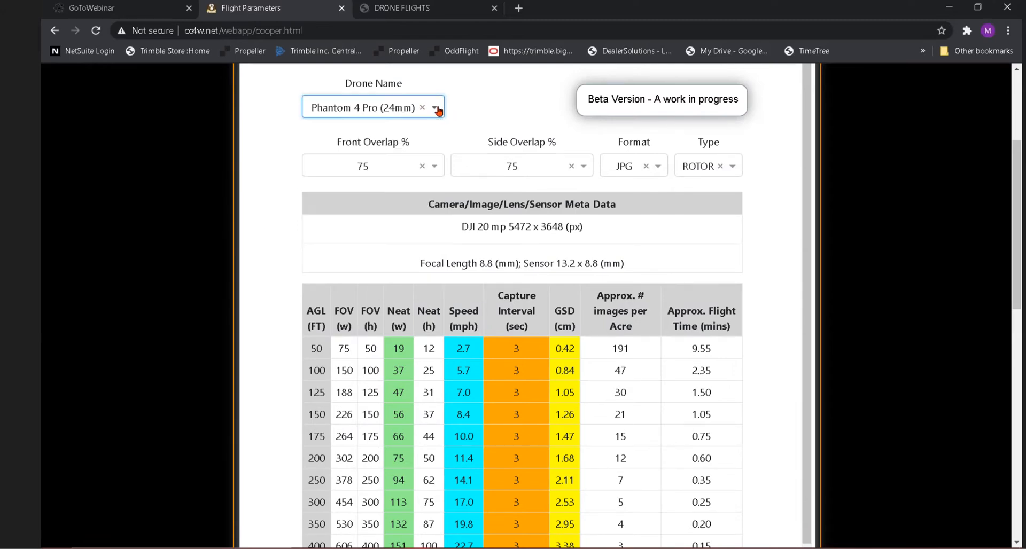
scroll(279, 262, down, 1)
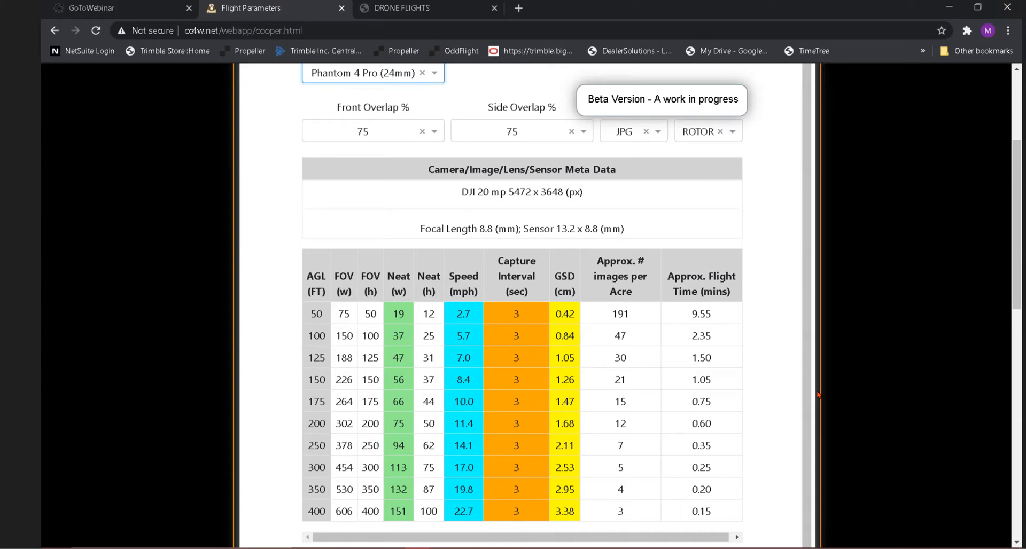
click(691, 536)
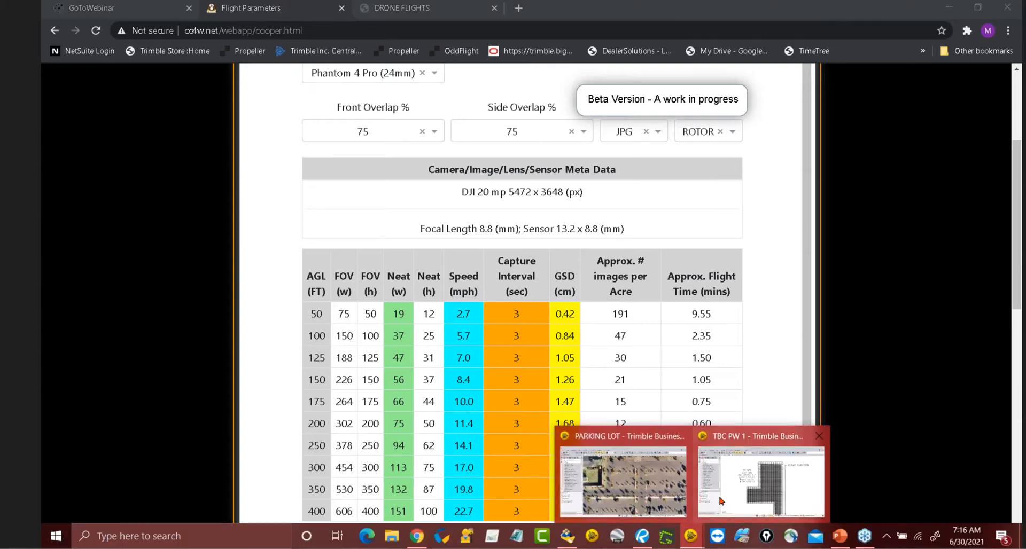
In TBC PW 1, measure a flight-grid cell at 94 ft wide by 63 ft high.
click(721, 502)
scroll(592, 141, up, 3)
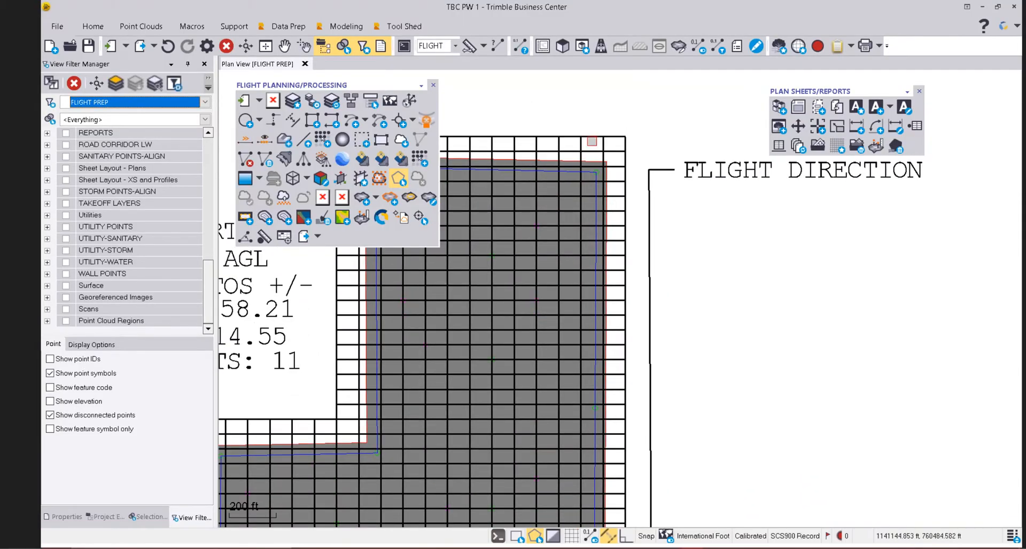
scroll(591, 141, up, 2)
click(469, 46)
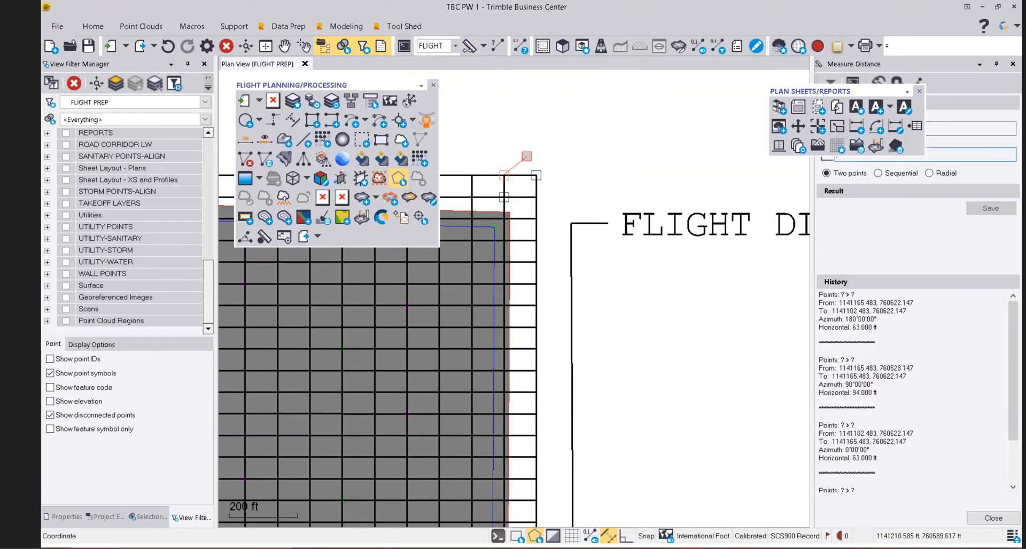
click(536, 175)
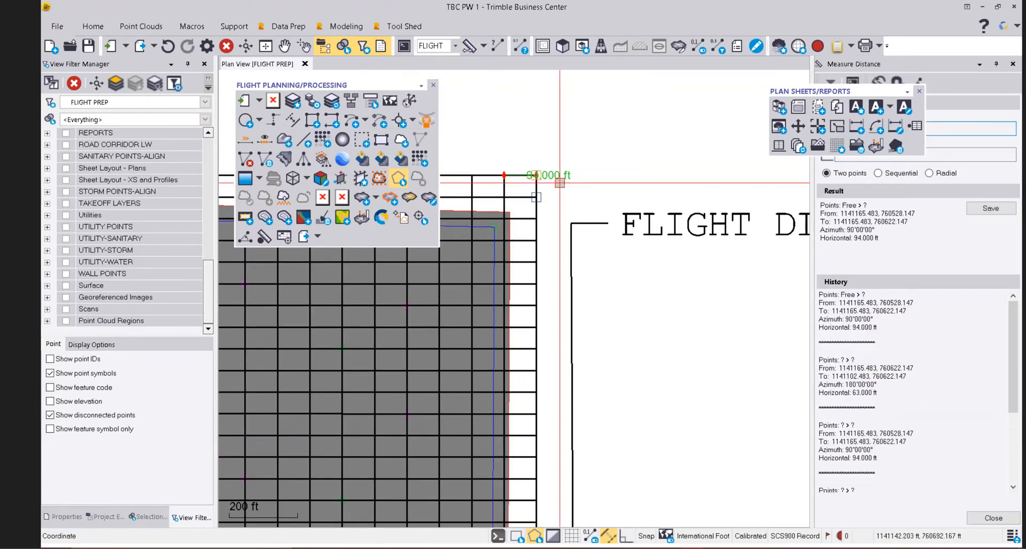
click(536, 175)
click(536, 197)
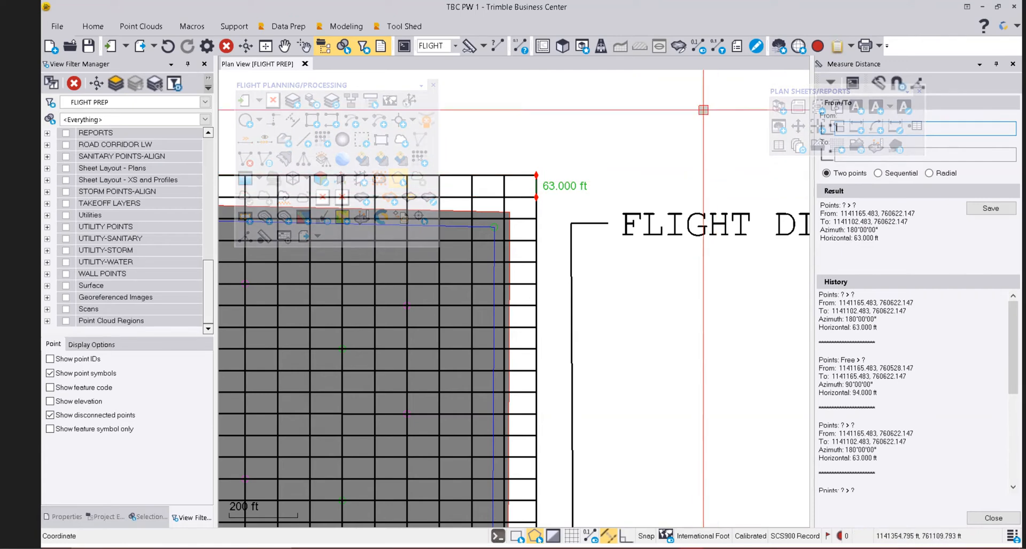
click(993, 519)
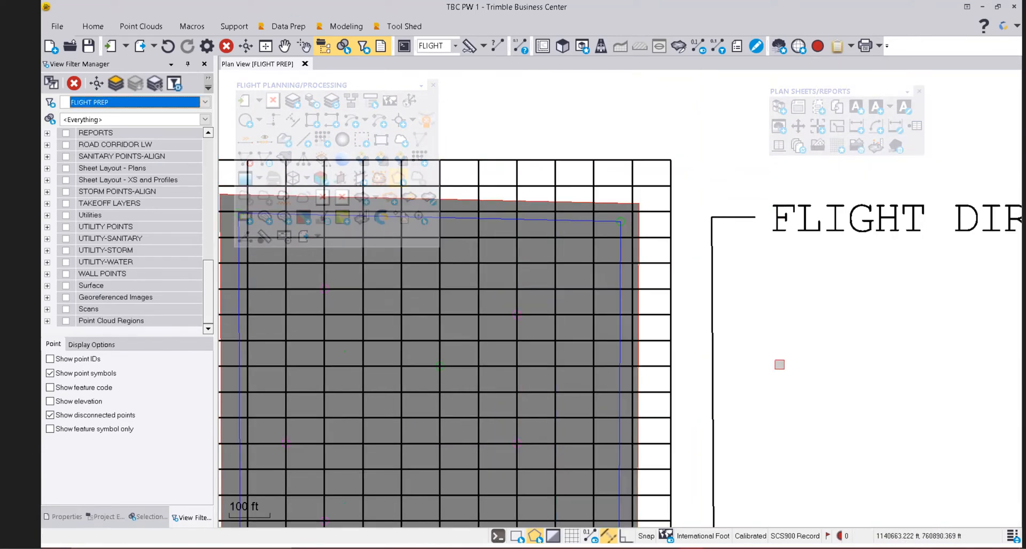
Zoom and pan to frame the full grid with its P4 RTK notes and FLIGHT DIRECTION arrow.
scroll(779, 365, down, 5)
middle_drag(720, 358, 717, 226)
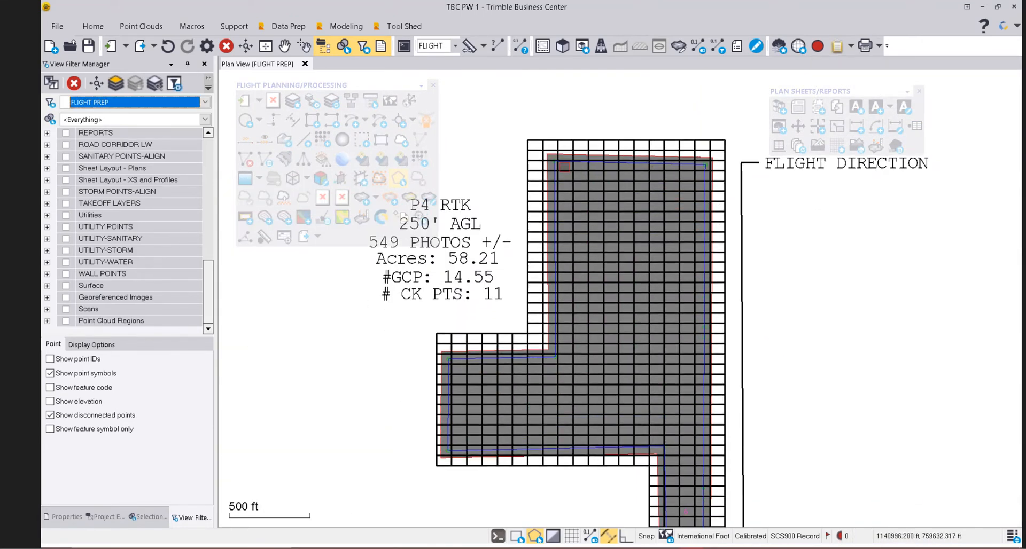
scroll(564, 167, up, 4)
scroll(536, 166, down, 2)
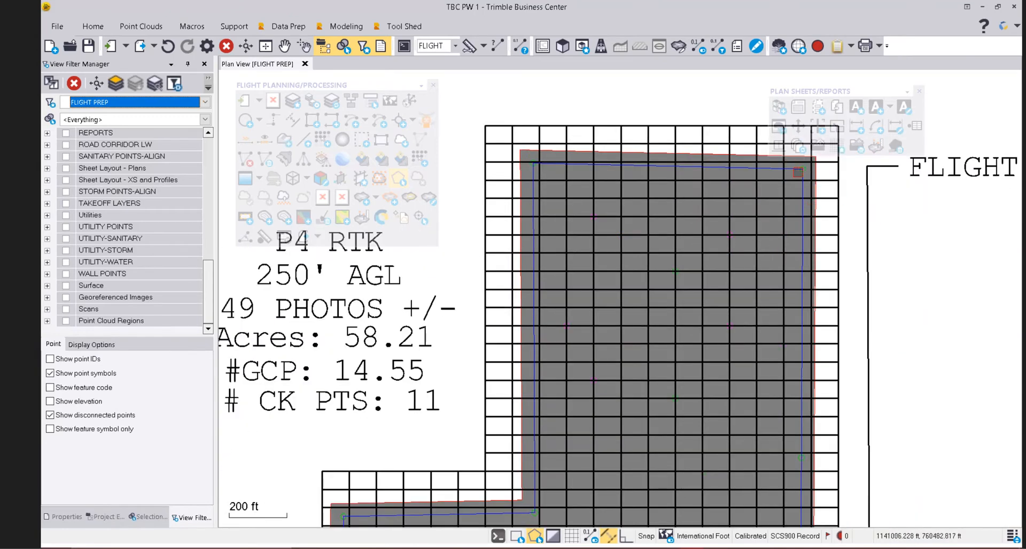
scroll(577, 185, down, 3)
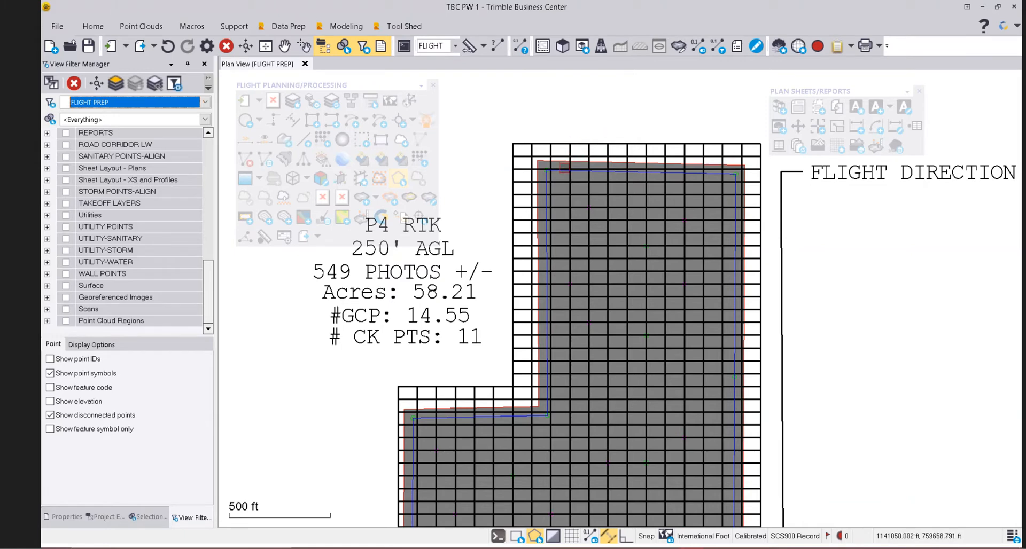
scroll(574, 159, down, 2)
middle_drag(620, 292, 619, 221)
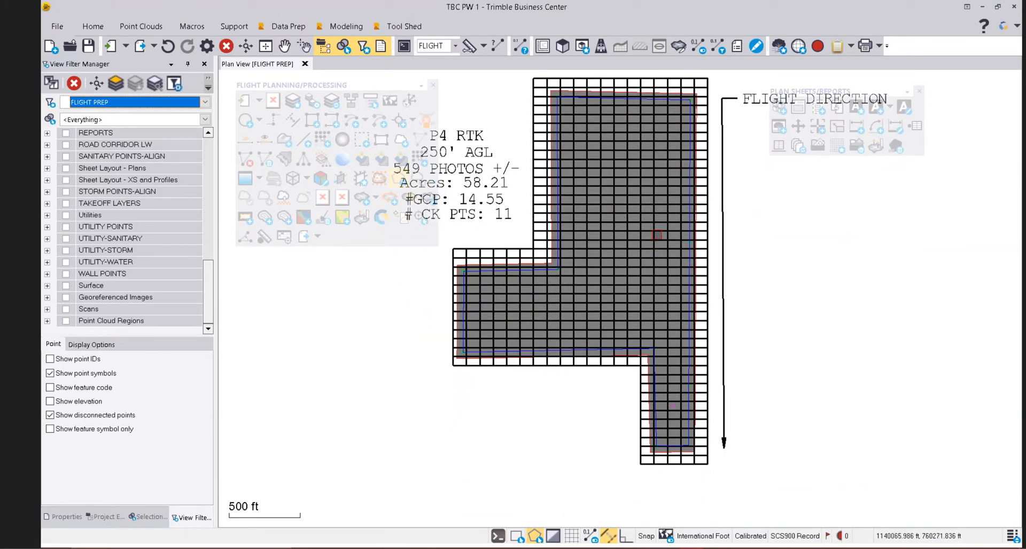
scroll(657, 235, down, 1)
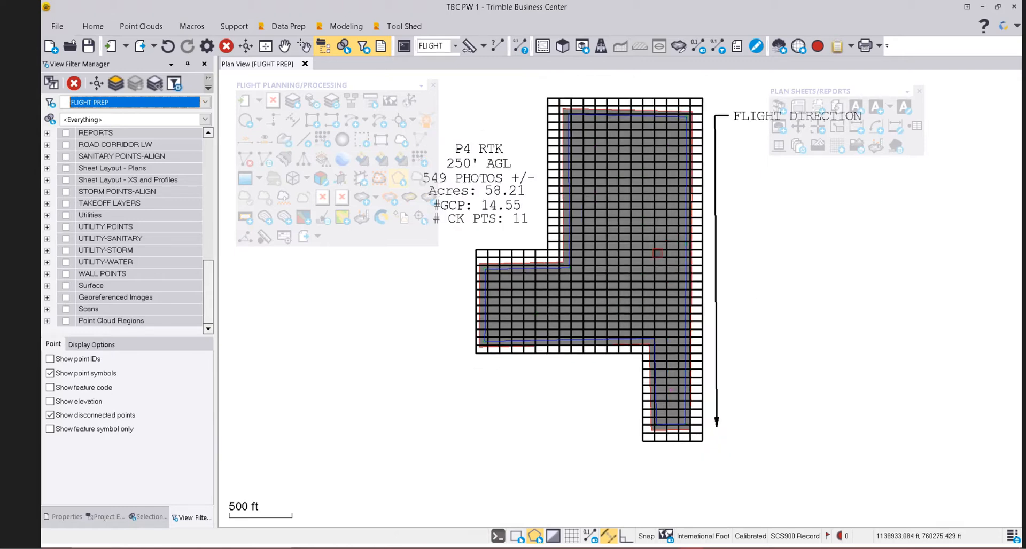
scroll(659, 259, down, 2)
scroll(690, 140, up, 4)
scroll(682, 199, up, 2)
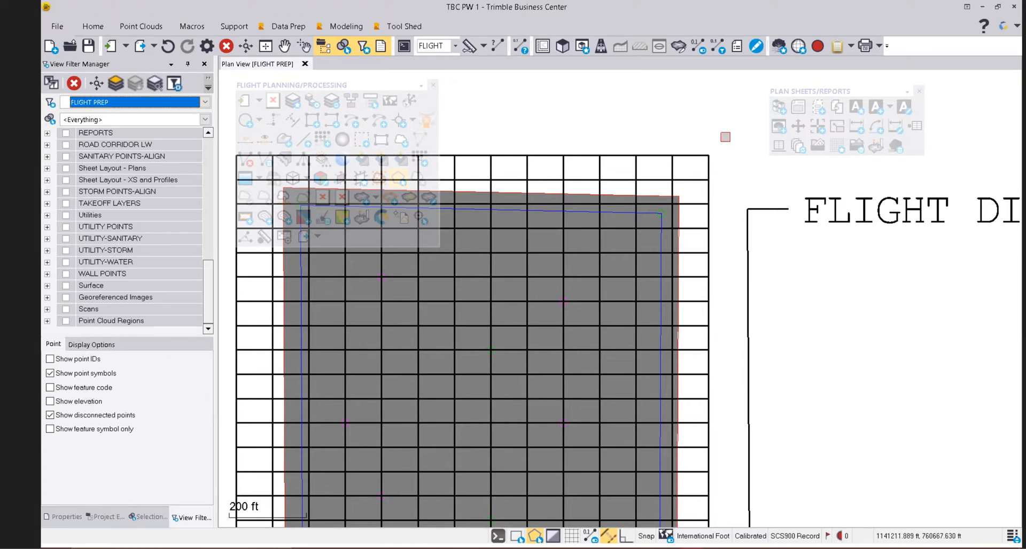
scroll(725, 137, down, 2)
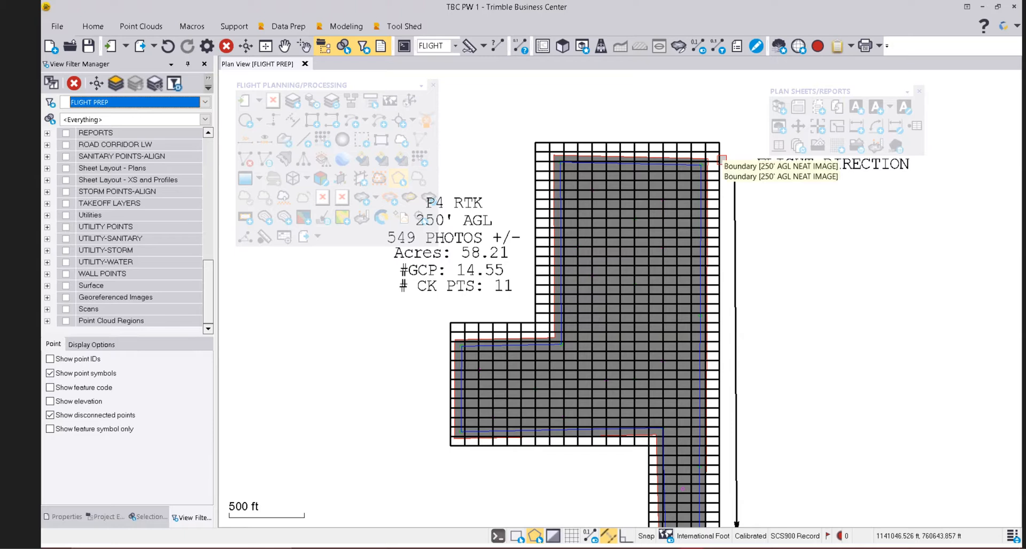
middle_drag(695, 264, 693, 224)
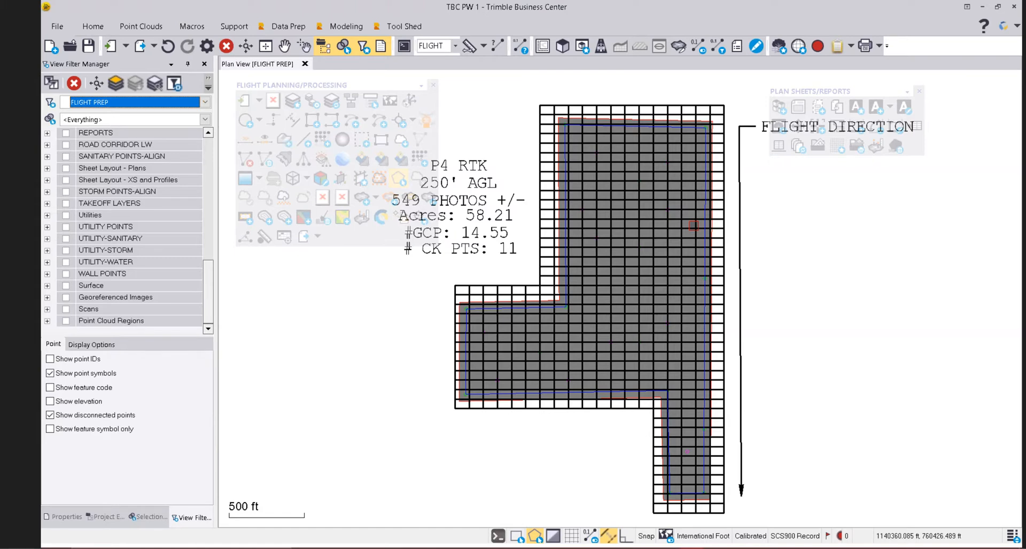
middle_drag(595, 179, 560, 166)
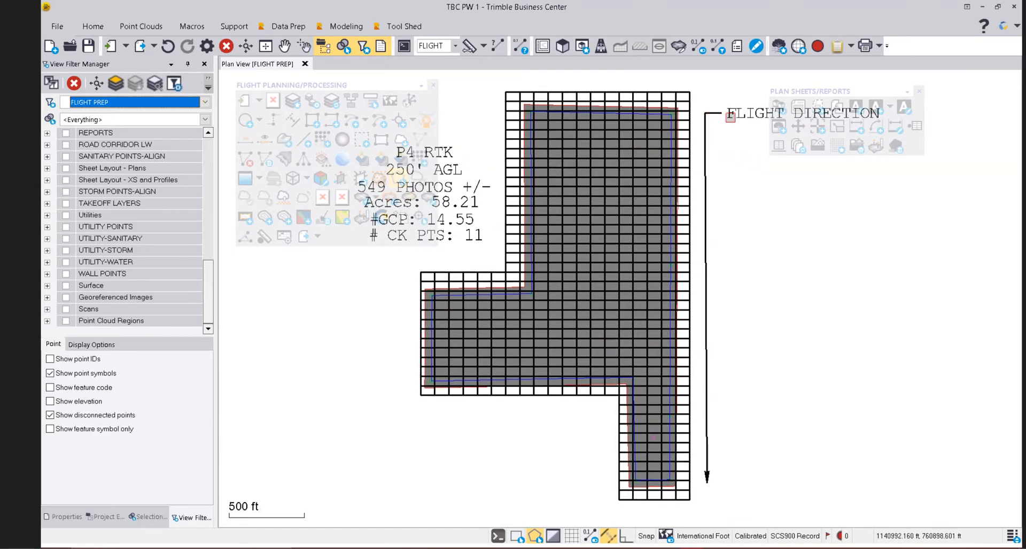
middle_drag(638, 339, 710, 376)
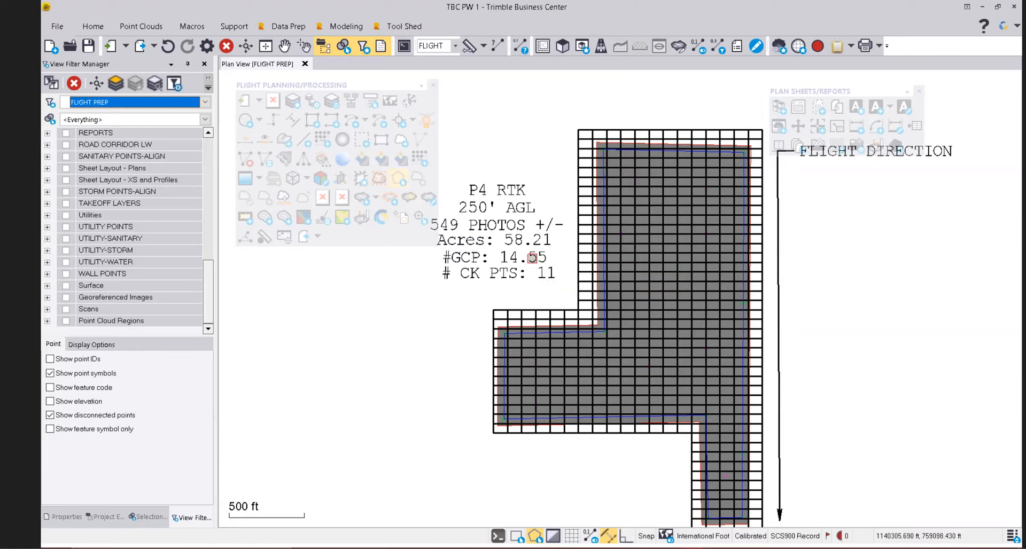
scroll(537, 249, down, 1)
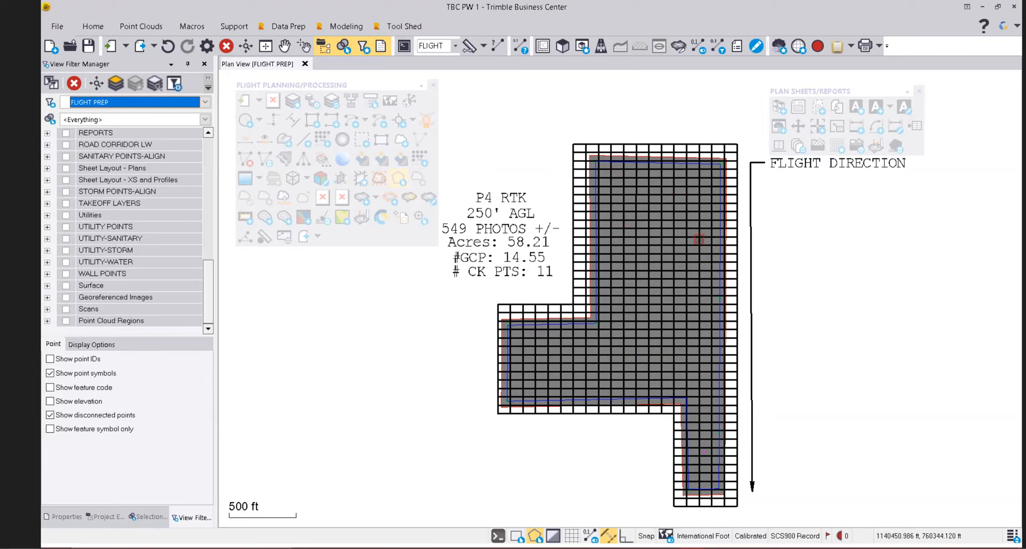
scroll(545, 182, up, 2)
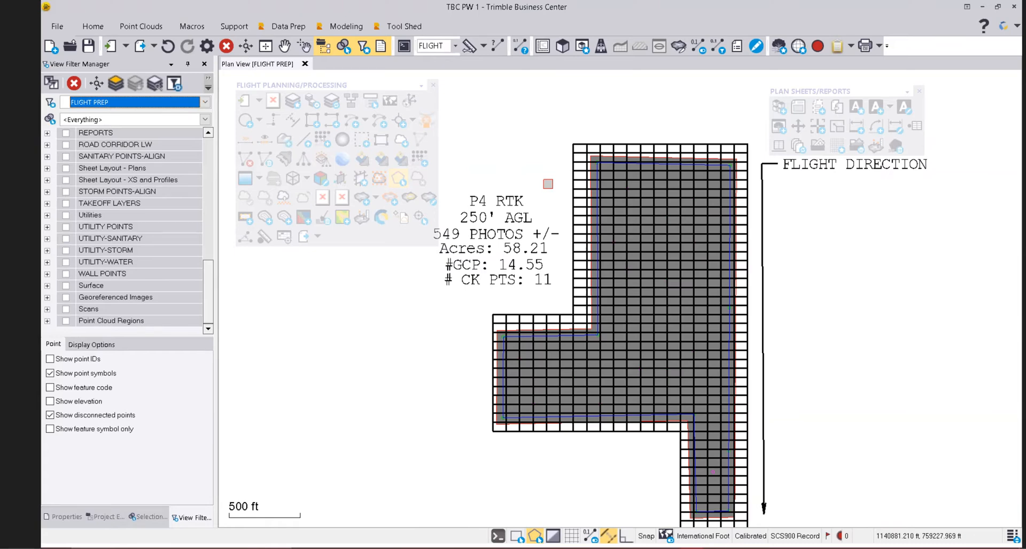
scroll(601, 167, up, 4)
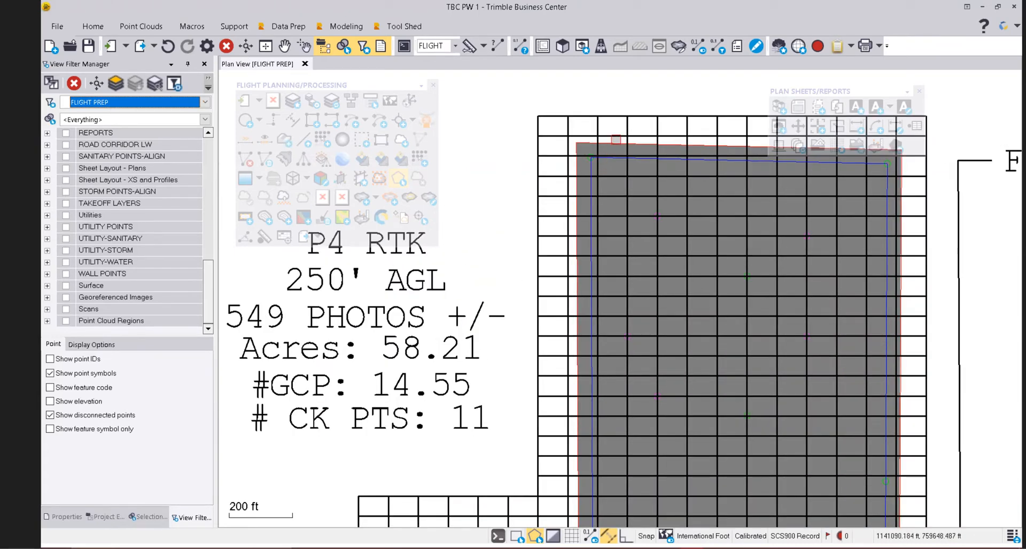
click(575, 143)
scroll(553, 144, down, 1)
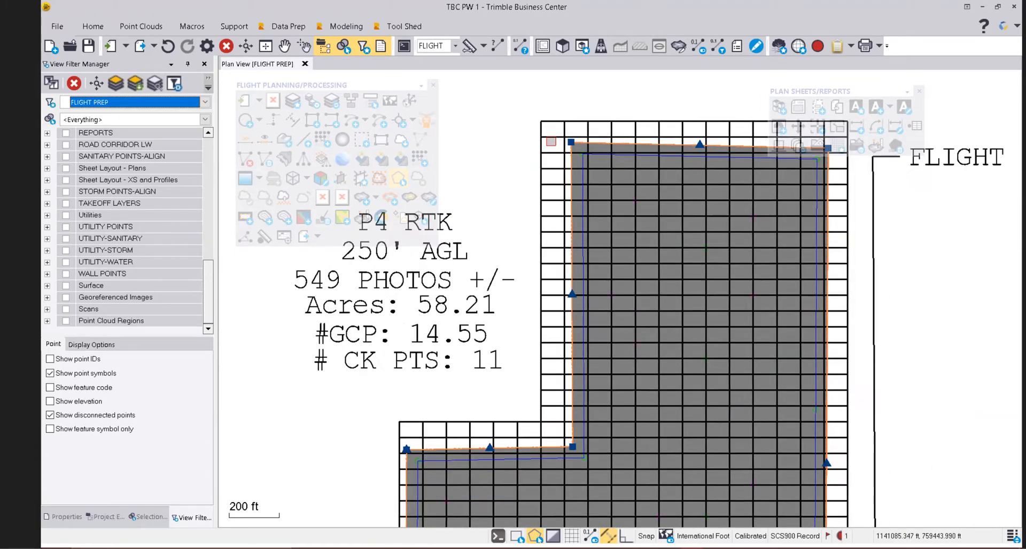
scroll(551, 141, down, 1)
scroll(716, 289, down, 1)
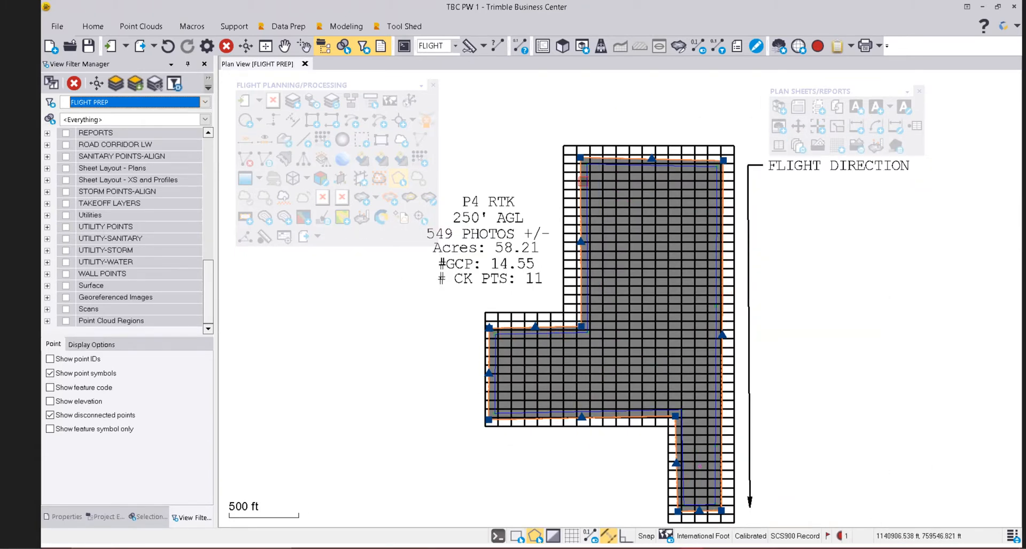
key(Escape)
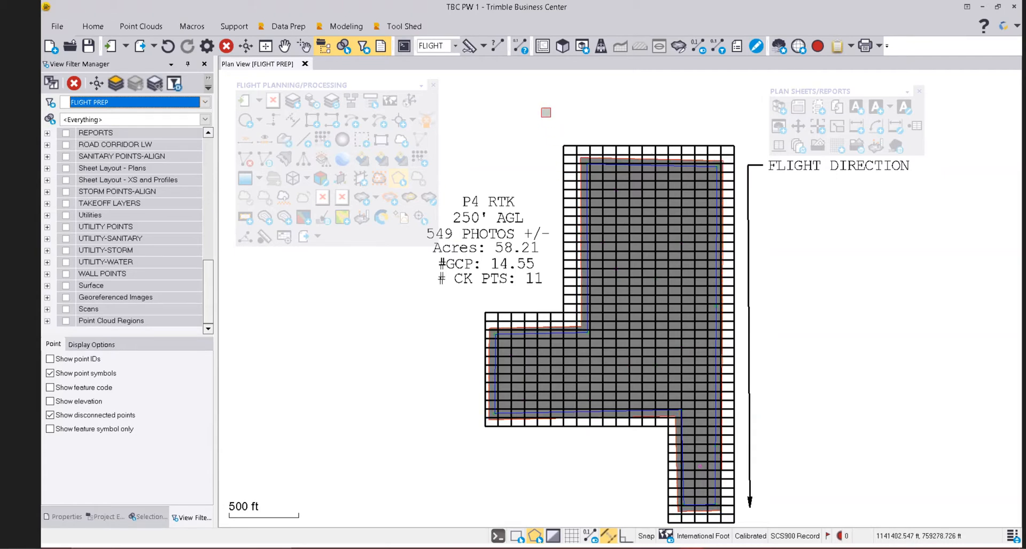
scroll(609, 181, up, 3)
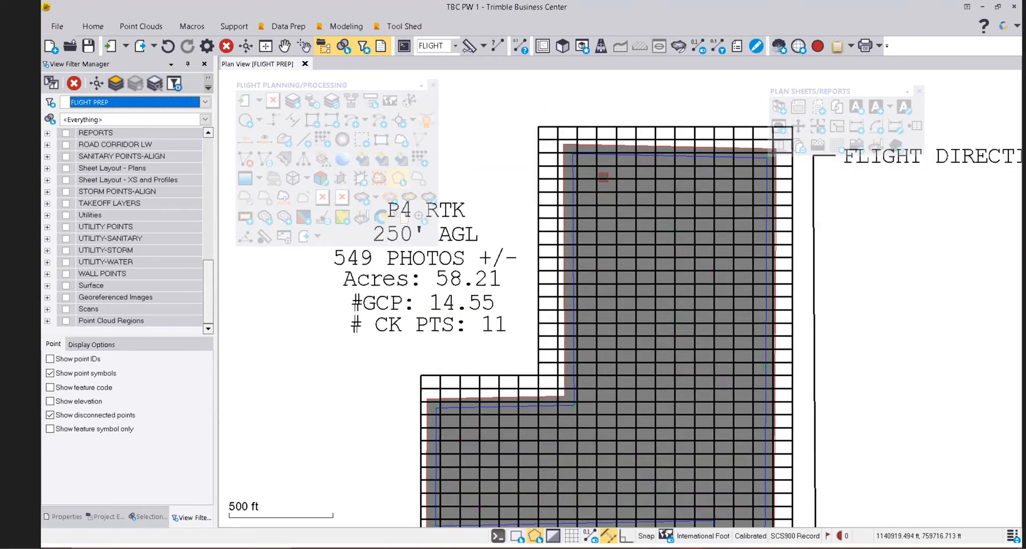
scroll(547, 118, up, 2)
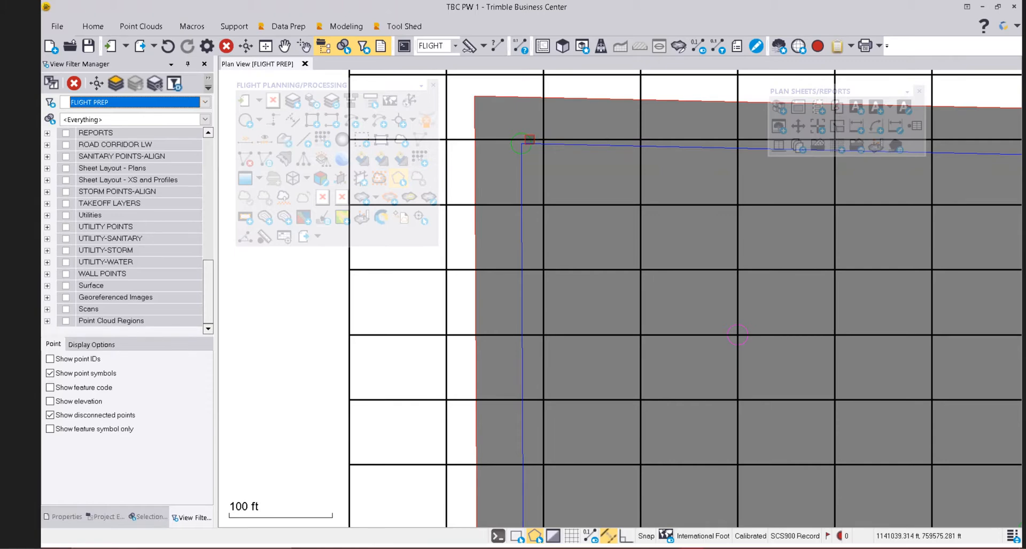
Zoom and pan to the polygon's upper-right corner and the FLIGHT DIRECTION label.
scroll(529, 139, down, 3)
scroll(534, 137, up, 5)
scroll(542, 133, down, 3)
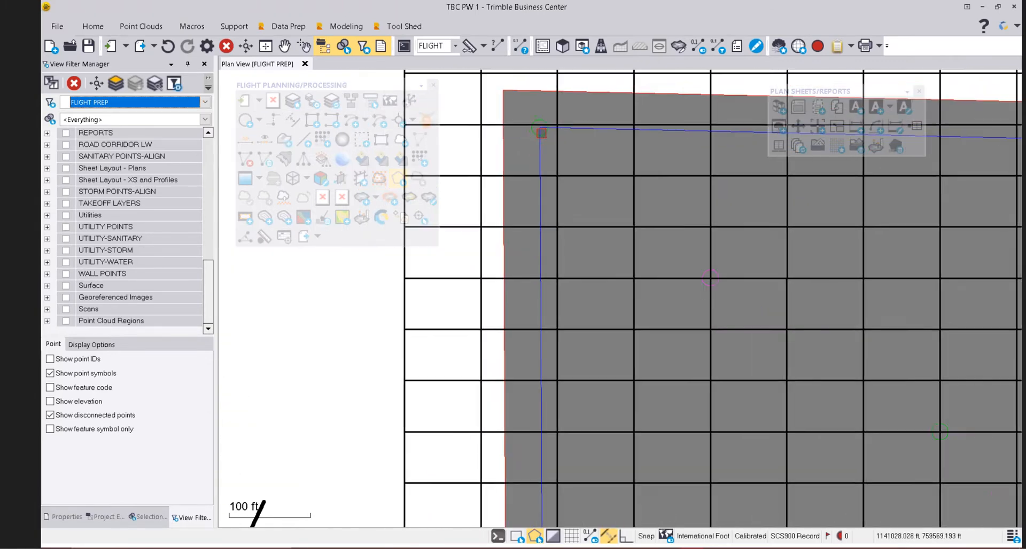
scroll(541, 133, down, 3)
middle_drag(608, 202, 515, 190)
middle_drag(772, 169, 636, 201)
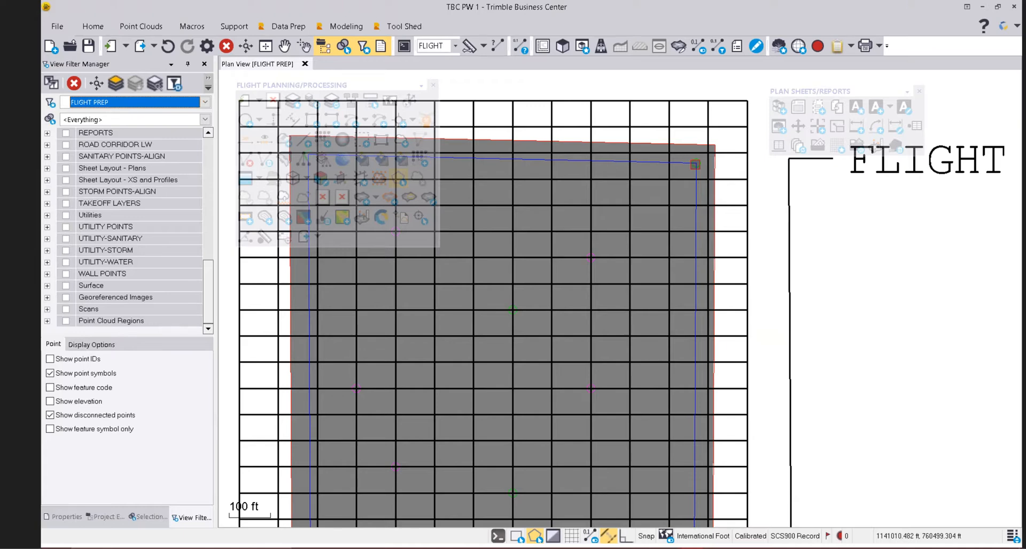
Zoom out to the whole grid and switch to the FLIGHT 5-12-2021 IMAGES view filter.
scroll(695, 165, down, 4)
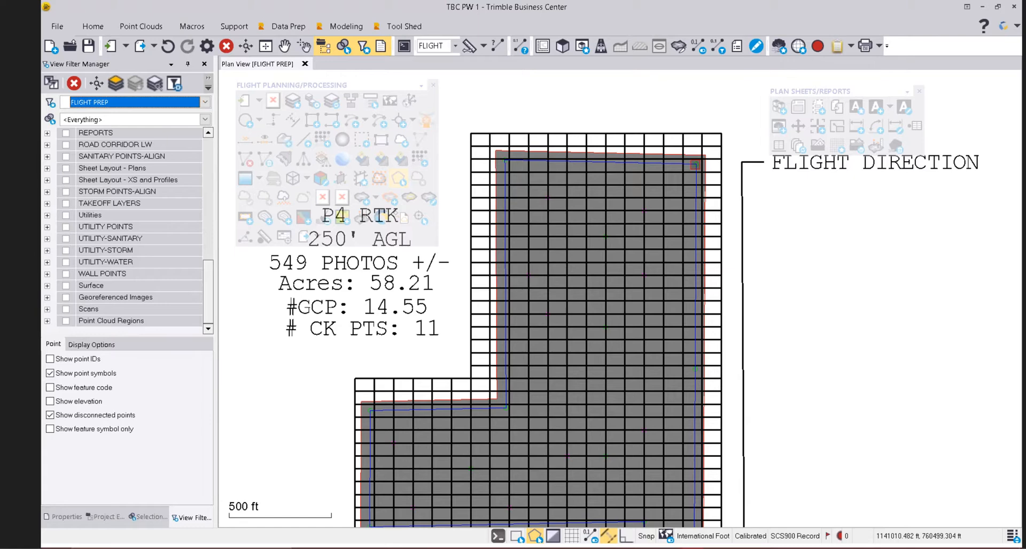
scroll(569, 136, down, 3)
scroll(578, 288, up, 6)
scroll(578, 288, down, 3)
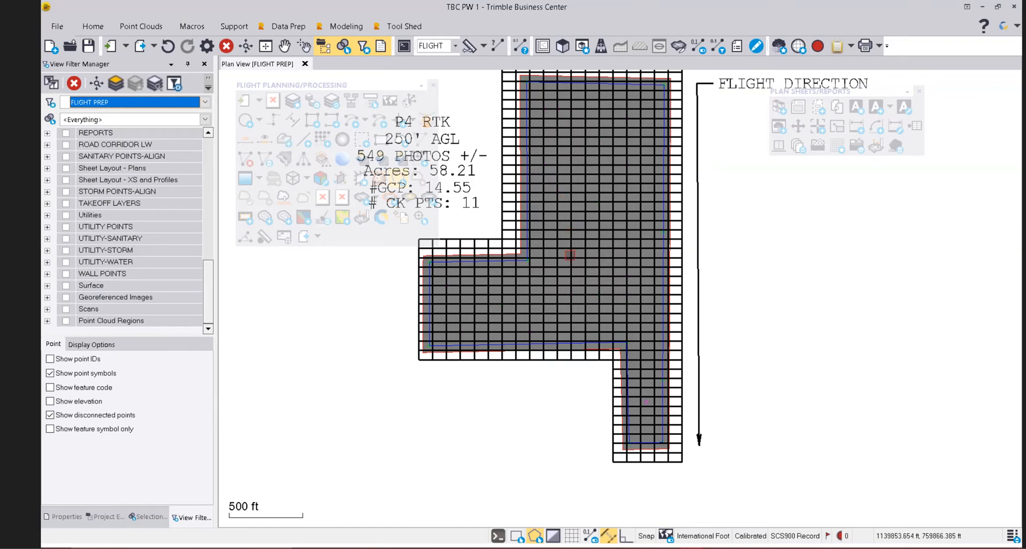
scroll(575, 263, down, 3)
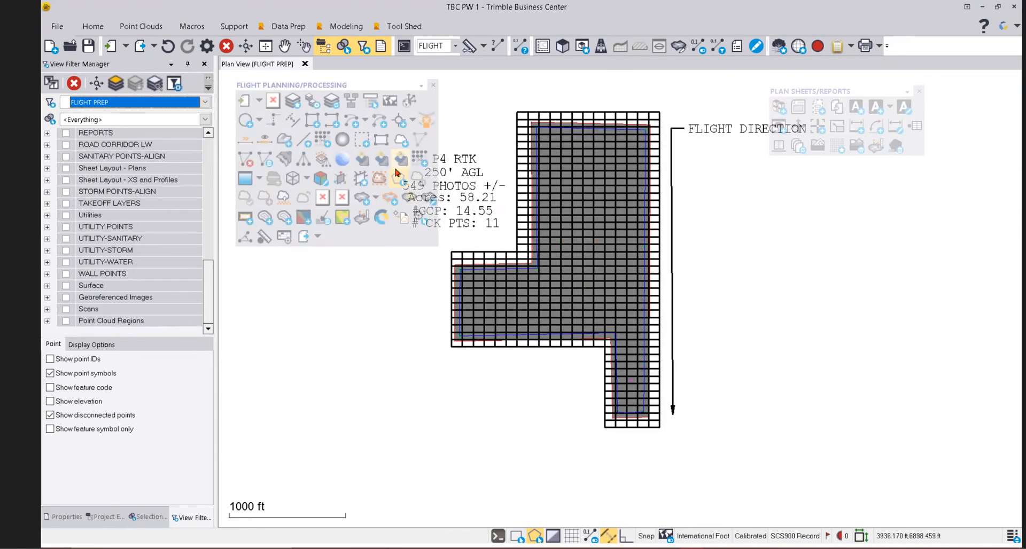
click(205, 102)
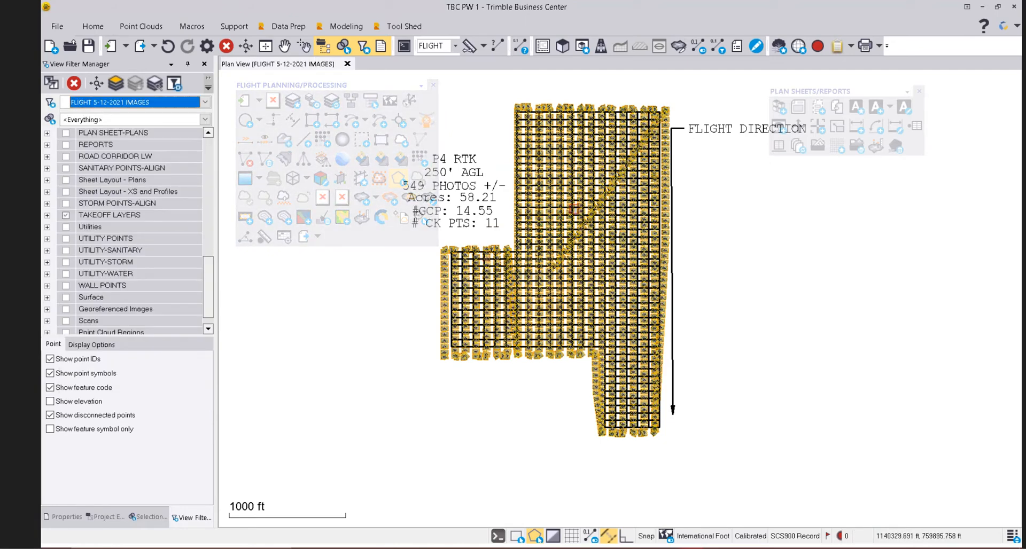
Zoom and pan across the photo footprint columns covering the L-shaped flight area.
scroll(669, 109, up, 1)
scroll(669, 109, up, 4)
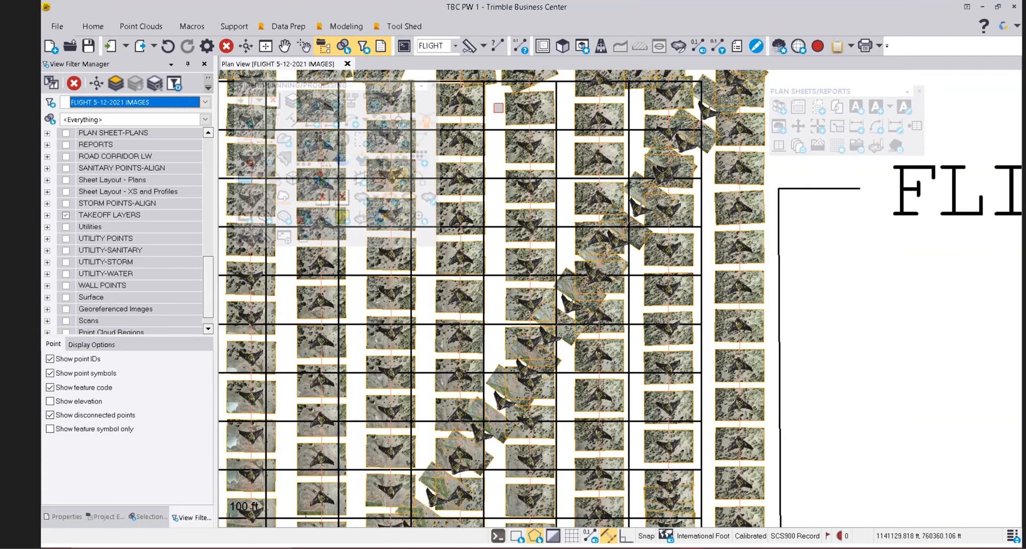
scroll(531, 128, down, 1)
middle_drag(523, 145, 612, 144)
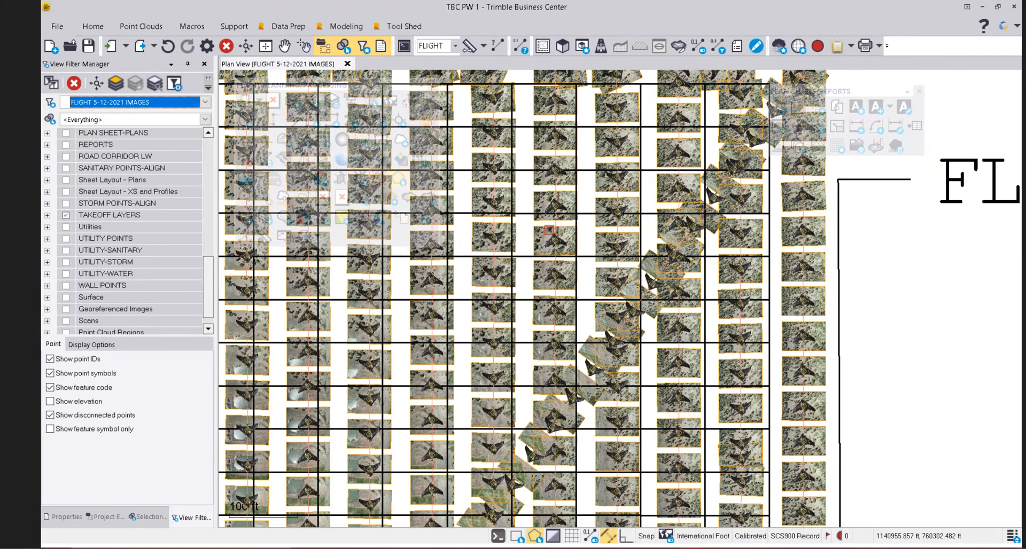
middle_drag(549, 230, 645, 228)
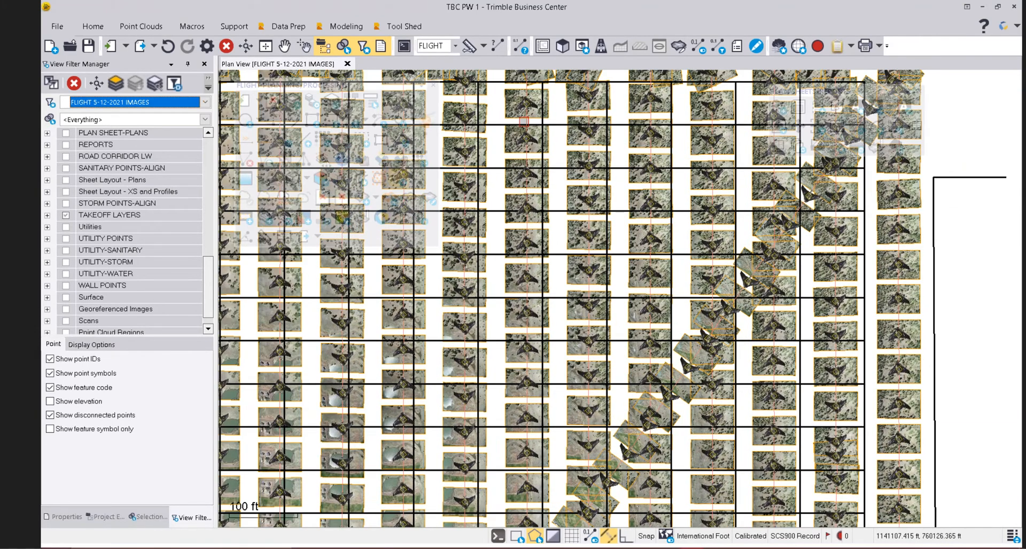
middle_drag(464, 176, 548, 168)
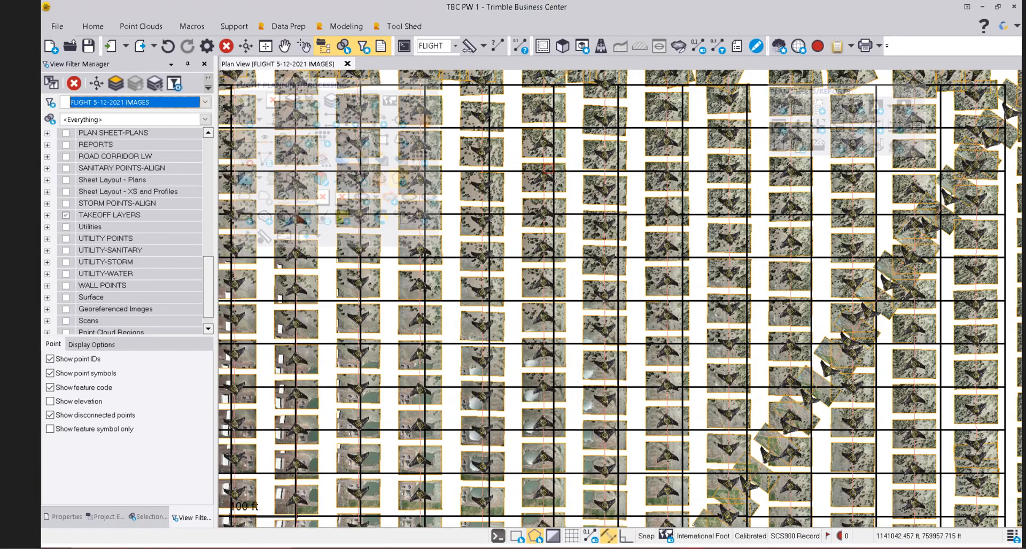
scroll(548, 169, down, 2)
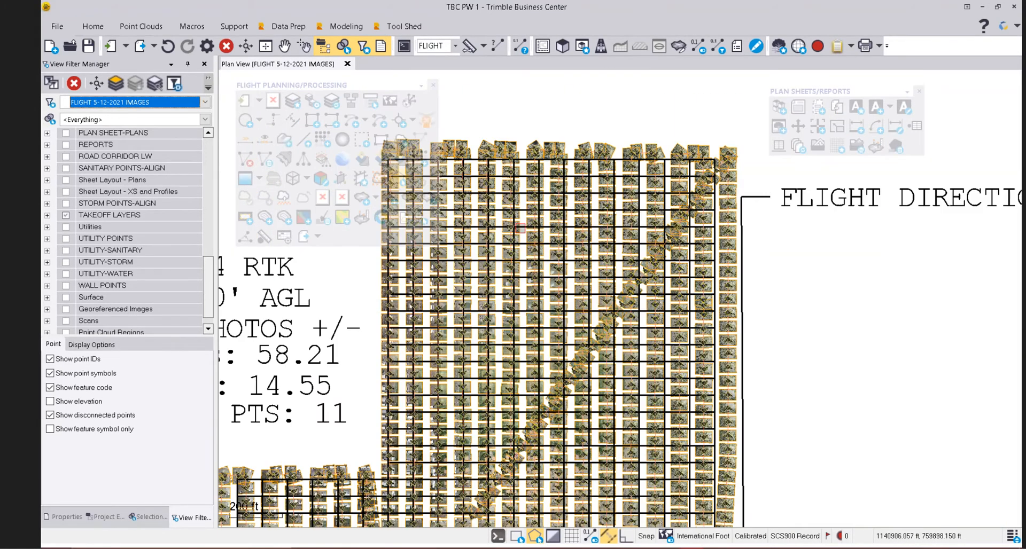
mouse_move(520, 229)
mouse_move(626, 232)
scroll(626, 232, down, 2)
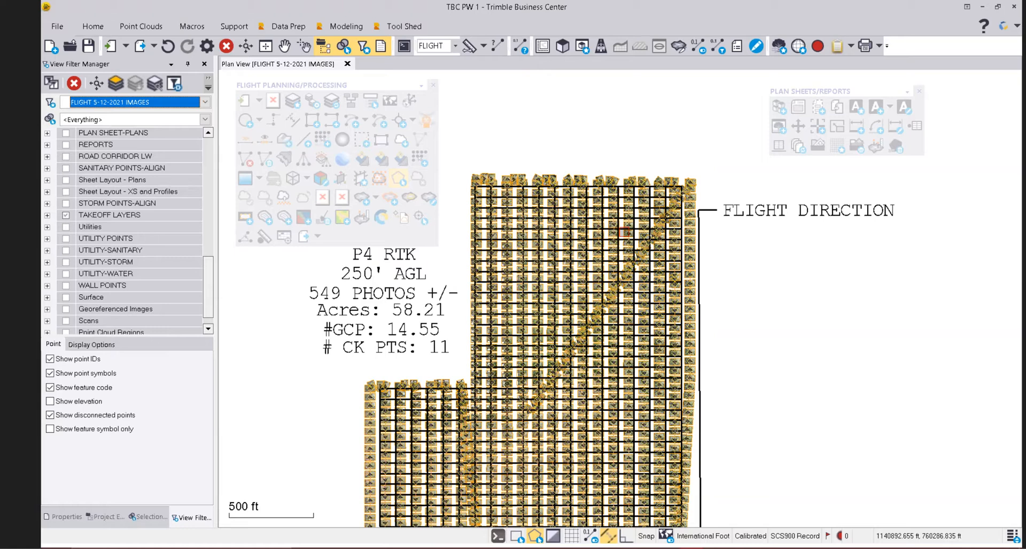
scroll(623, 209, down, 2)
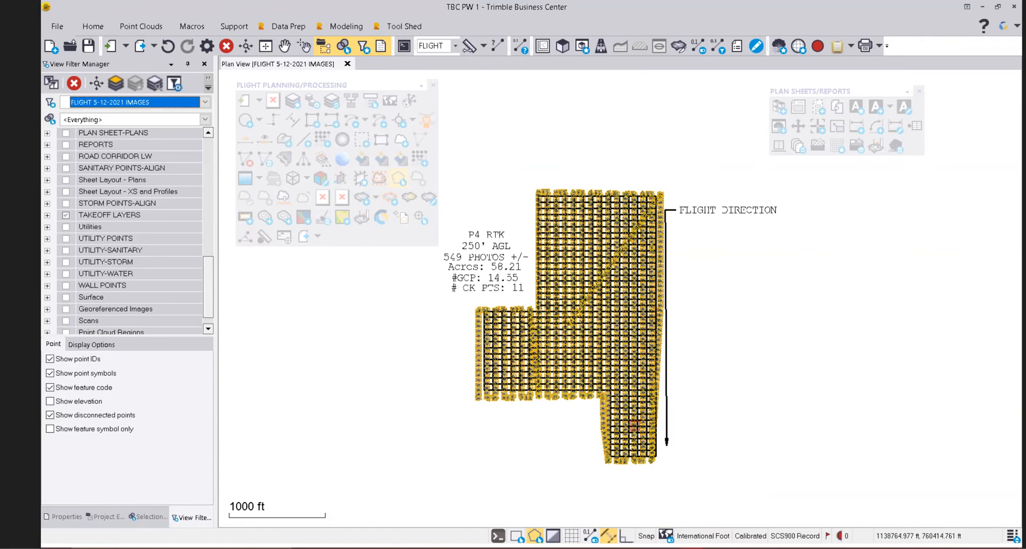
scroll(623, 430, up, 6)
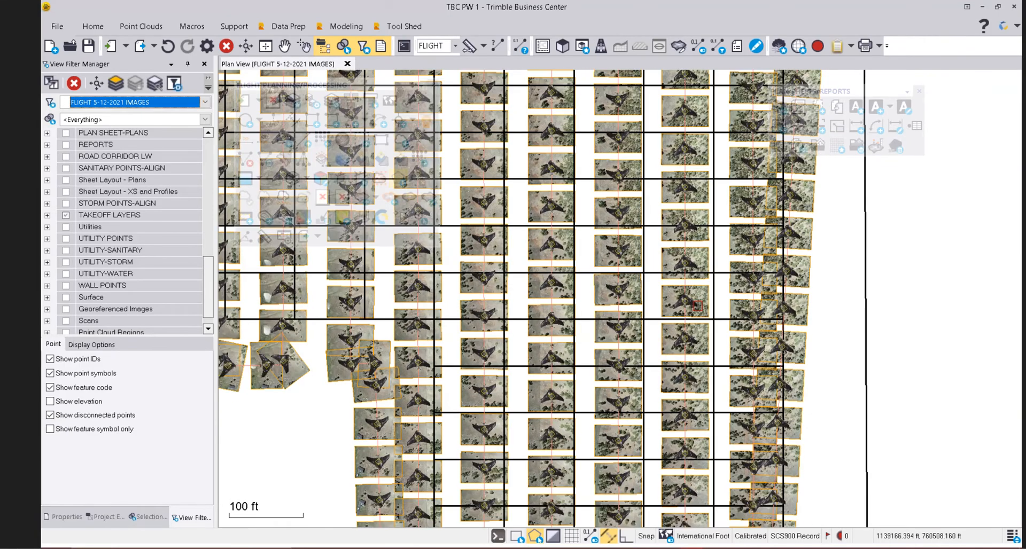
scroll(697, 306, down, 1)
middle_drag(610, 70, 668, 247)
scroll(668, 248, up, 3)
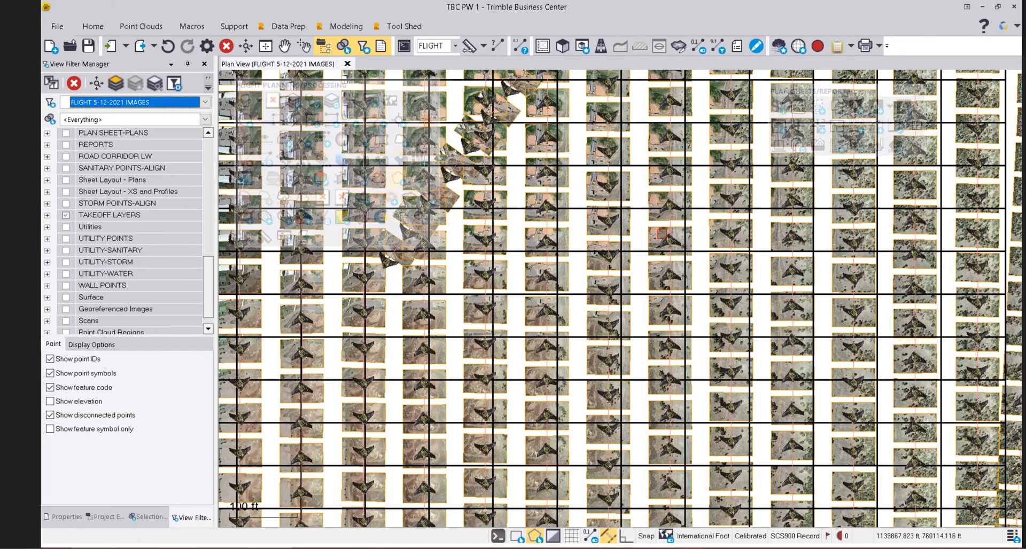
scroll(698, 217, down, 4)
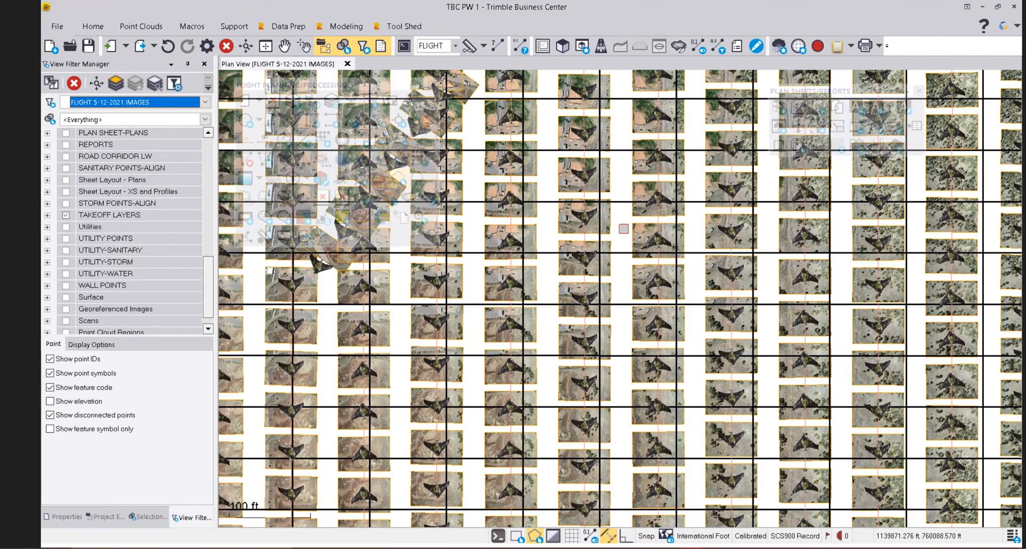
scroll(645, 208, down, 3)
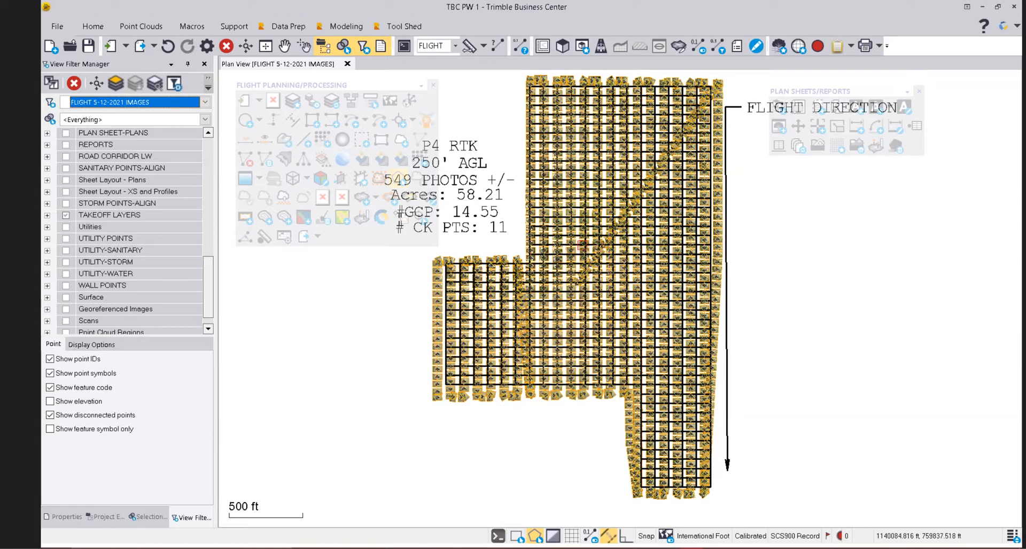
Move the Flight Planning/Processing toolbar off the summary notes to the right of the photo grid.
scroll(656, 190, up, 1)
scroll(657, 190, up, 2)
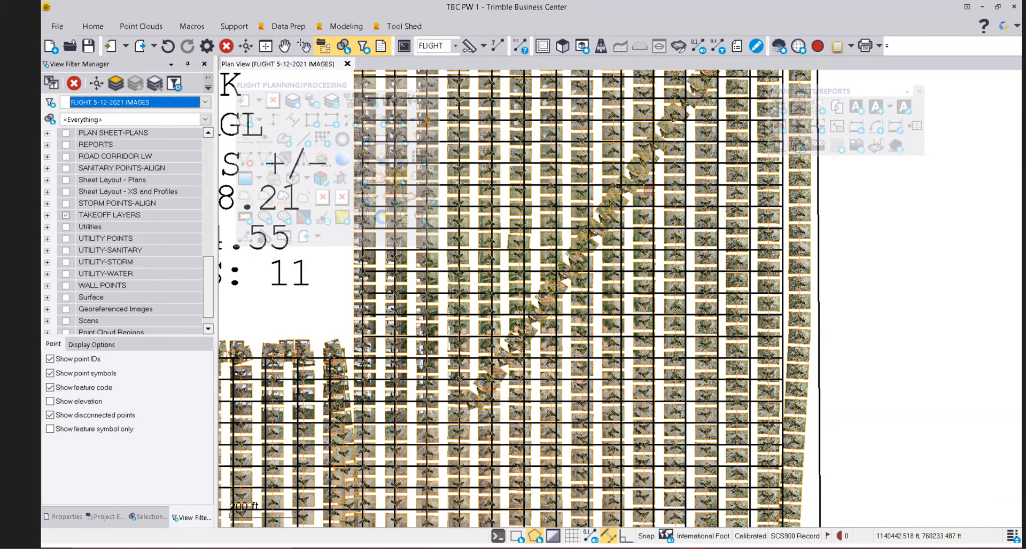
scroll(637, 187, down, 1)
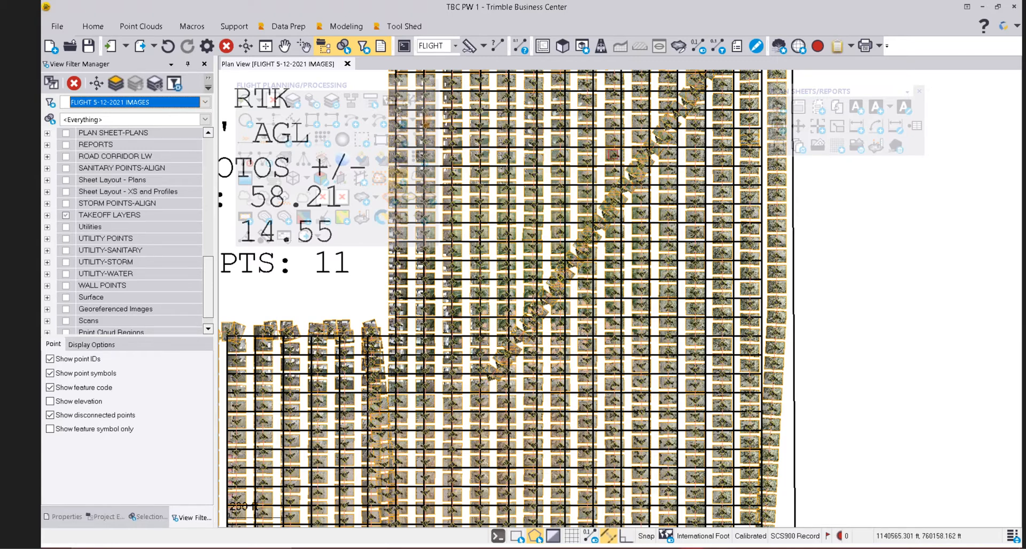
drag(362, 88, 915, 217)
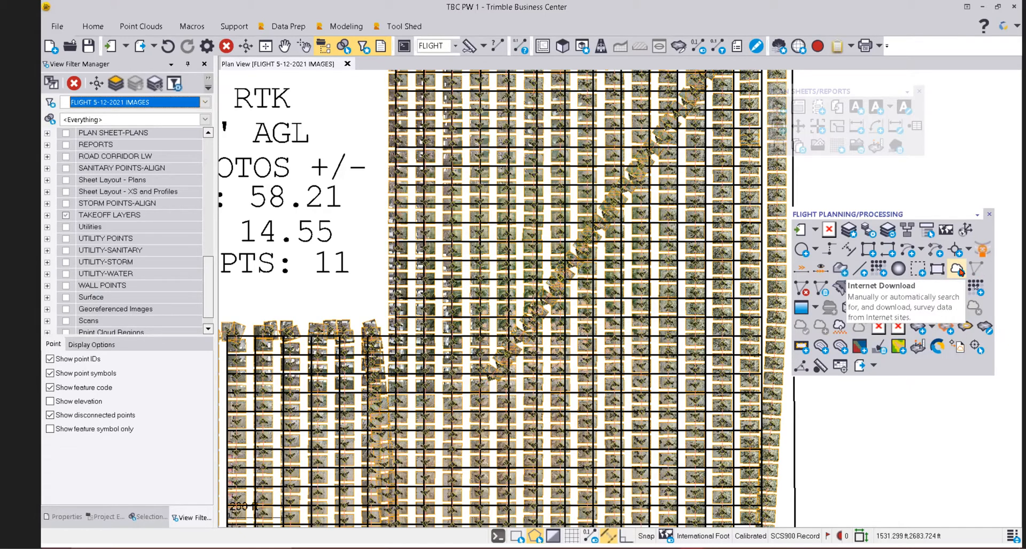
Review the Internet Download list of reference stations, orbits and control sources, then close it.
click(958, 270)
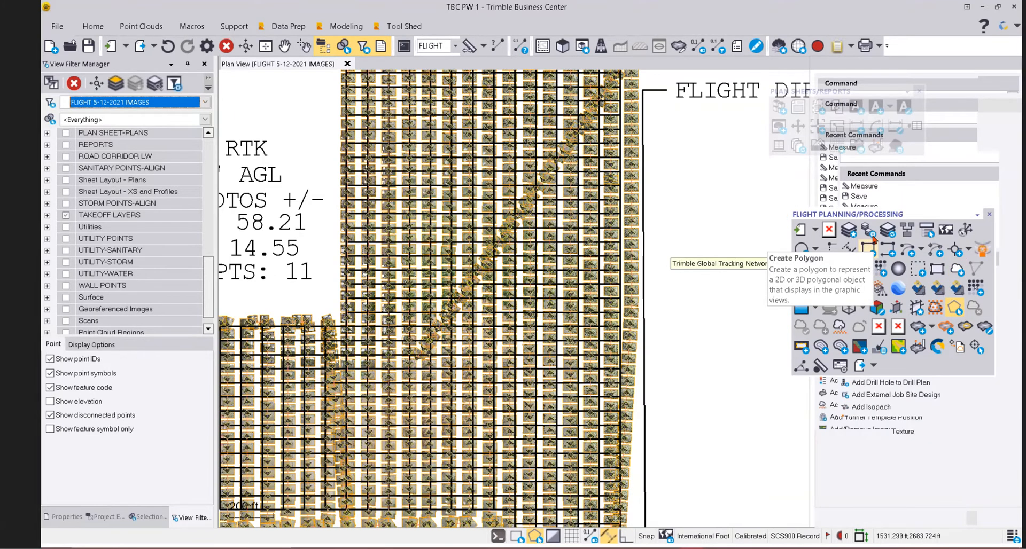
drag(856, 214, 590, 190)
drag(804, 91, 627, 106)
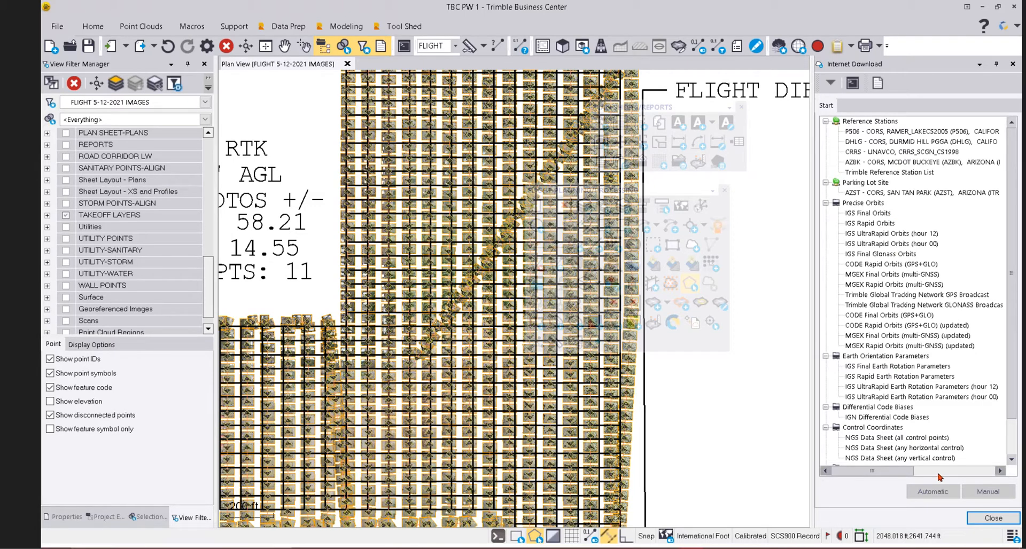
click(983, 519)
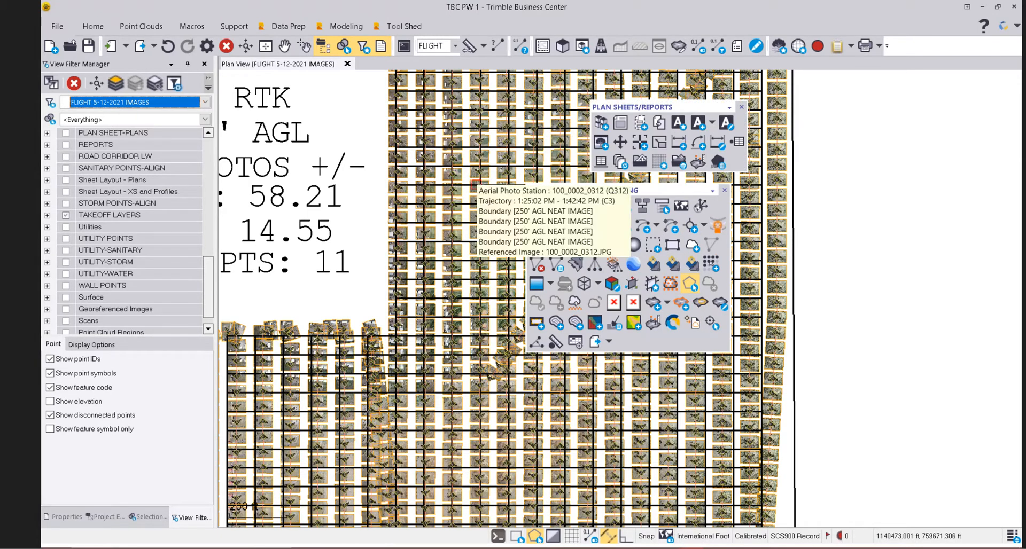
Frame the full photo-covered grid and move the floating toolbars beside it.
drag(640, 190, 917, 190)
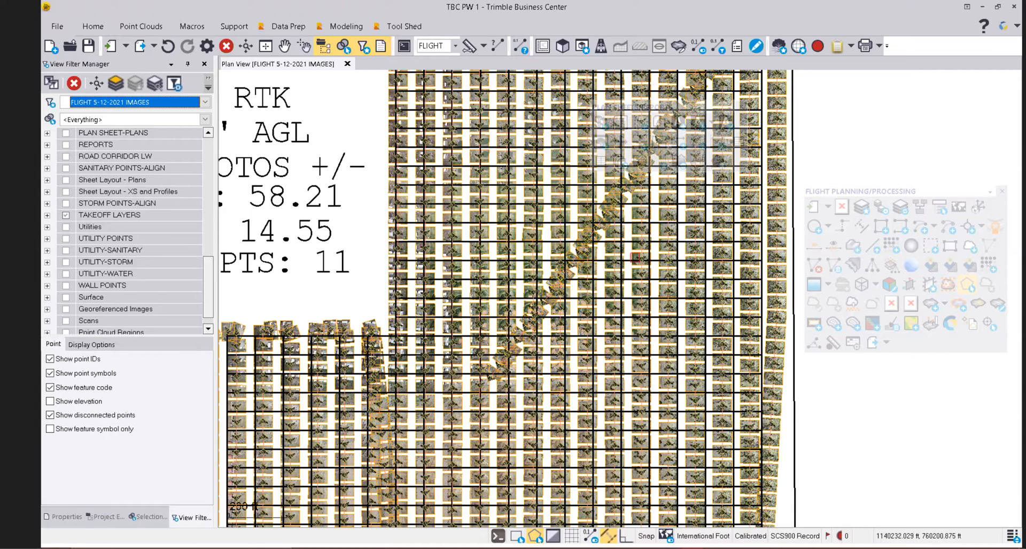
scroll(625, 233, down, 4)
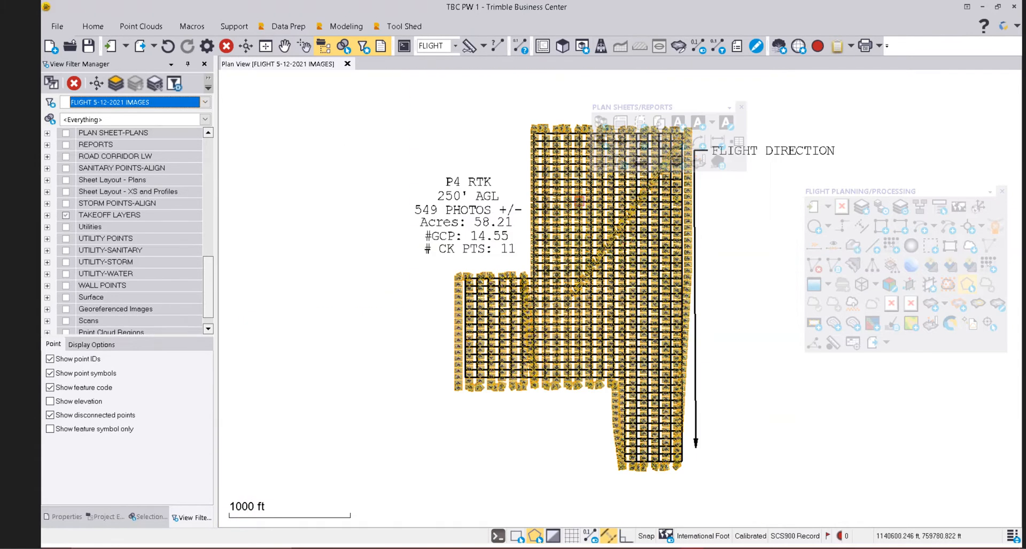
middle_drag(478, 231, 428, 224)
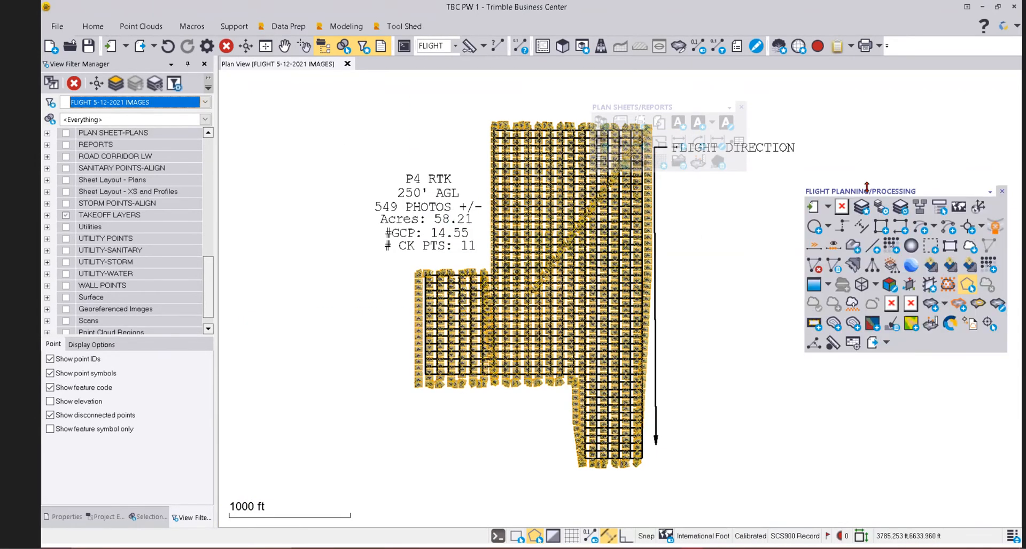
drag(869, 191, 811, 170)
drag(693, 107, 332, 87)
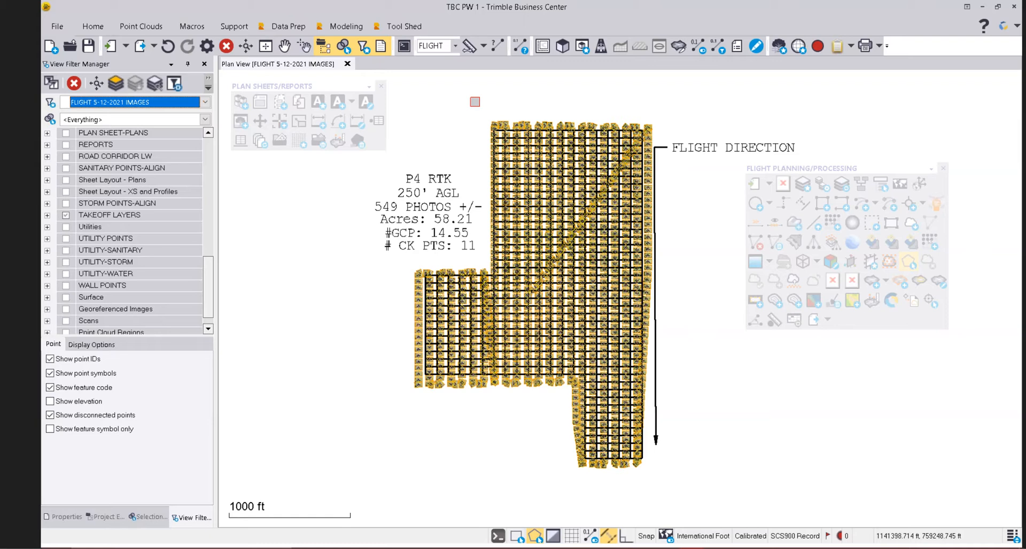
click(813, 242)
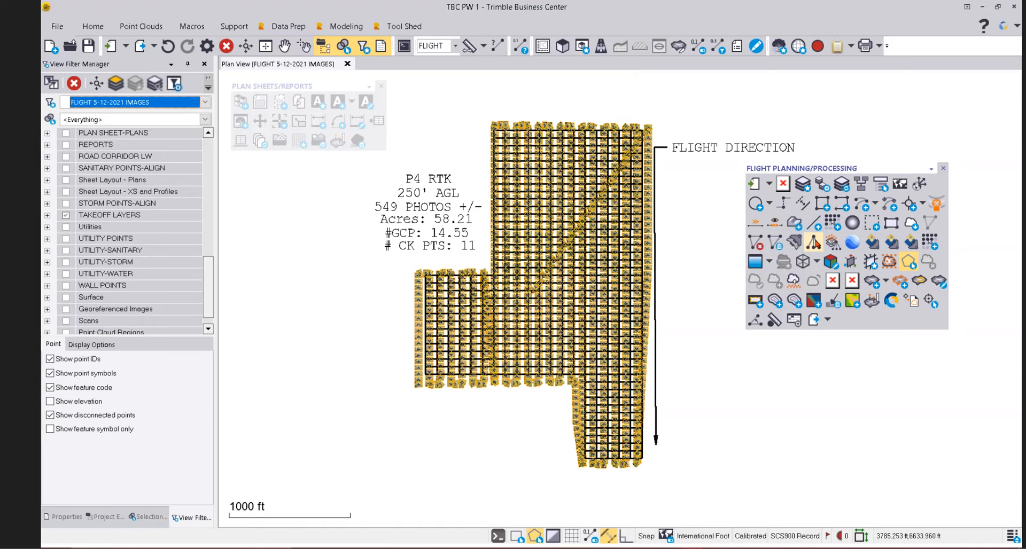
Move the flight planning palette aside and switch Adjust Photo Stations to Absolute Adjustment.
drag(852, 169, 655, 175)
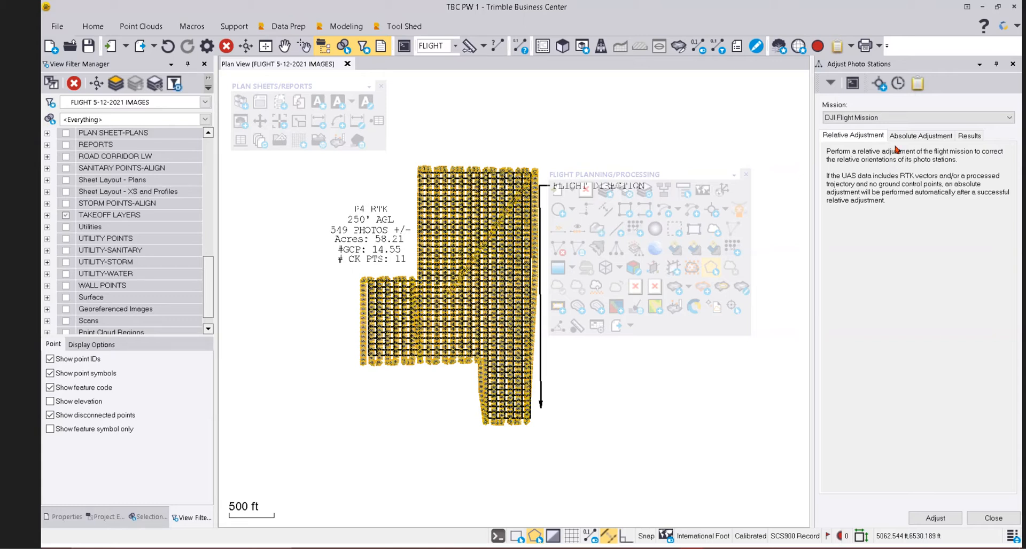
click(916, 139)
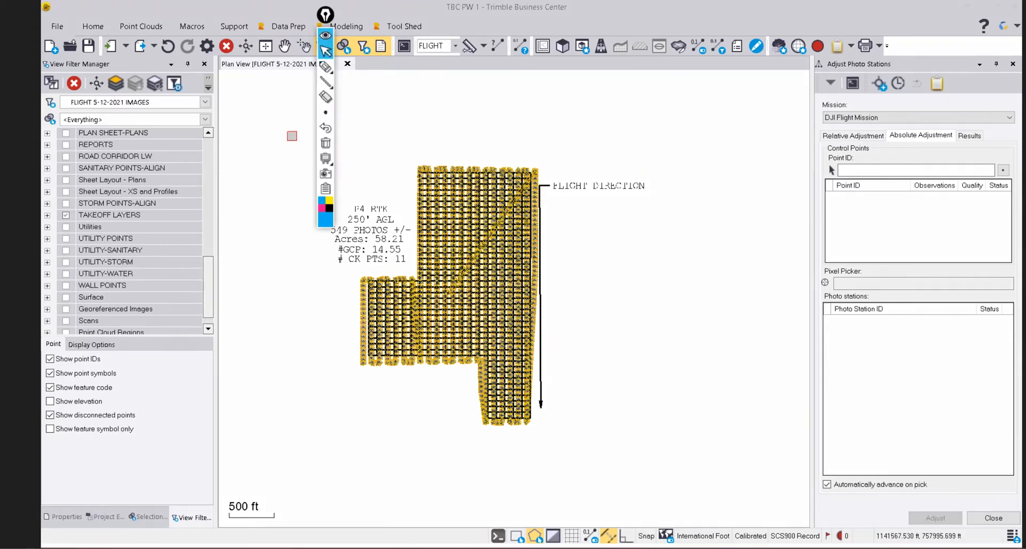
Sketch a blue loop and a short pink stroke over the flight layout.
click(325, 66)
mouse_move(603, 113)
mouse_down()
mouse_move(648, 113)
mouse_move(651, 136)
mouse_move(609, 145)
mouse_move(606, 115)
mouse_up()
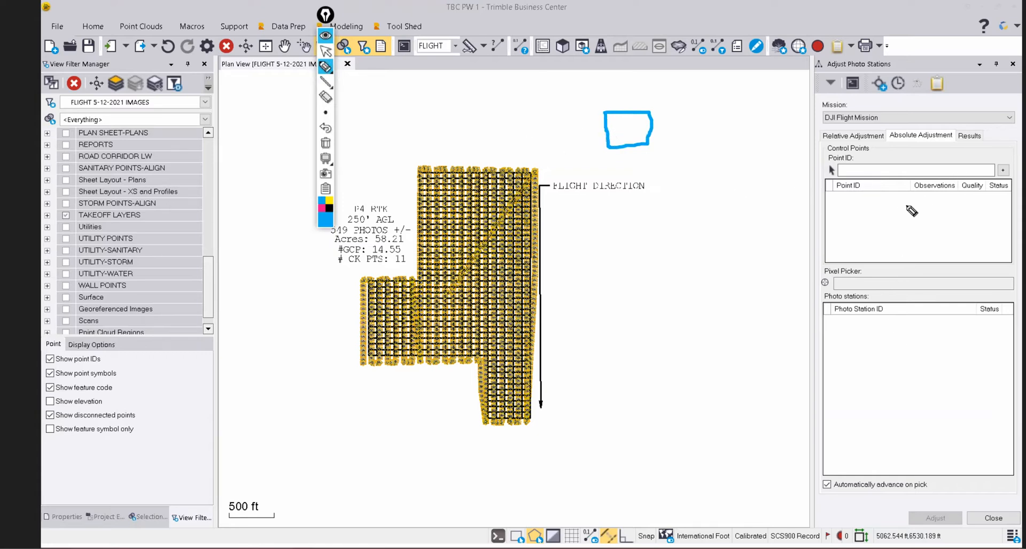
click(323, 209)
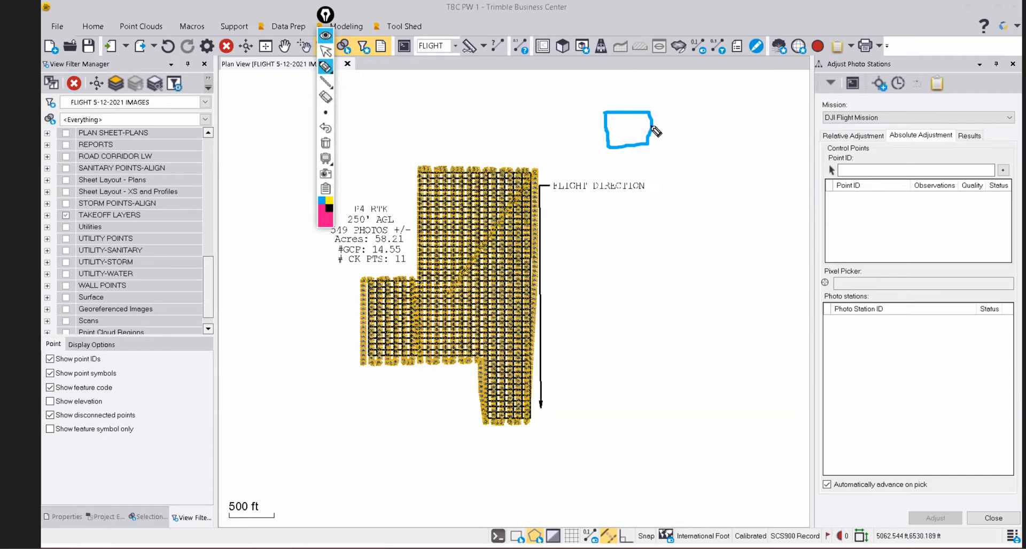
mouse_move(650, 123)
mouse_down()
mouse_move(608, 154)
mouse_move(625, 127)
mouse_up()
Erase part of the centre pink mark, then draw a pink line out to the right.
click(325, 96)
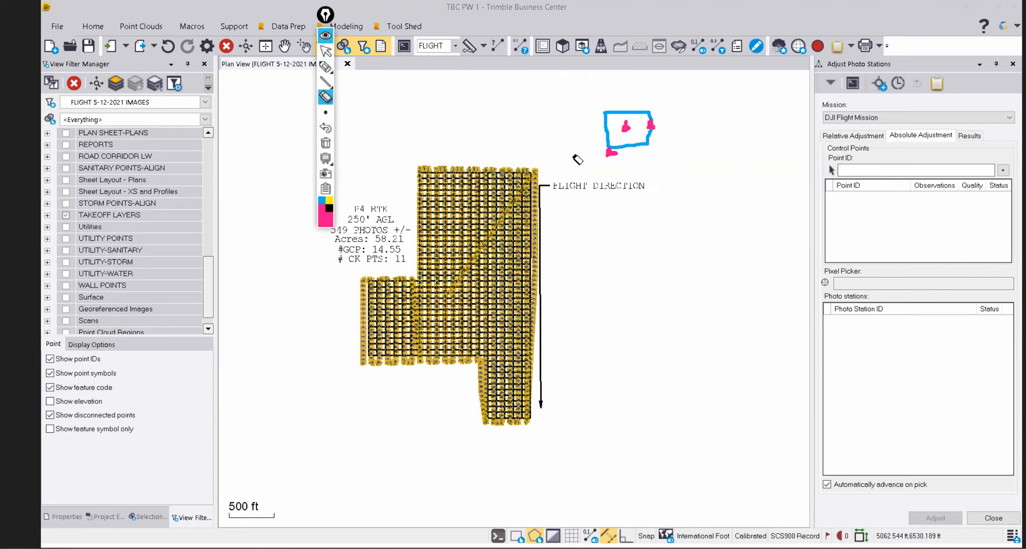
click(623, 126)
mouse_move(321, 222)
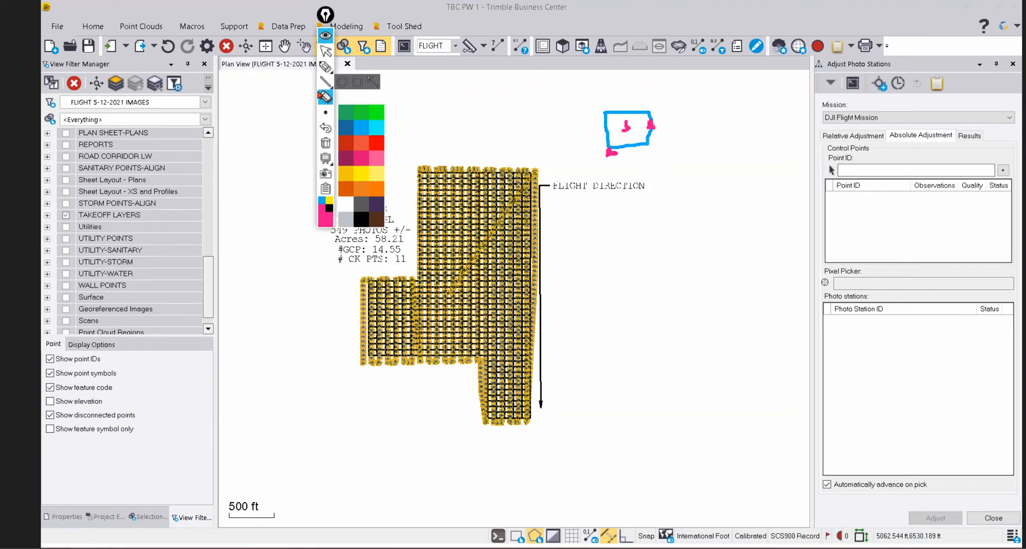
click(326, 73)
mouse_move(763, 84)
mouse_down()
mouse_move(754, 114)
mouse_move(777, 113)
mouse_move(615, 128)
mouse_up()
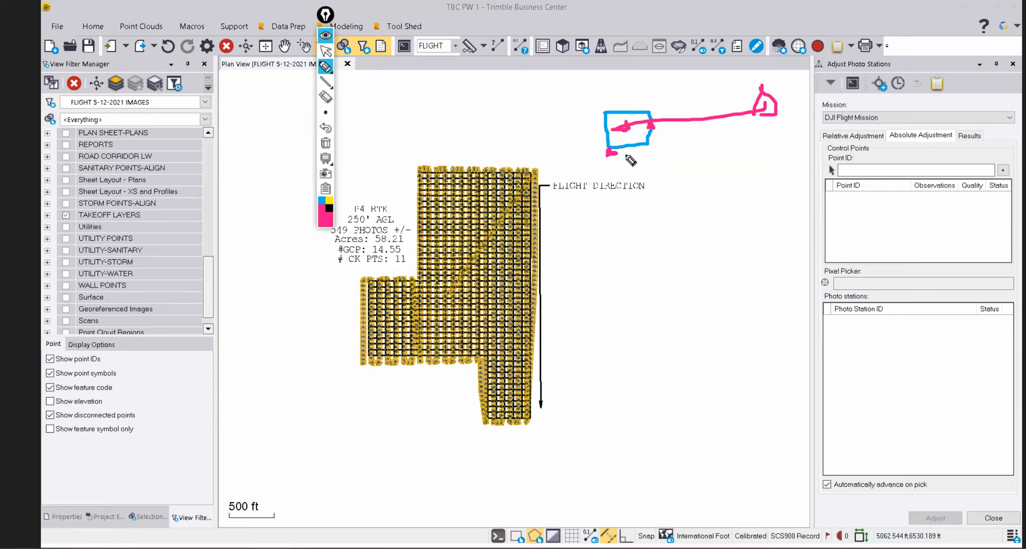
Clear all sketch marks, put away the pen toolbar, and close Adjust Photo Stations.
click(325, 142)
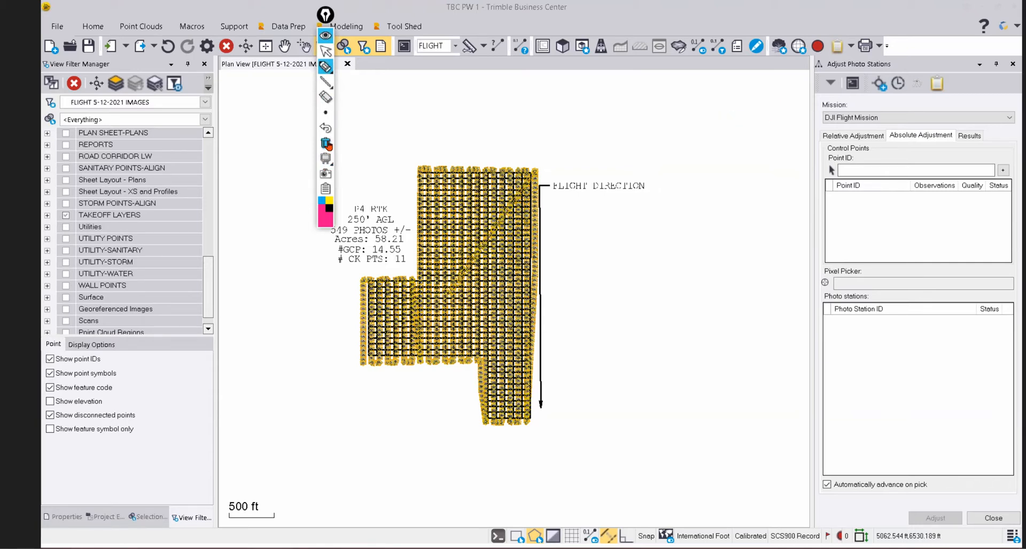
click(325, 35)
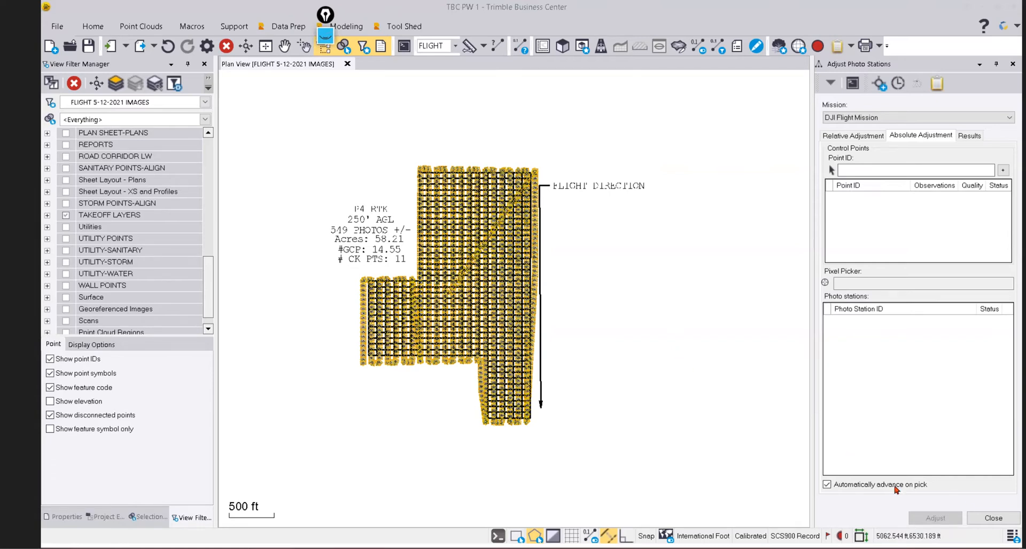
click(993, 518)
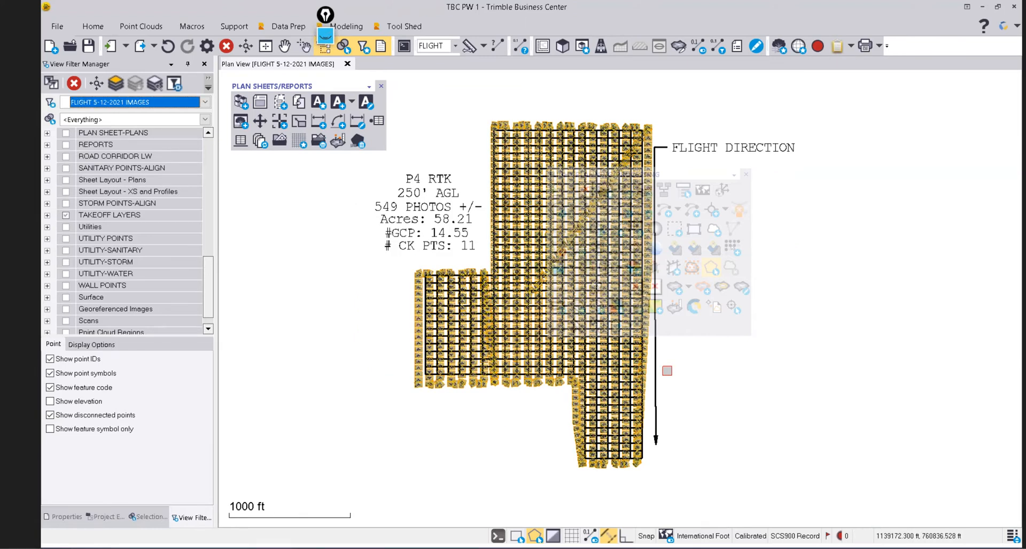
Drag the Flight Processing palette to the right, clear of the flight grid.
drag(695, 172, 826, 170)
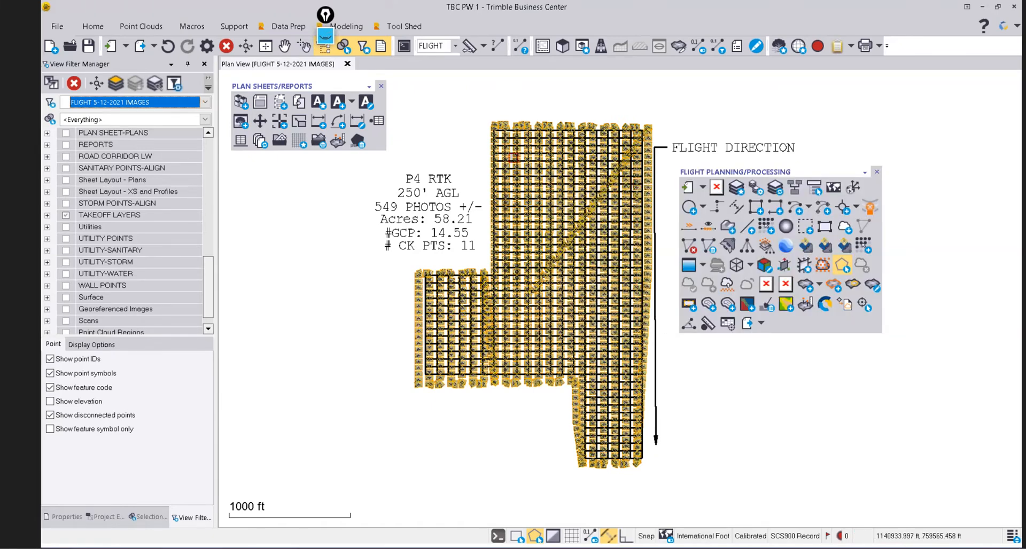
mouse_move(512, 156)
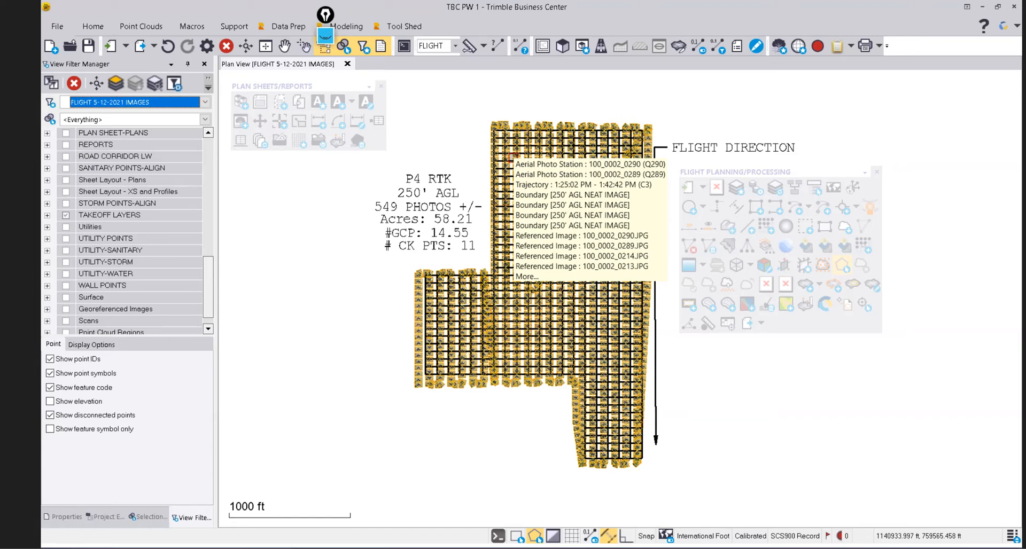
Open Send to UASMaster, cancel without sending anything, and bring up the Windows Start menu.
click(826, 249)
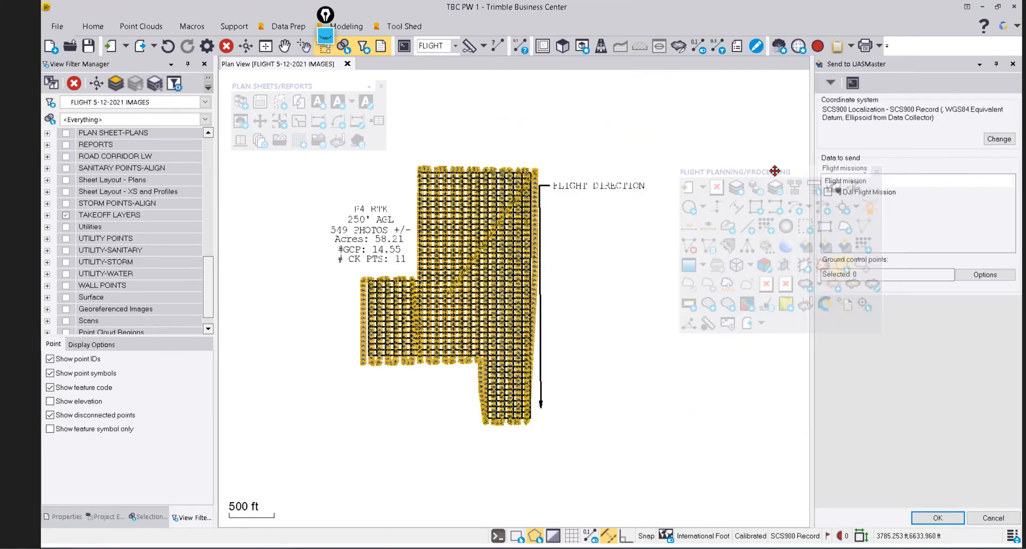
drag(801, 176, 684, 209)
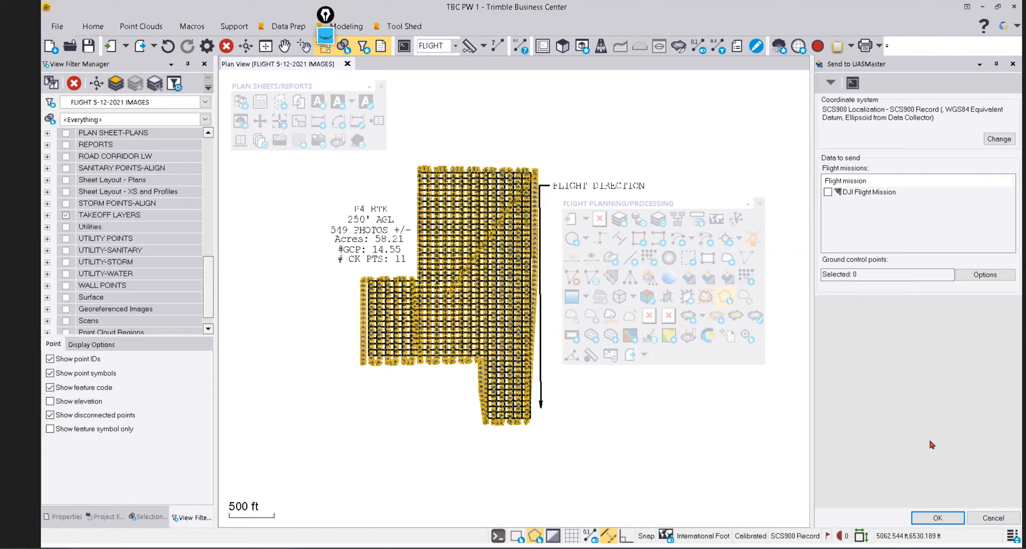
click(995, 518)
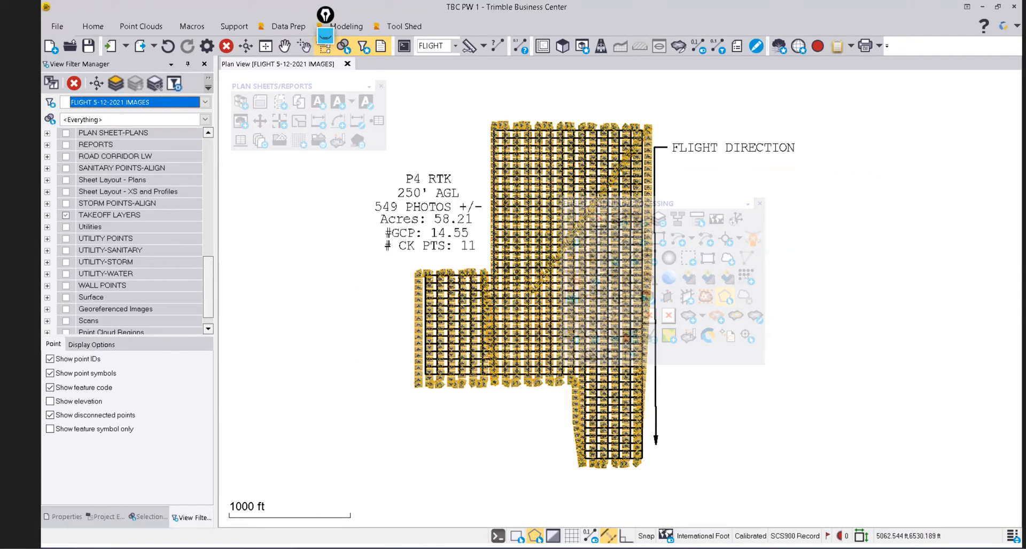
key(super)
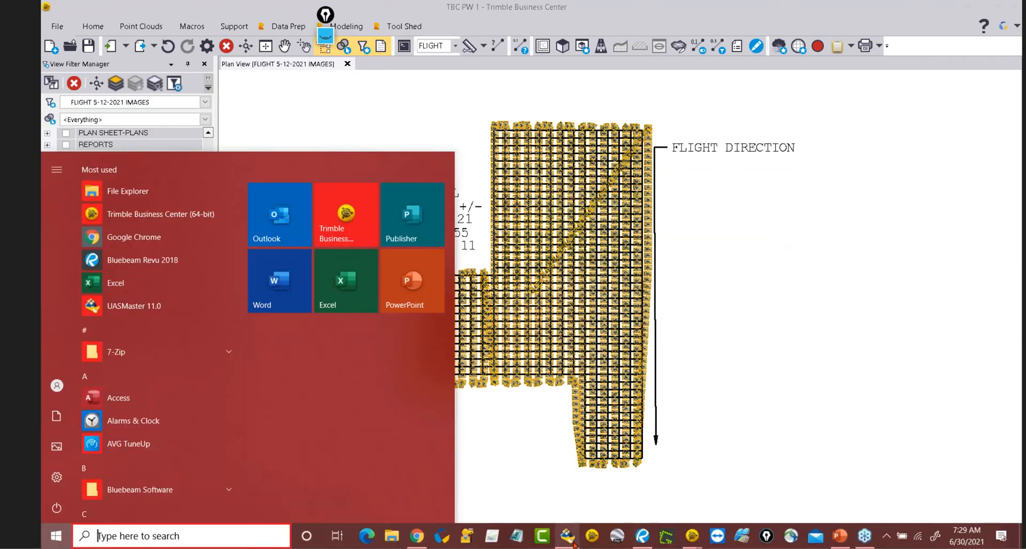
Zoom and orbit the PARK PINETOP orthophoto in UASMaster, then switch to Bluebeam Revu.
click(568, 541)
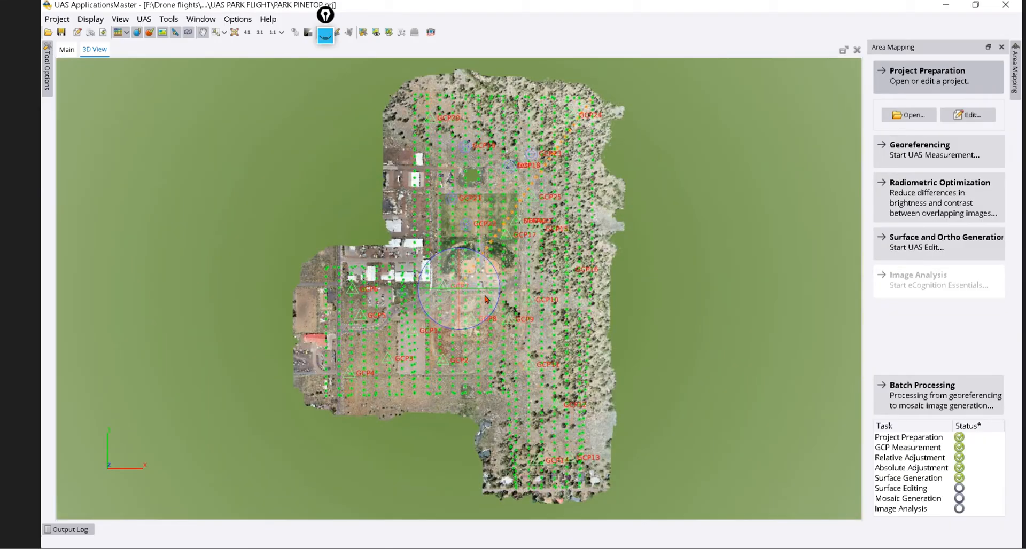
scroll(483, 294, up, 2)
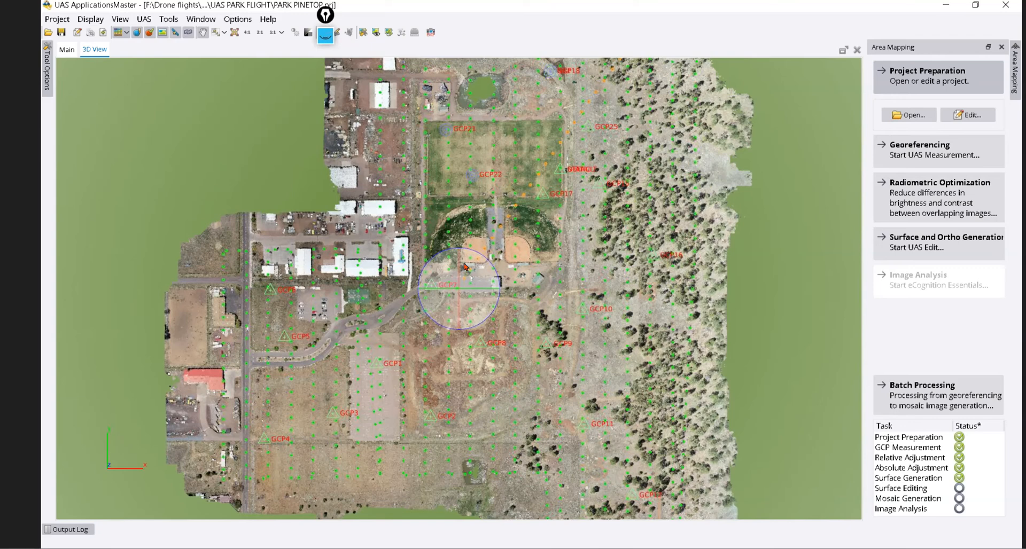
drag(464, 267, 481, 238)
scroll(481, 235, up, 3)
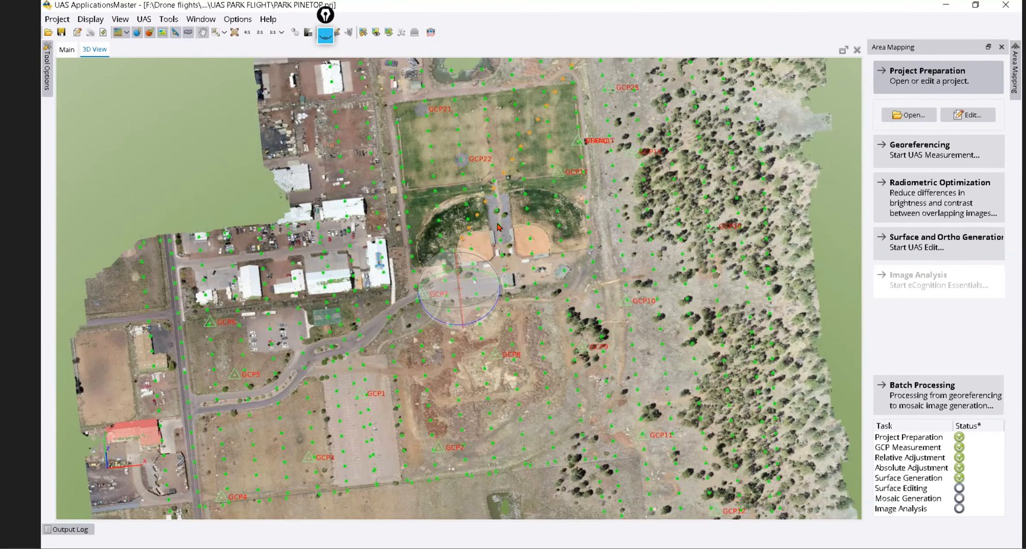
scroll(475, 289, down, 4)
drag(432, 287, 618, 259)
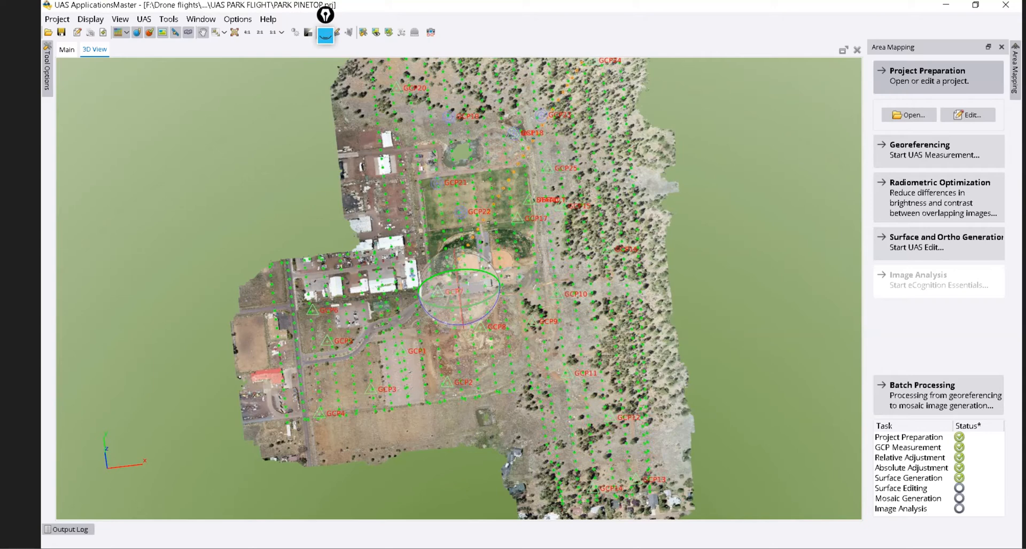
key(super)
click(646, 536)
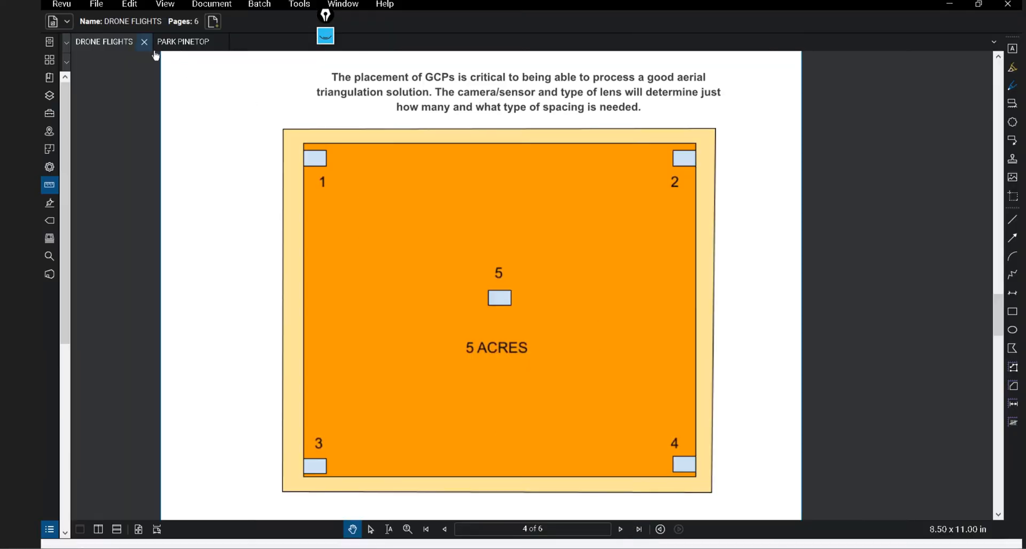
Open the PARK PINETOP report and scroll to the check point residuals (RMSEz 0.1125, ACCz 0.2205).
click(192, 41)
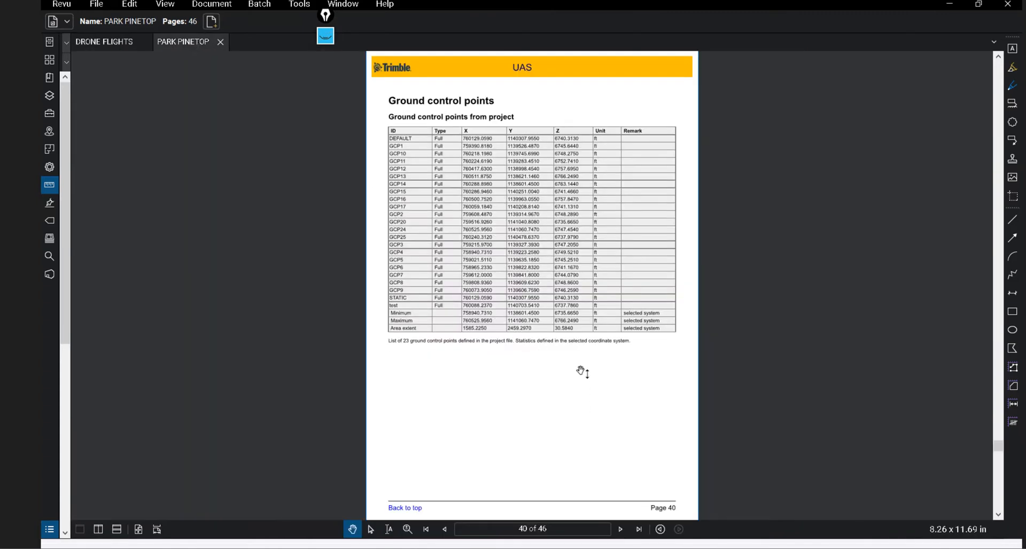
scroll(569, 356, up, 1)
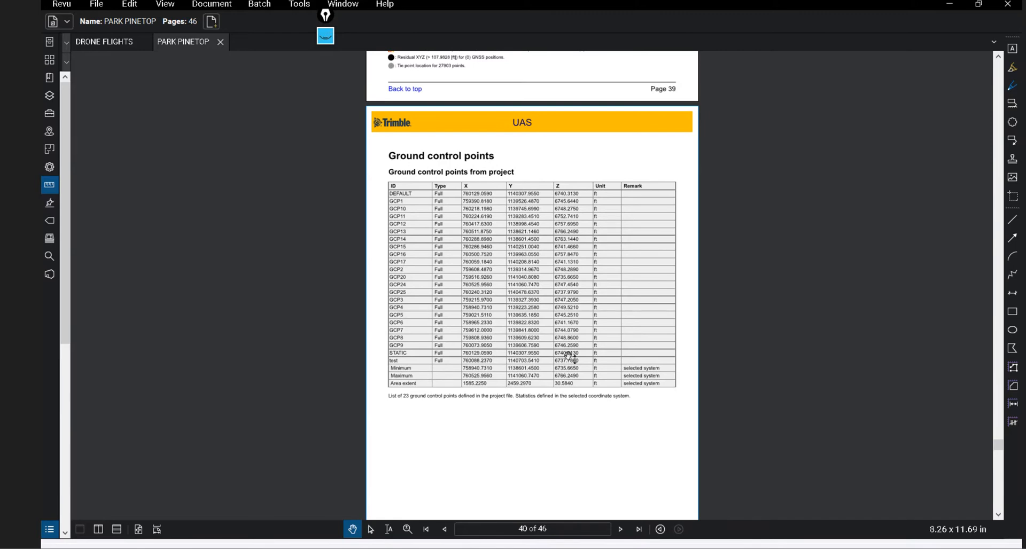
scroll(561, 338, up, 4)
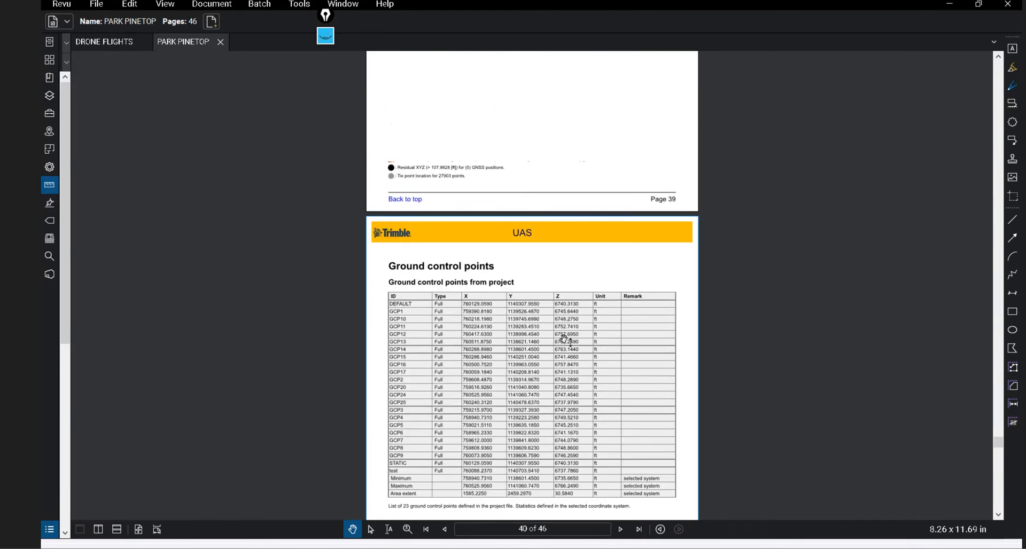
scroll(555, 330, up, 4)
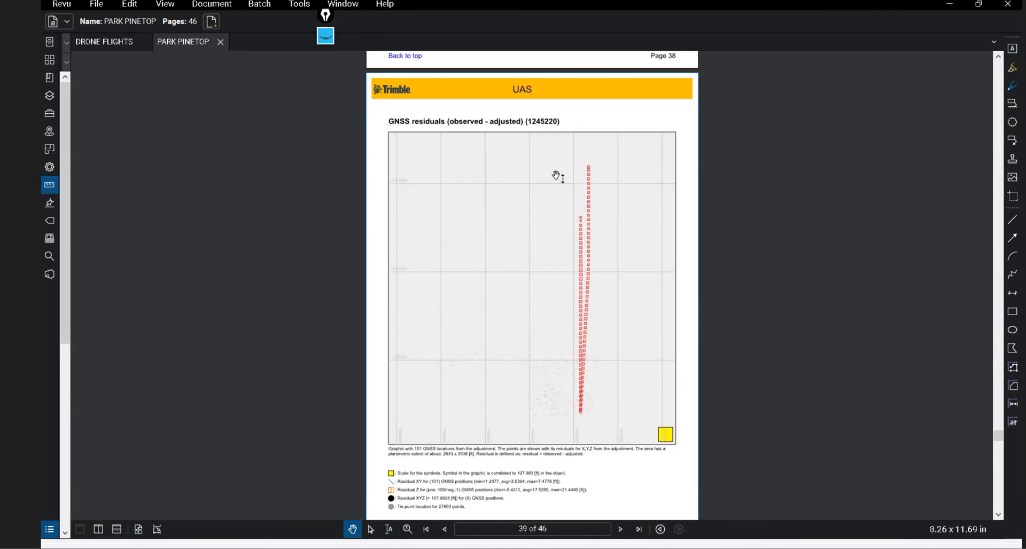
scroll(563, 230, down, 3)
scroll(562, 220, up, 6)
scroll(563, 224, up, 5)
scroll(561, 231, down, 8)
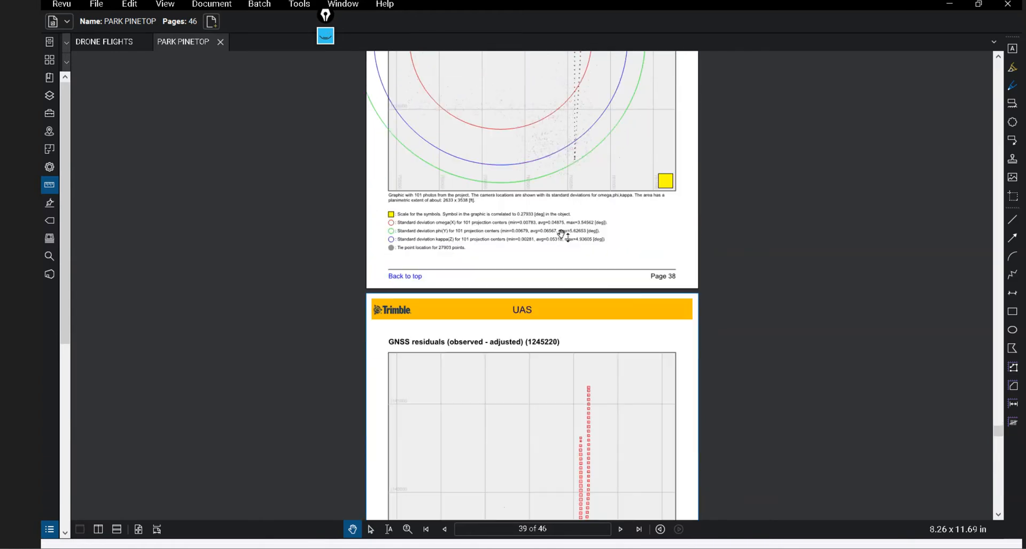
scroll(562, 235, down, 10)
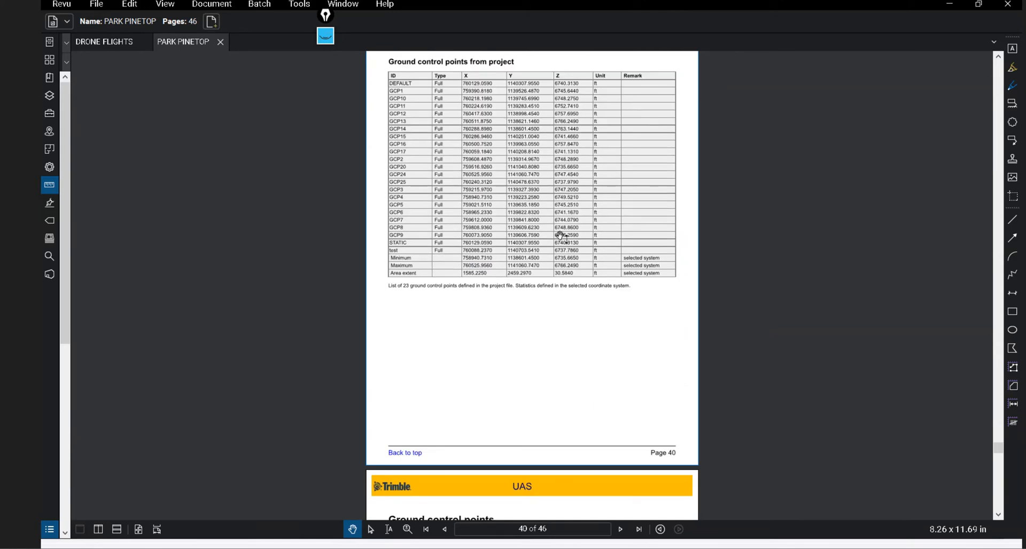
scroll(561, 235, down, 10)
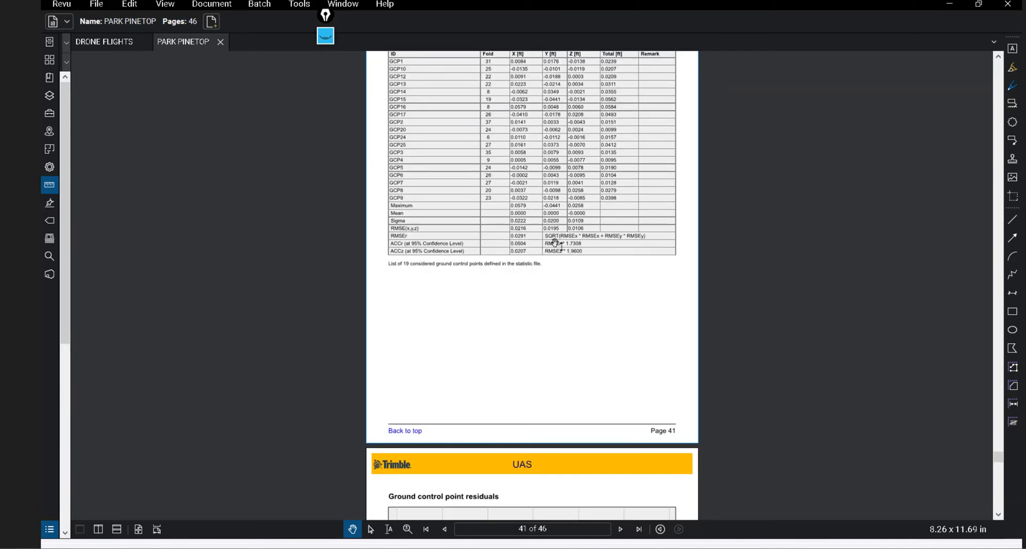
scroll(555, 246, down, 7)
ctrl+scroll(537, 320, up, 3)
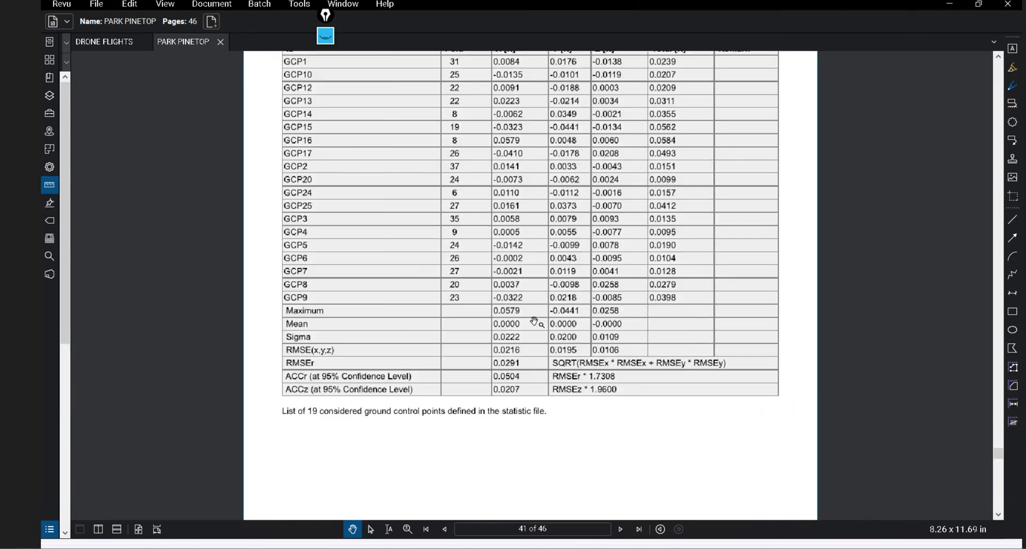
ctrl+scroll(535, 321, up, 1)
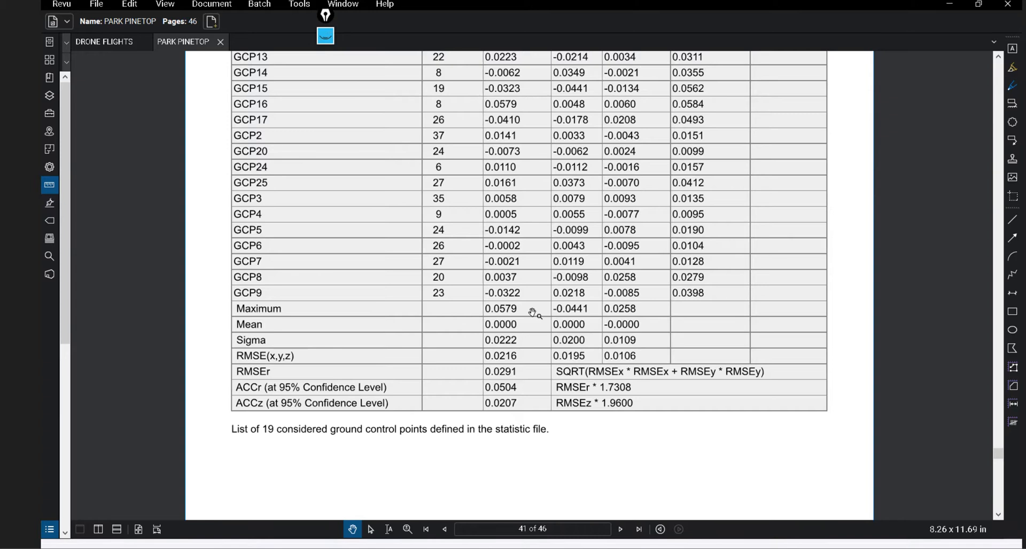
scroll(534, 313, down, 1)
scroll(533, 313, down, 3)
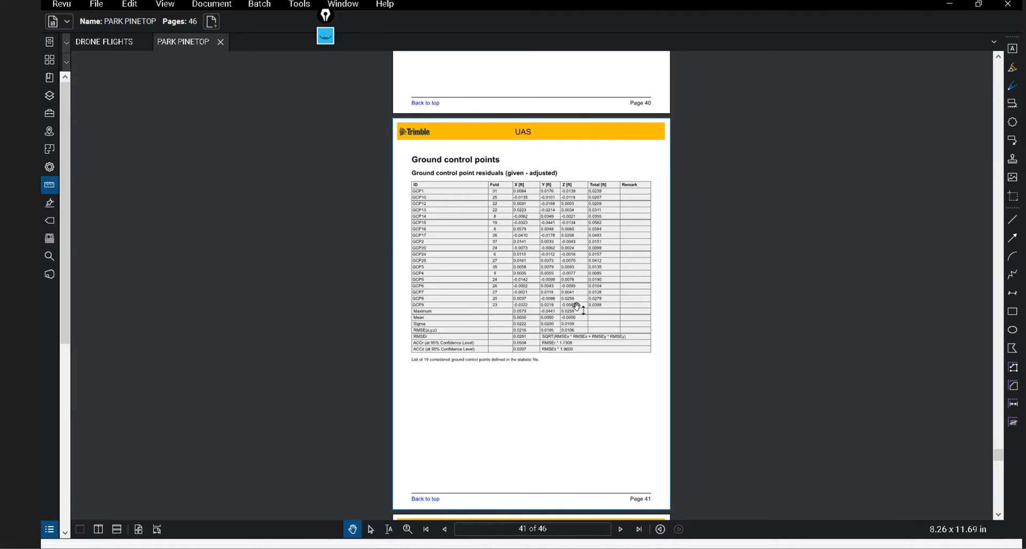
scroll(565, 287, down, 3)
scroll(565, 288, down, 10)
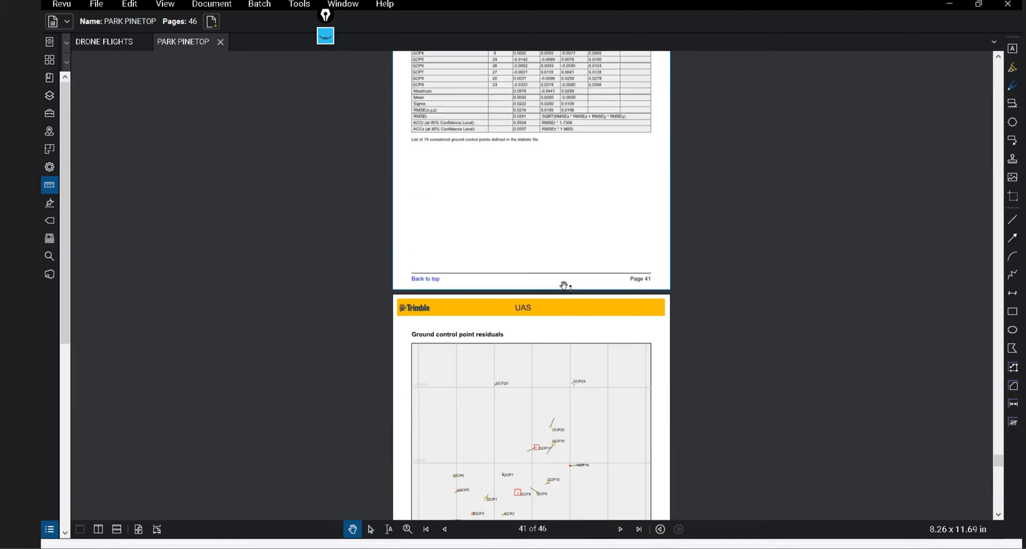
scroll(565, 287, down, 10)
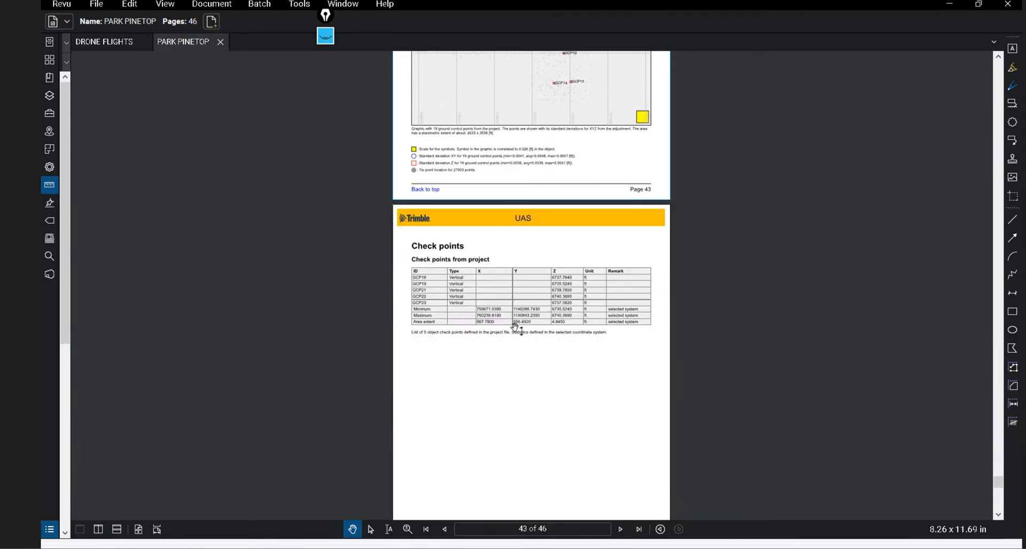
scroll(520, 322, down, 10)
scroll(520, 322, down, 1)
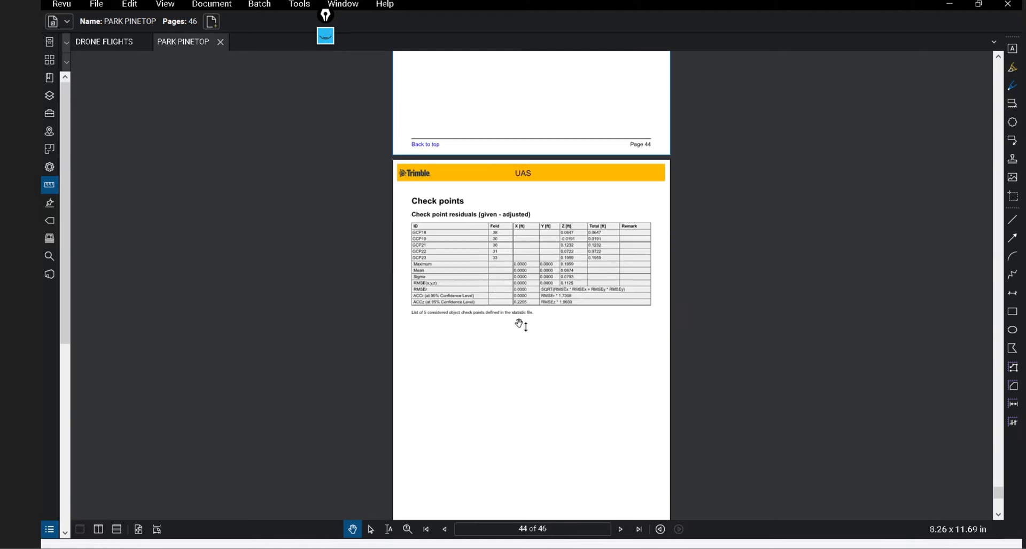
ctrl+scroll(524, 318, up, 3)
ctrl+scroll(524, 317, up, 5)
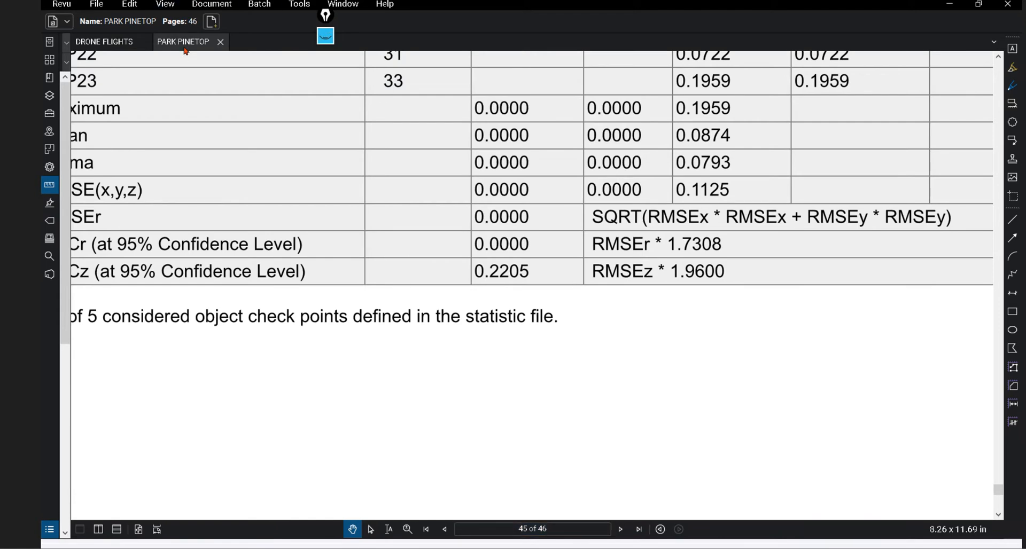
Switch to DRONE FLIGHTS, scroll up to the page 2 GCP table, then minimize Revu.
click(96, 43)
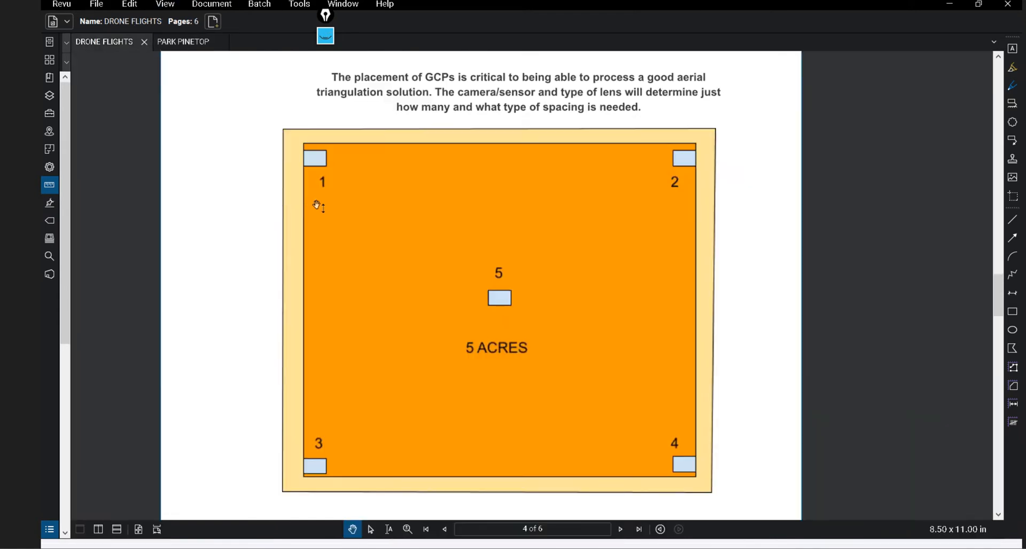
scroll(314, 211, up, 10)
scroll(313, 216, up, 6)
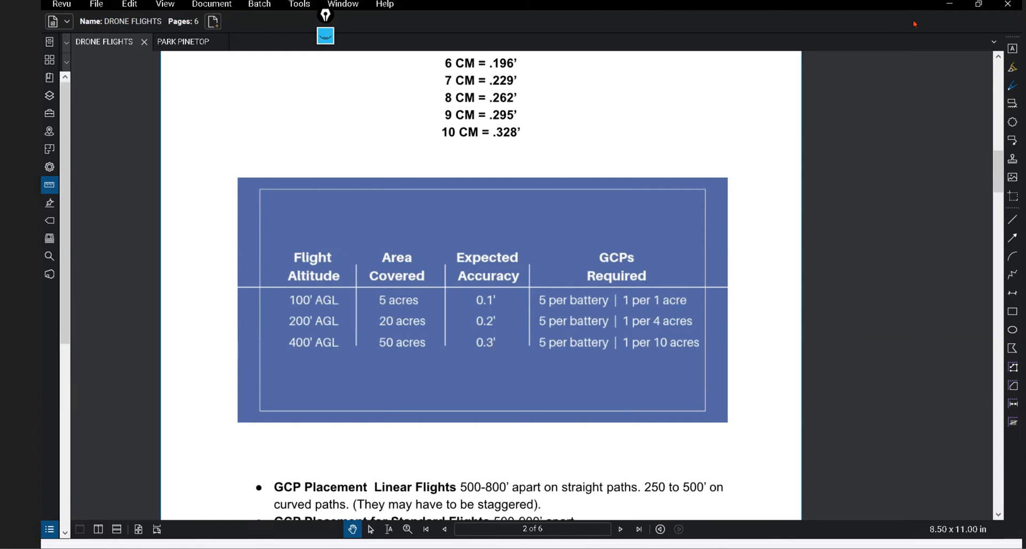
click(952, 6)
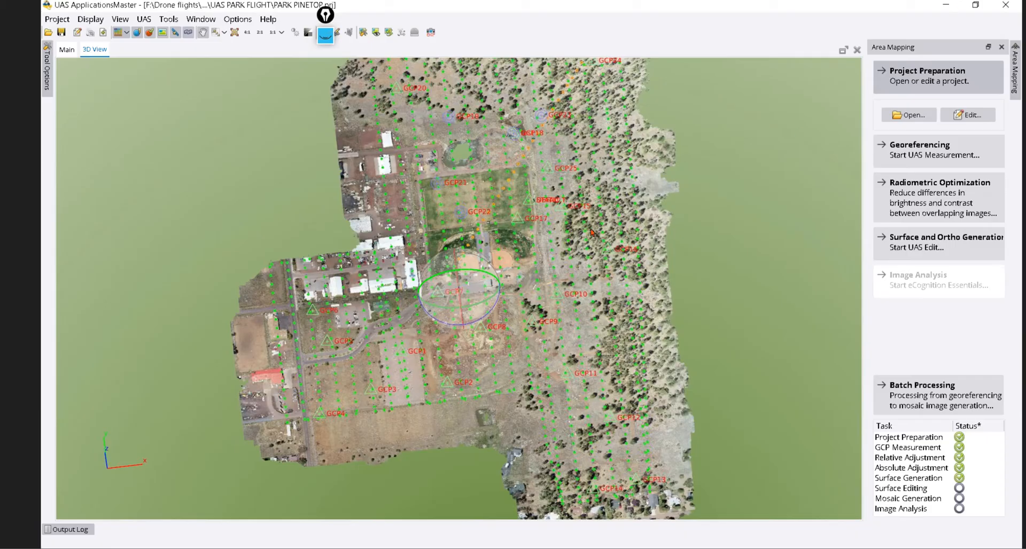
Tilt the UASMaster drone map obliquely, then switch back to the TBC PW 1 project.
drag(453, 302, 528, 299)
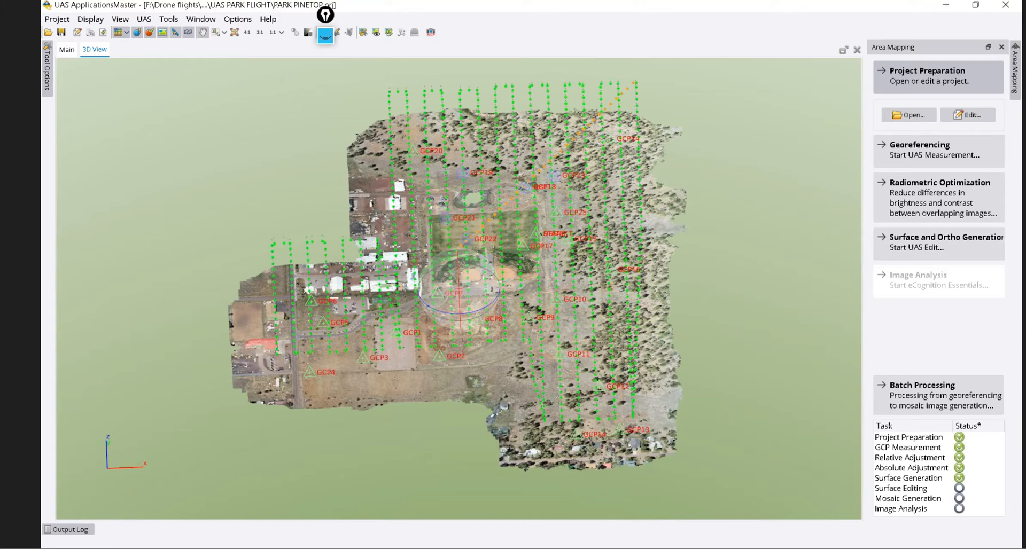
key(super)
mouse_move(692, 536)
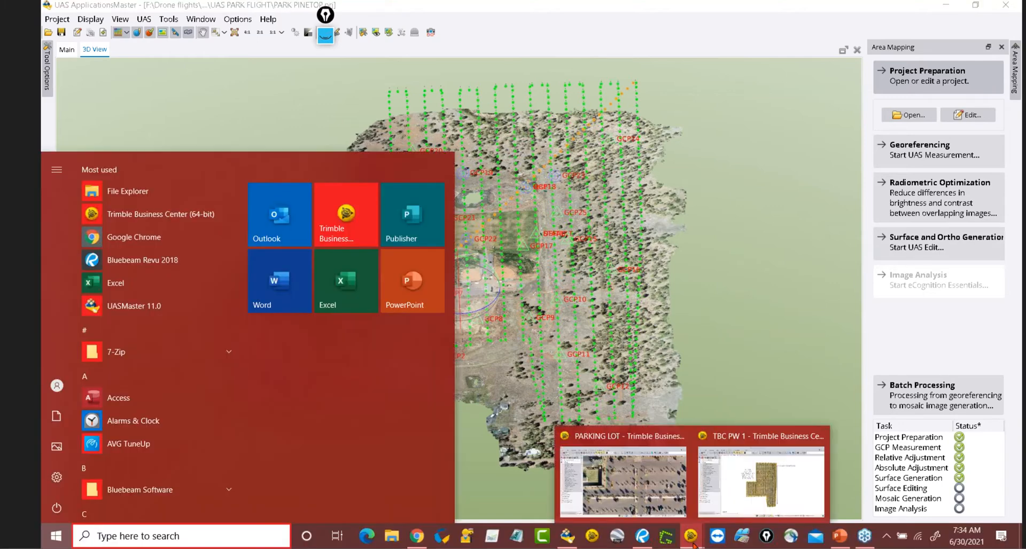
click(797, 481)
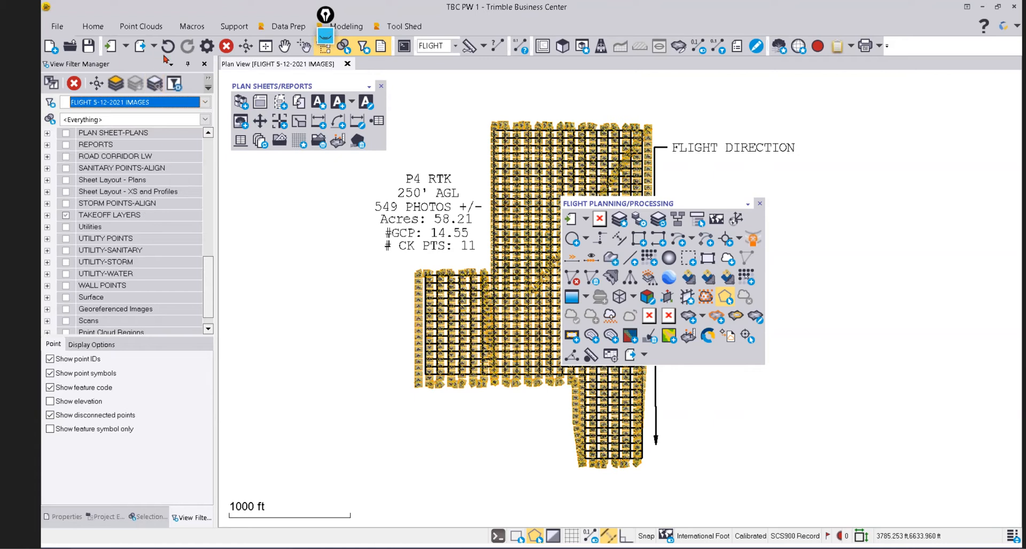
Exclude Photogrammetry and Raw Data from the view filter and turn on Georeferenced Images.
click(205, 102)
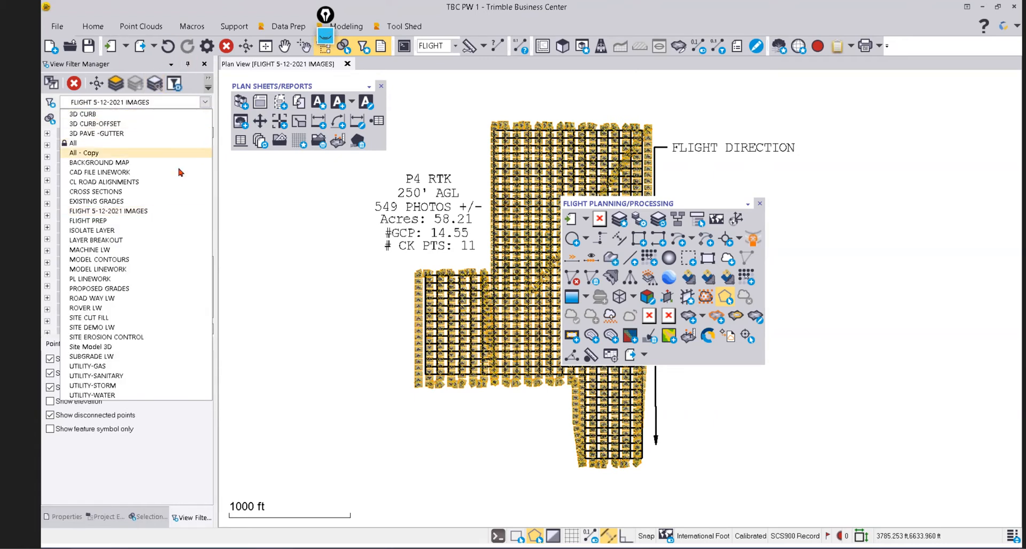
click(177, 85)
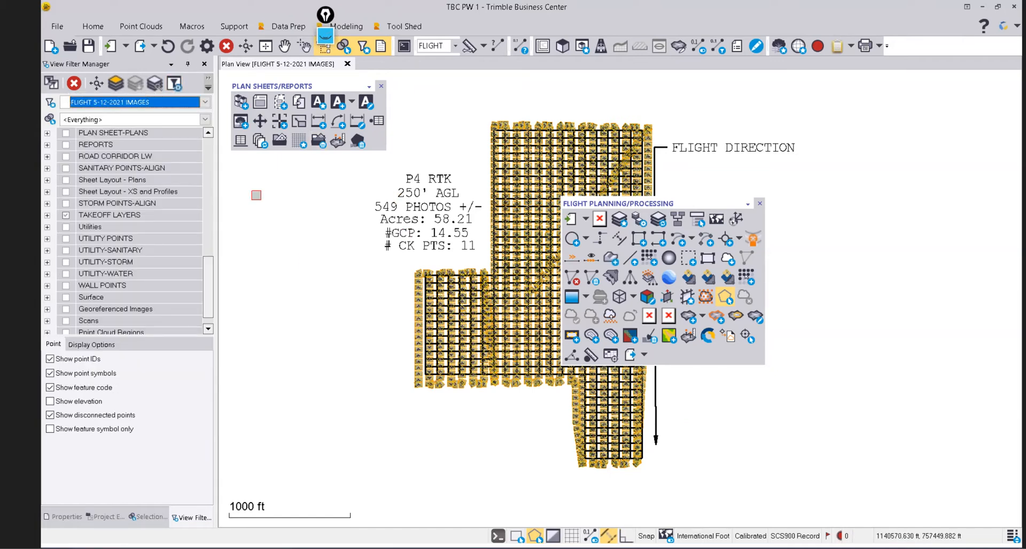
click(174, 83)
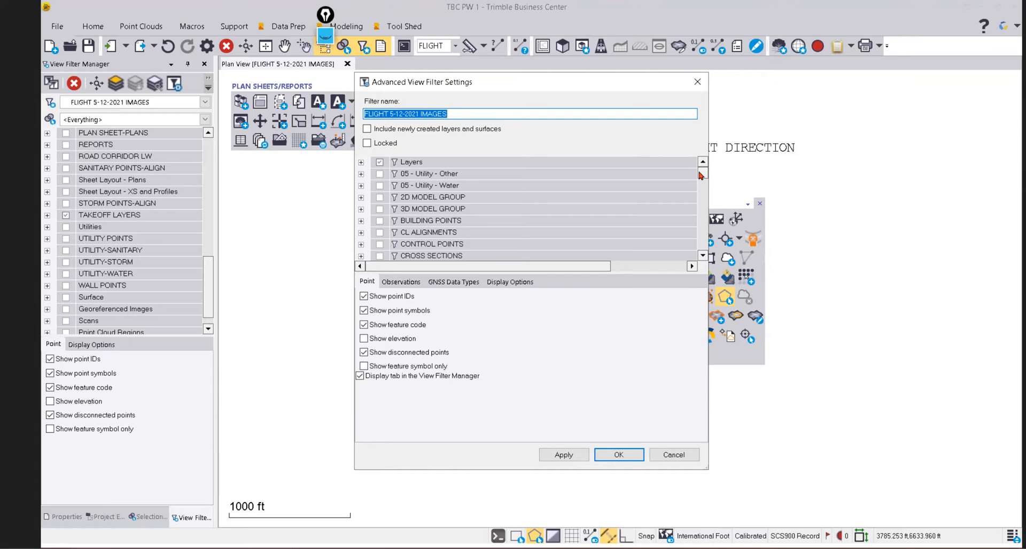
drag(703, 174, 702, 250)
click(379, 233)
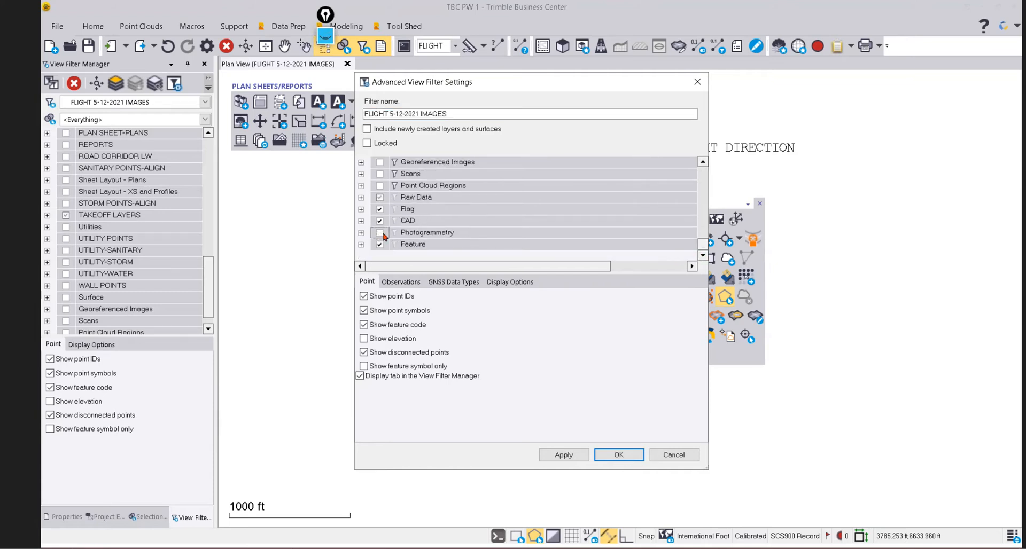
click(379, 198)
click(562, 454)
click(617, 455)
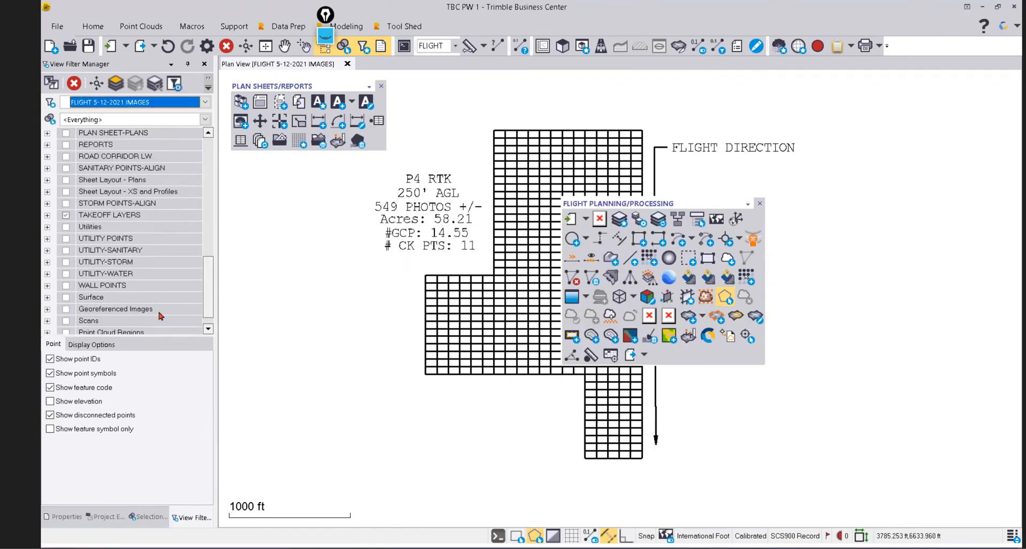
click(66, 309)
Zoom into the parking lot and turn on the Scans and Point Cloud Regions layers.
drag(600, 205, 822, 207)
scroll(534, 283, up, 5)
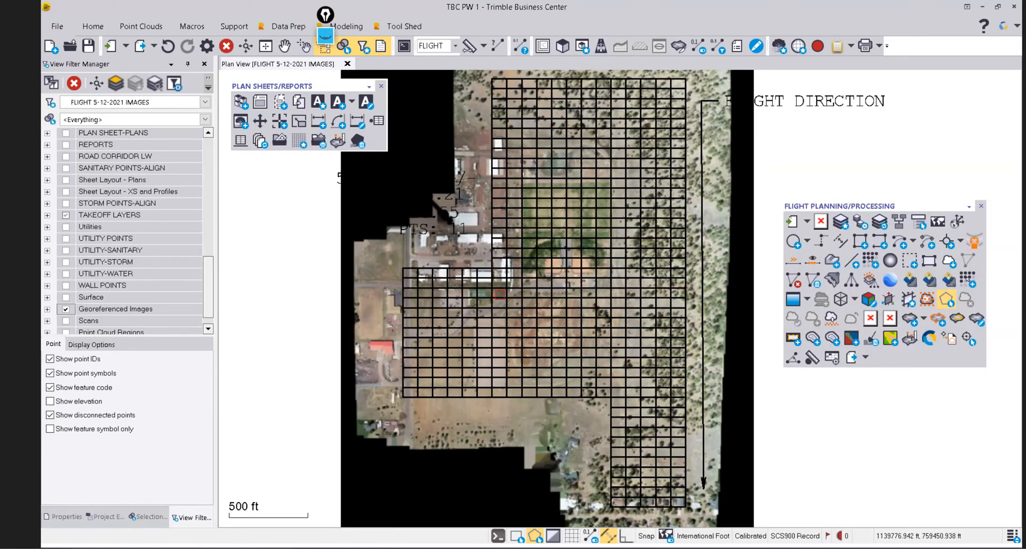
scroll(546, 283, up, 4)
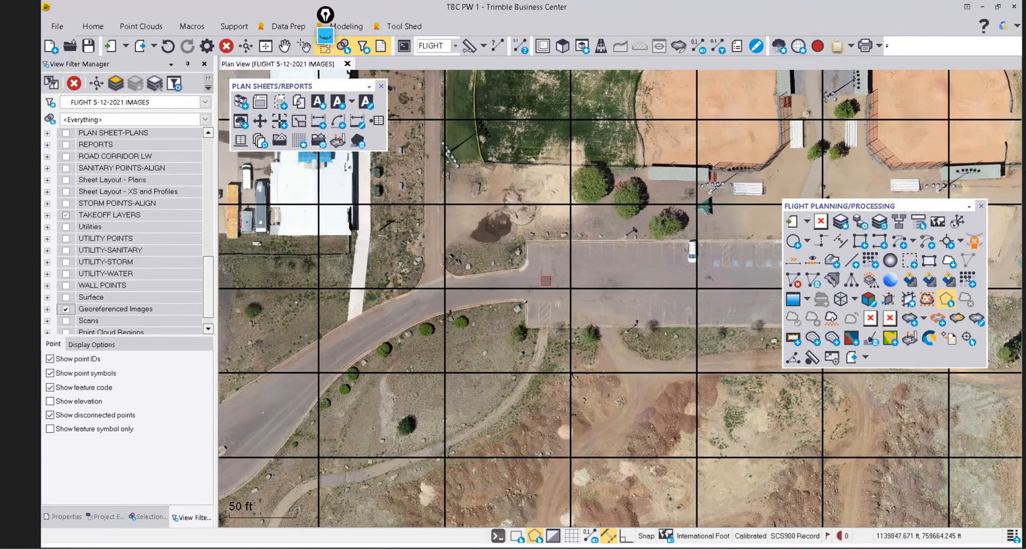
scroll(529, 251, up, 5)
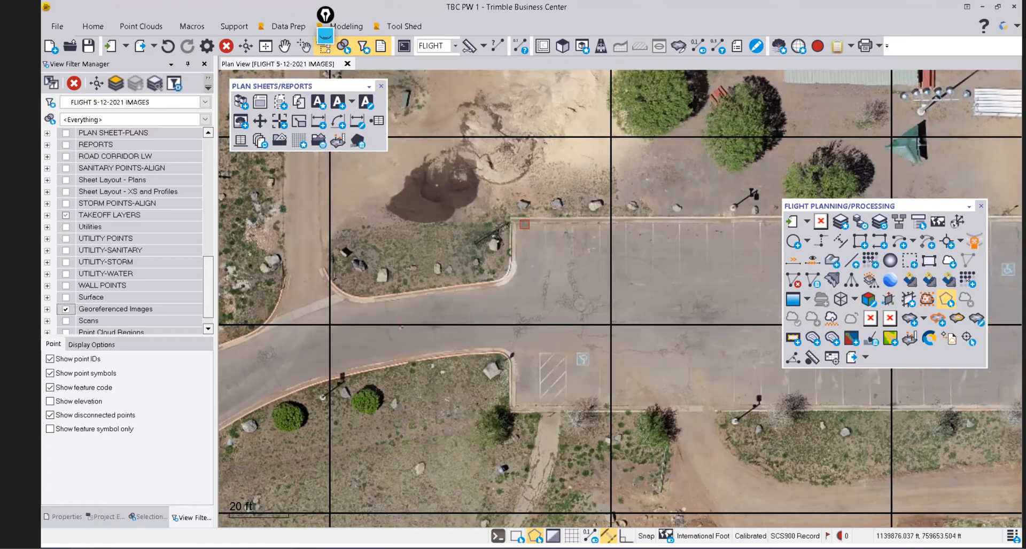
middle_drag(470, 290, 623, 192)
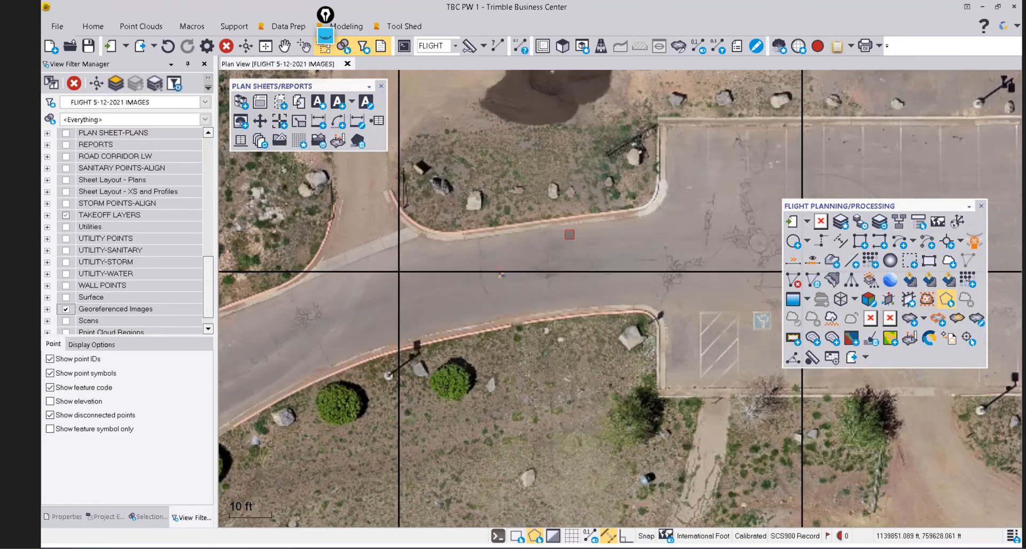
scroll(509, 290, up, 2)
scroll(510, 290, down, 1)
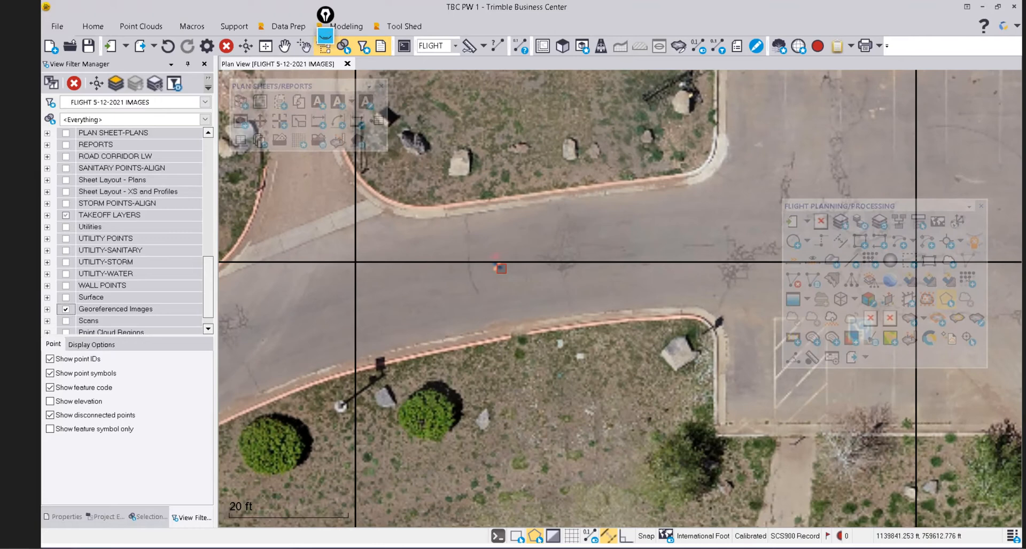
scroll(502, 270, up, 2)
scroll(501, 270, down, 2)
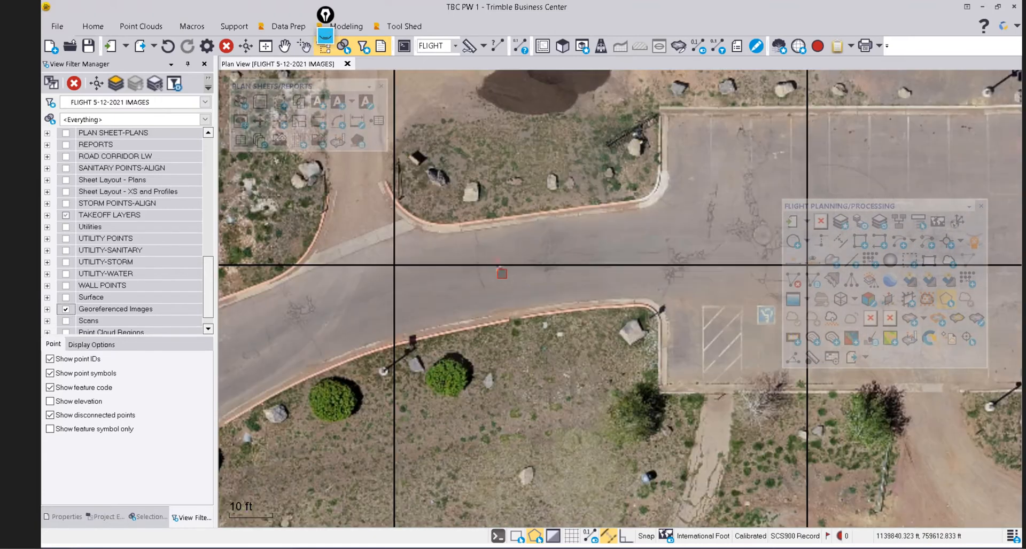
scroll(209, 309, down, 1)
click(66, 309)
click(66, 321)
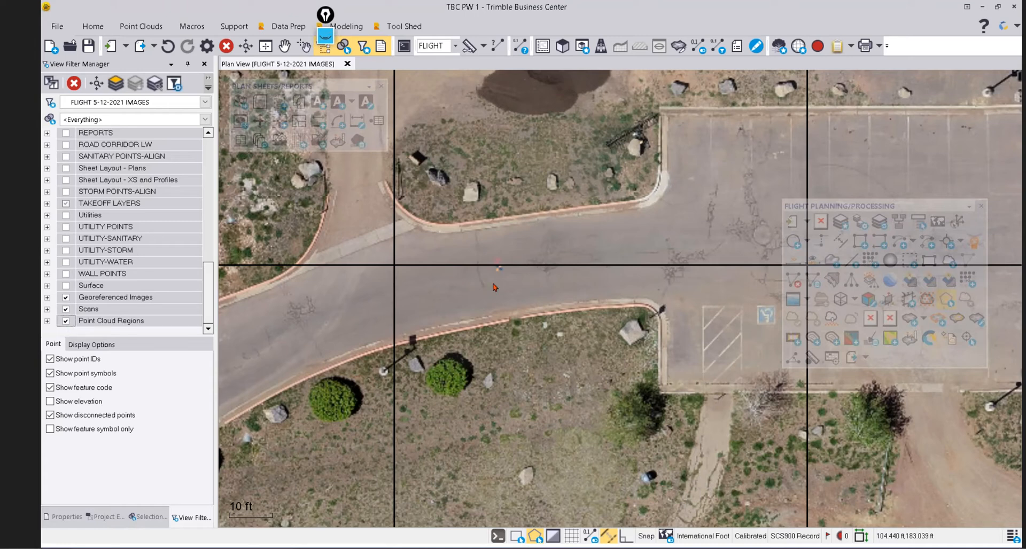
scroll(491, 276, down, 5)
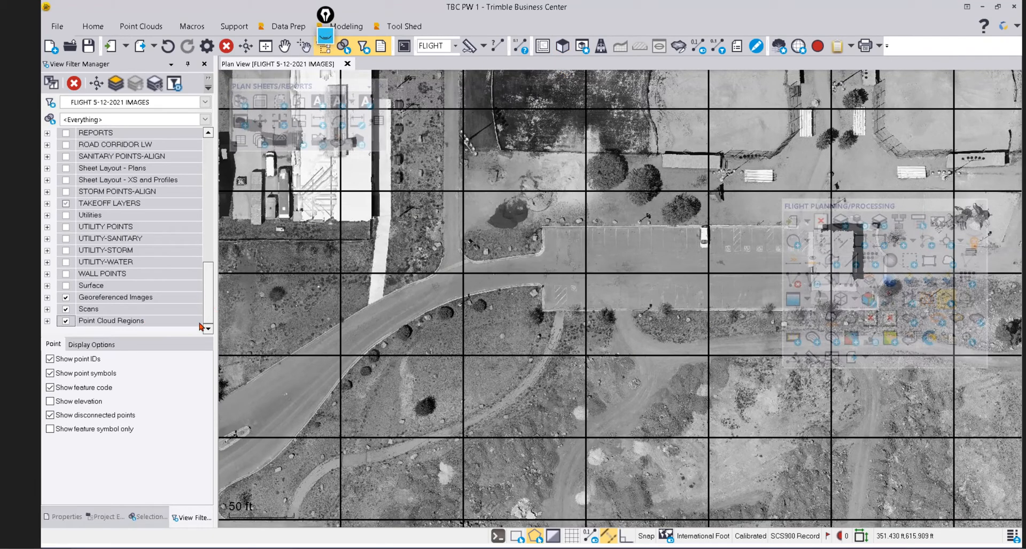
Change the Never Classified point cloud region's Rendering from Gray-Scale Intensity to True Color.
click(48, 321)
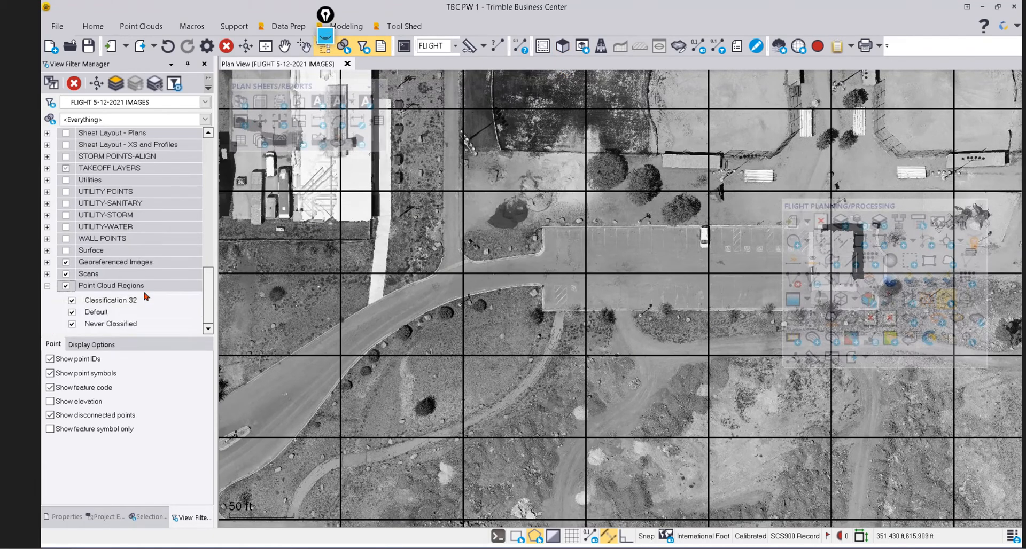
click(120, 324)
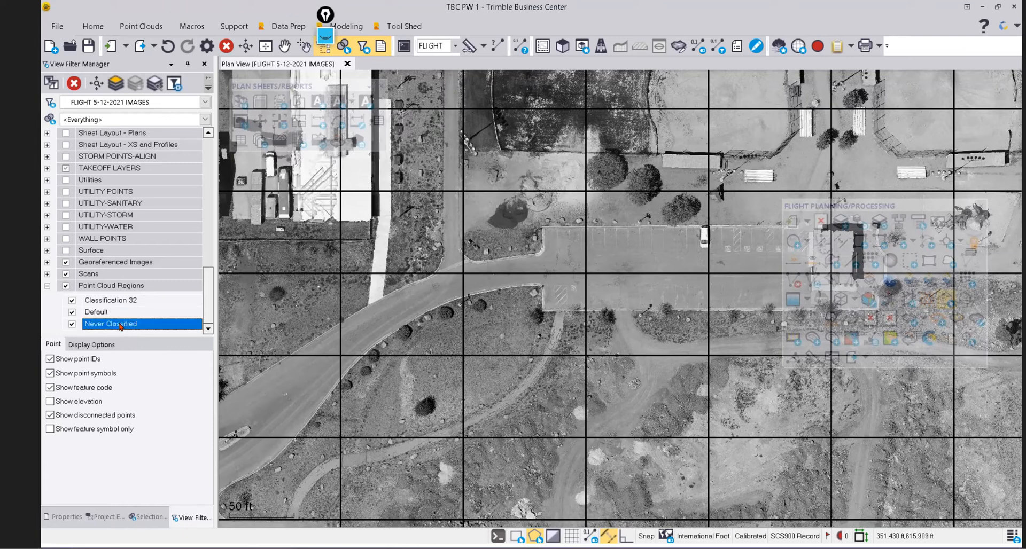
right_click(120, 324)
click(148, 422)
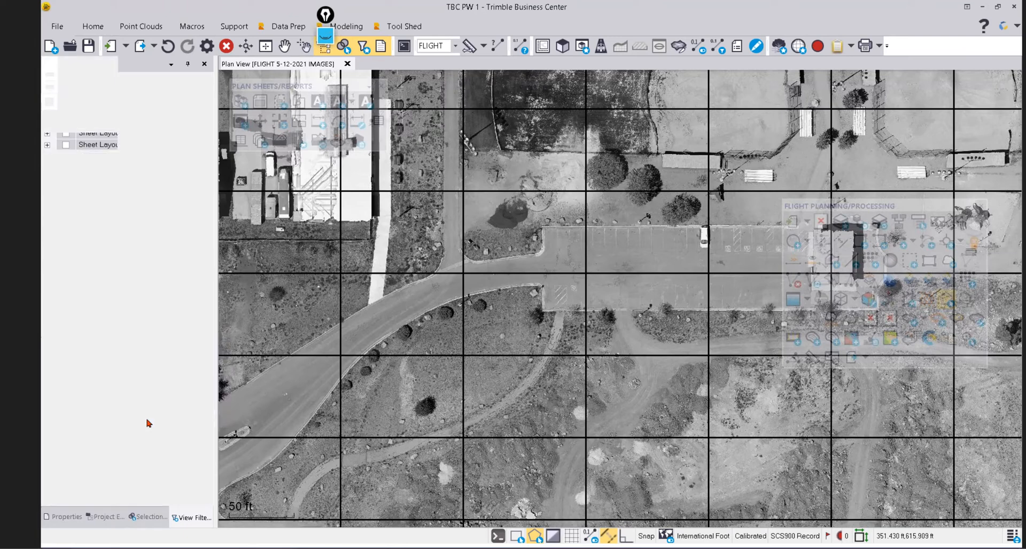
click(172, 214)
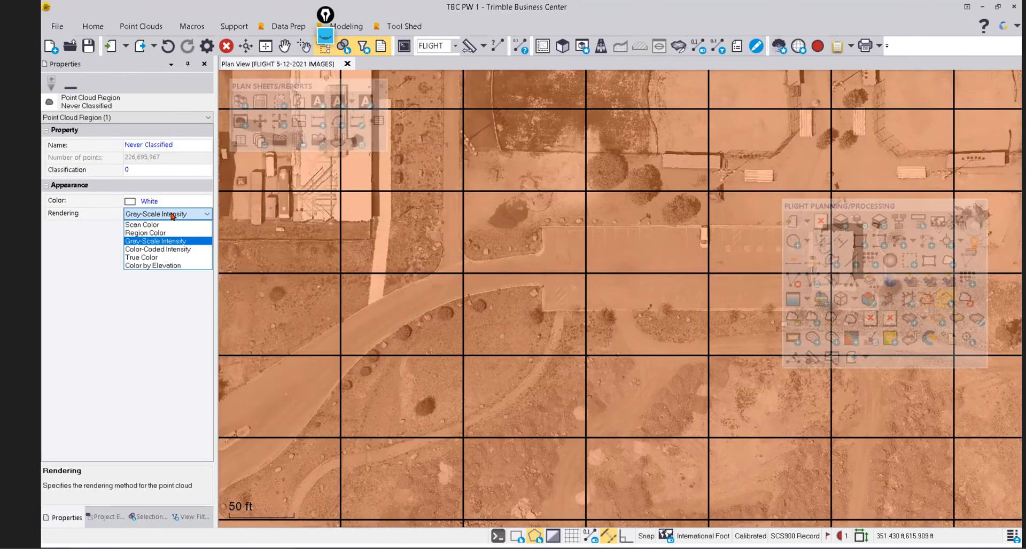
click(156, 257)
click(189, 517)
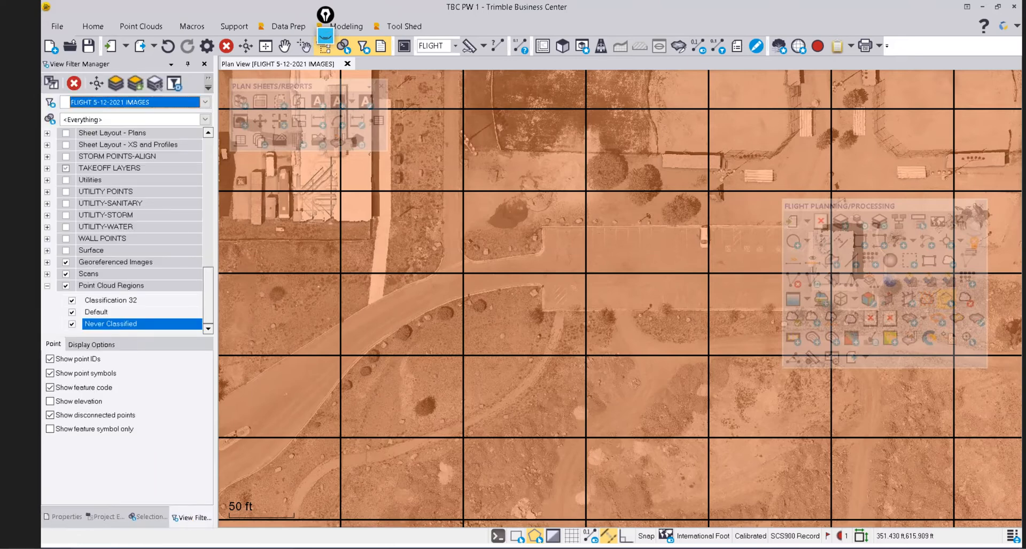
scroll(410, 357, down, 6)
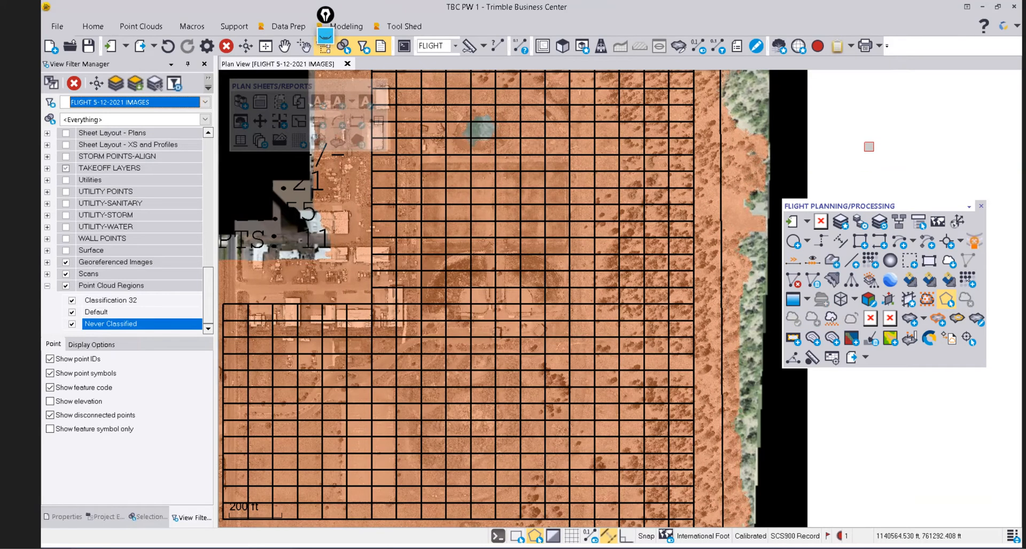
click(871, 139)
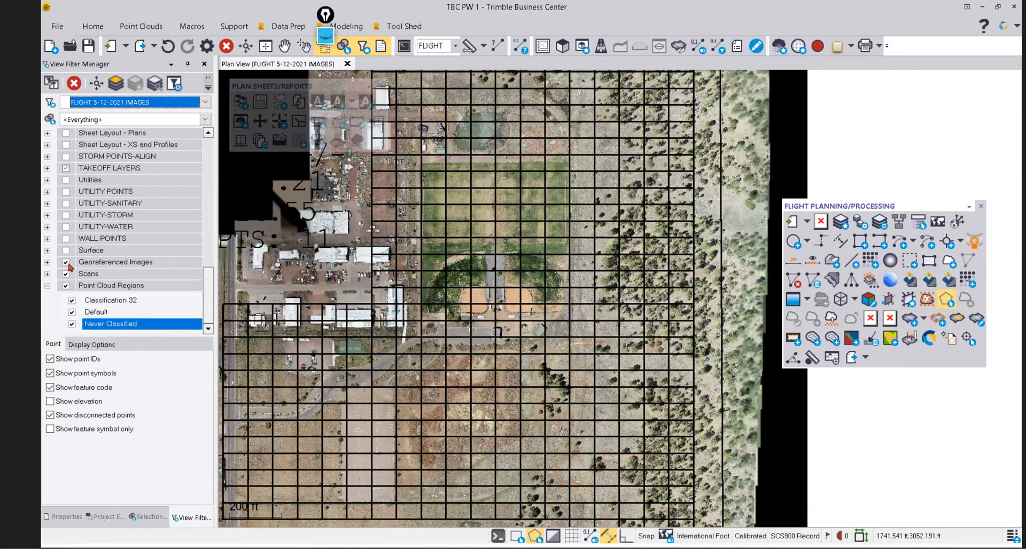
Hide Georeferenced Images and pan over the ballfields, buildings, court and parking lot.
click(66, 262)
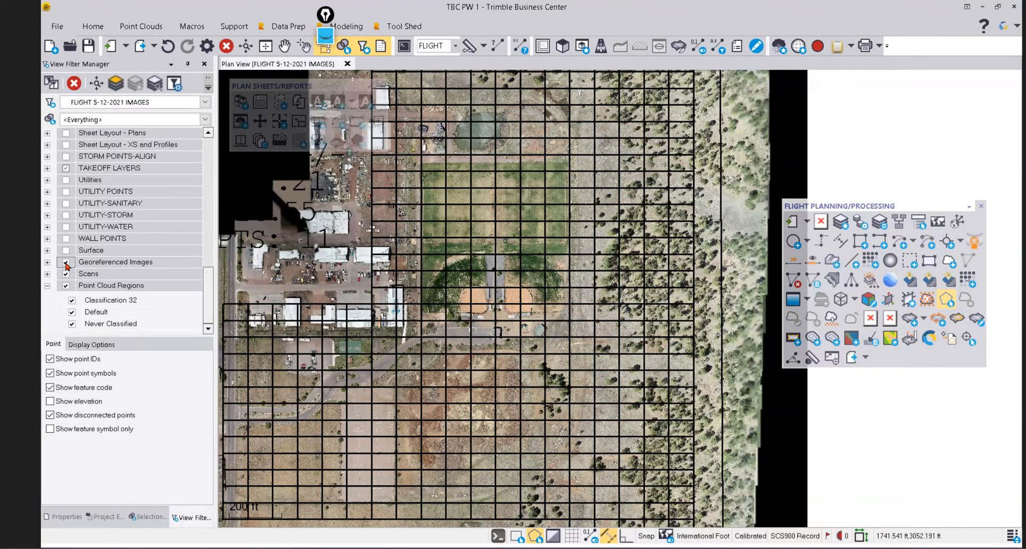
scroll(481, 284, up, 1)
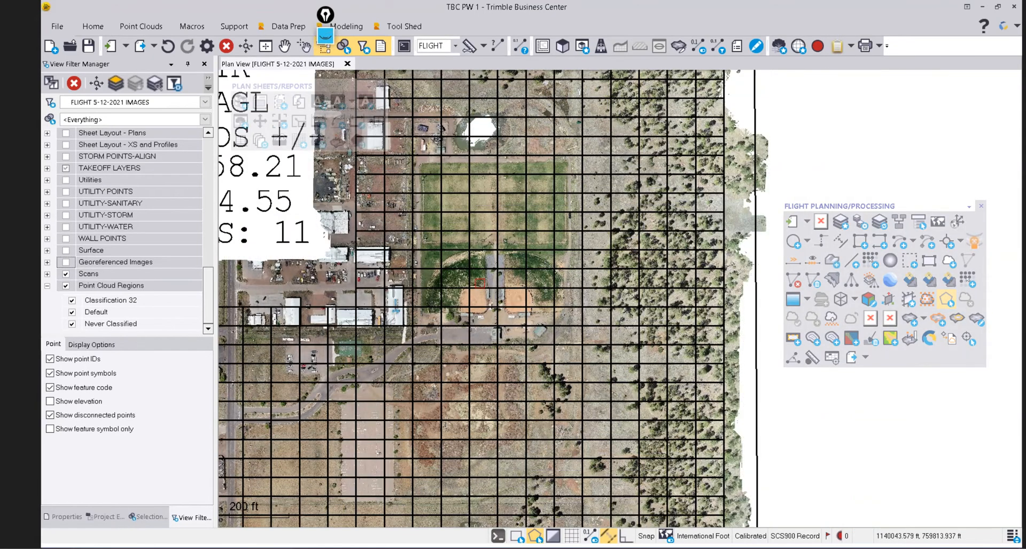
scroll(480, 282, up, 5)
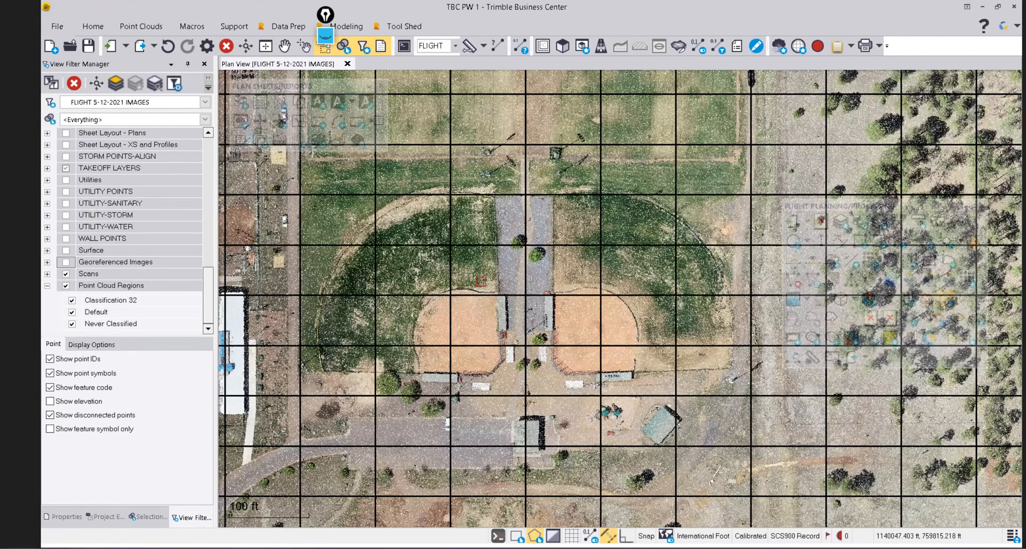
middle_drag(423, 371, 536, 239)
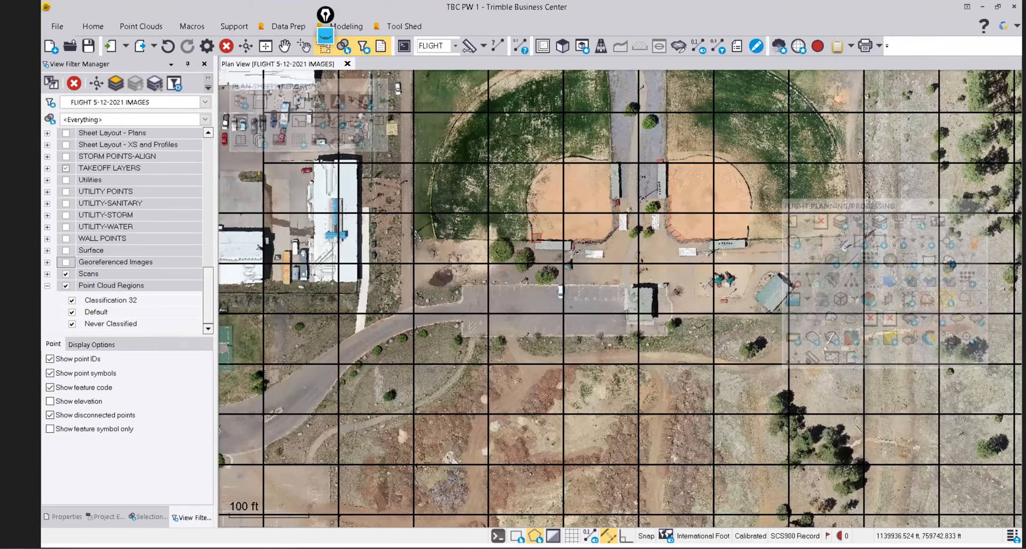
middle_drag(387, 361, 567, 289)
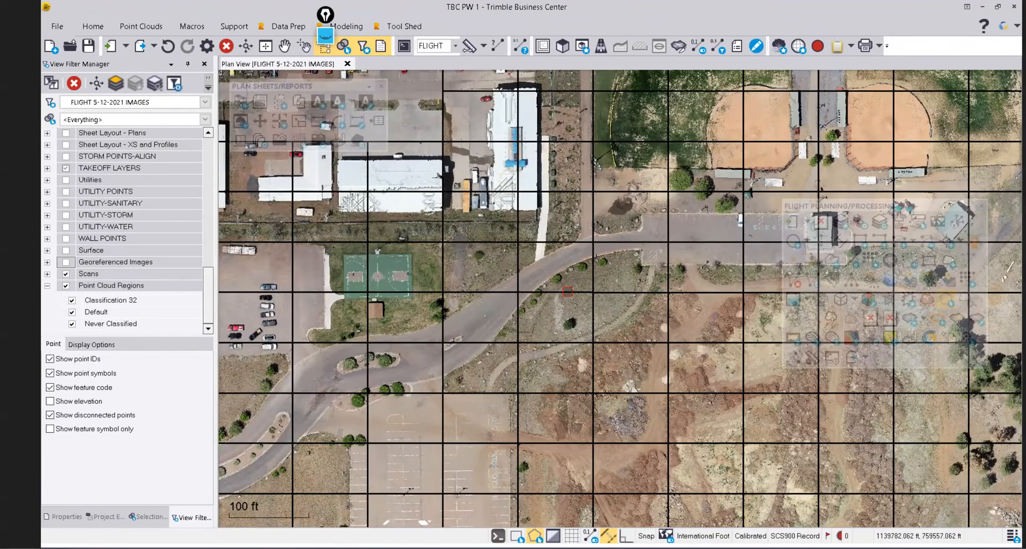
middle_drag(502, 373, 636, 316)
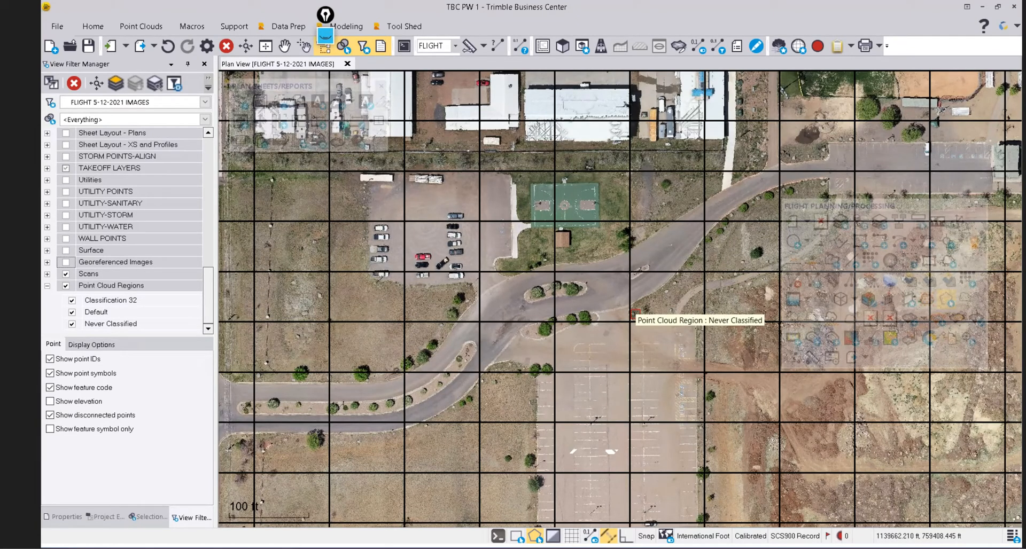
scroll(544, 260, down, 1)
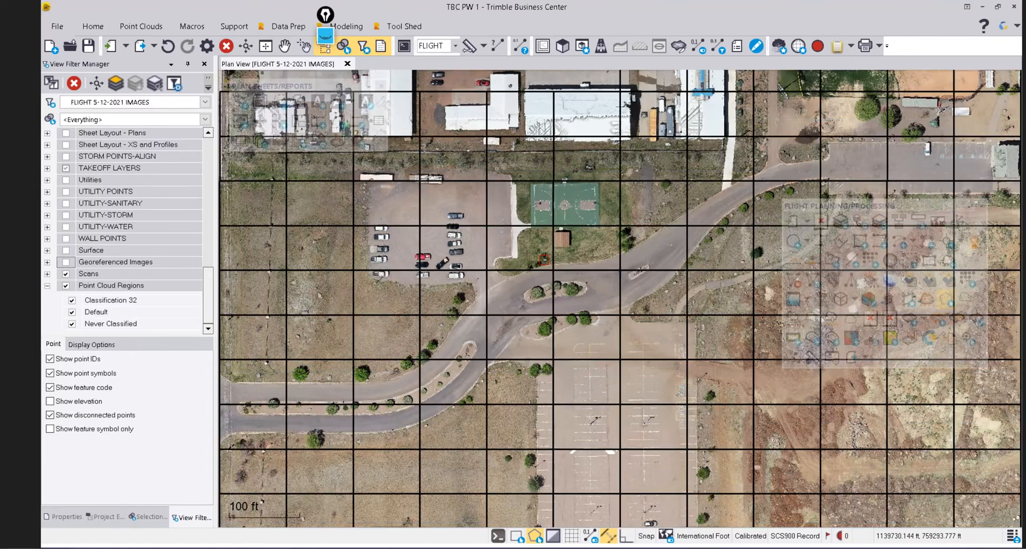
scroll(531, 256, down, 2)
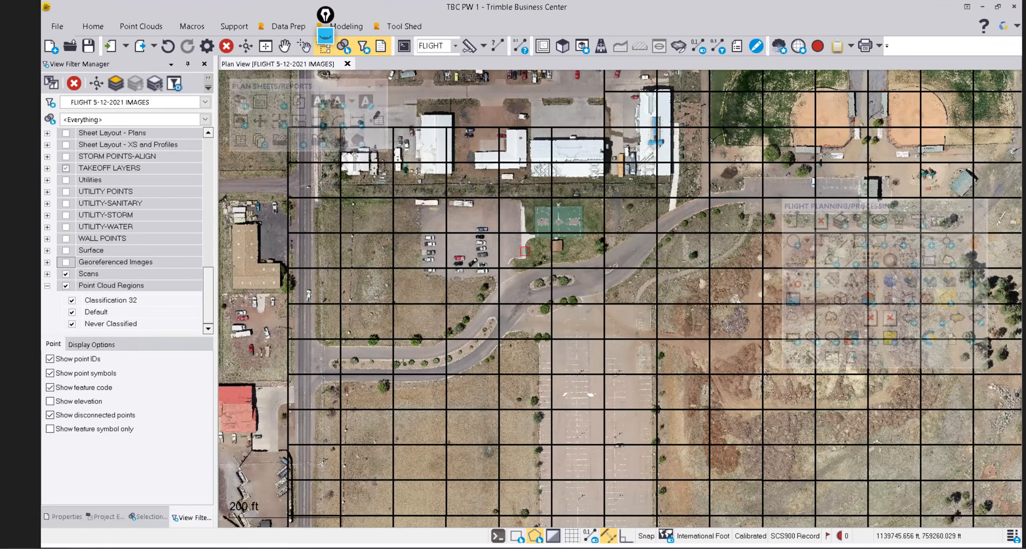
middle_drag(525, 251, 452, 277)
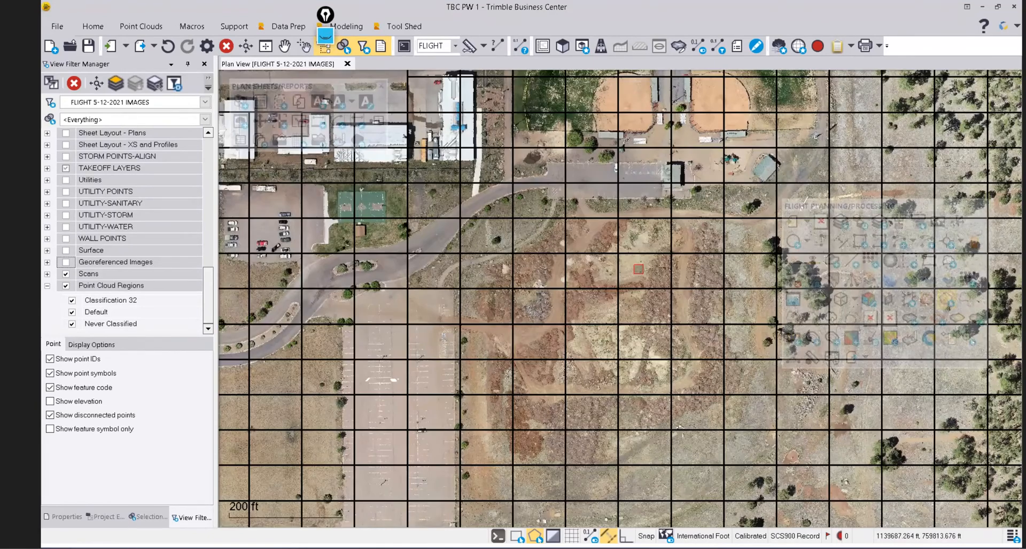
middle_drag(644, 324, 544, 328)
scroll(78, 240, up, 6)
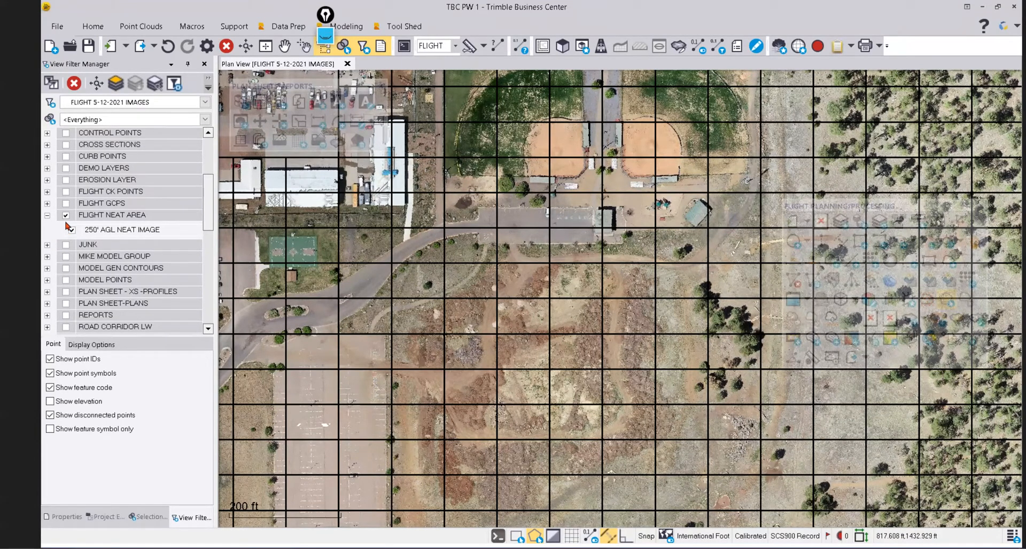
Turn on the 3D MODEL GROUP linework and turn off the FLIGHT NEAT AREA grid.
scroll(203, 207, up, 3)
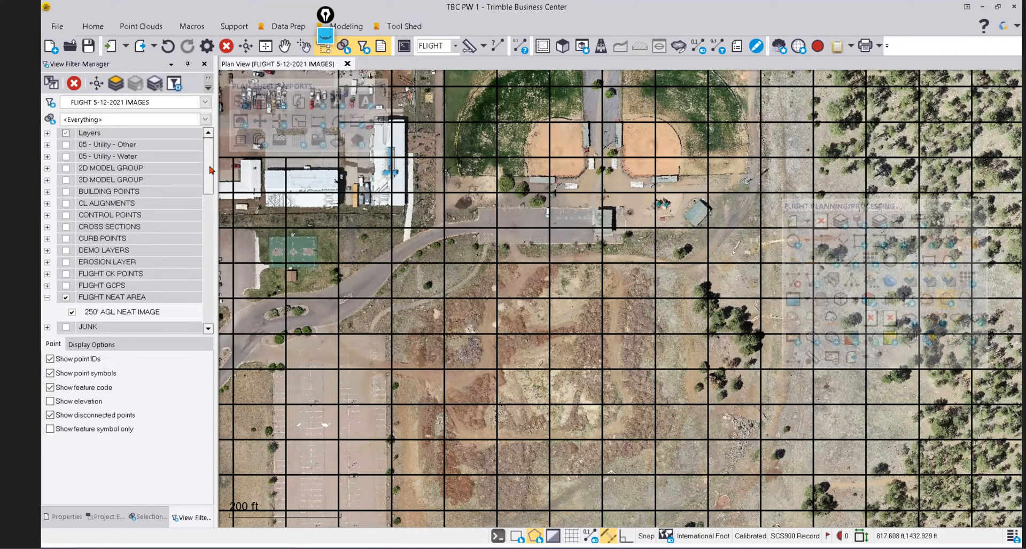
click(66, 180)
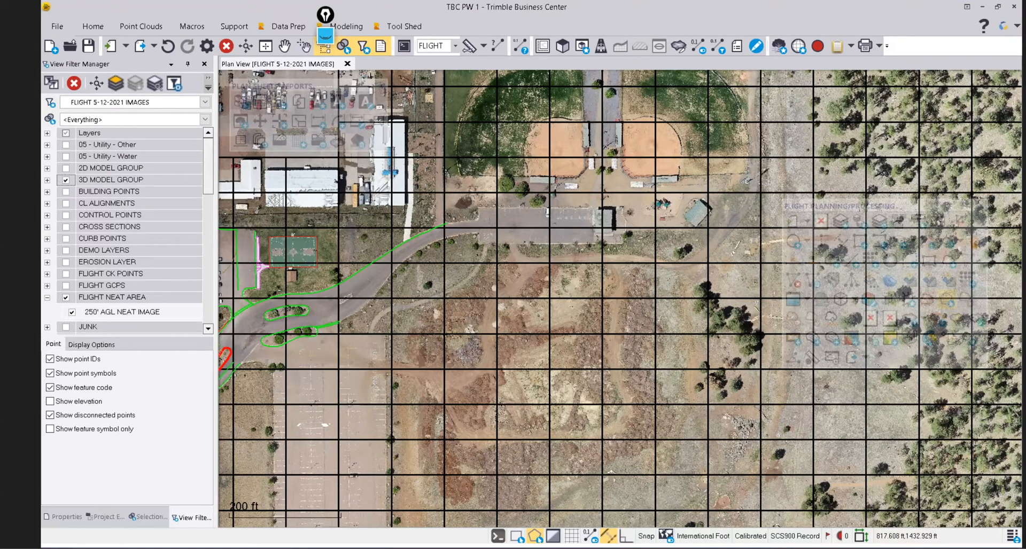
click(65, 298)
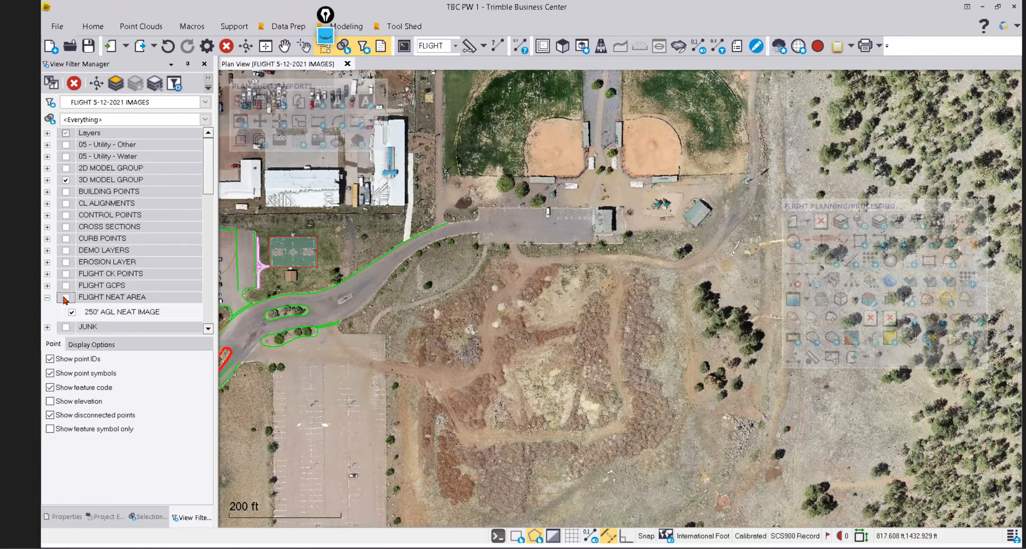
scroll(424, 298, down, 1)
Look around the west side, parking lot and court with the linework shown.
middle_drag(361, 317, 562, 286)
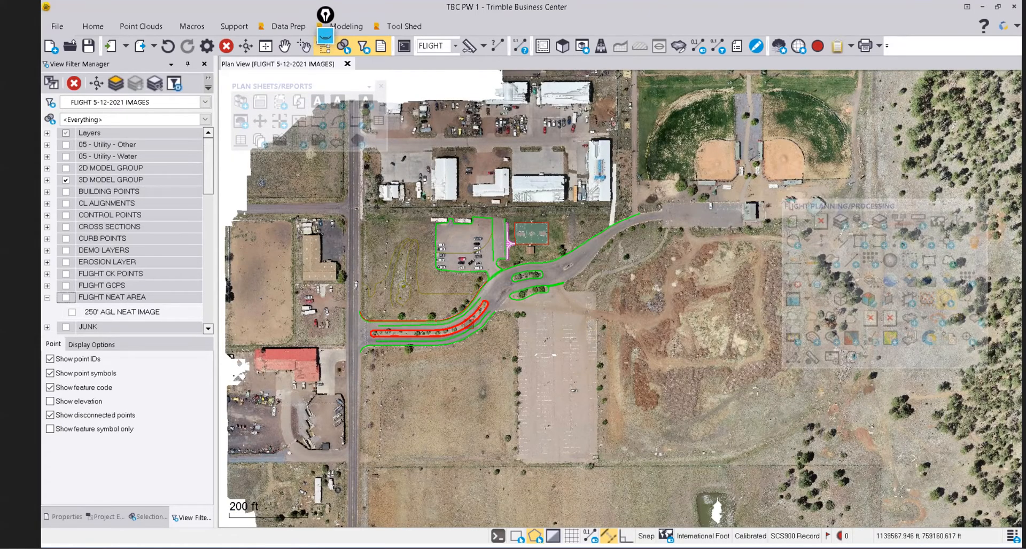
scroll(528, 287, up, 1)
scroll(528, 284, up, 1)
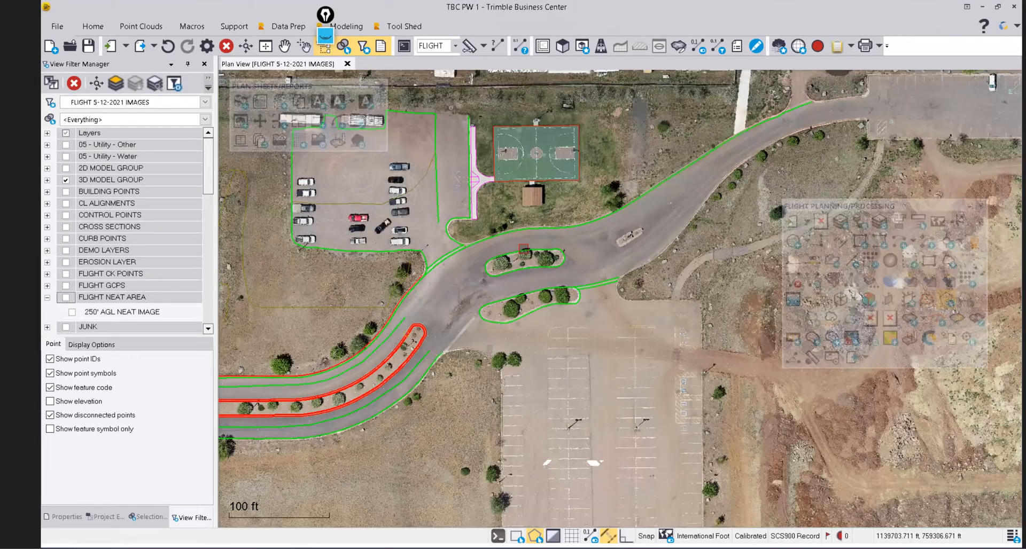
middle_drag(523, 249, 554, 263)
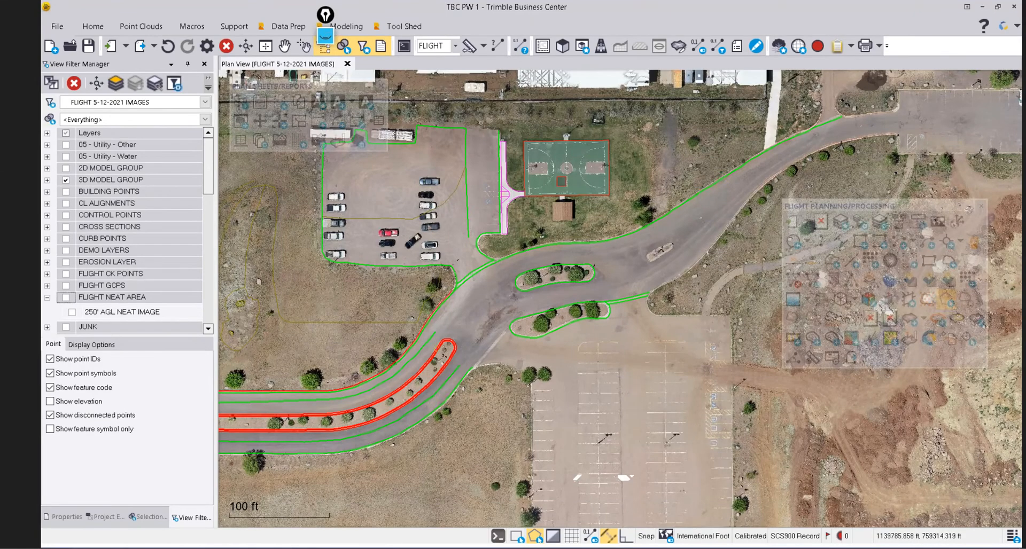
scroll(561, 181, down, 1)
middle_drag(577, 203, 570, 206)
scroll(570, 206, down, 3)
Zoom out and pan north to view the ballfields and sports fields.
middle_drag(652, 199, 450, 289)
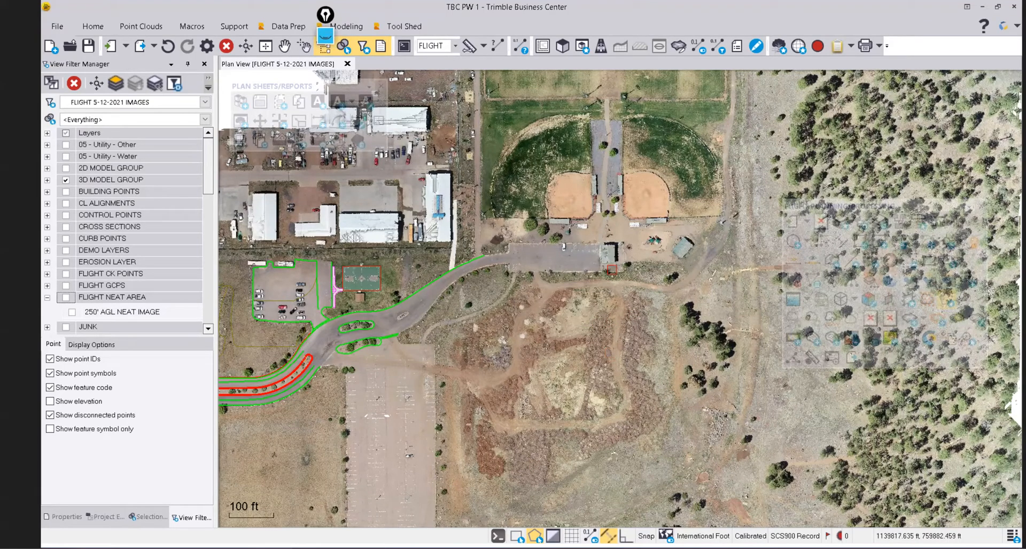
middle_drag(572, 351, 518, 456)
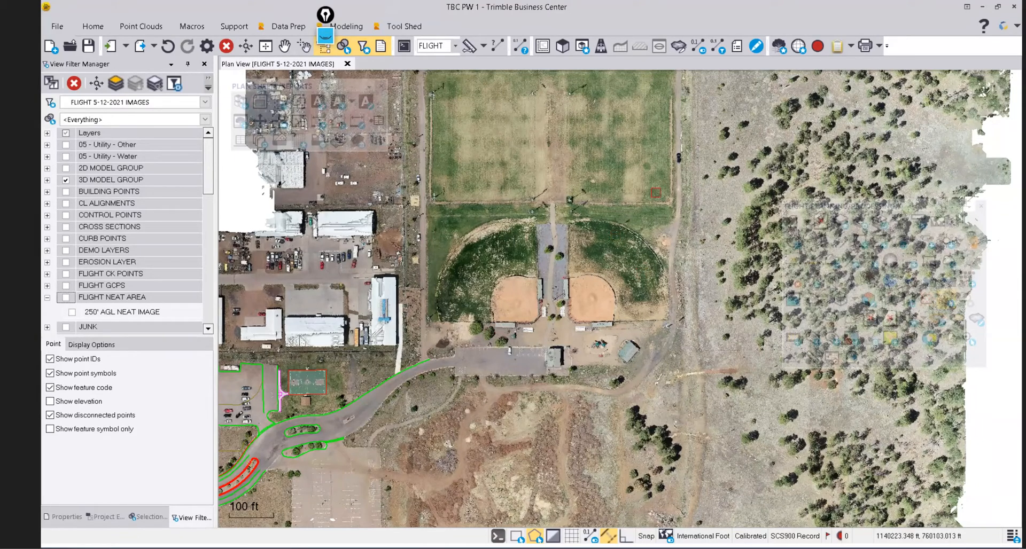
middle_drag(647, 144, 478, 224)
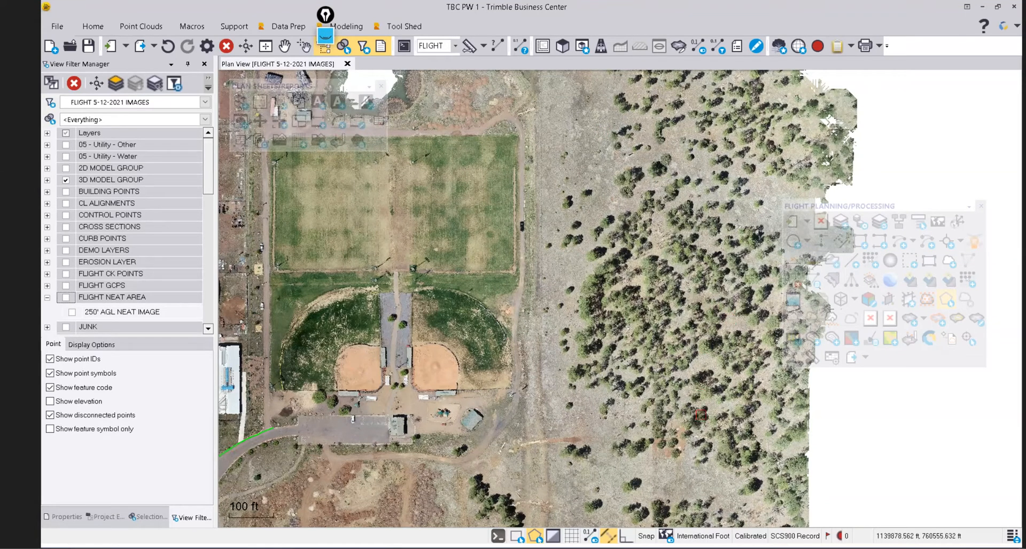
scroll(712, 362, down, 1)
scroll(713, 363, down, 1)
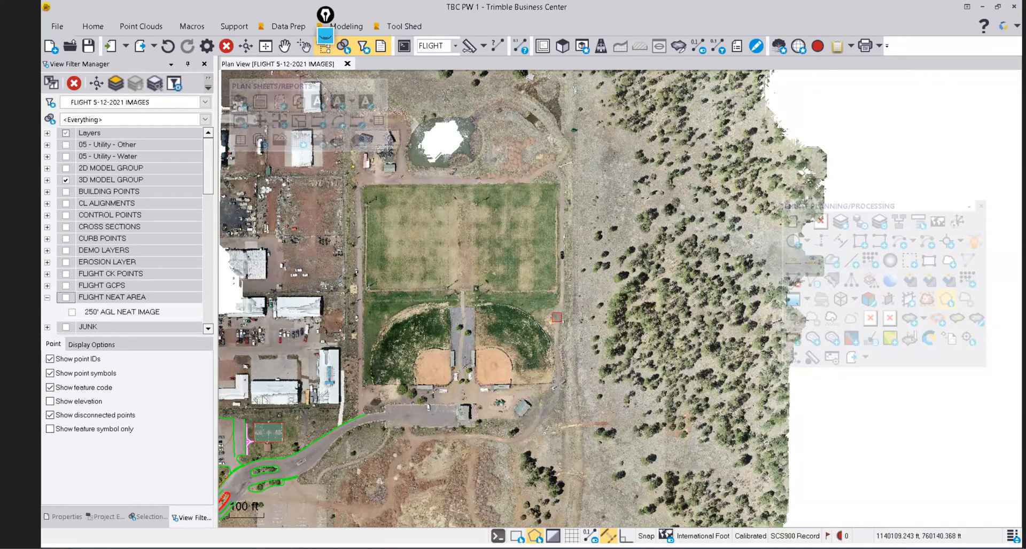
scroll(549, 335, down, 2)
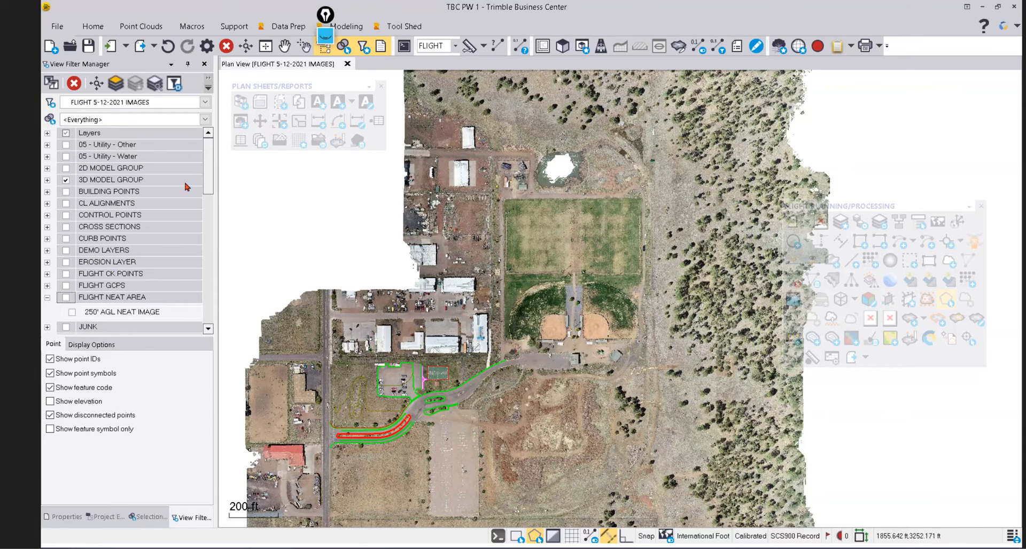
drag(212, 183, 212, 308)
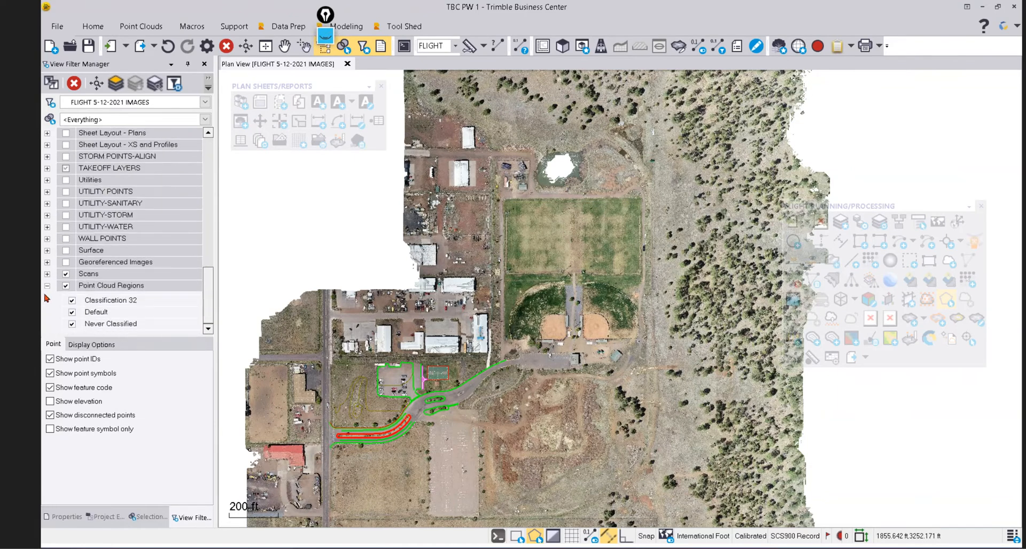
Hide the Scans layer, leave 3D MODEL GROUP off, and collapse FLIGHT NEAT AREA.
click(65, 274)
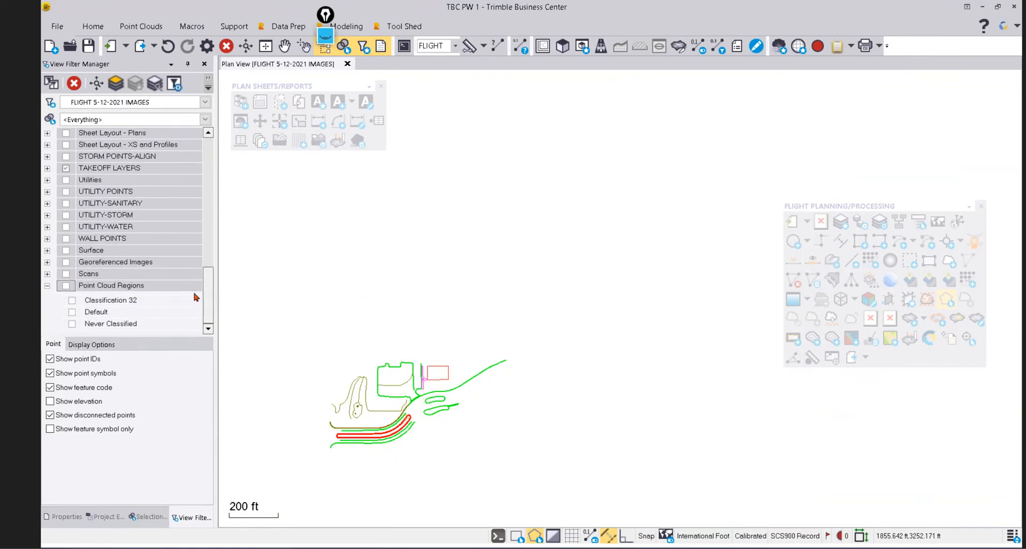
drag(207, 303, 214, 222)
scroll(213, 214, up, 4)
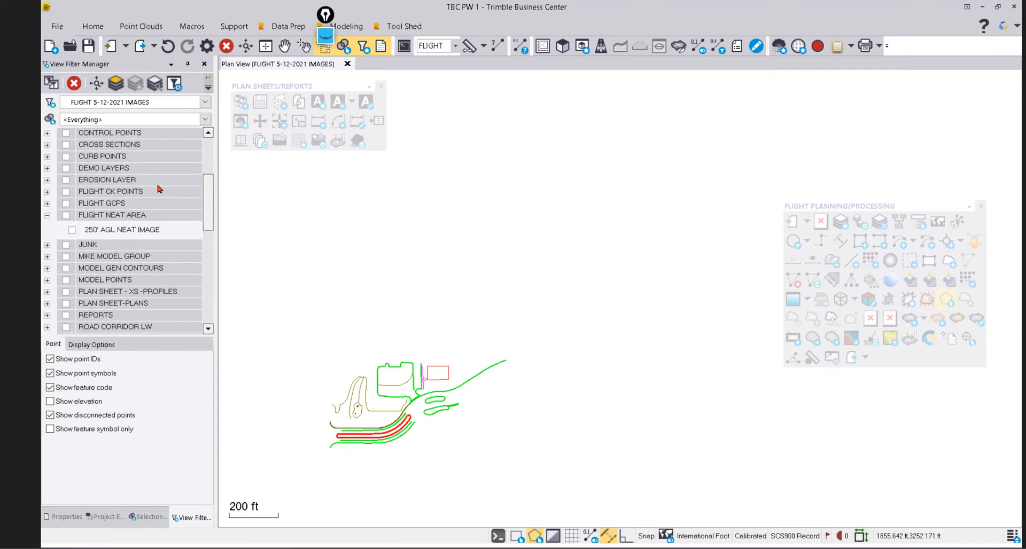
click(67, 181)
click(67, 180)
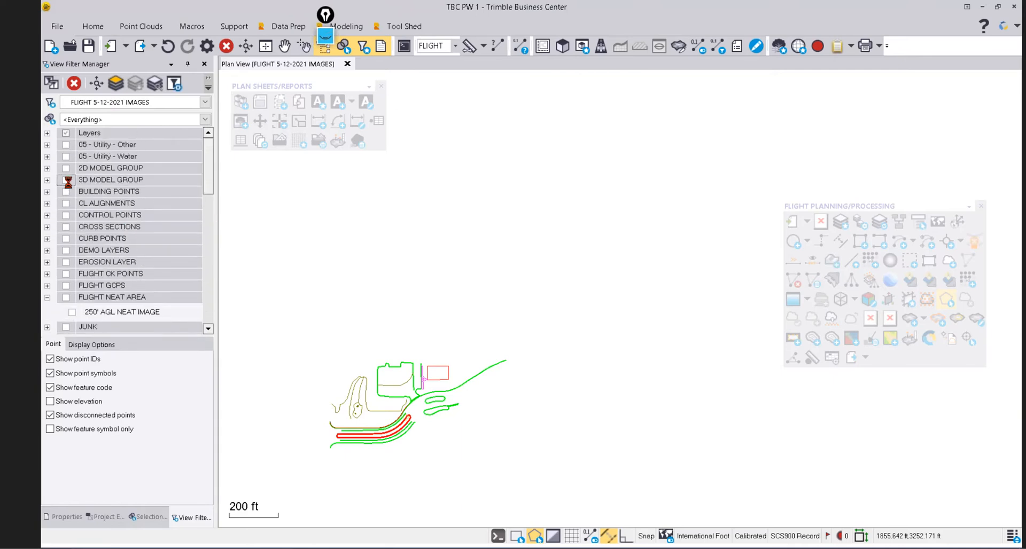
click(48, 299)
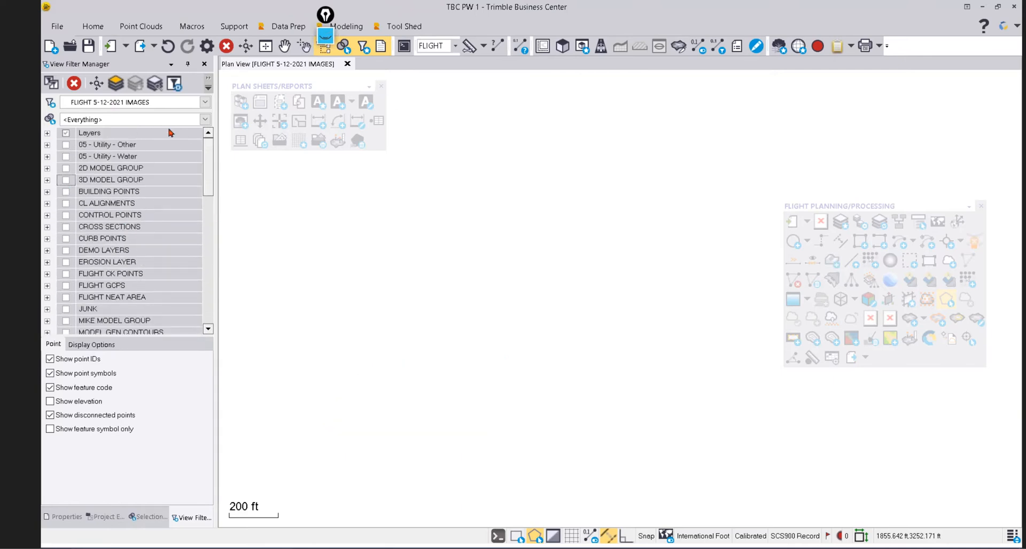
Enable Raw Data under Point Cloud Regions in the advanced view filter settings and apply.
click(174, 83)
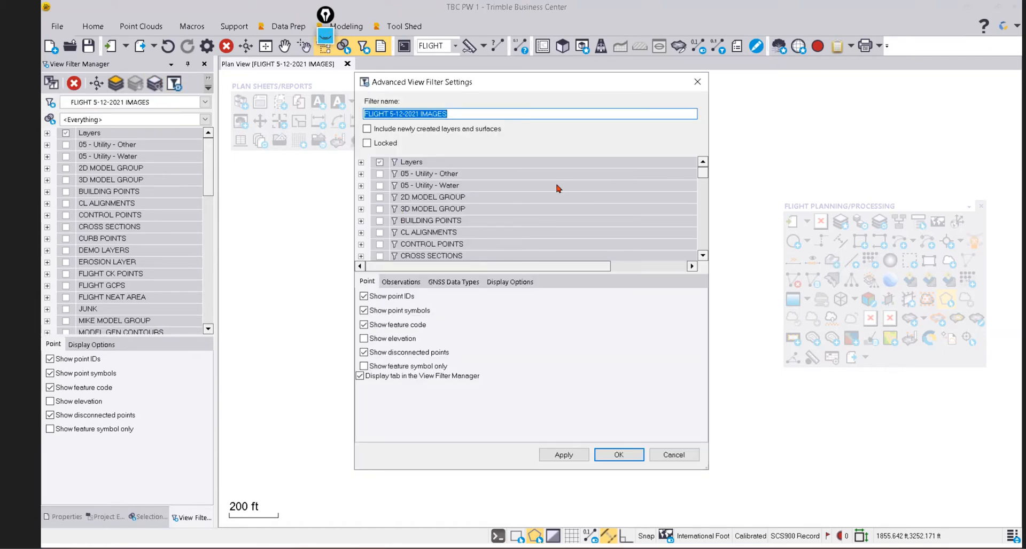
drag(703, 173, 704, 235)
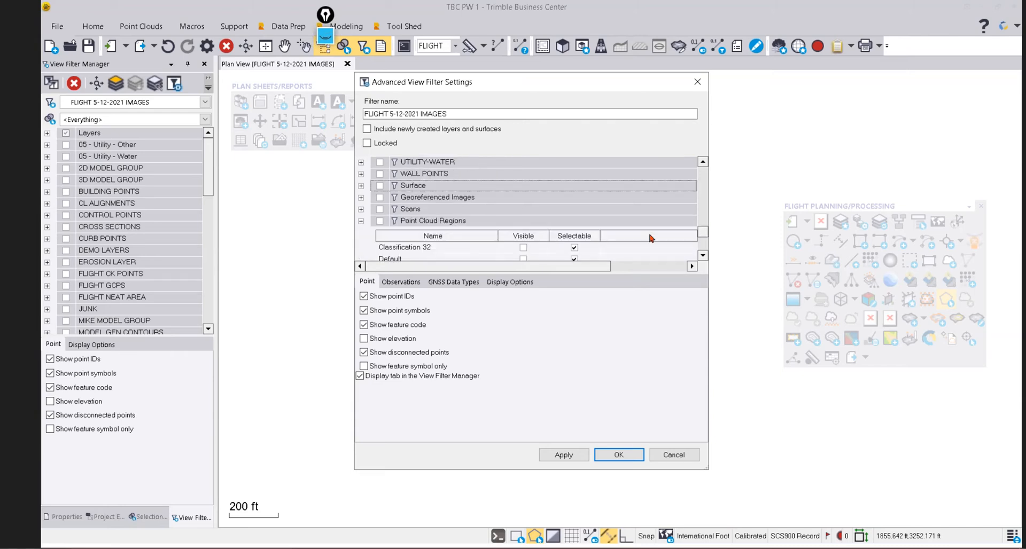
scroll(381, 217, down, 2)
click(380, 202)
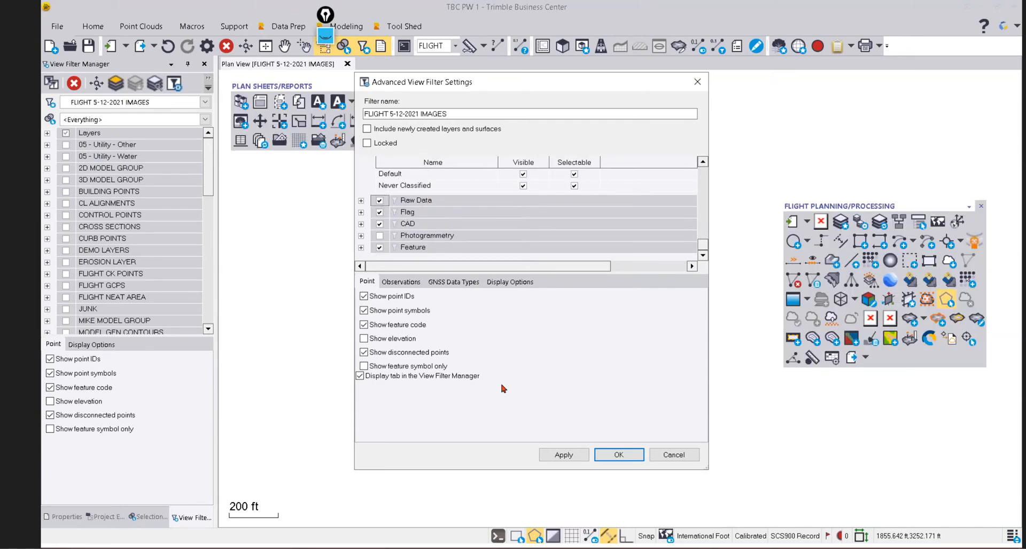
click(552, 458)
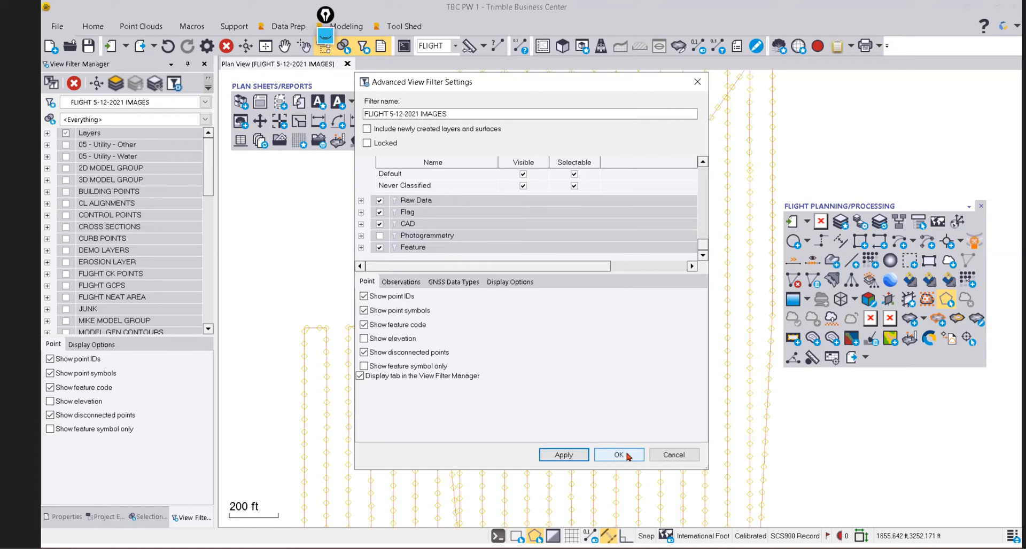
click(620, 454)
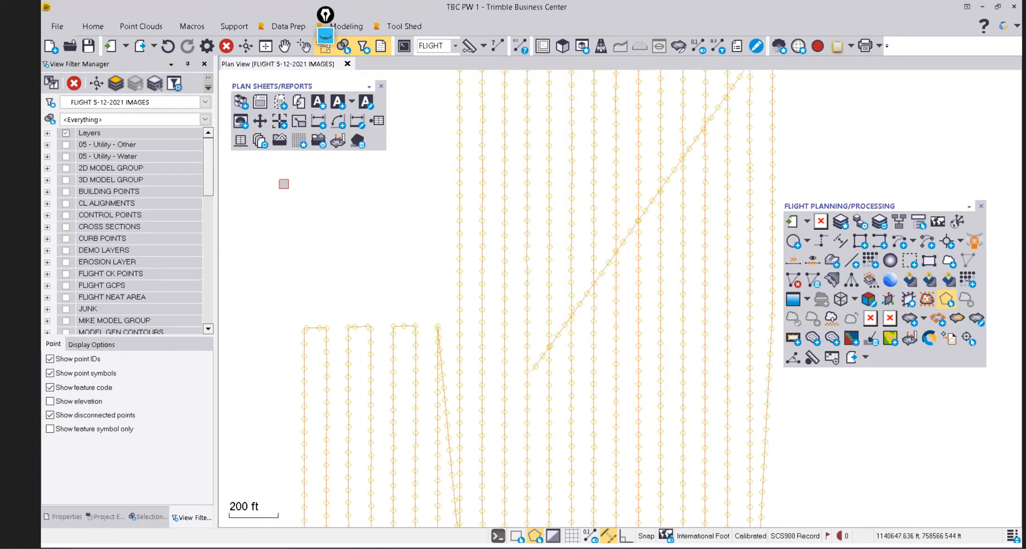
Turn on the FLIGHT GCPS and FLIGHT CK POINTS layers.
click(66, 286)
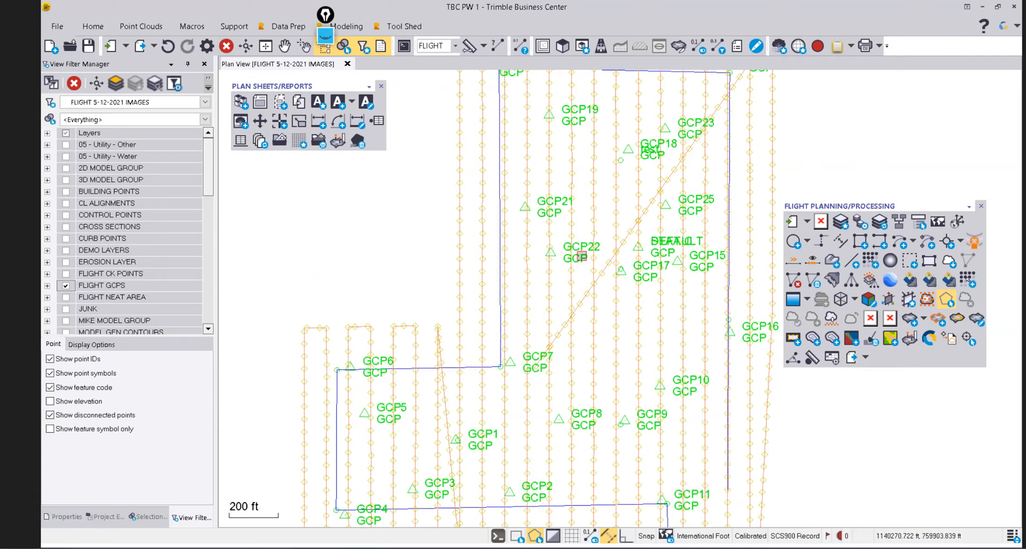
scroll(578, 256, down, 2)
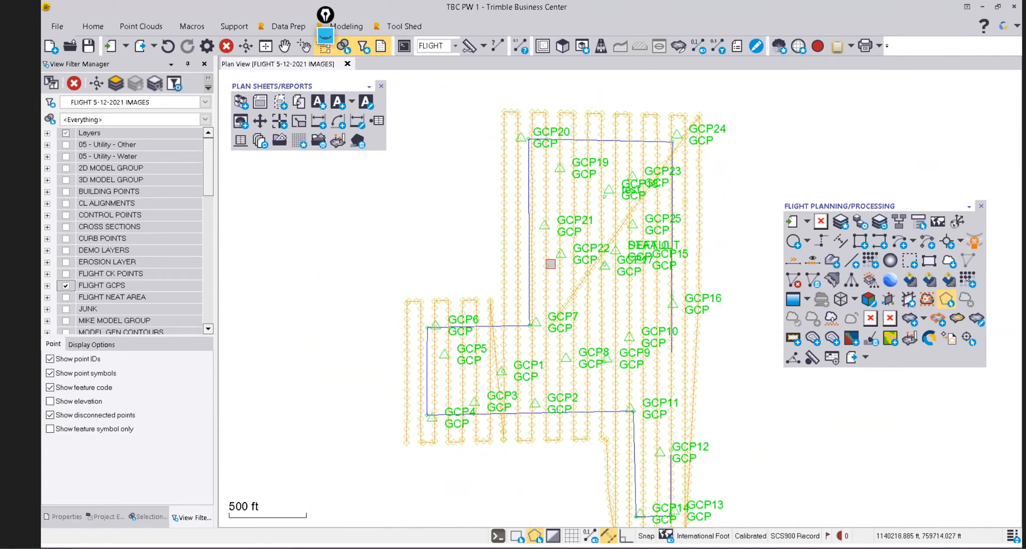
click(65, 273)
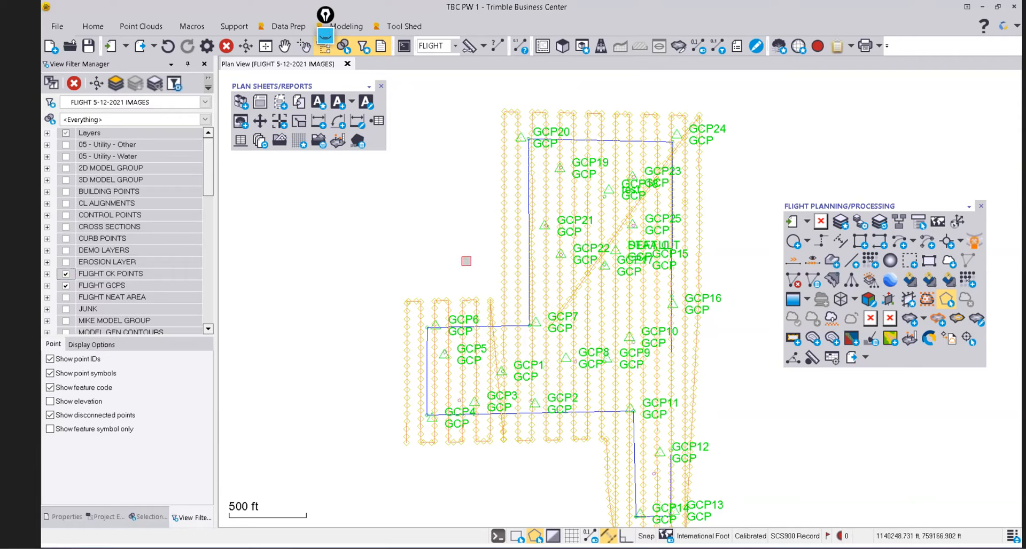
scroll(677, 120, up, 2)
scroll(698, 141, up, 2)
scroll(698, 147, down, 1)
scroll(699, 149, up, 1)
scroll(698, 149, down, 1)
scroll(644, 174, up, 1)
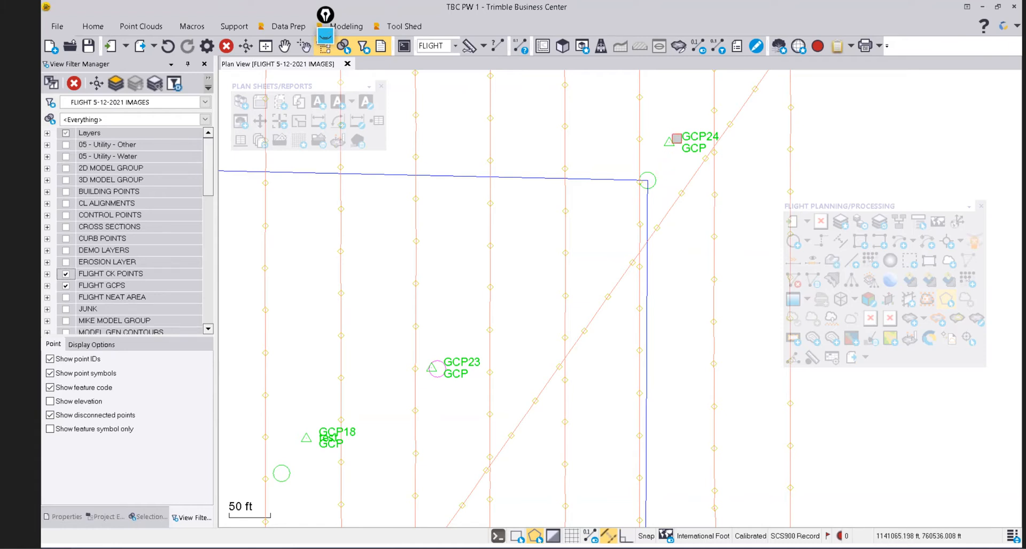
Pan and zoom across the flight lines to inspect the GCP markers.
scroll(671, 145, down, 3)
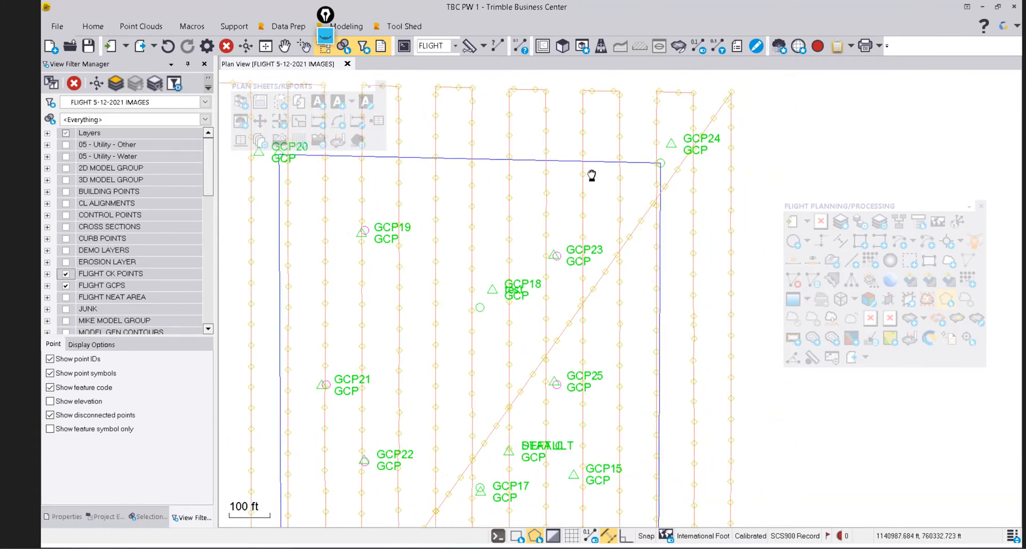
middle_drag(592, 175, 706, 177)
scroll(418, 160, down, 1)
middle_drag(483, 330, 488, 183)
scroll(475, 257, up, 5)
scroll(486, 256, down, 3)
middle_drag(618, 287, 597, 216)
scroll(596, 218, down, 3)
middle_drag(592, 335, 581, 211)
Frame GCP13 and the run of GCP1 through GCP16 in the plan view.
scroll(649, 383, up, 5)
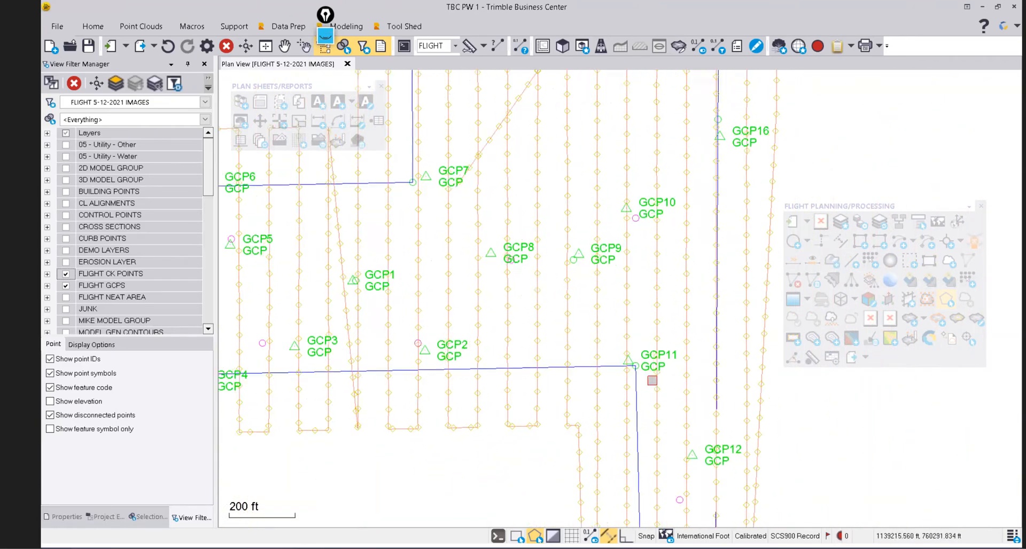
scroll(619, 350, down, 4)
middle_drag(628, 418, 582, 279)
scroll(590, 357, down, 3)
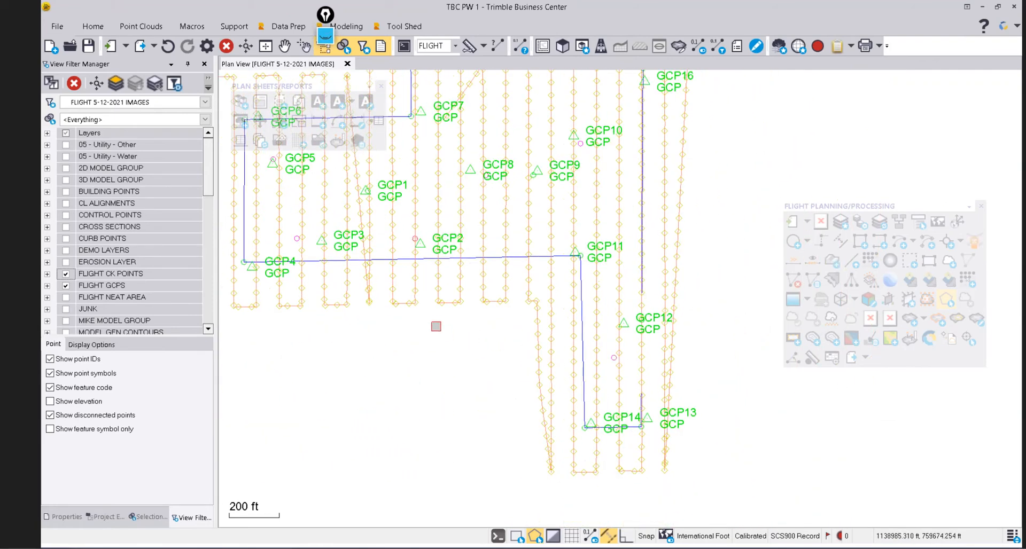
middle_drag(436, 327, 542, 308)
scroll(515, 249, down, 2)
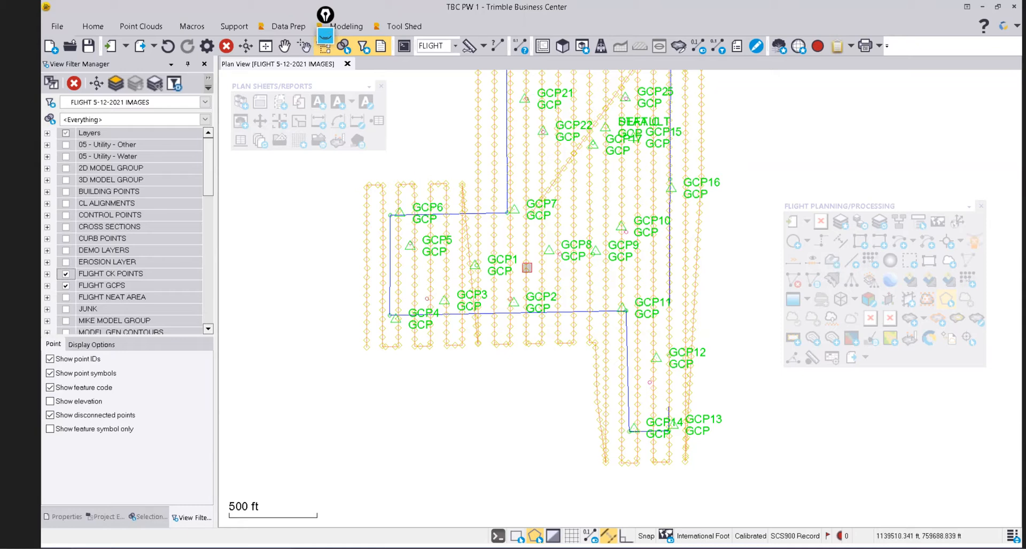
scroll(534, 270, down, 1)
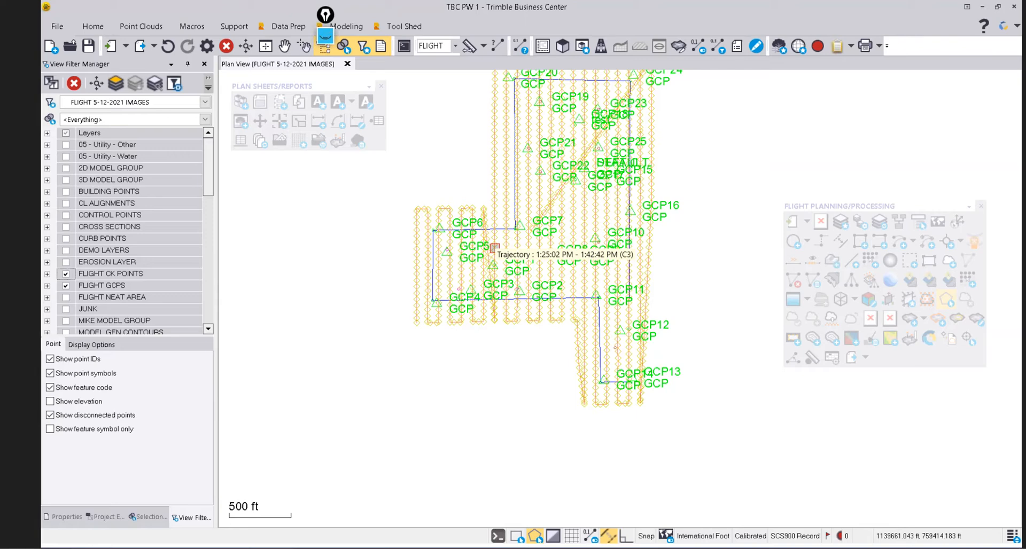
scroll(556, 259, down, 2)
scroll(561, 126, up, 3)
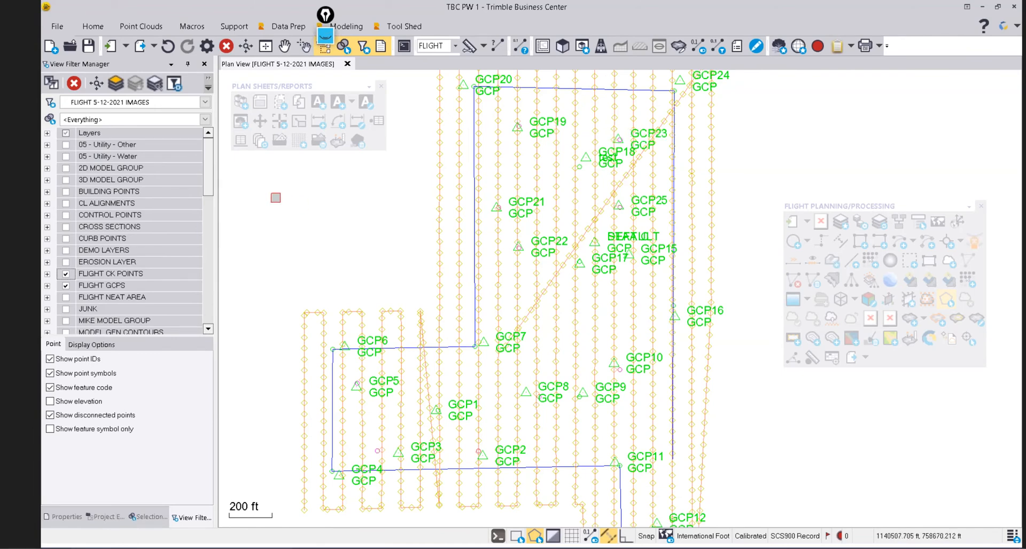
drag(209, 172, 277, 291)
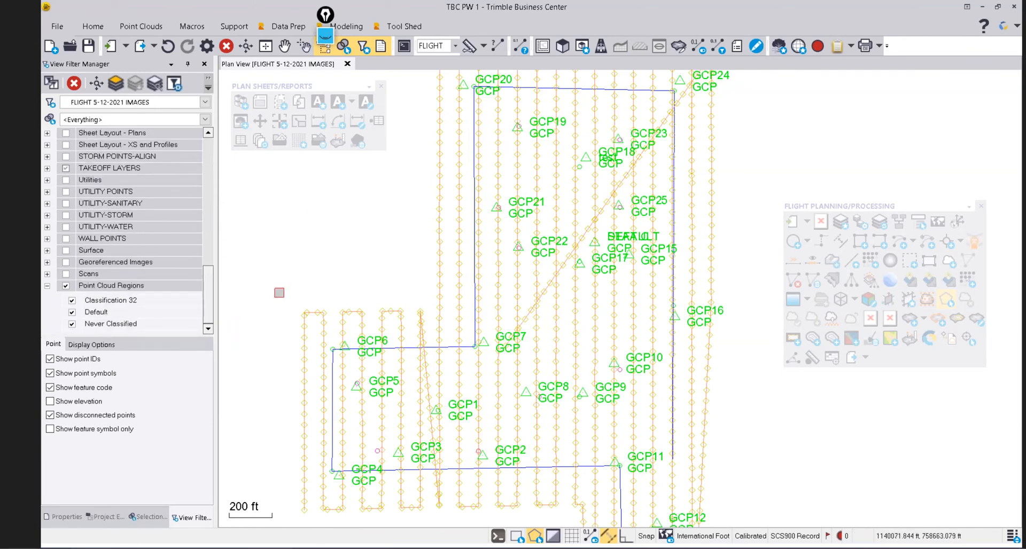
Turn on the Scans layer so the orthophoto appears beneath the GCP layout.
click(66, 274)
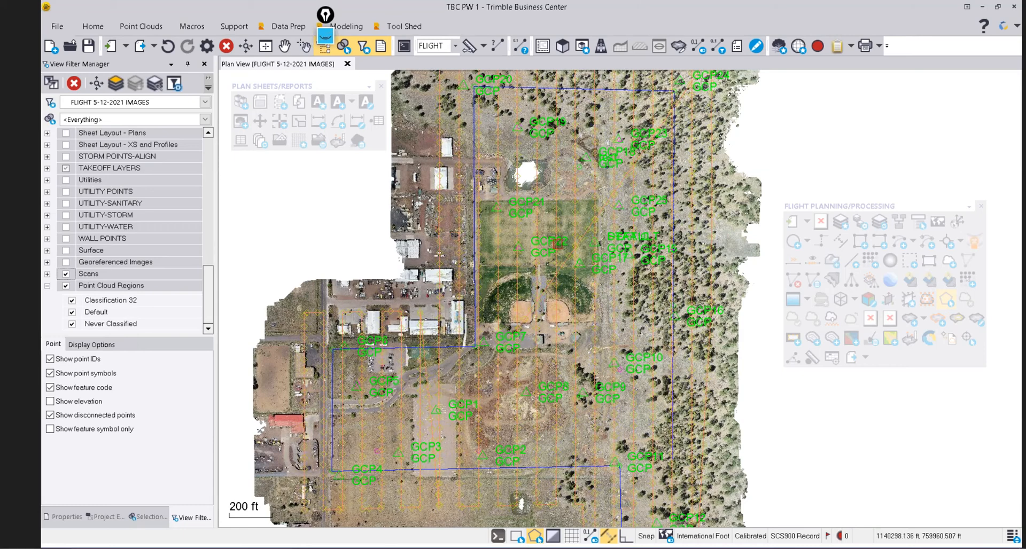
mouse_move(556, 243)
scroll(571, 169, up, 1)
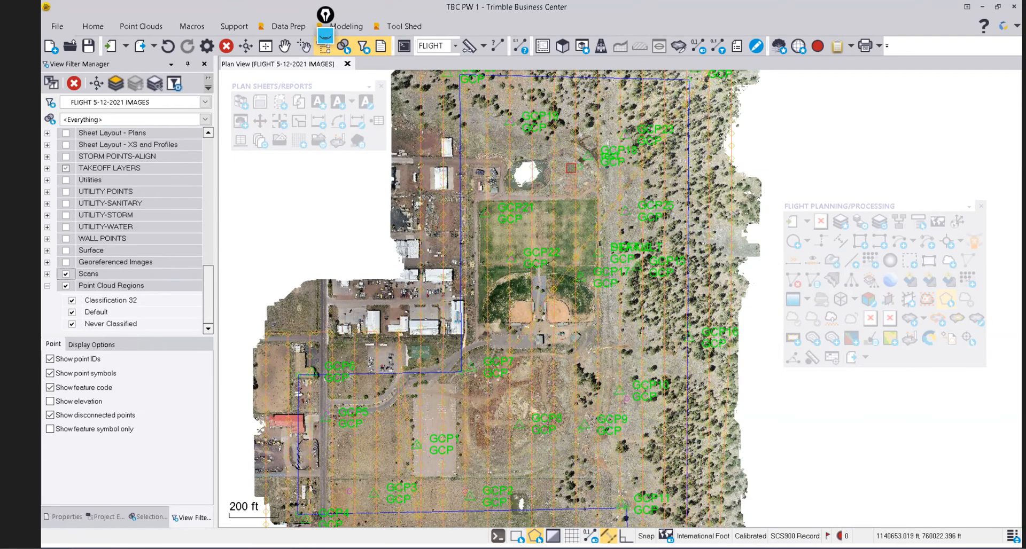
scroll(571, 168, up, 4)
scroll(571, 168, down, 4)
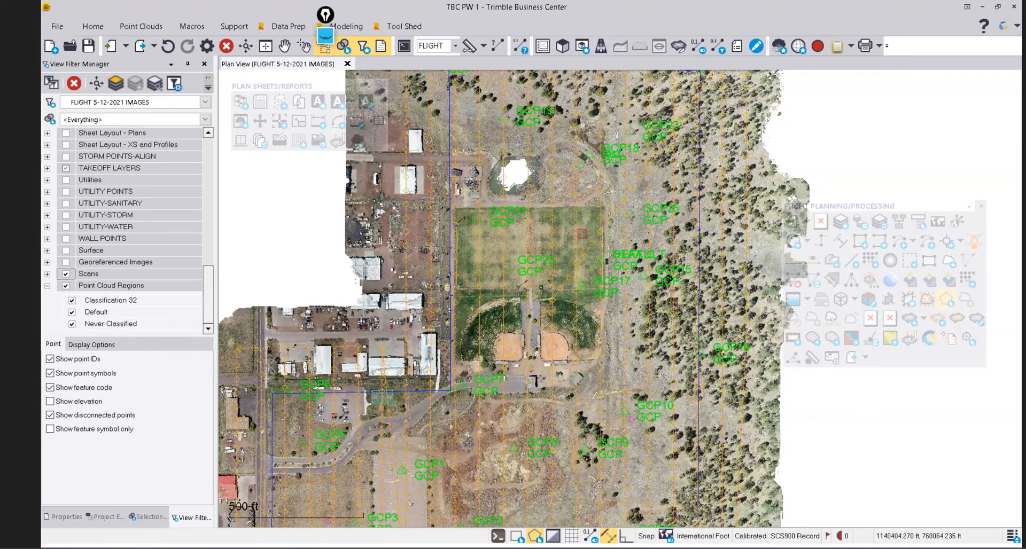
Switch the selection mode to Rectangle Select, back to Polygon Select, and zoom out.
click(518, 537)
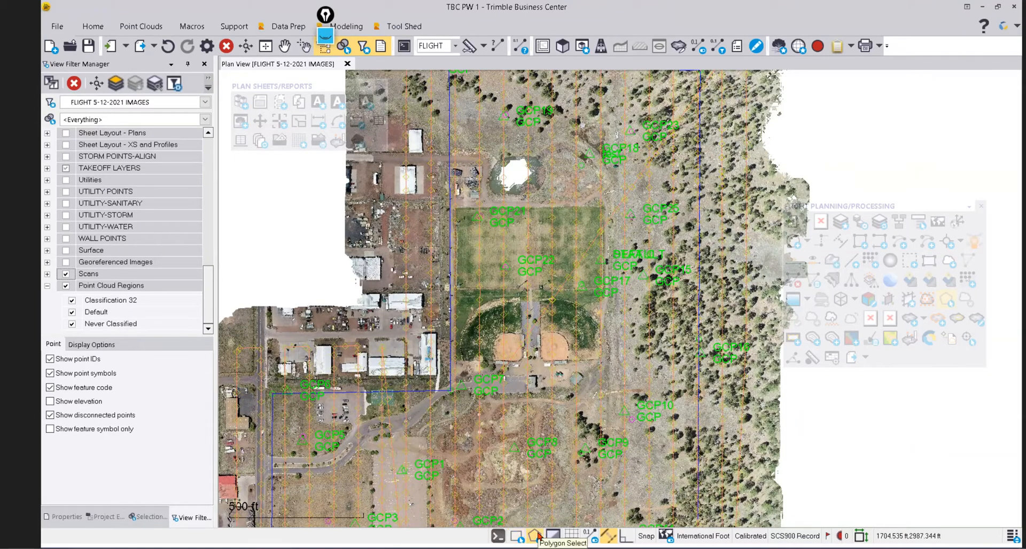
click(536, 536)
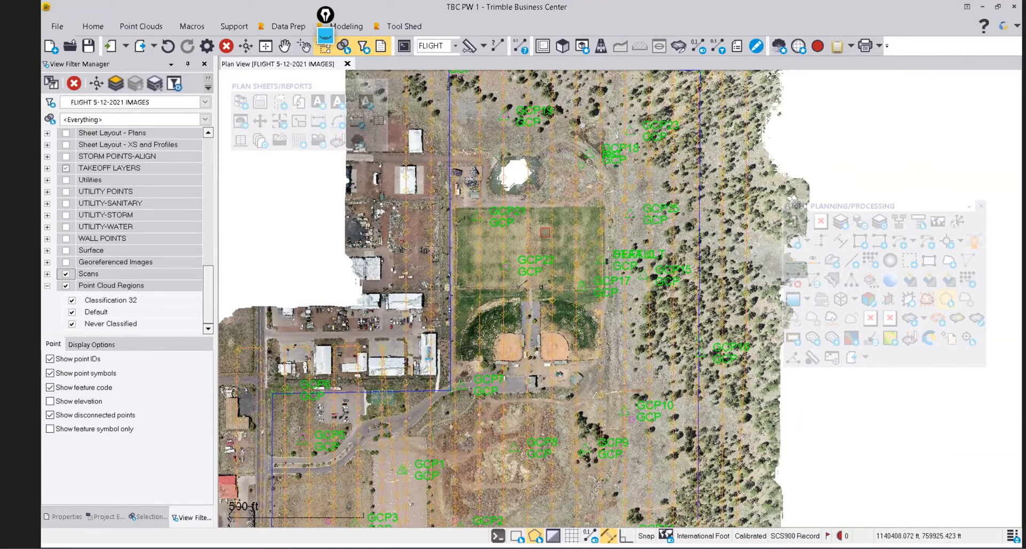
scroll(545, 232, down, 2)
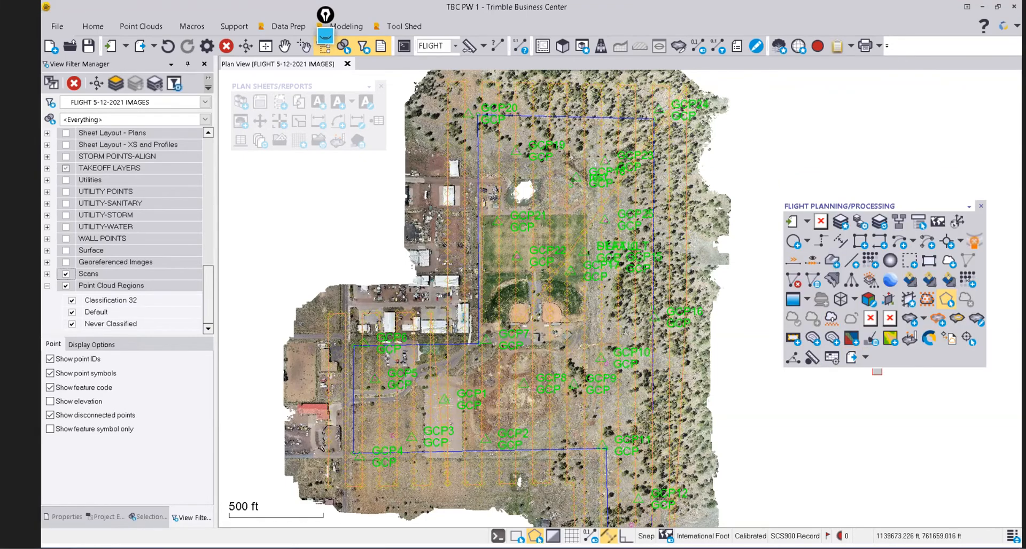
Start Points to Cloud Report with 1.000 search tolerance and 3 scan points, moving the toolbar aside.
click(951, 341)
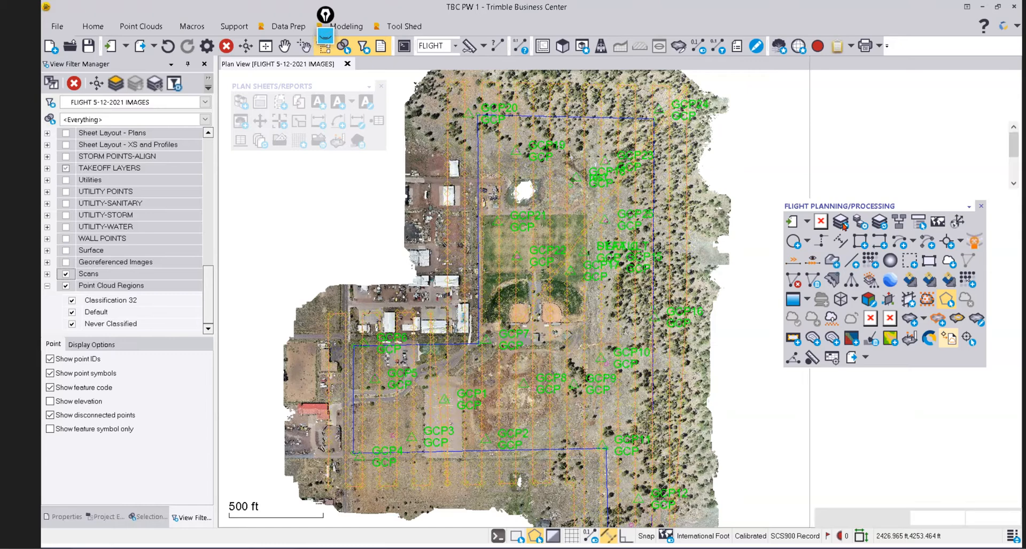
drag(861, 217, 662, 274)
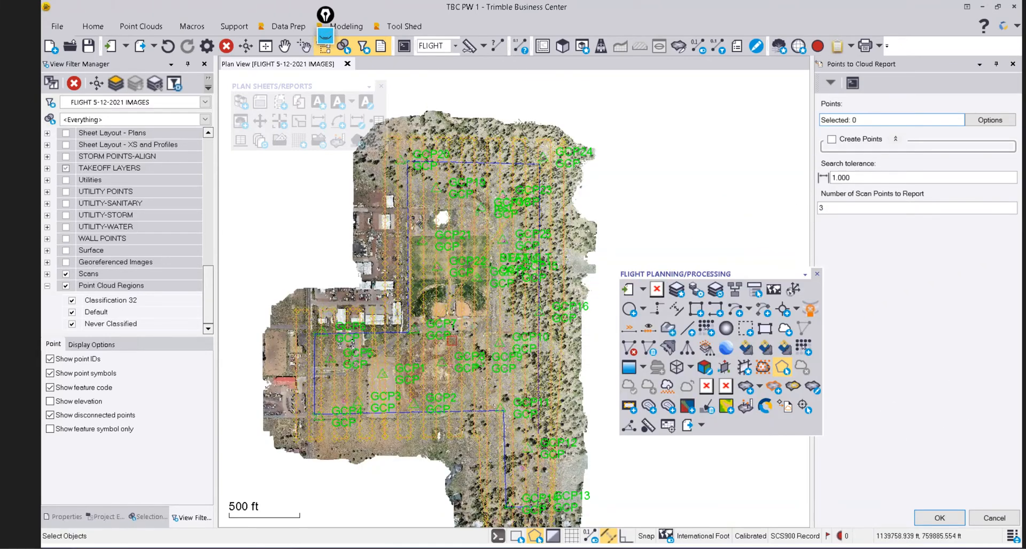
mouse_move(452, 340)
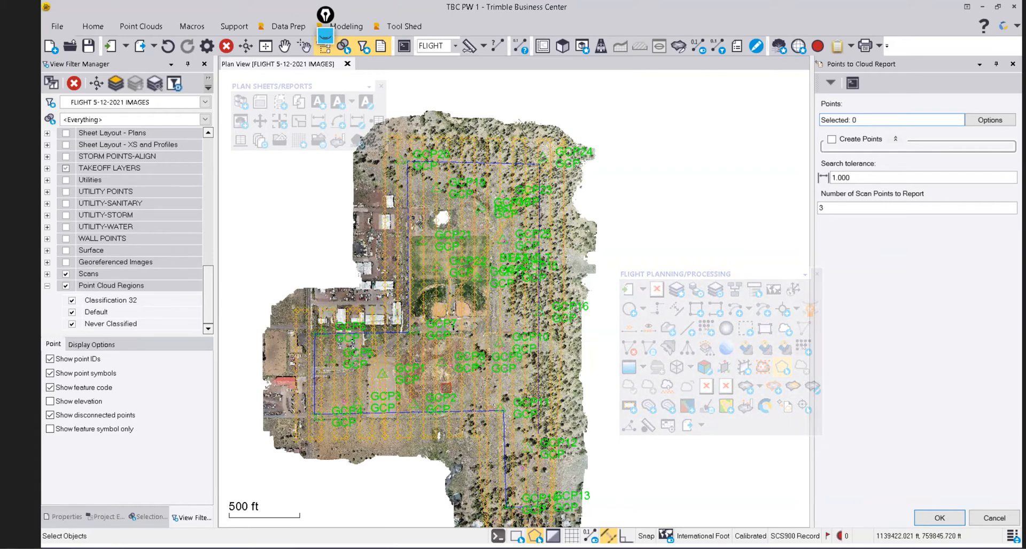
scroll(471, 377, up, 2)
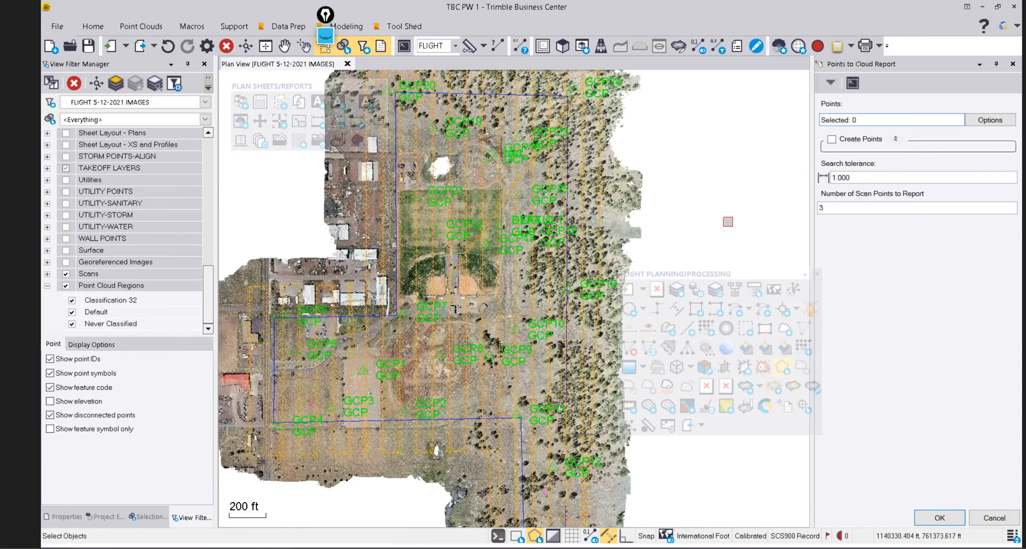
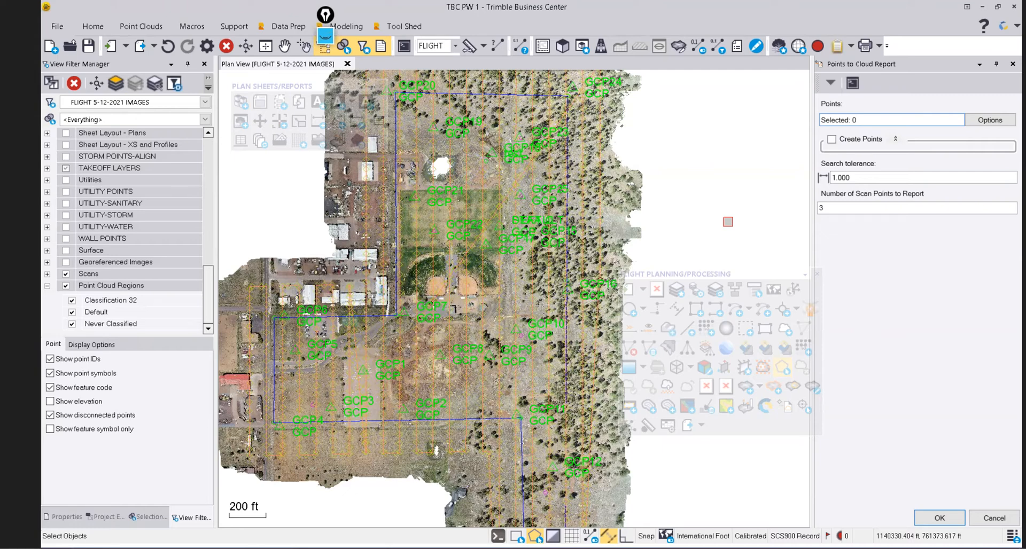
Pick GCP8 and GCP21 in the plan view as report points and run the Points to Cloud Report.
click(876, 120)
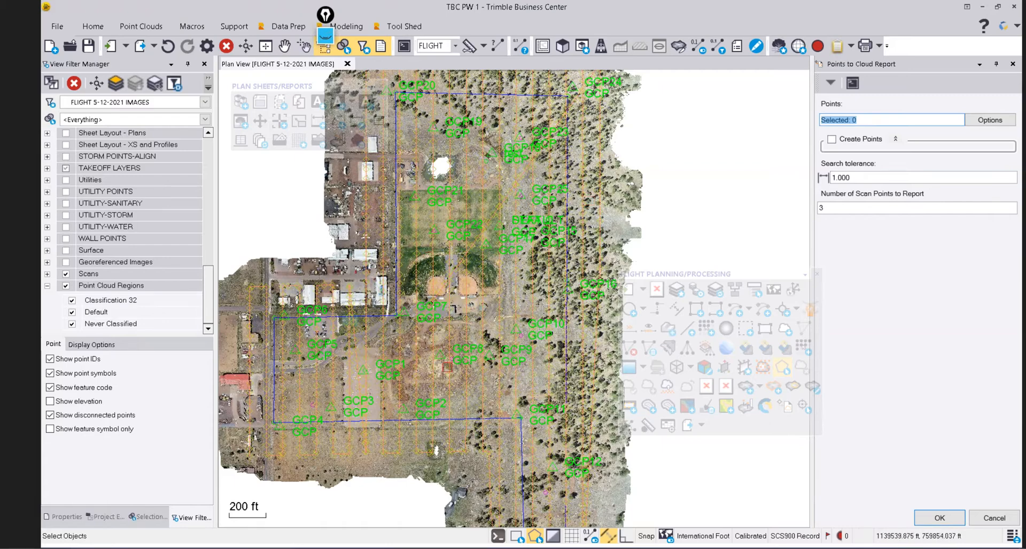
scroll(447, 367, up, 1)
scroll(447, 367, up, 1)
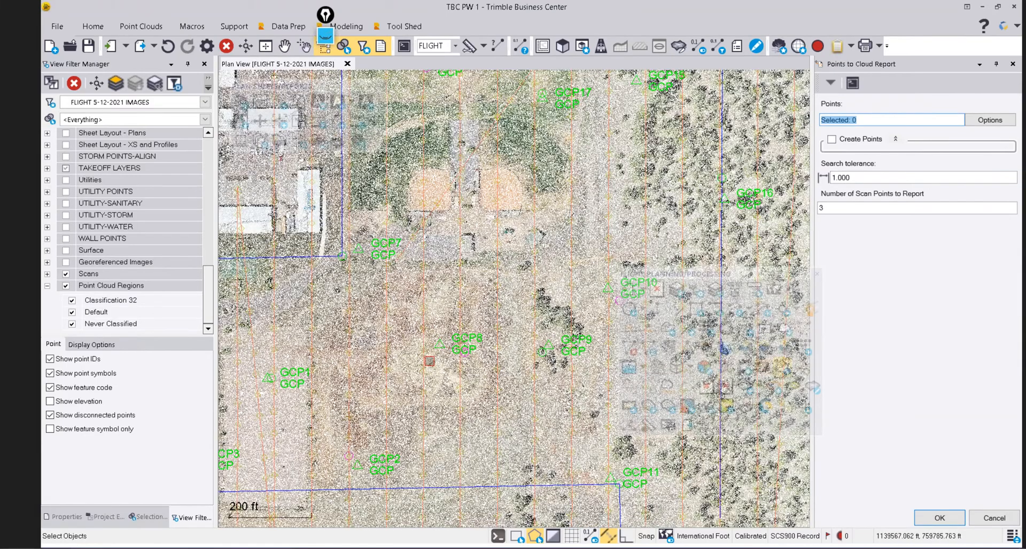
scroll(429, 362, down, 3)
click(456, 346)
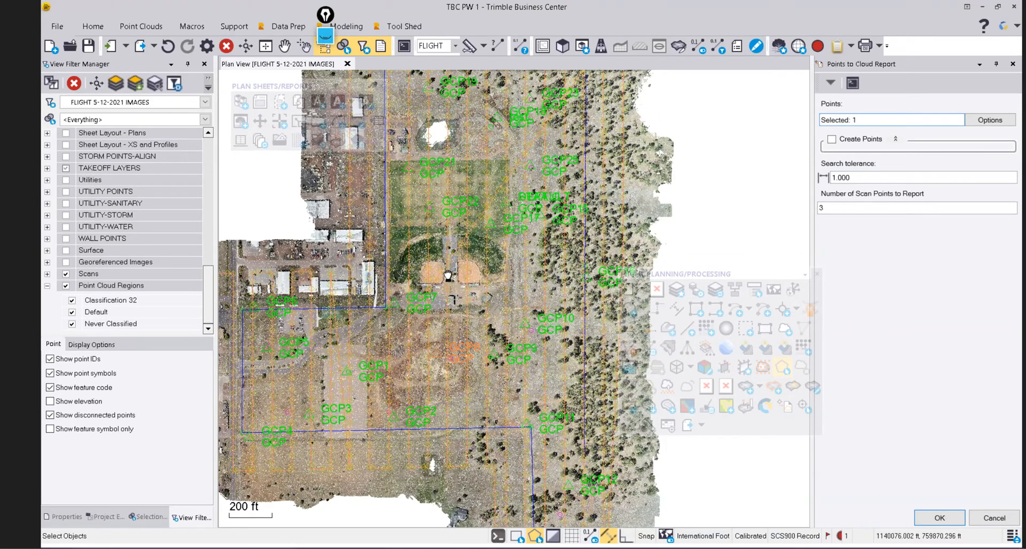
middle_drag(433, 168, 430, 203)
click(430, 203)
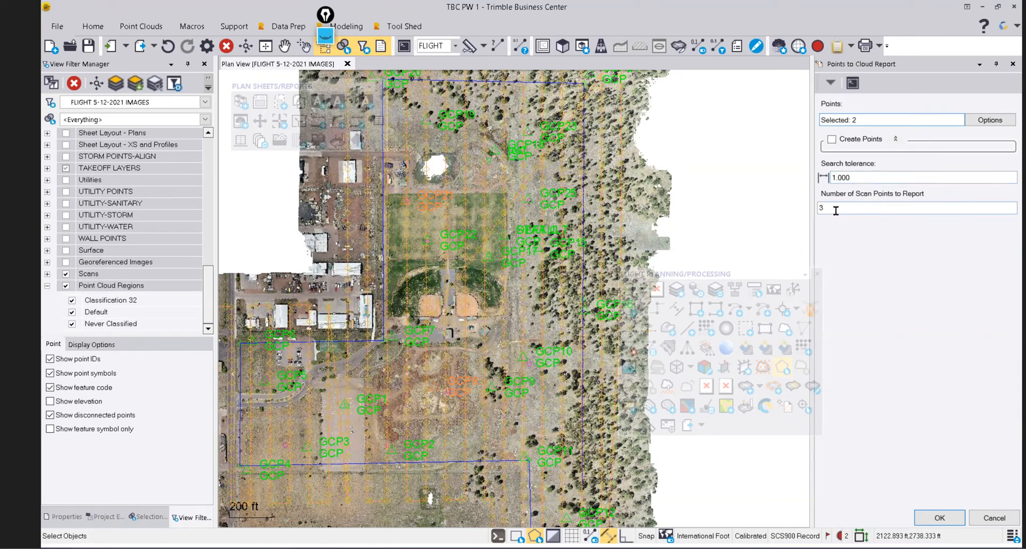
click(939, 517)
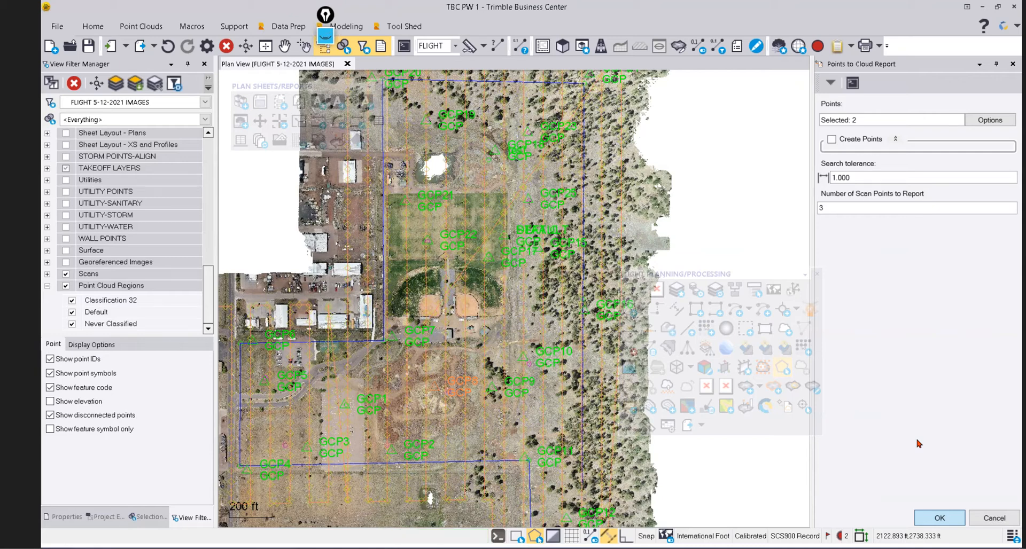
Review the GCP21 and GCP8 deltas in the PointsToCloud Excel workbook, then close it.
key(Return)
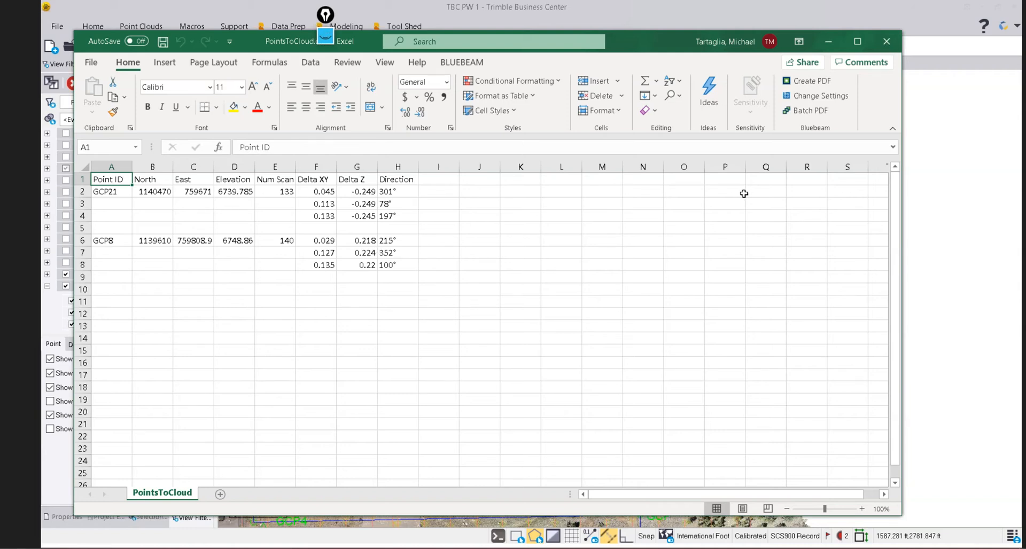
click(884, 43)
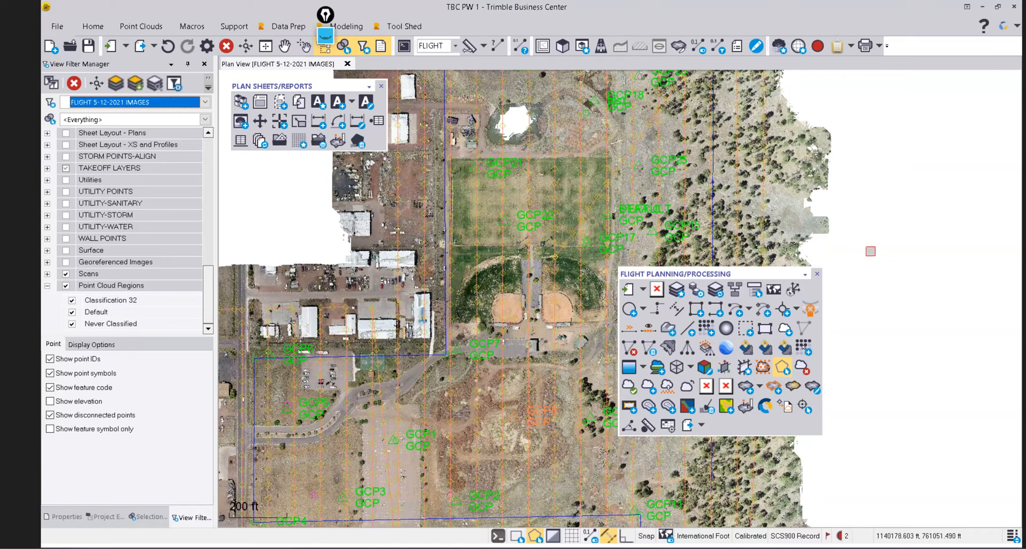
Zoom out to the whole flight, move the flight-processing toolbar upper right, and open the Start menu.
scroll(871, 251, down, 3)
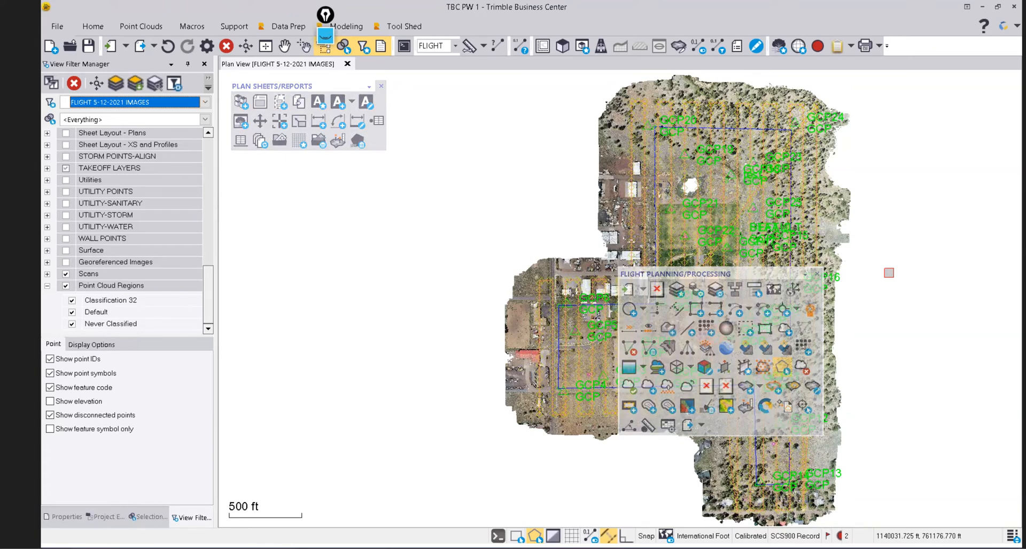
drag(752, 276, 863, 178)
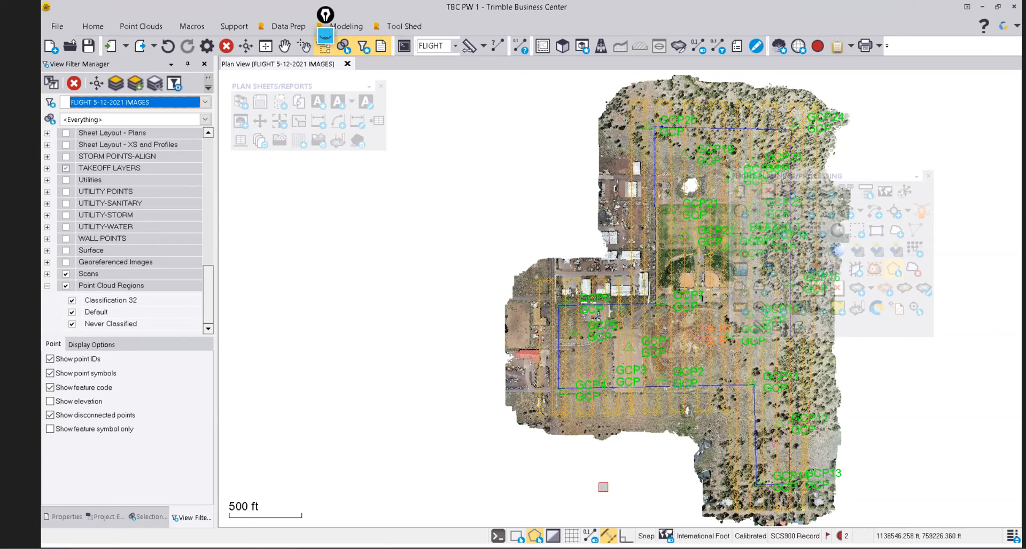
key(super)
mouse_move(689, 537)
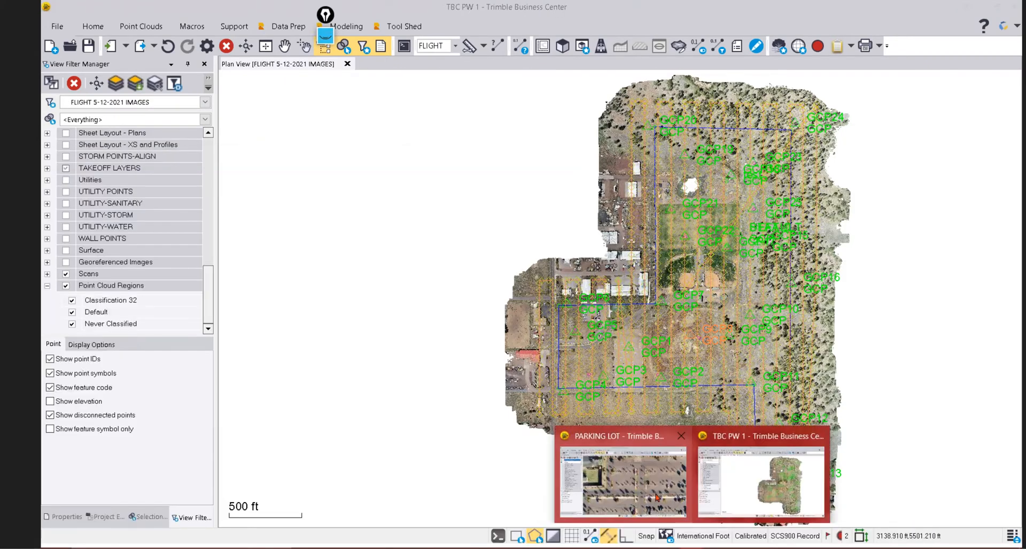
Switch to the PARKING LOT project and apply the DRONE CONTOURS view filter.
click(657, 498)
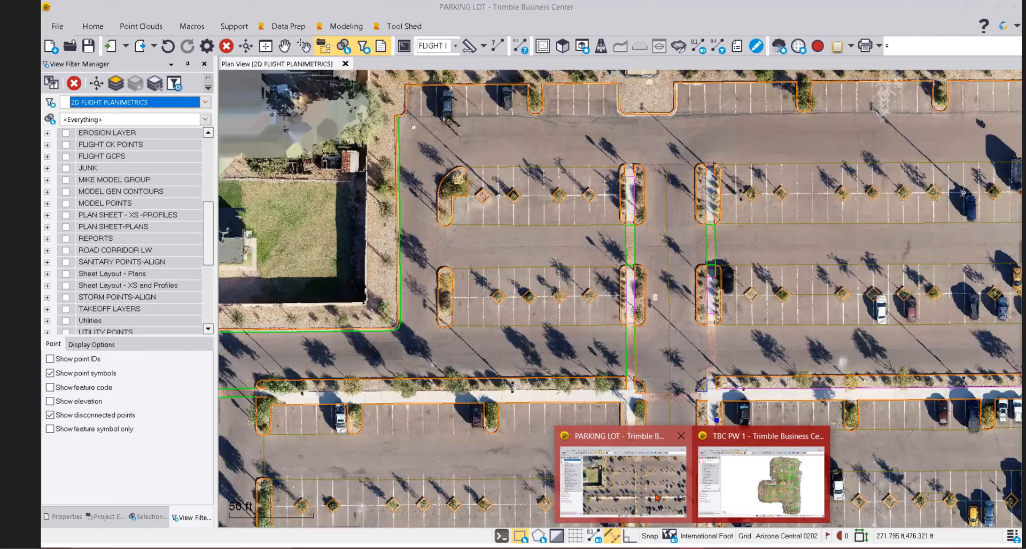
click(205, 101)
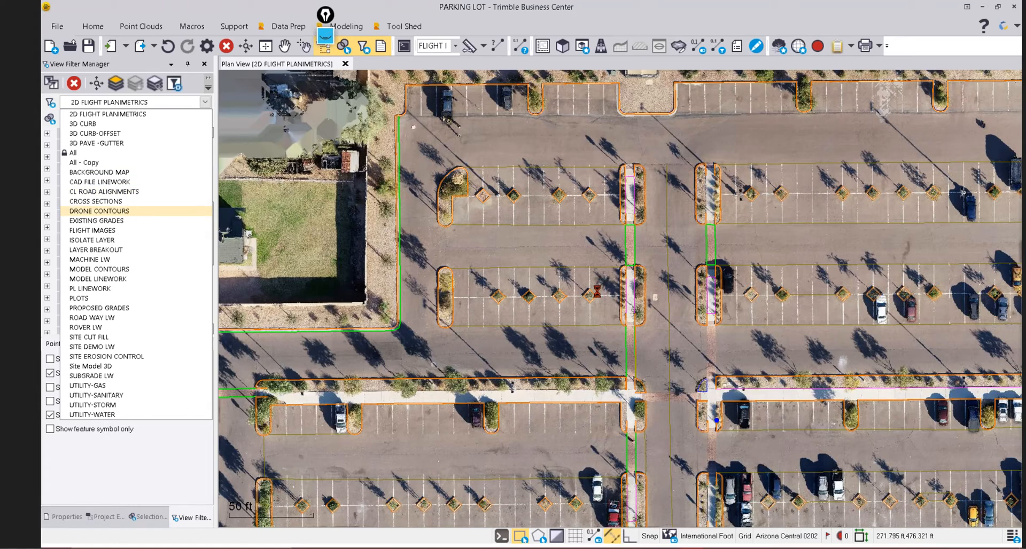
scroll(597, 292, down, 5)
middle_drag(597, 292, 586, 273)
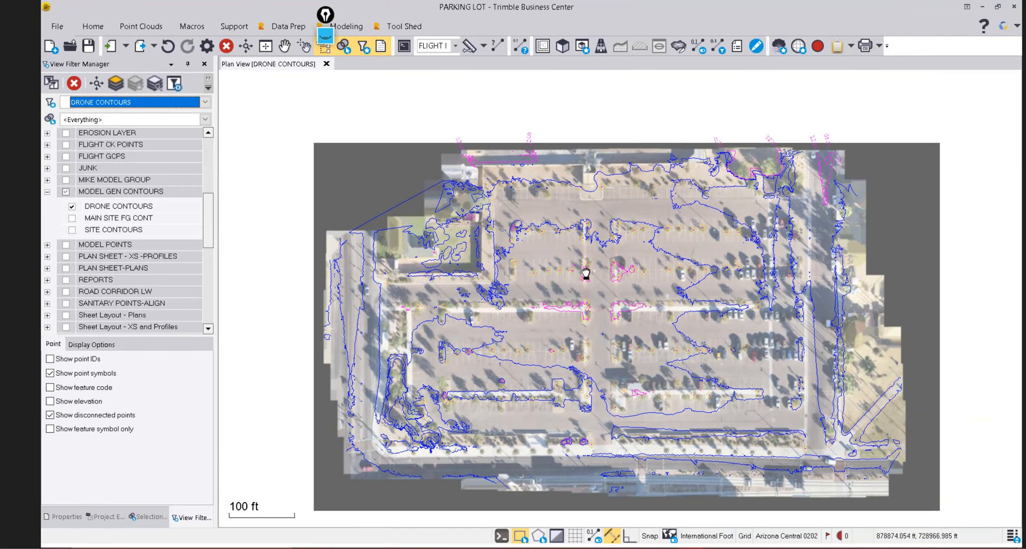
Zoom and pan across the contoured orthomosaic toward the lower parking area and brick crossing.
scroll(586, 273, up, 5)
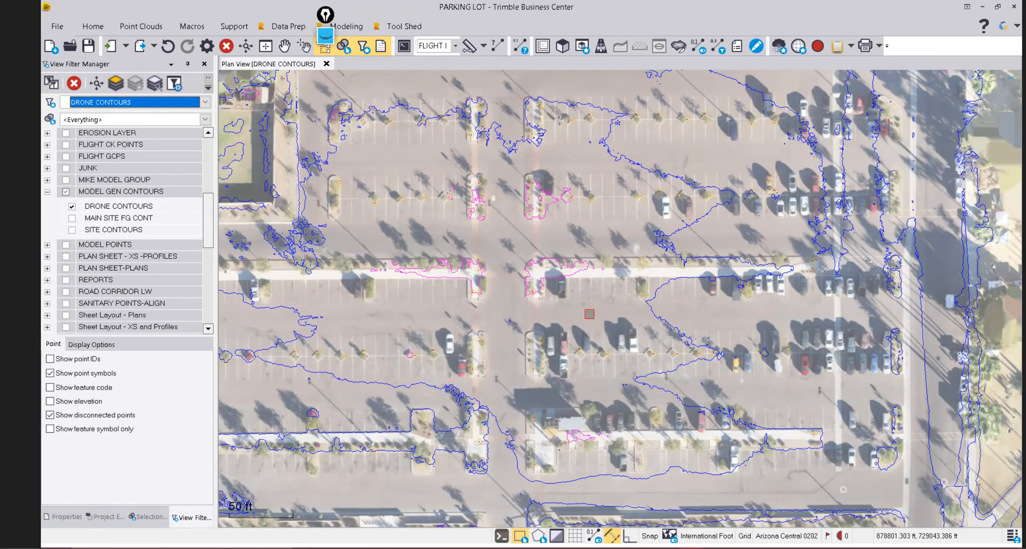
scroll(649, 307, down, 5)
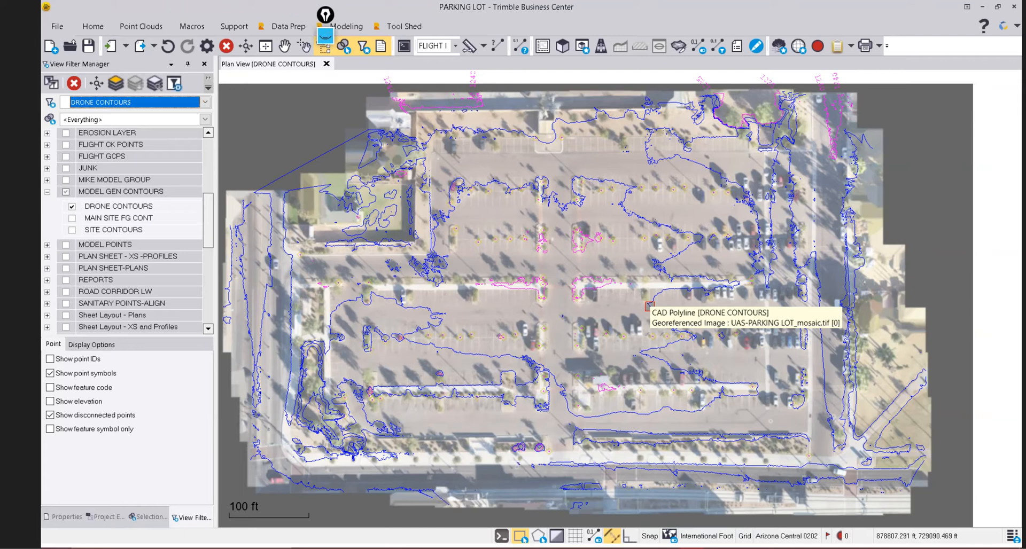
scroll(639, 214, up, 8)
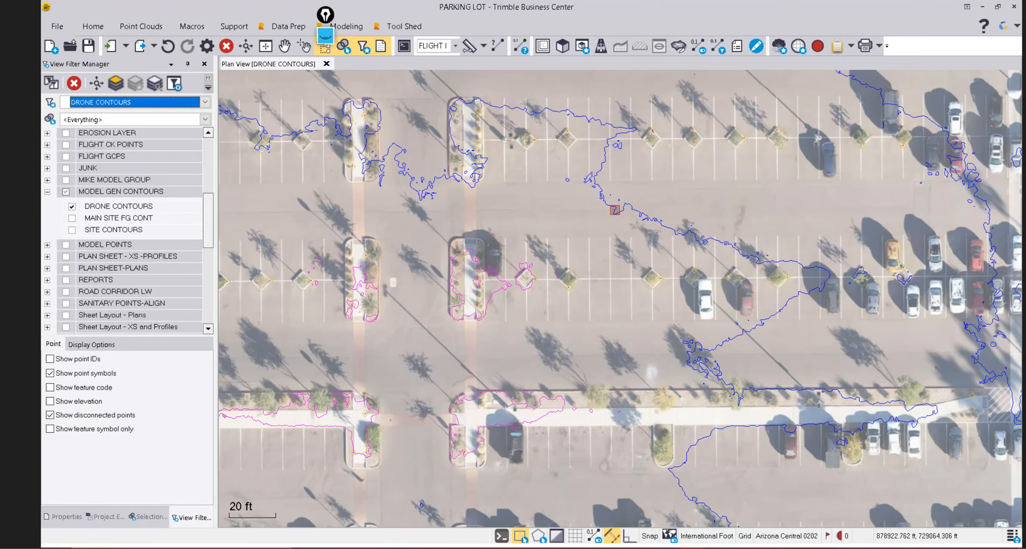
scroll(615, 210, up, 3)
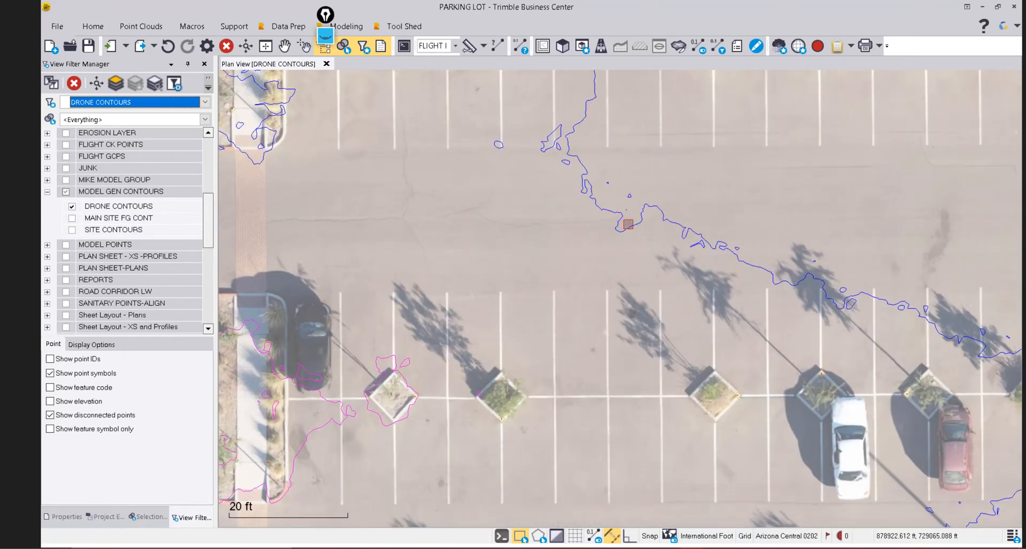
scroll(628, 225, down, 1)
scroll(595, 217, down, 2)
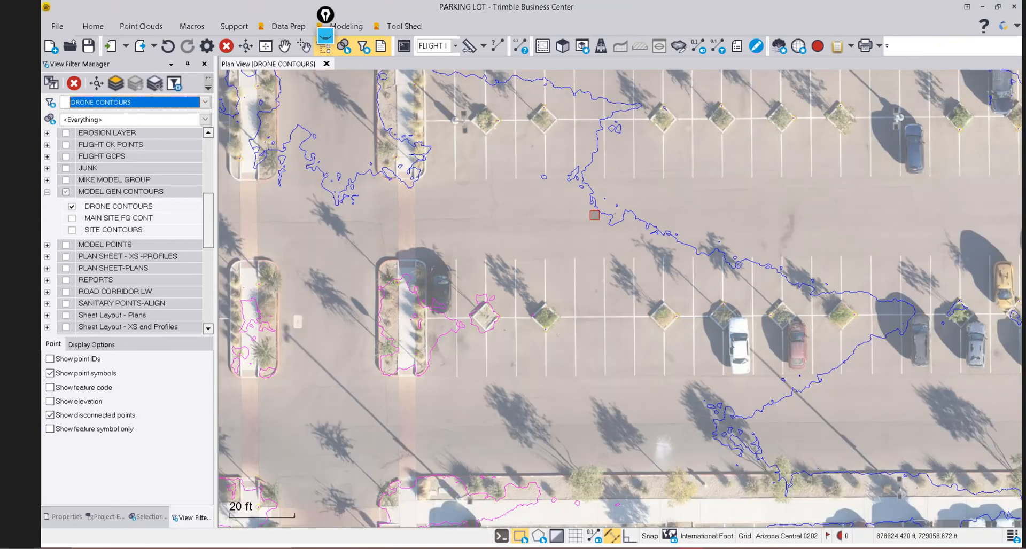
scroll(594, 216, down, 3)
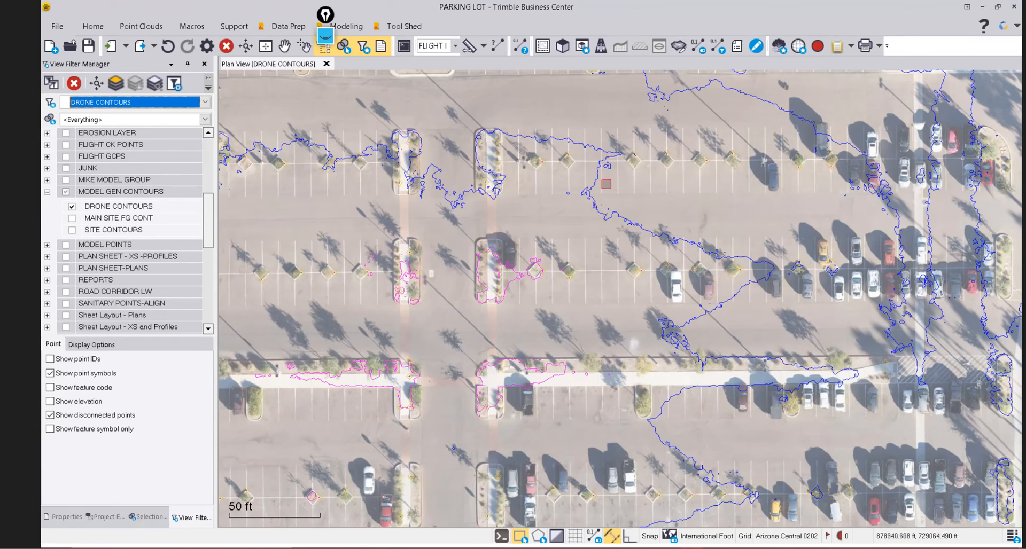
scroll(607, 183, down, 3)
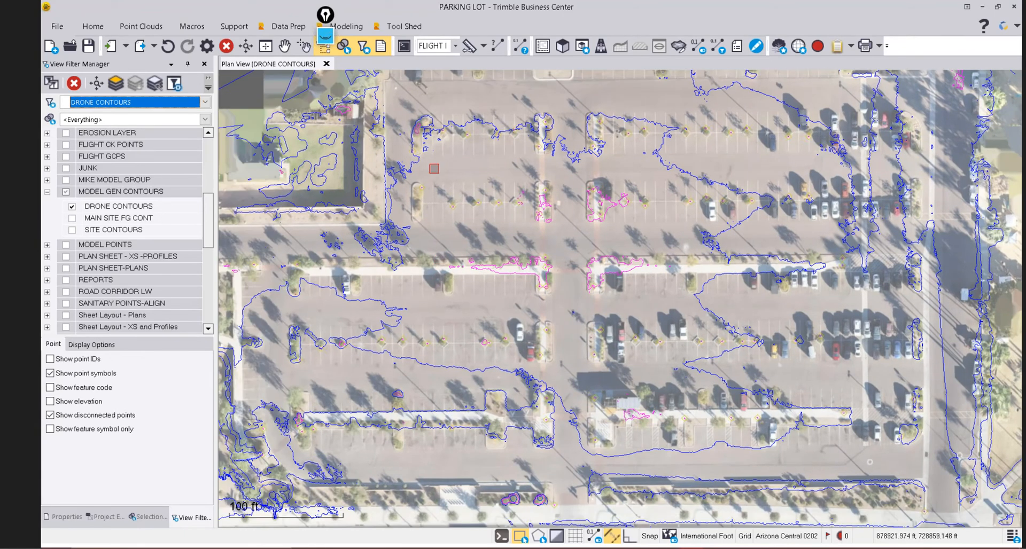
scroll(433, 169, up, 3)
scroll(499, 176, down, 2)
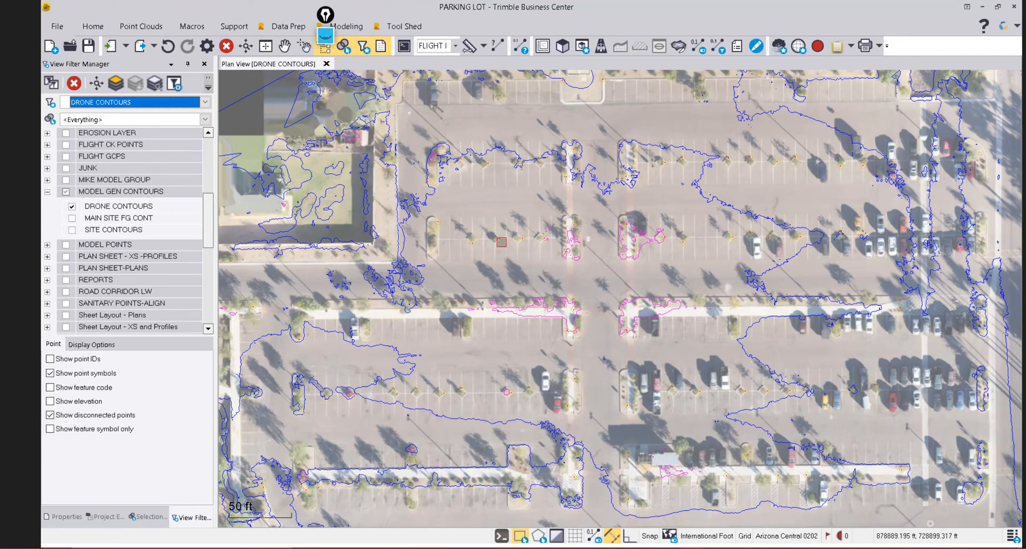
middle_drag(637, 400, 710, 295)
scroll(440, 431, up, 5)
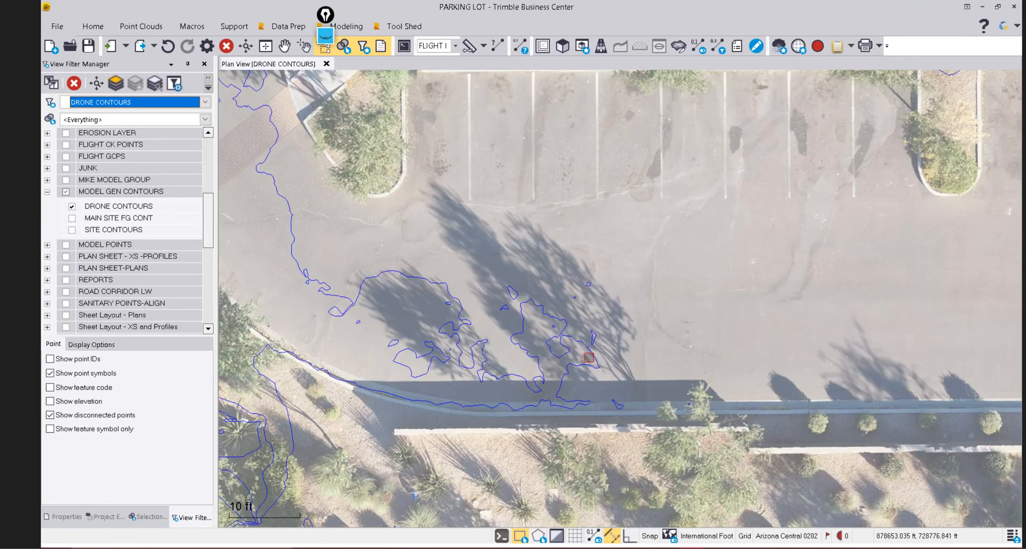
scroll(426, 334, up, 2)
scroll(468, 292, down, 3)
scroll(368, 263, down, 2)
middle_drag(407, 254, 524, 372)
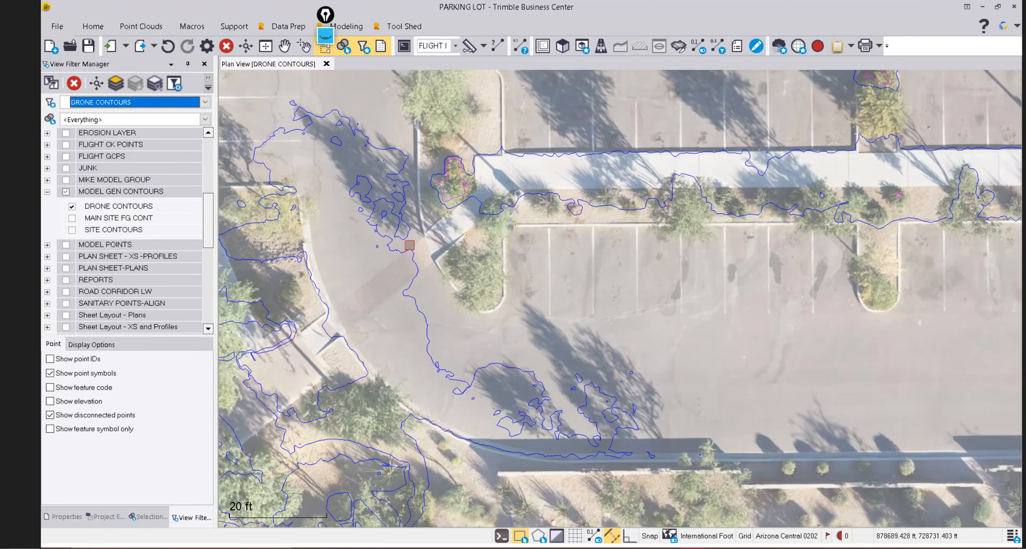
scroll(411, 235, up, 4)
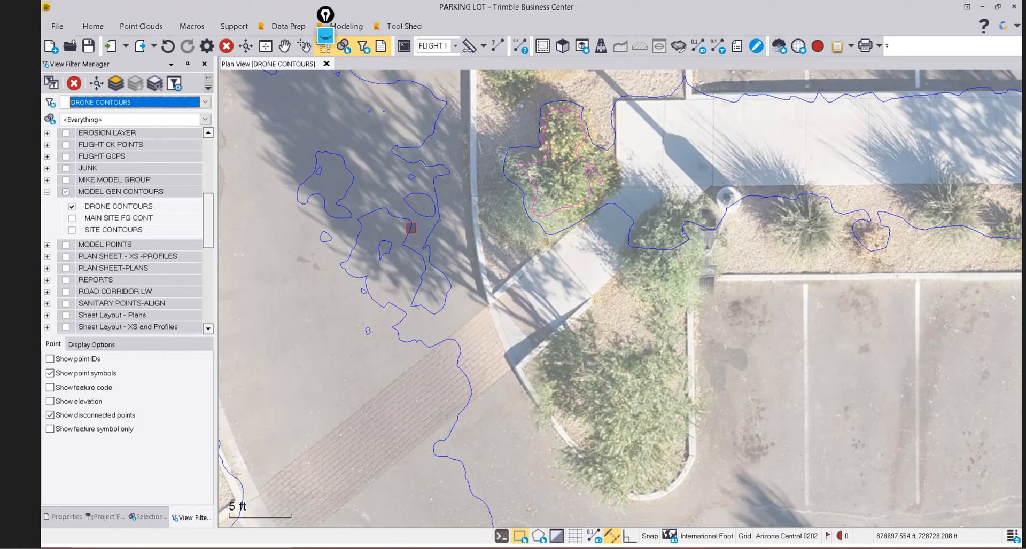
scroll(411, 227, down, 2)
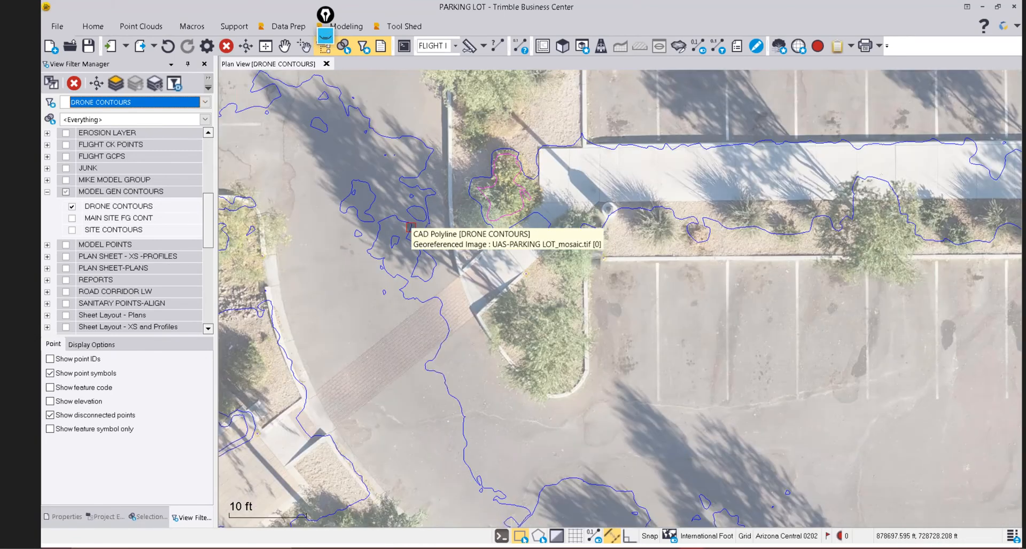
scroll(411, 227, down, 2)
scroll(410, 228, down, 2)
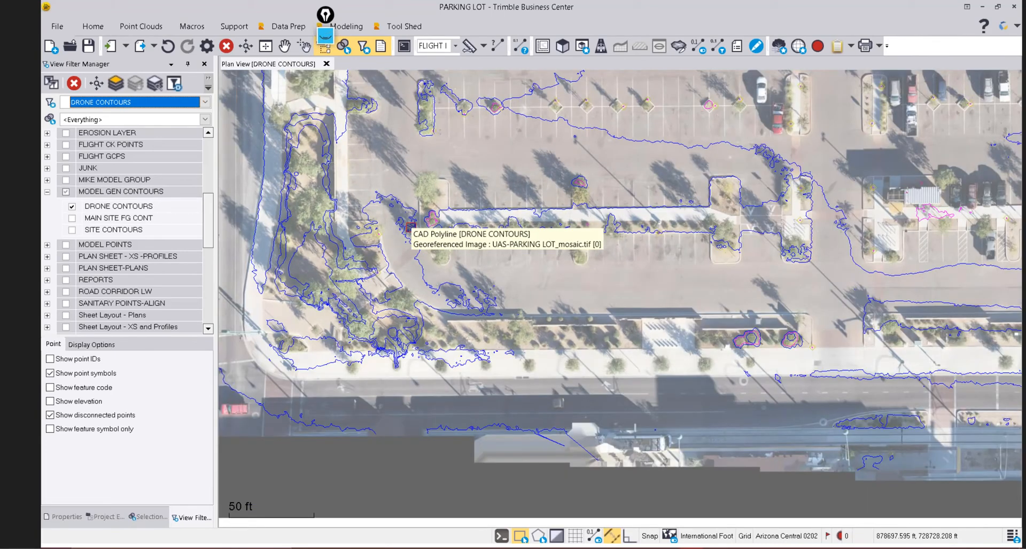
scroll(411, 227, down, 2)
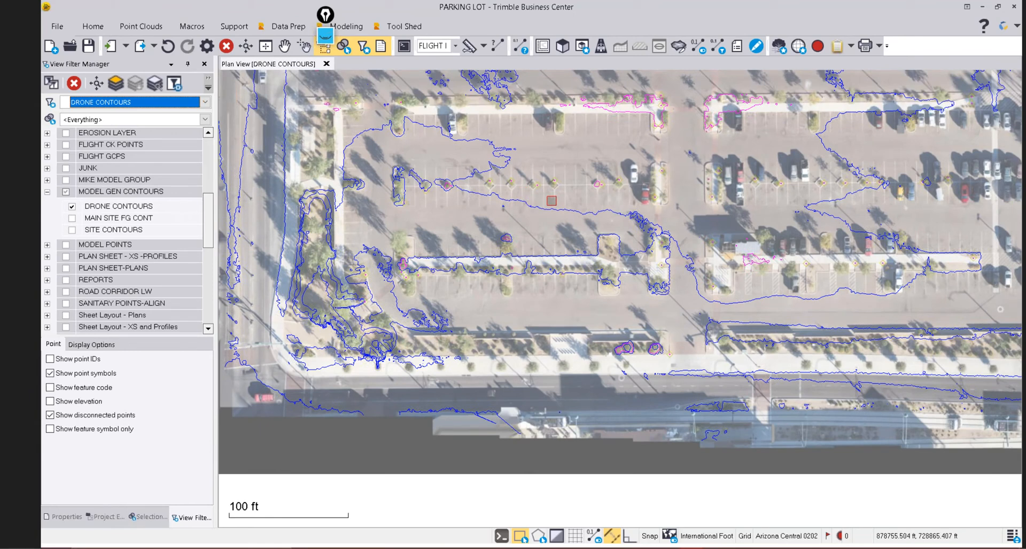
Recenter the view so the whole parking lot with its drone contours fits on screen.
middle_drag(552, 207, 559, 222)
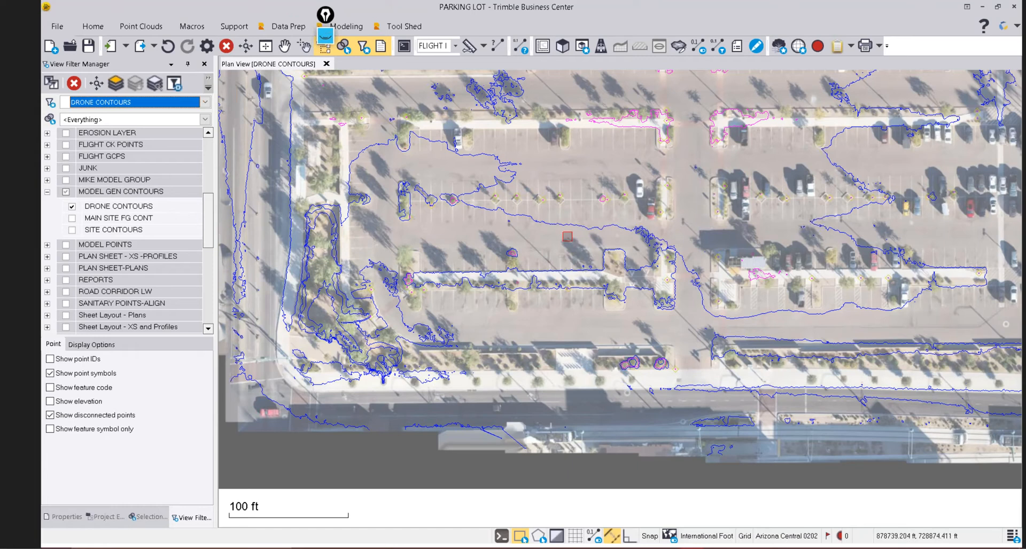
scroll(532, 268, down, 2)
middle_drag(541, 246, 530, 282)
middle_drag(535, 189, 506, 234)
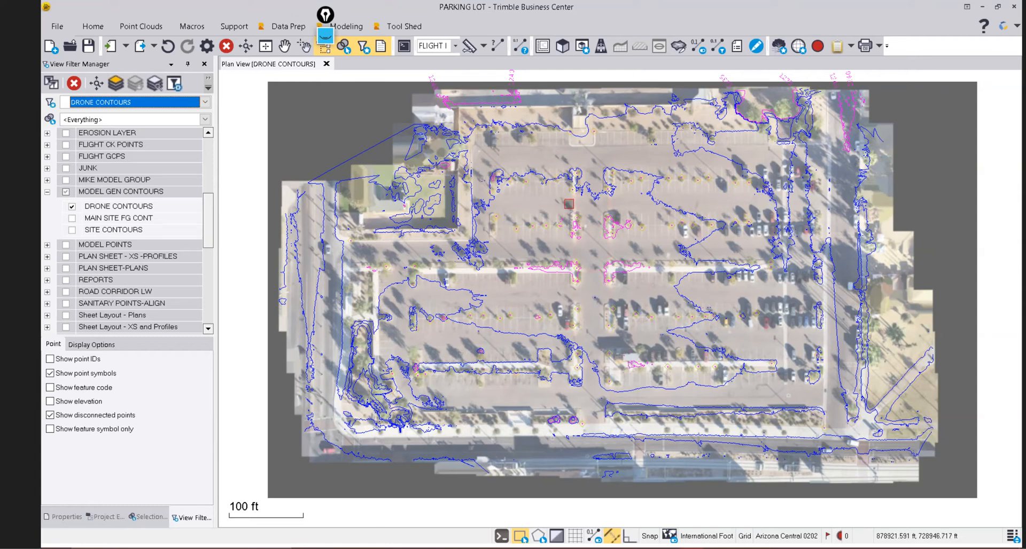
Enable the FLIGHT PLANNING/PROCESSING toolbar from the toolbar right-click list.
right_click(244, 105)
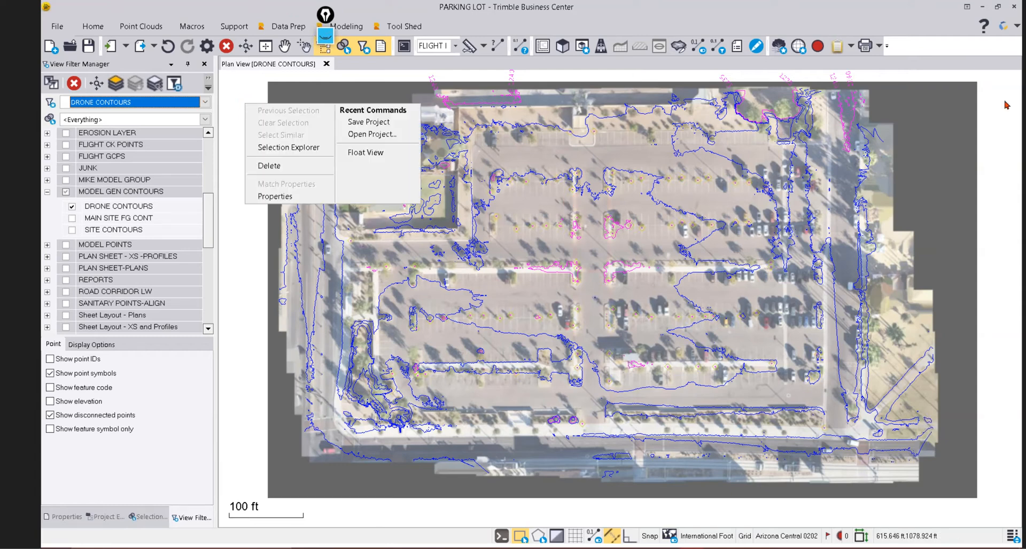
right_click(930, 46)
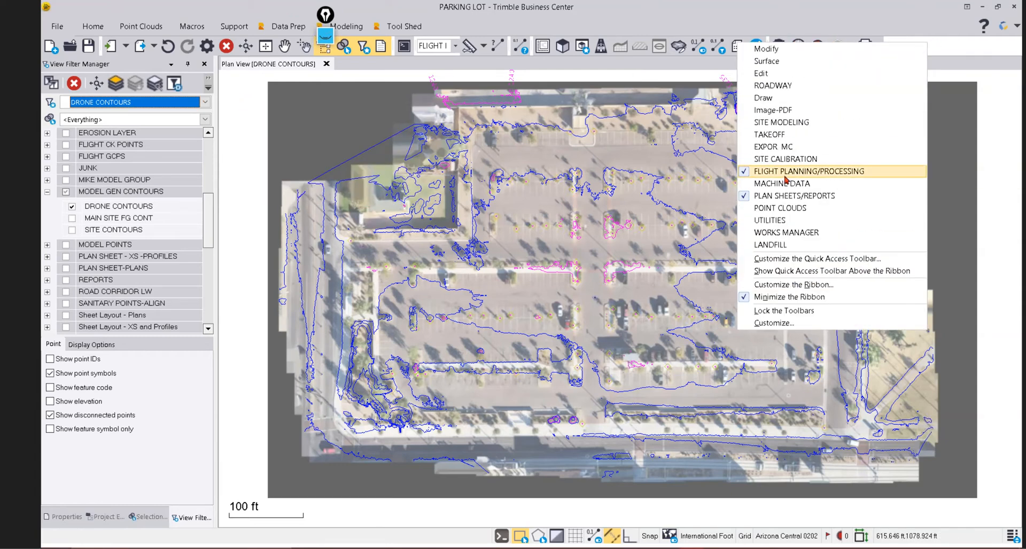
click(795, 195)
right_click(931, 47)
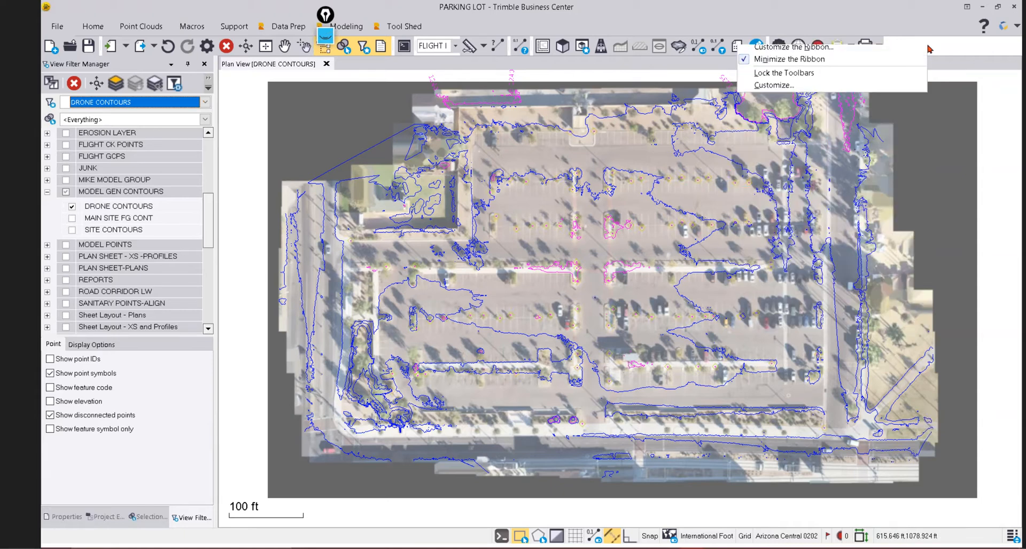
click(749, 172)
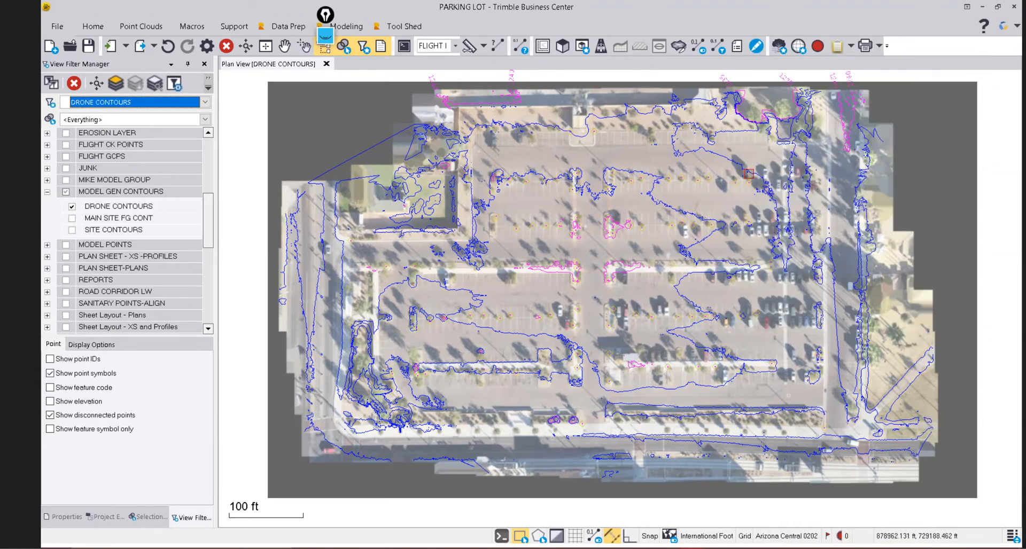
right_click(931, 47)
click(765, 174)
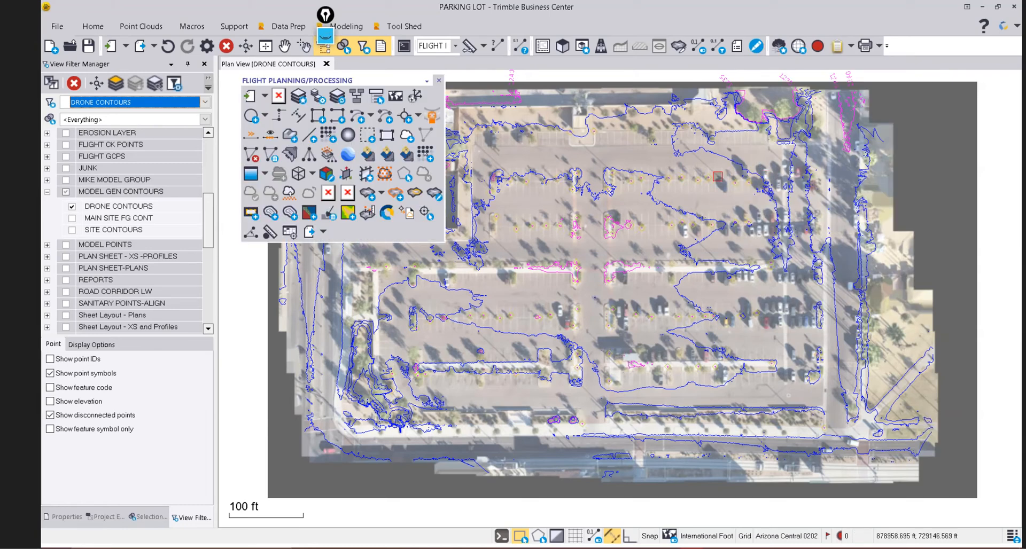
Reframe the parking lot and switch the view filter to 2D FLIGHT PLANIMETRICS.
scroll(692, 256, down, 3)
middle_drag(629, 256, 654, 262)
scroll(573, 162, up, 2)
scroll(573, 163, up, 1)
scroll(599, 166, up, 2)
scroll(598, 166, down, 2)
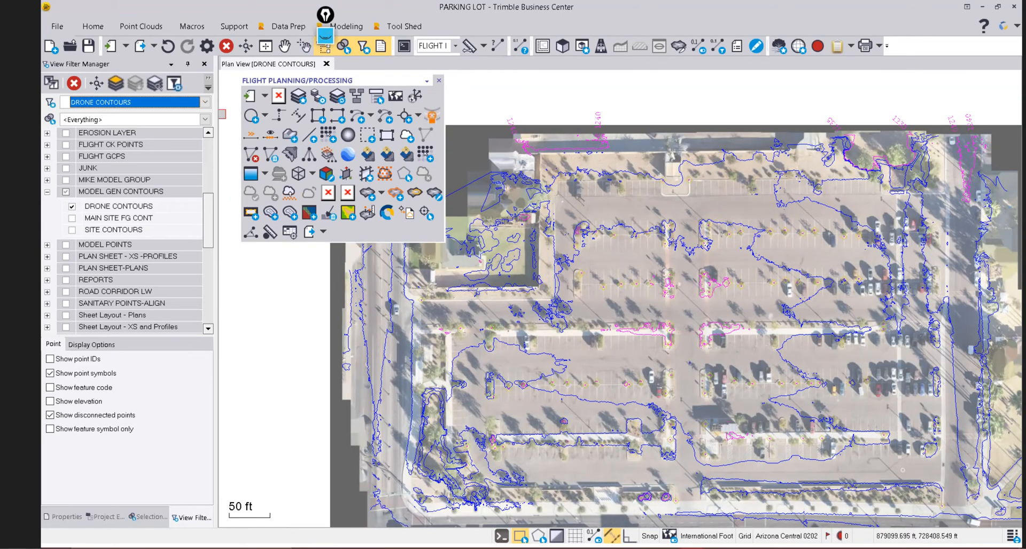
click(205, 102)
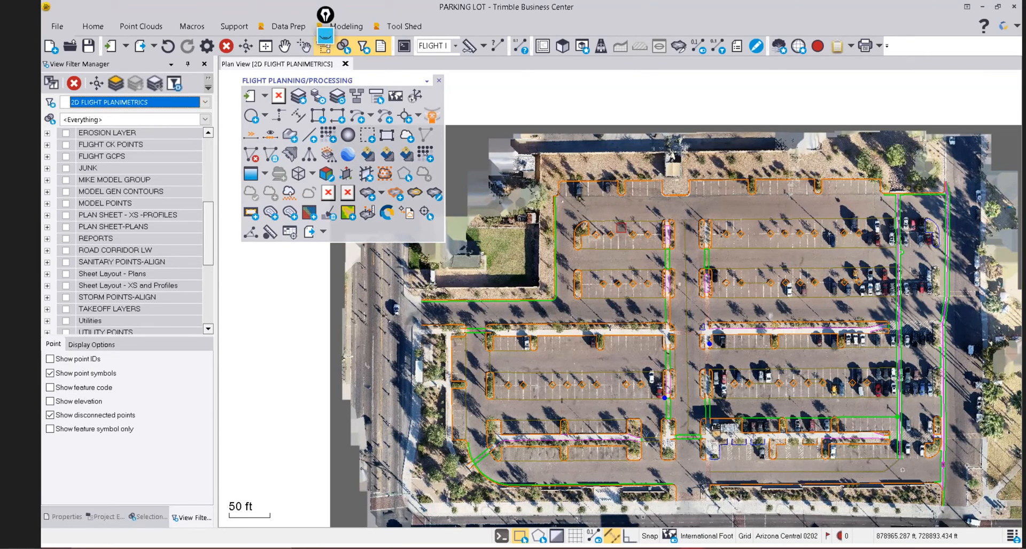
Zoom in on the middle planter island of the parking lot.
scroll(621, 226, up, 2)
scroll(655, 230, up, 3)
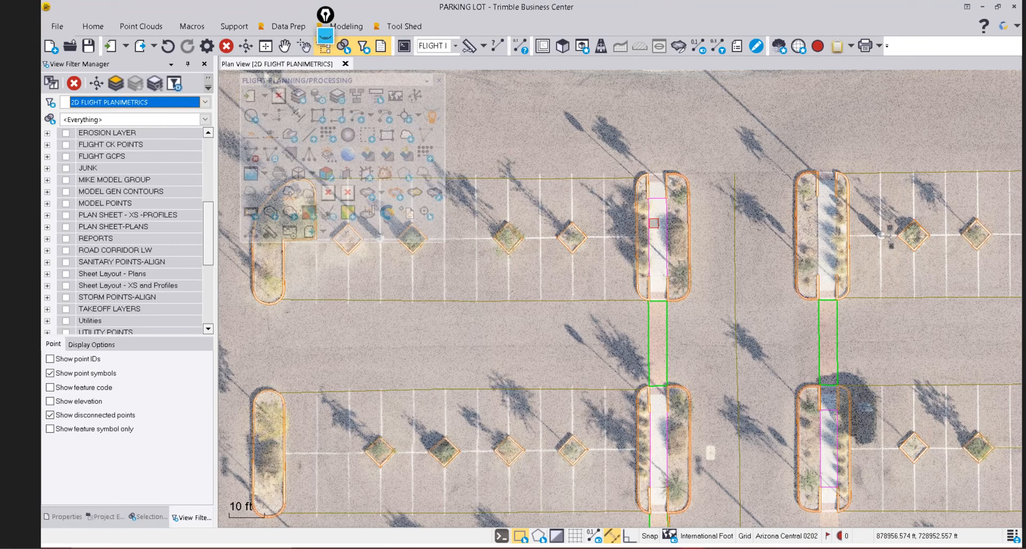
scroll(696, 223, up, 2)
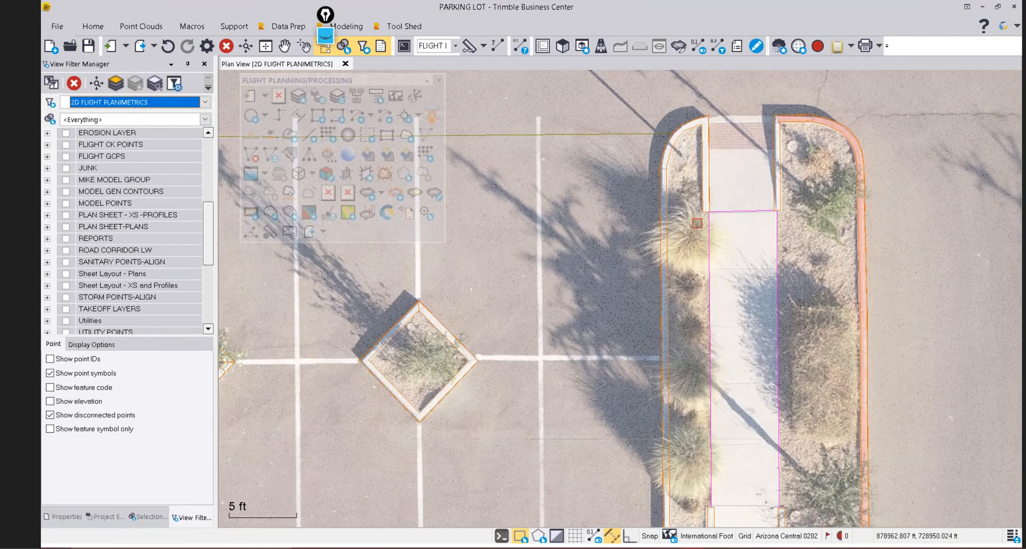
scroll(699, 134, up, 1)
scroll(701, 136, down, 2)
middle_drag(732, 315, 806, 261)
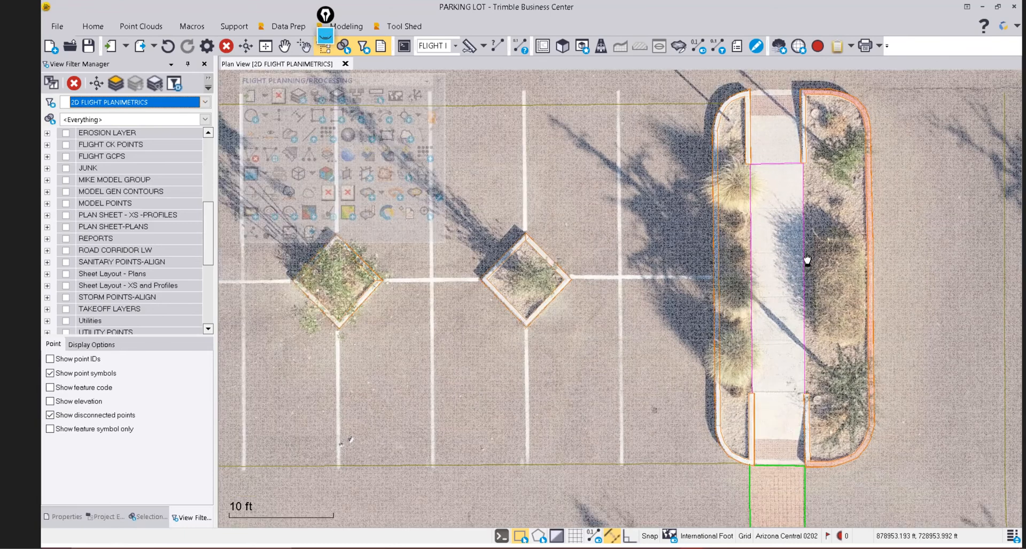
scroll(575, 235, up, 3)
scroll(575, 235, down, 2)
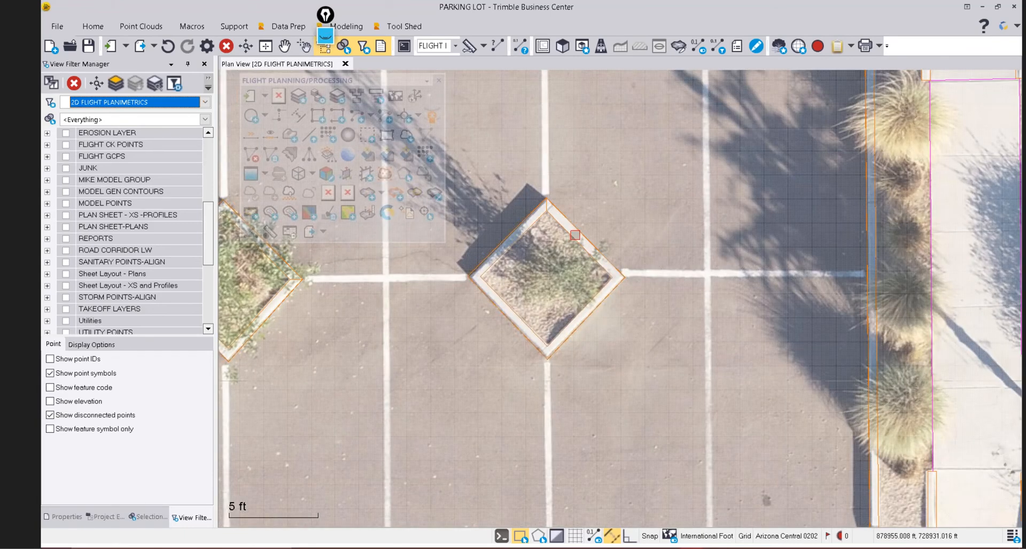
Open a 3D view, orbit the point cloud at an angle, and return to Plan View.
click(567, 47)
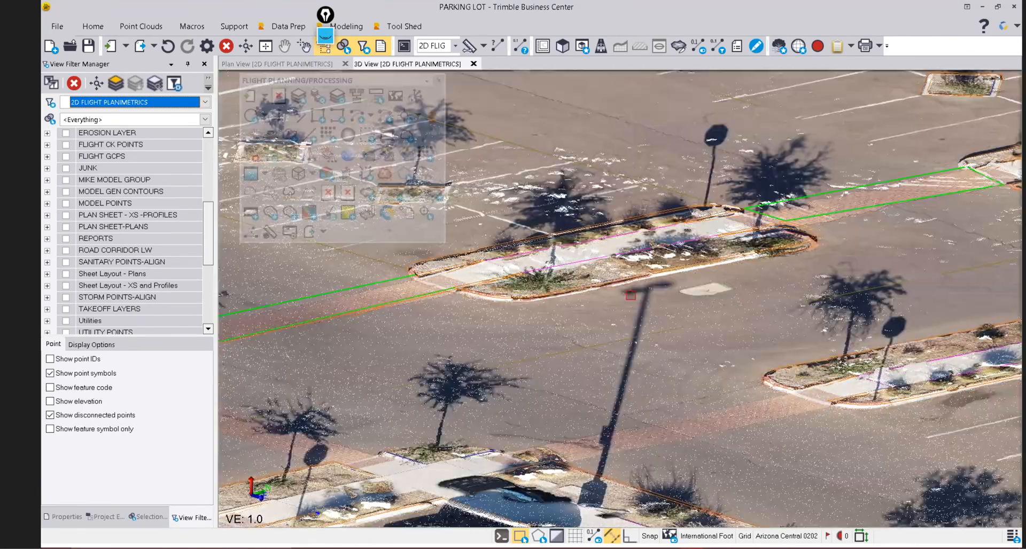
right_drag(565, 291, 697, 291)
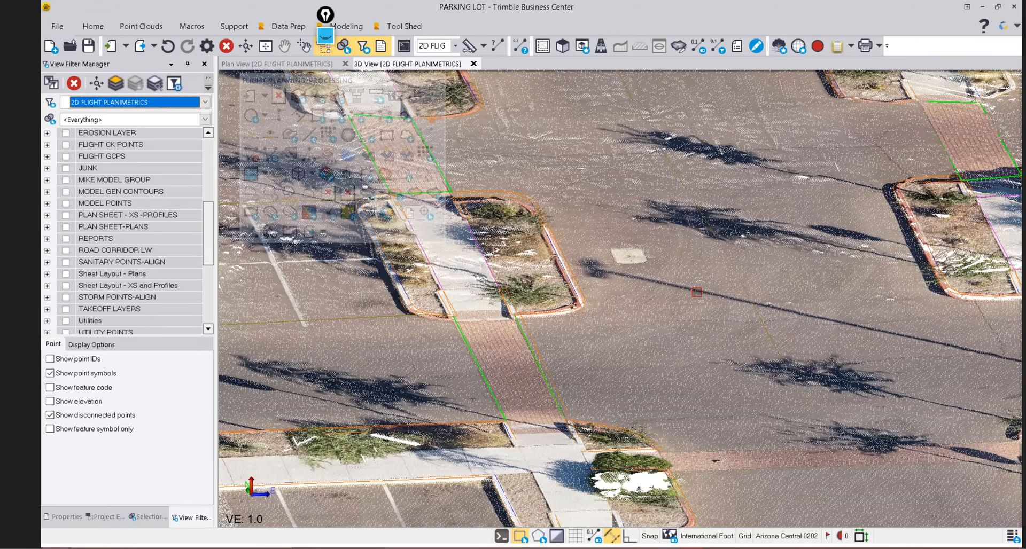
click(289, 65)
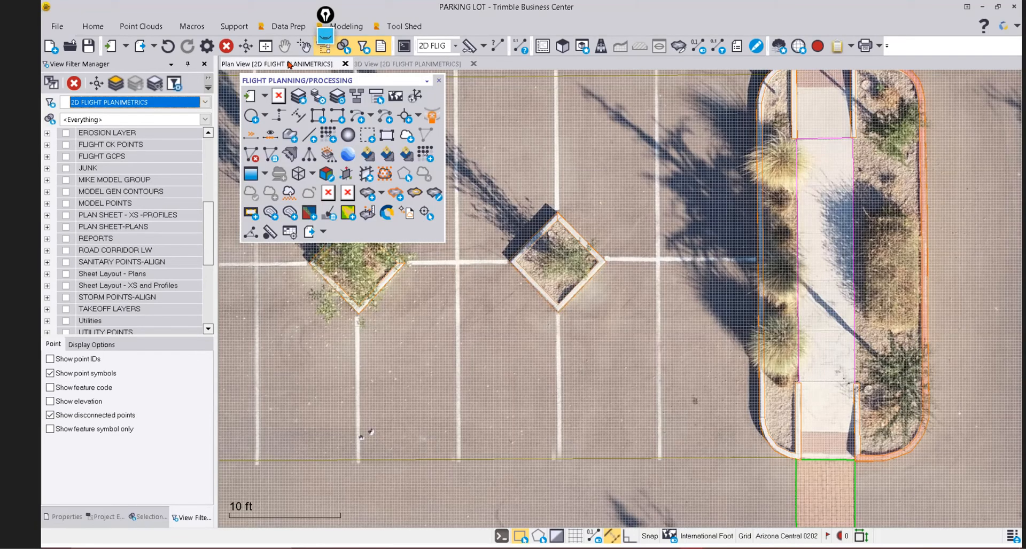
Zoom in on the curb linework and inspect the planimetric lines.
scroll(629, 212, down, 1)
scroll(629, 212, down, 6)
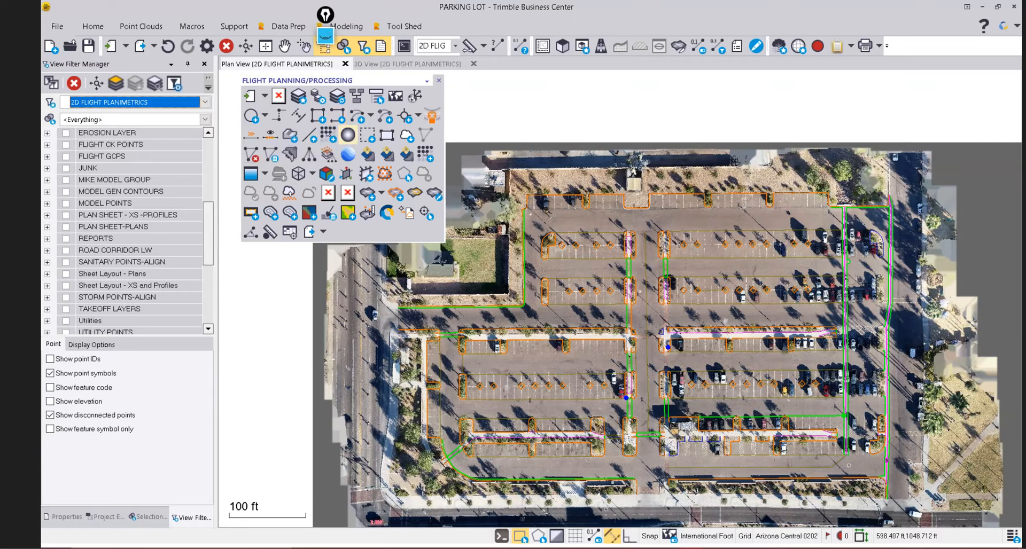
scroll(831, 398, up, 1)
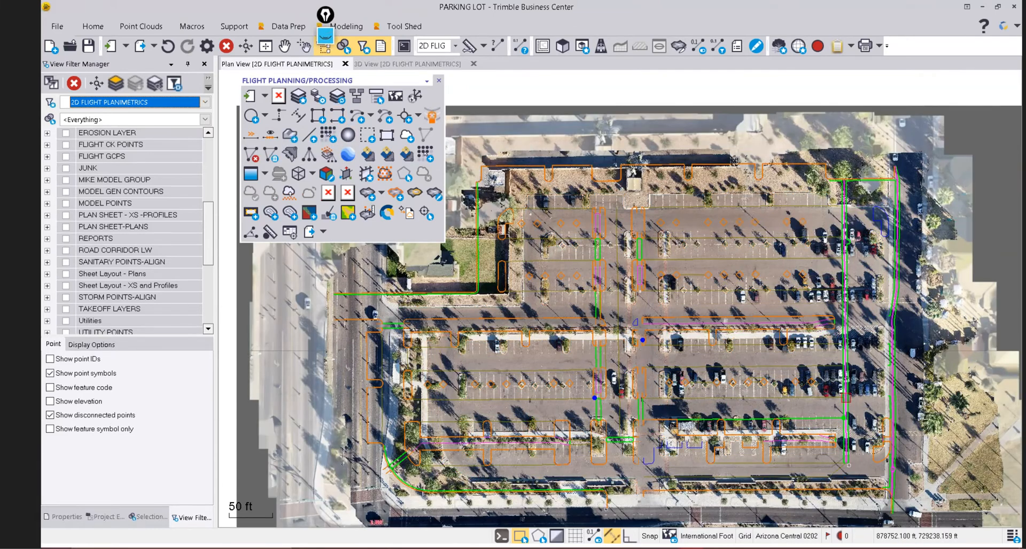
scroll(844, 390, up, 6)
scroll(674, 355, down, 1)
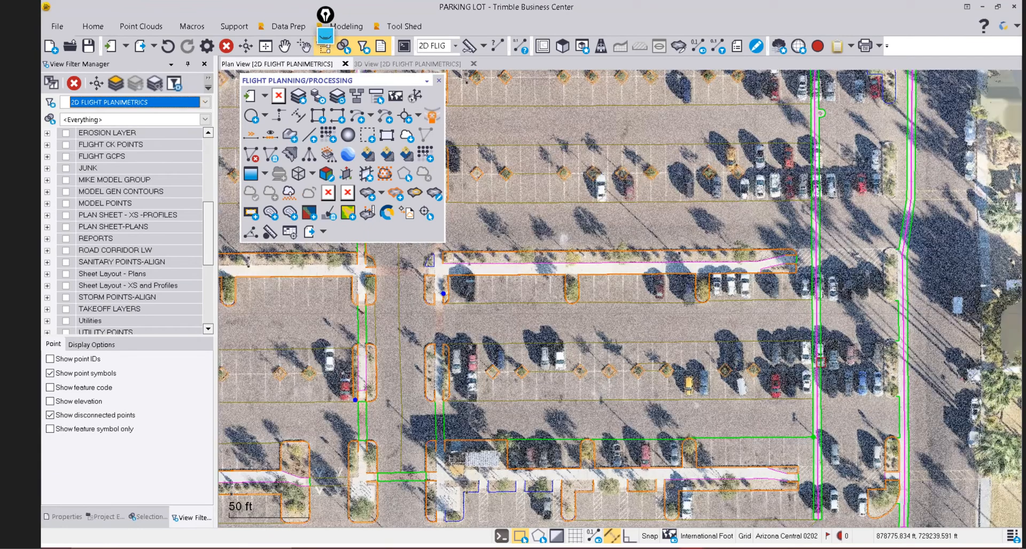
middle_drag(705, 409, 823, 287)
scroll(823, 287, down, 2)
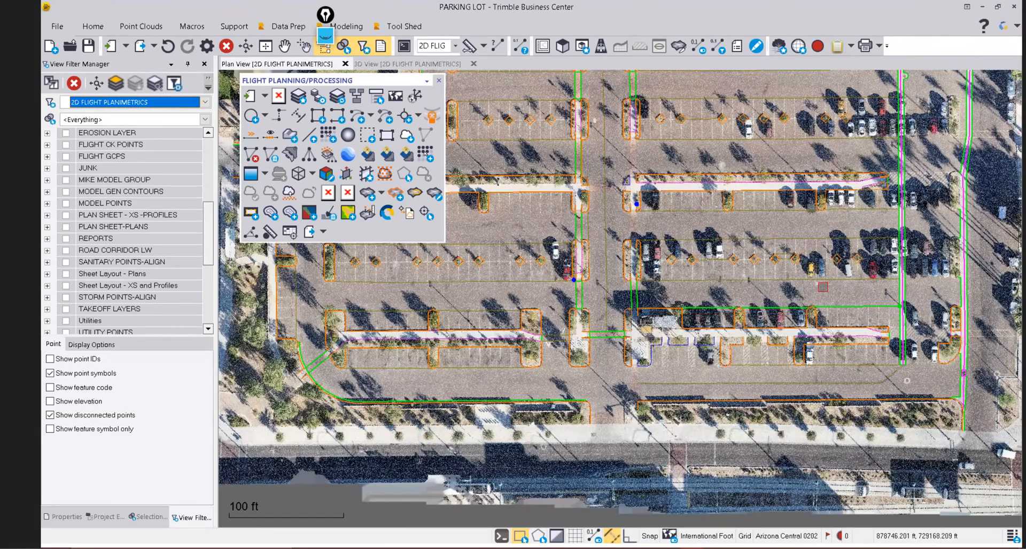
scroll(823, 287, up, 10)
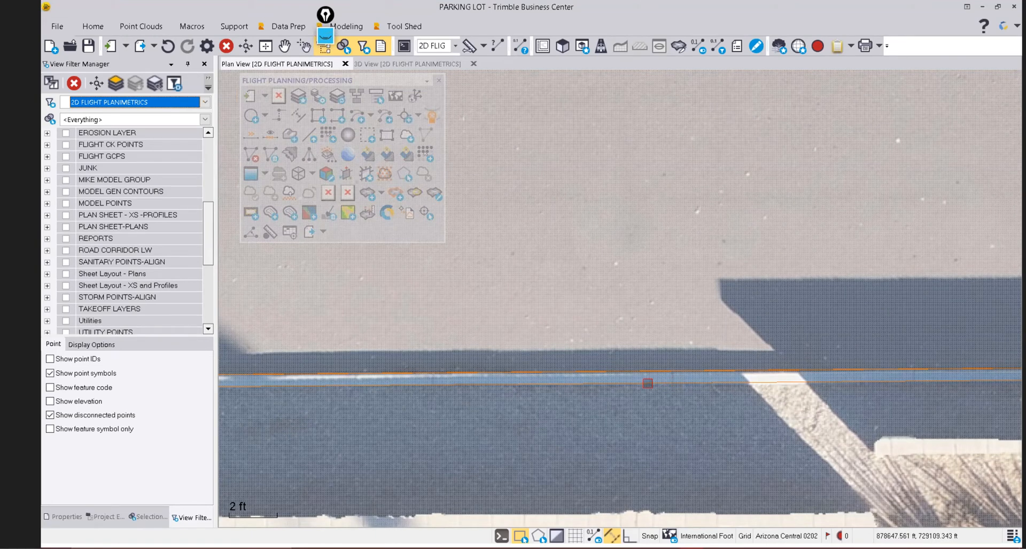
Zoom out and pan until the whole site's orange and green linework is visible.
mouse_move(648, 383)
scroll(755, 364, down, 1)
scroll(755, 364, down, 1)
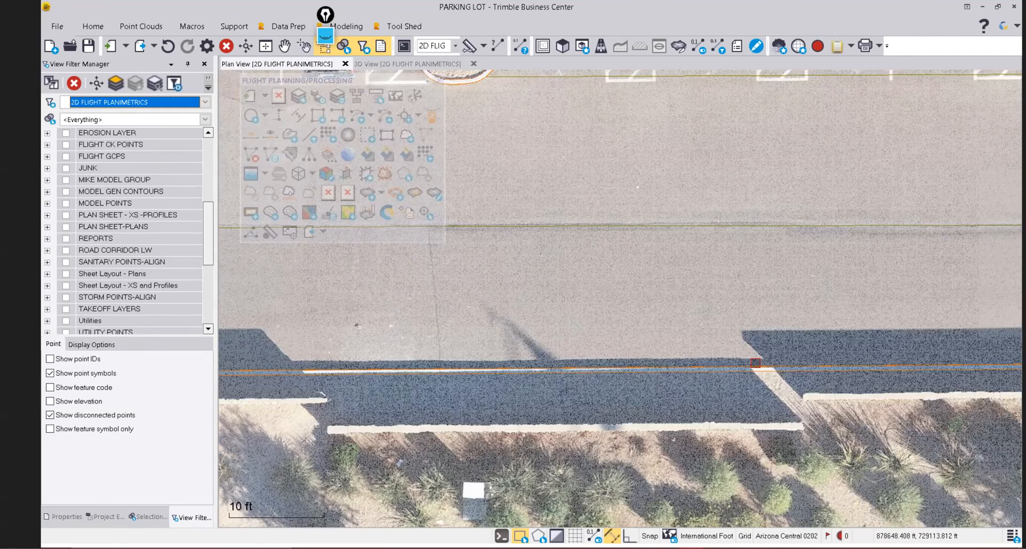
scroll(755, 363, down, 1)
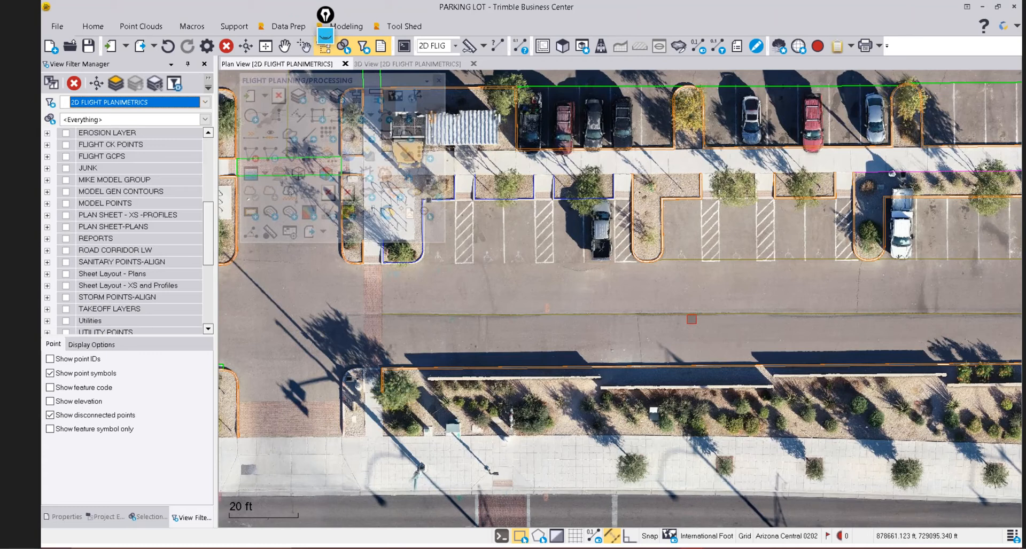
scroll(704, 310, down, 1)
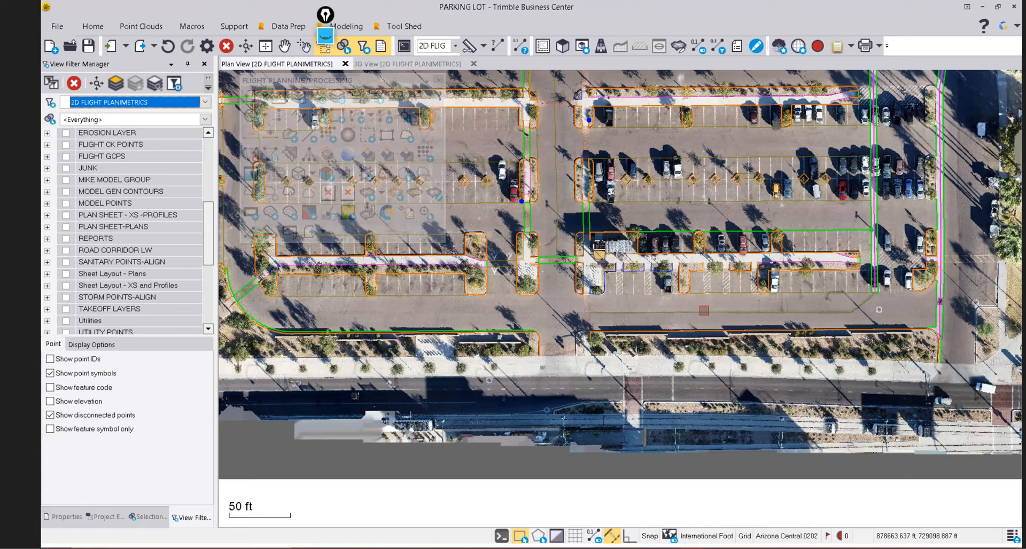
scroll(691, 309, down, 4)
middle_drag(607, 221, 526, 225)
scroll(522, 243, up, 2)
scroll(522, 242, down, 2)
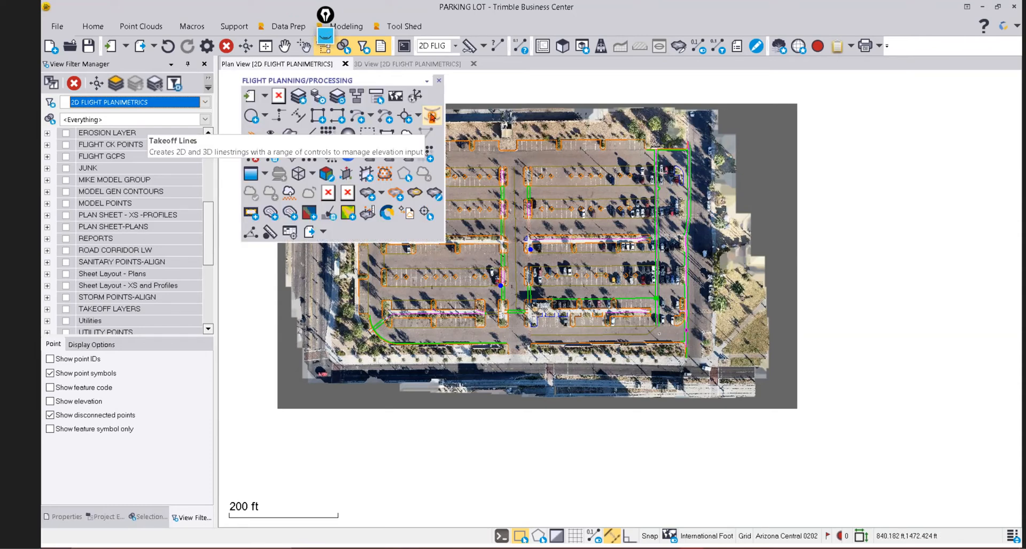
Start Takeoff Lines and acknowledge the Rockpile Solutions Trimble ID licence validation notice.
click(432, 116)
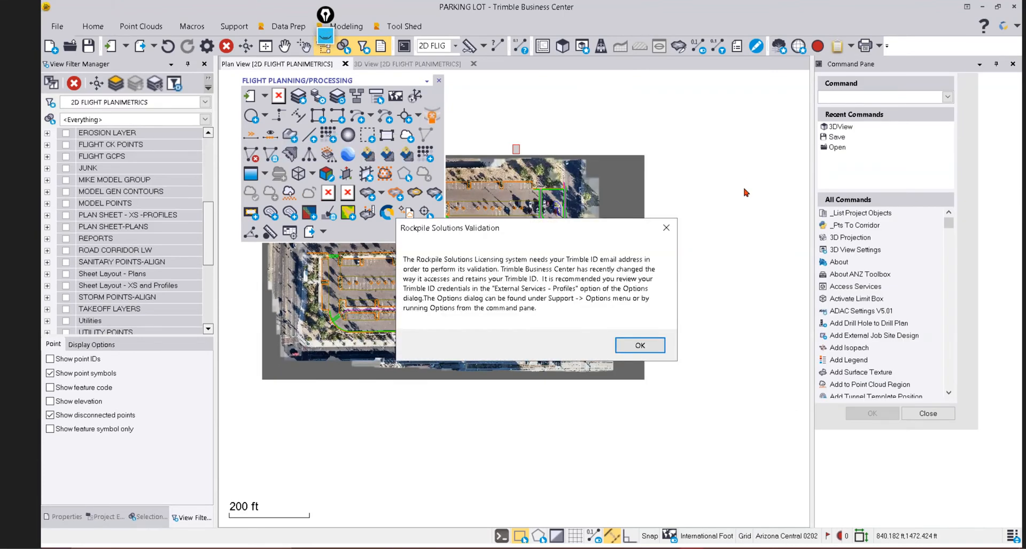
click(645, 345)
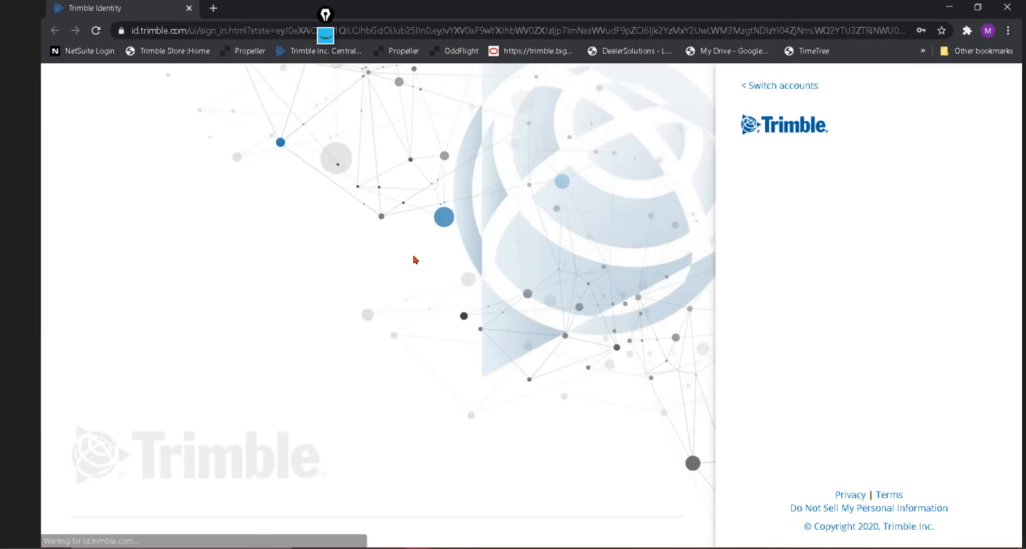
Sign in to Trimble Identity with the account e-mail and password.
click(778, 245)
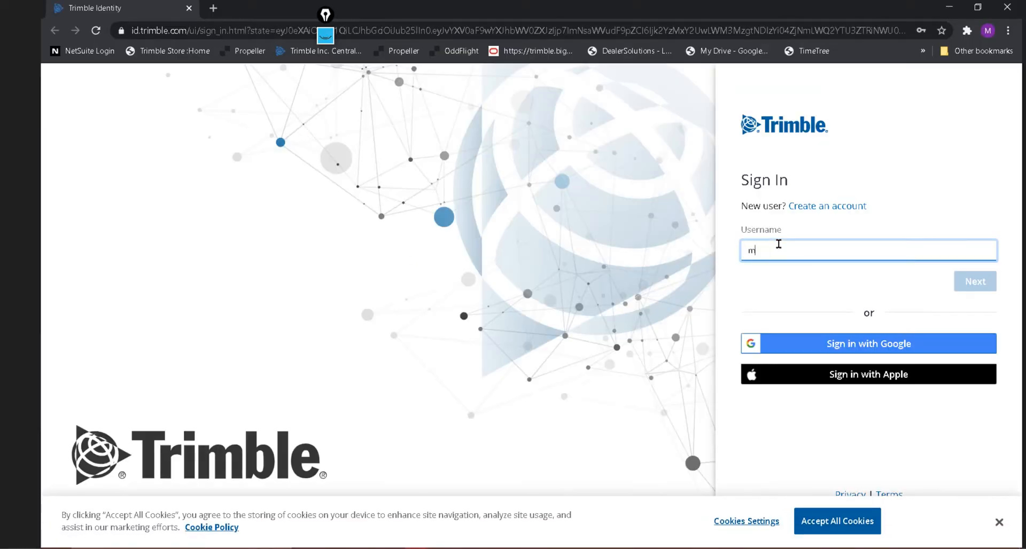
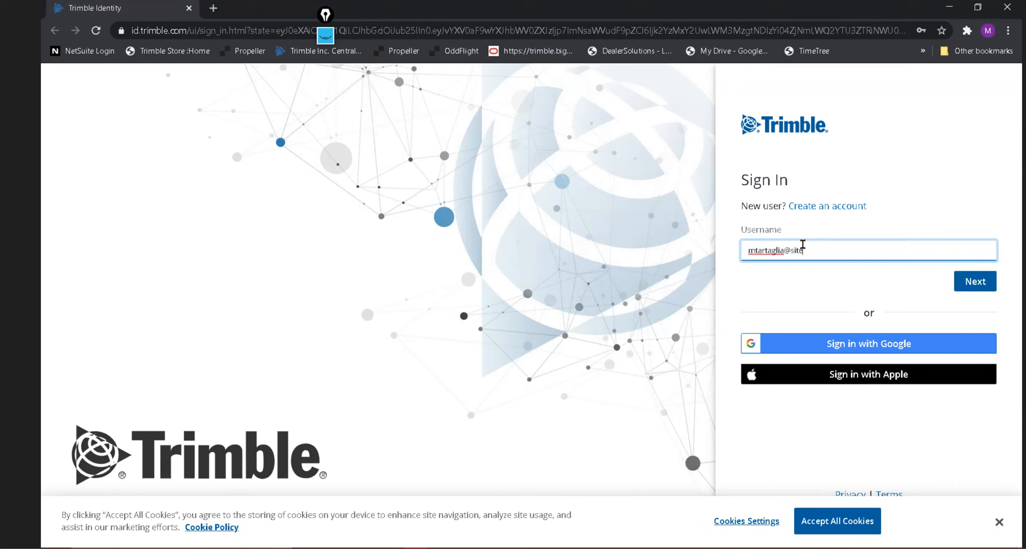
click(974, 283)
click(803, 251)
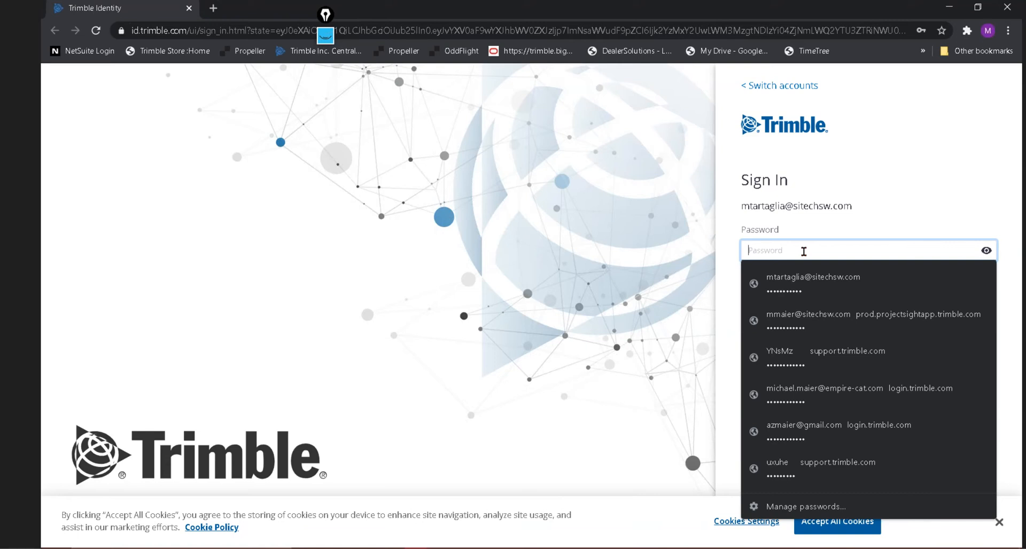
text(•••••••••••)
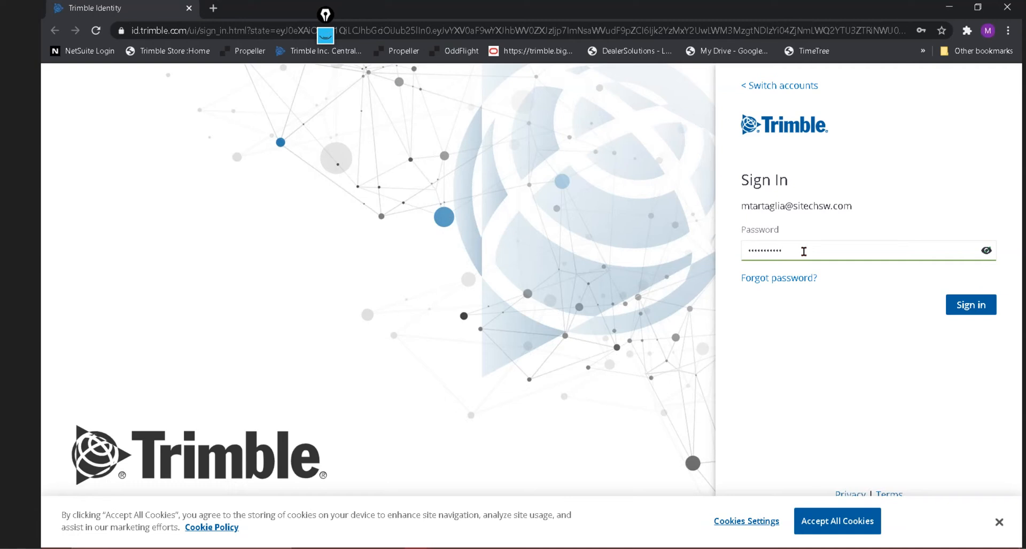
click(982, 307)
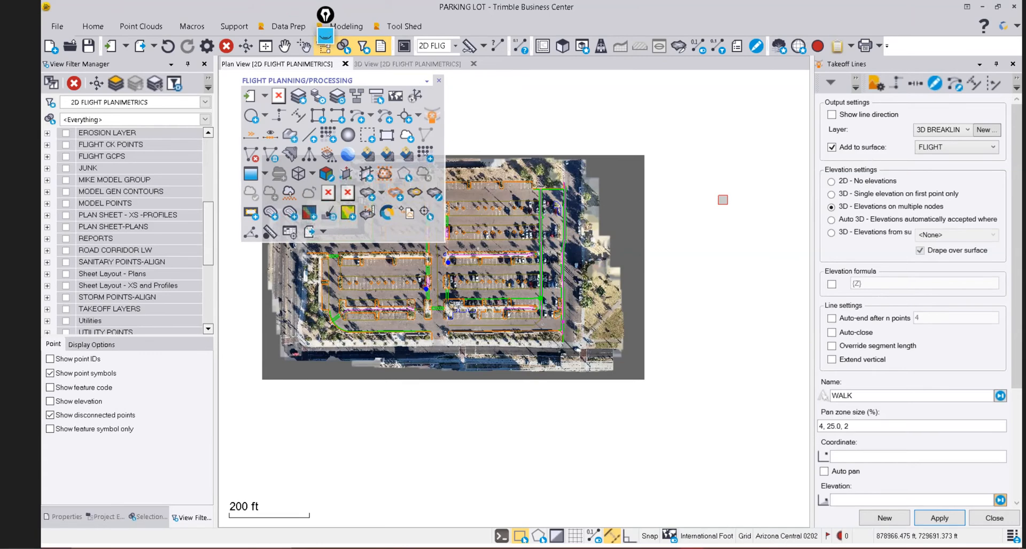
scroll(549, 183, up, 2)
scroll(544, 185, up, 2)
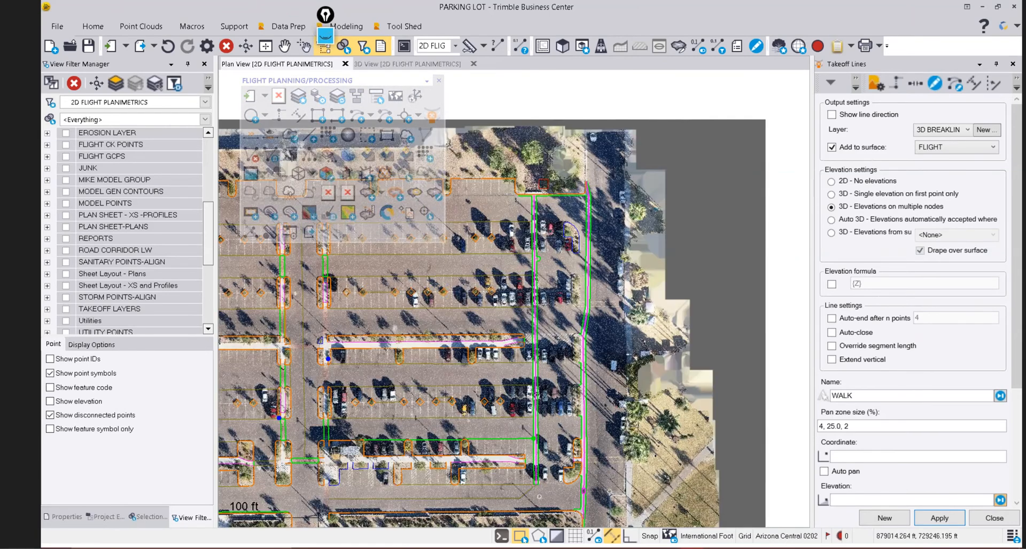
scroll(544, 185, down, 2)
middle_drag(467, 273, 537, 289)
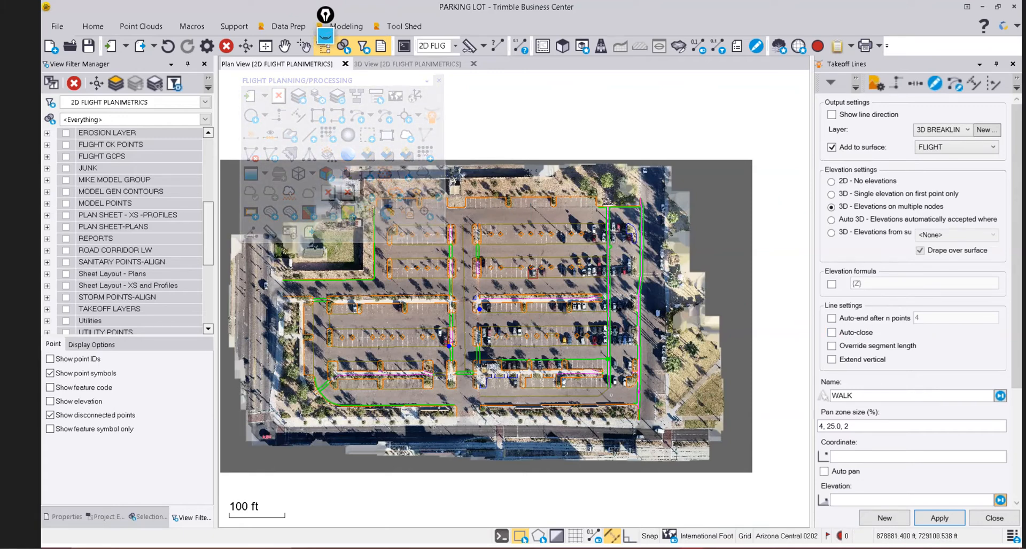
scroll(531, 275, up, 1)
scroll(554, 240, up, 10)
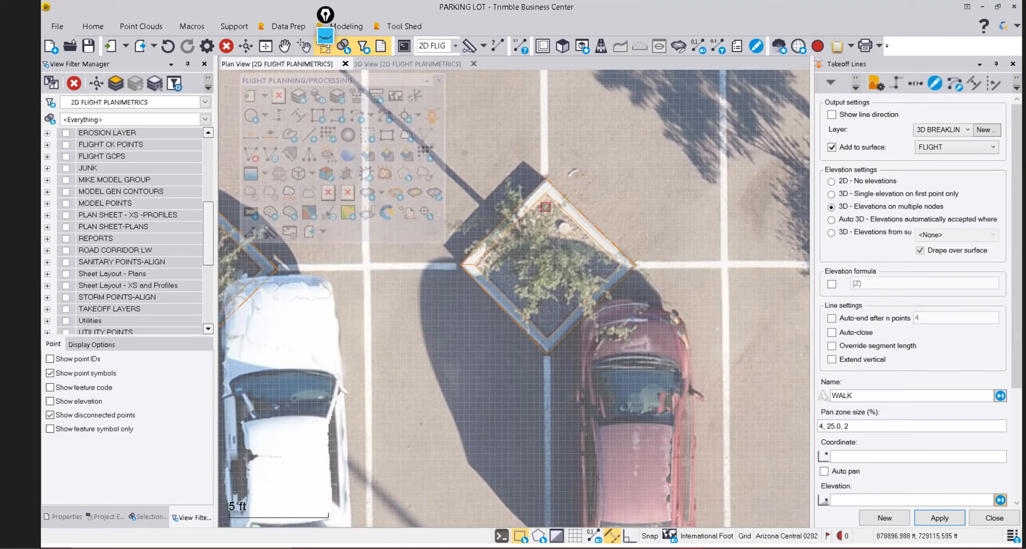
scroll(545, 210, down, 3)
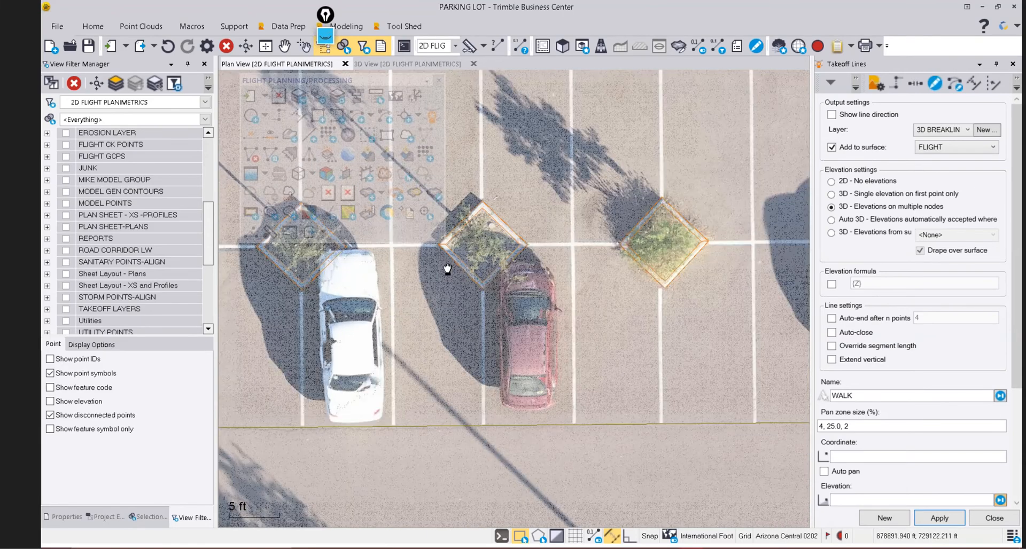
scroll(541, 241, down, 2)
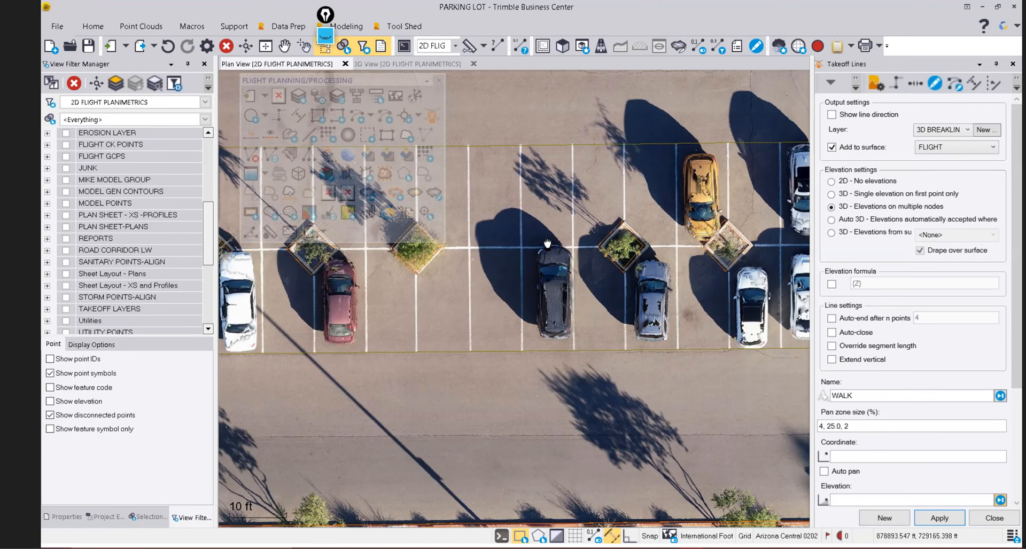
scroll(547, 244, down, 2)
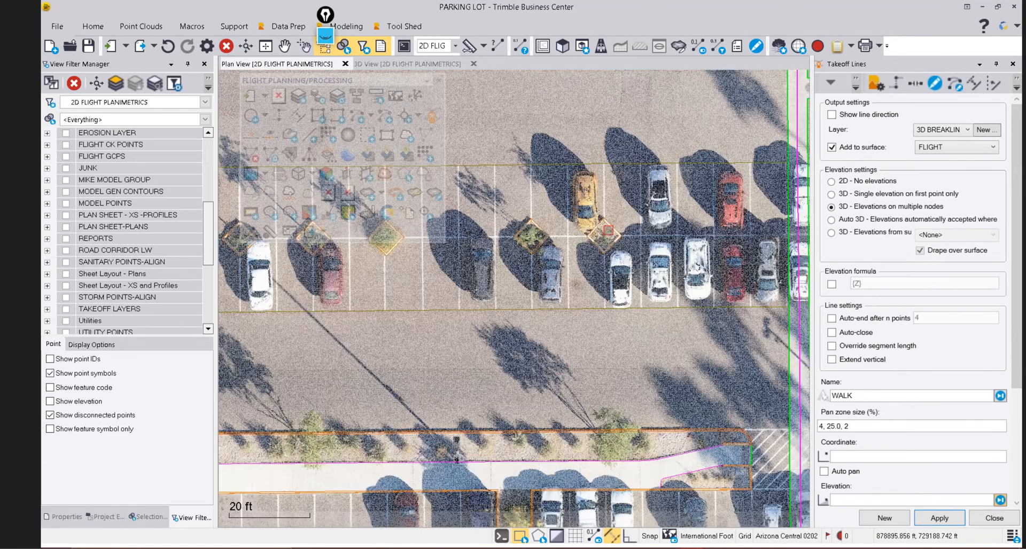
scroll(609, 230, down, 1)
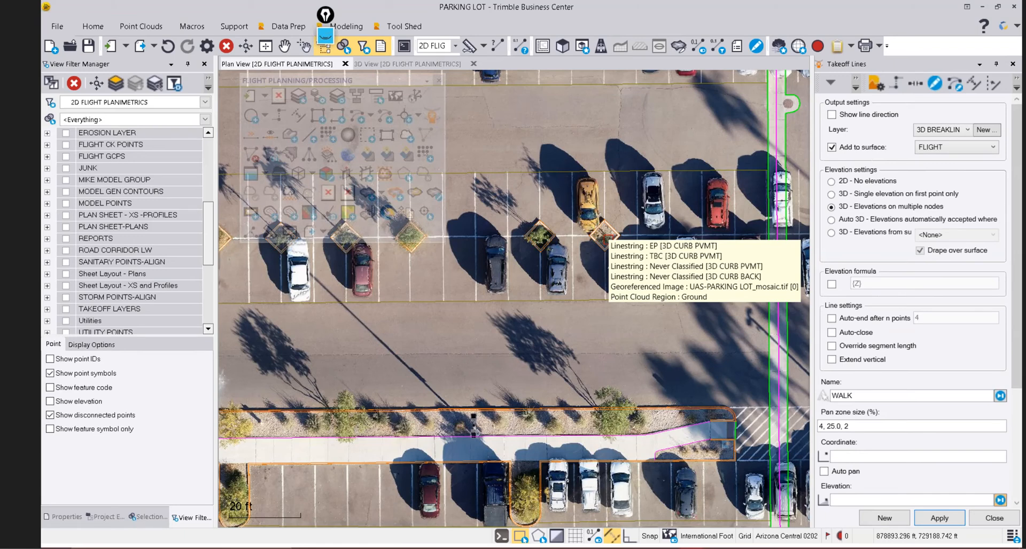
scroll(605, 235, down, 1)
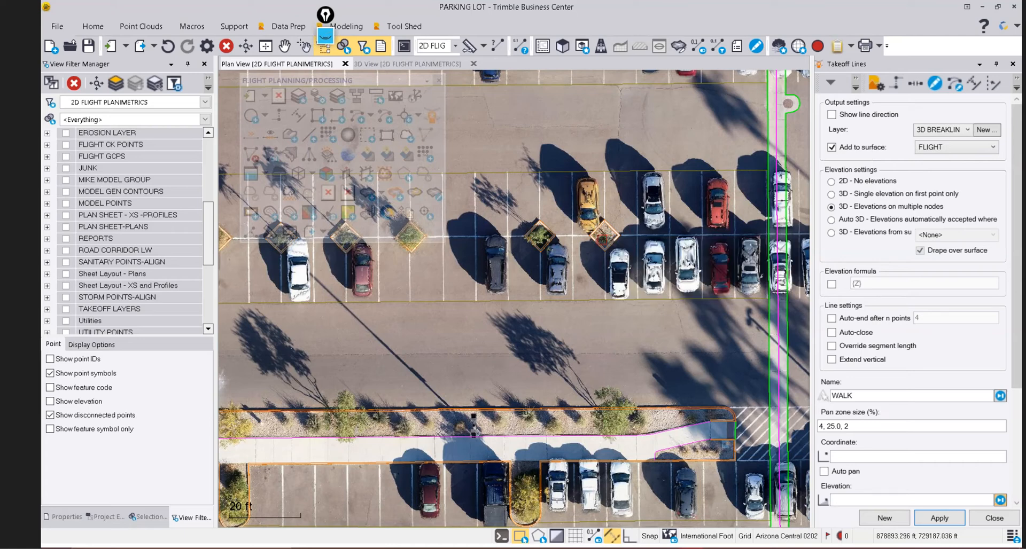
scroll(608, 225, down, 3)
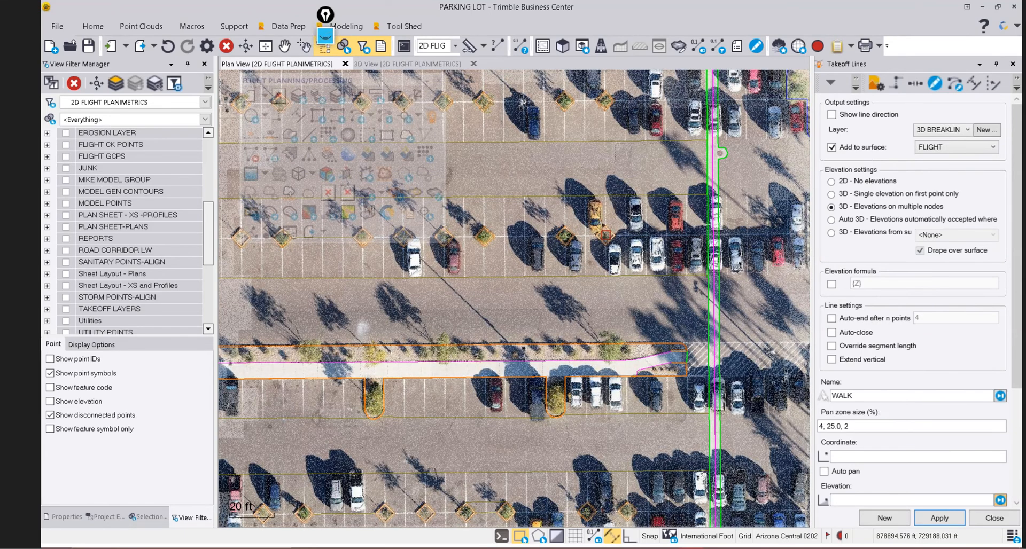
scroll(642, 326, up, 2)
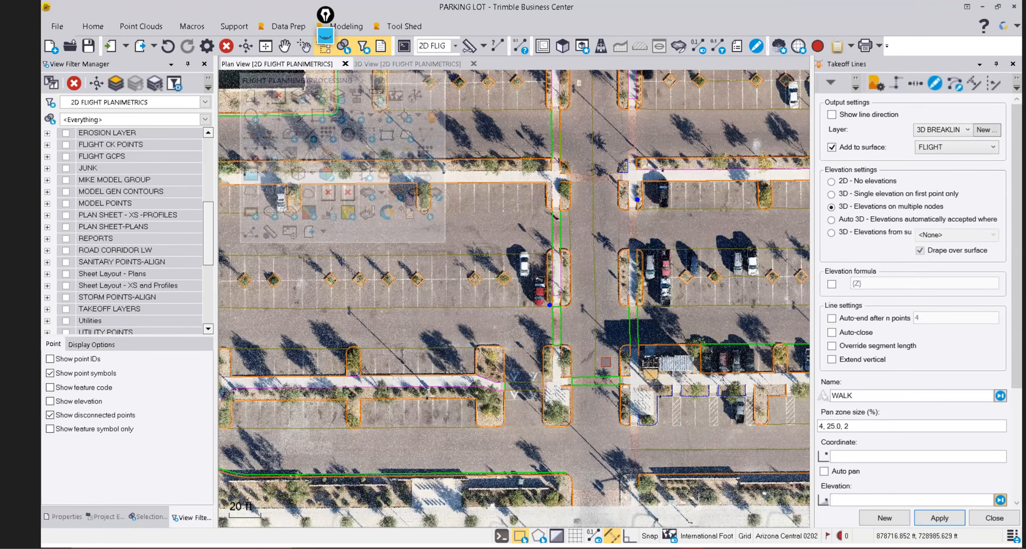
scroll(606, 362, up, 3)
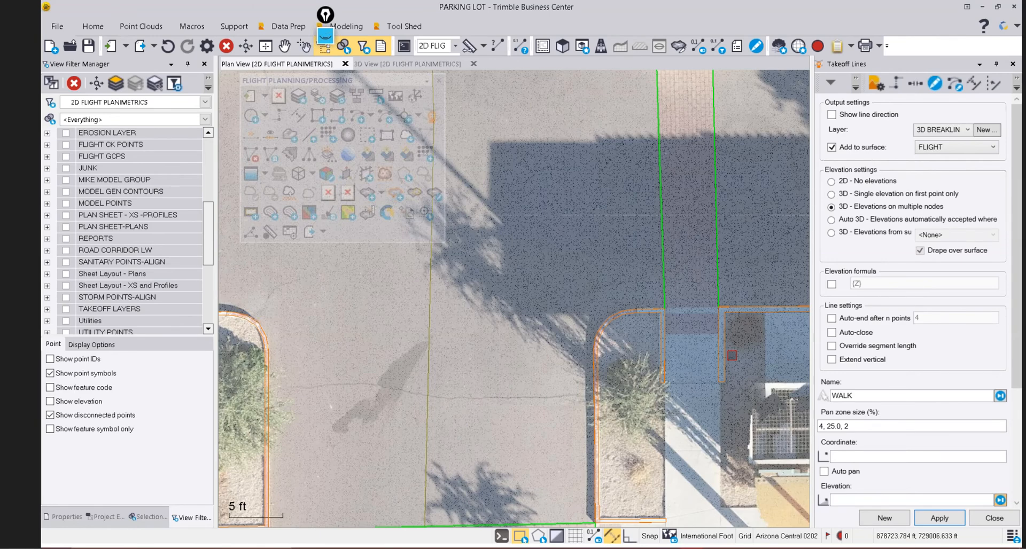
scroll(620, 348, up, 4)
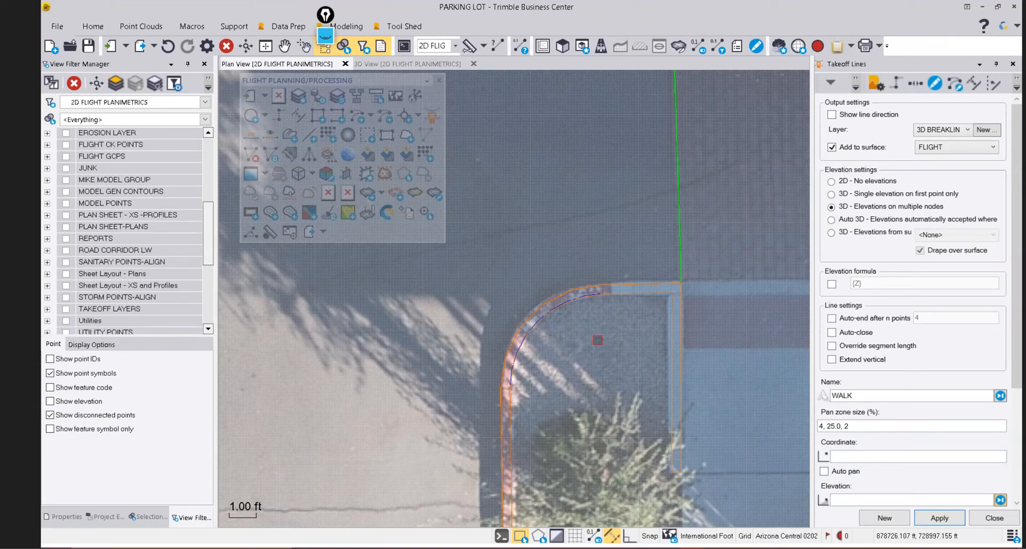
scroll(615, 322, down, 4)
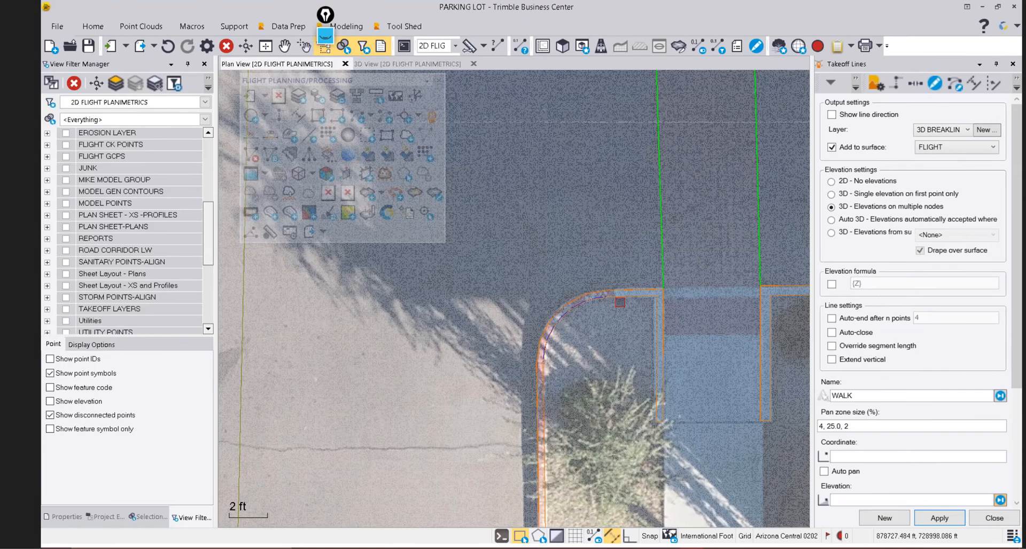
scroll(620, 302, down, 2)
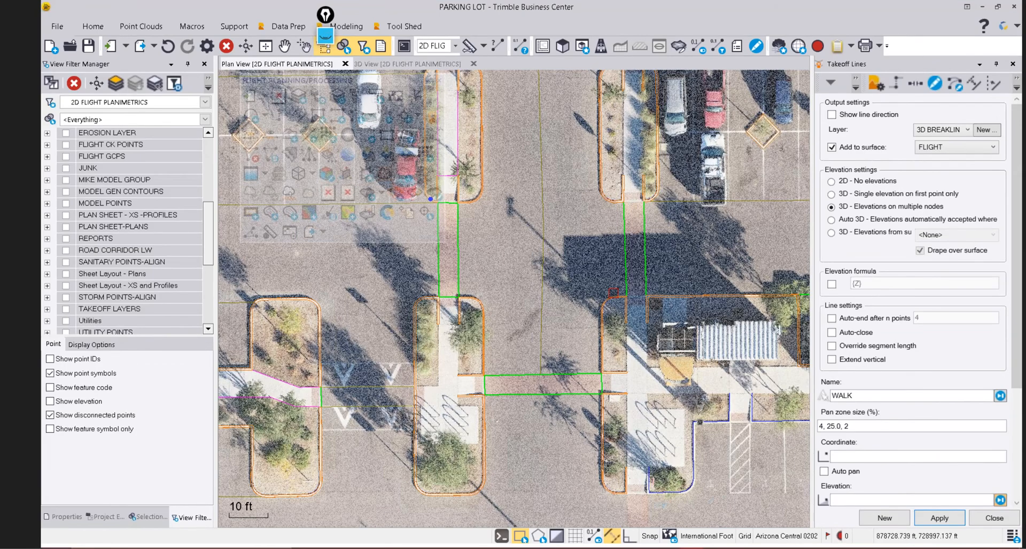
scroll(613, 292, down, 4)
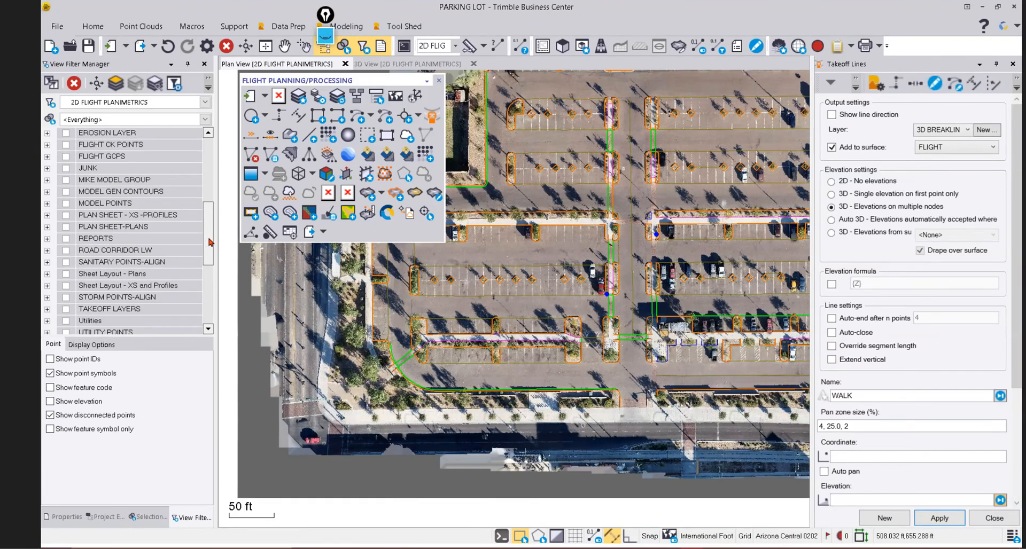
drag(212, 243, 212, 202)
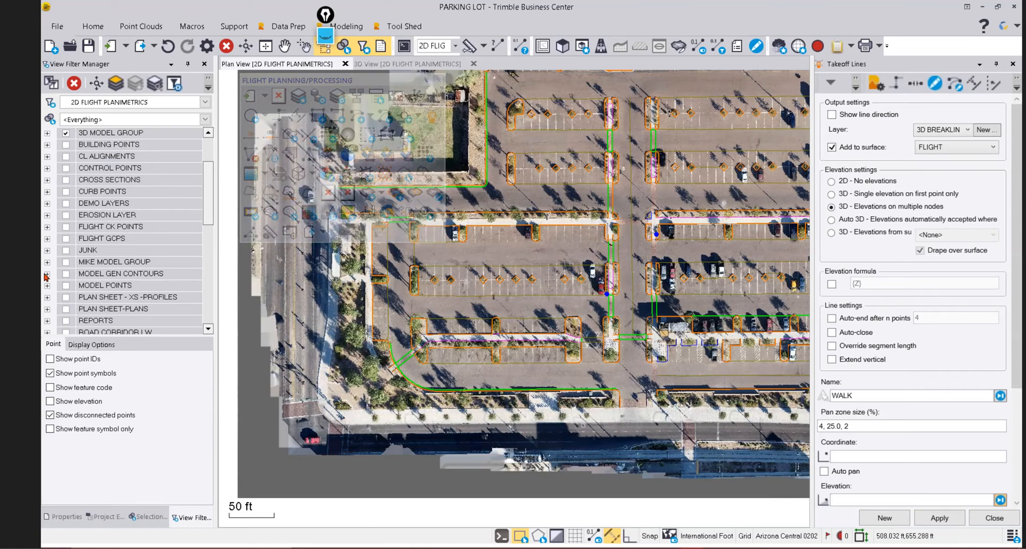
Turn on the MAIN SITE FG CONT contours under MODEL GEN CONTOURS and recenter the parking lot.
click(47, 274)
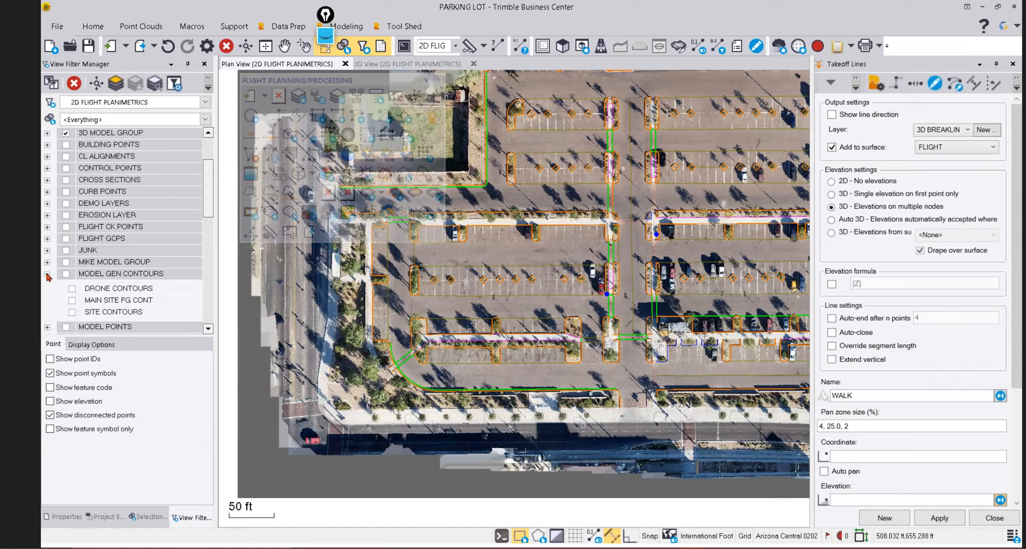
click(72, 301)
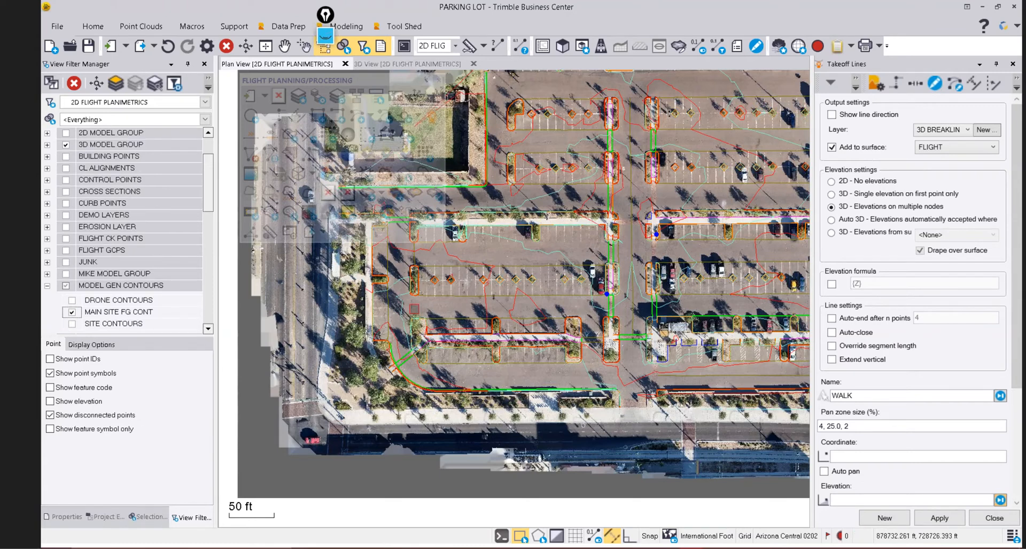
scroll(414, 309, down, 2)
middle_drag(495, 279, 485, 303)
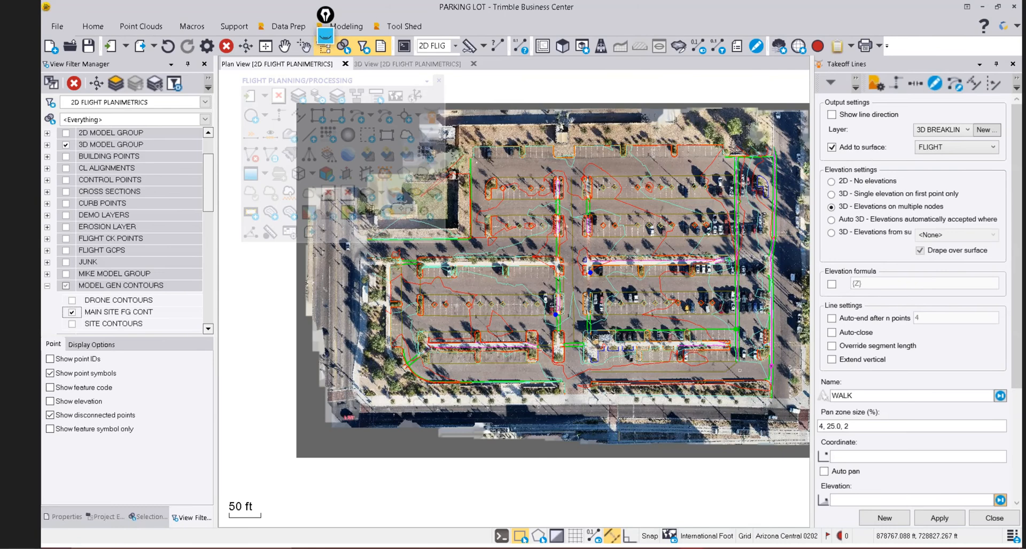
scroll(668, 211, up, 2)
scroll(662, 208, up, 2)
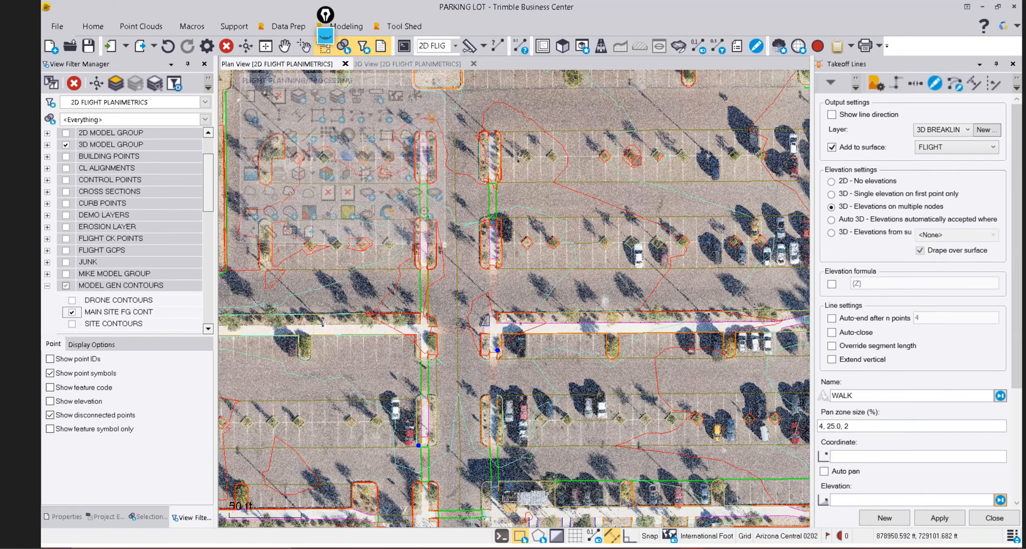
Close the line takeoff command pane and zoom in on one planter island's red boundary line.
click(987, 519)
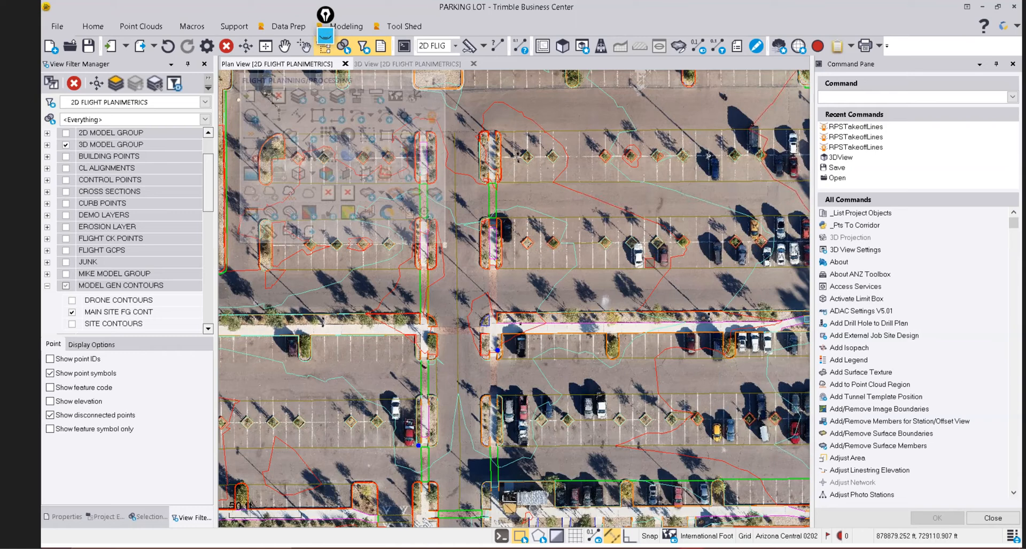
scroll(656, 252, down, 2)
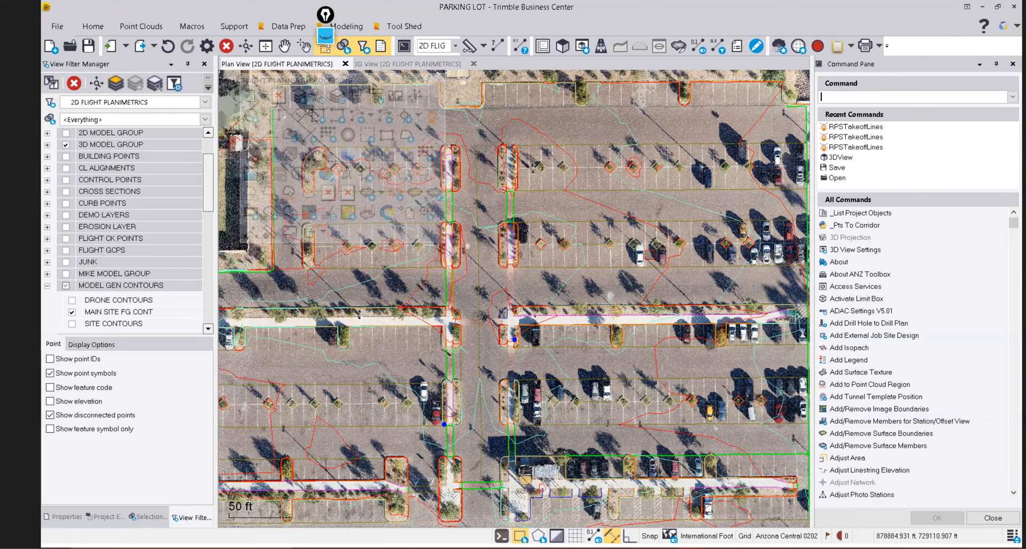
click(982, 520)
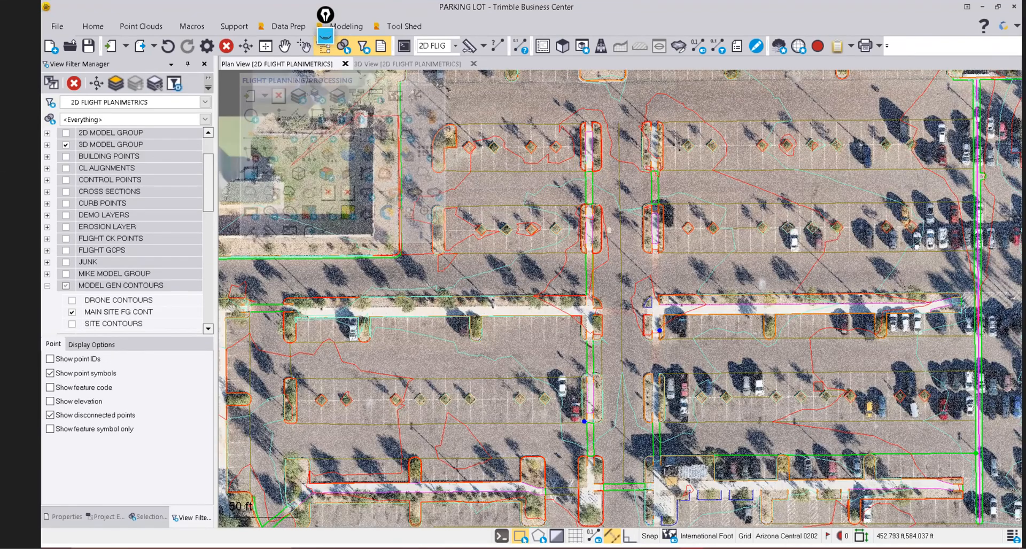
scroll(562, 170, up, 3)
middle_drag(562, 170, 620, 226)
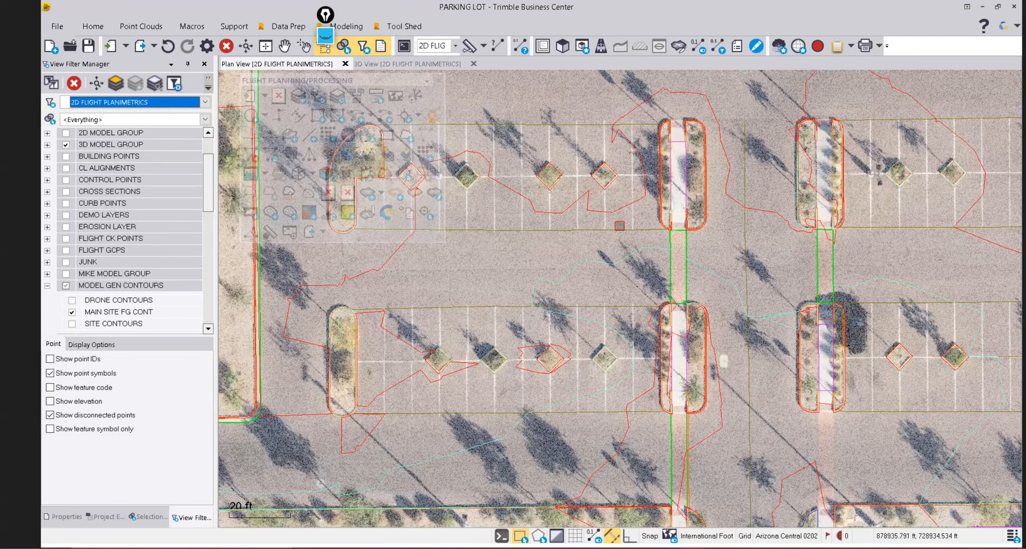
scroll(568, 221, down, 1)
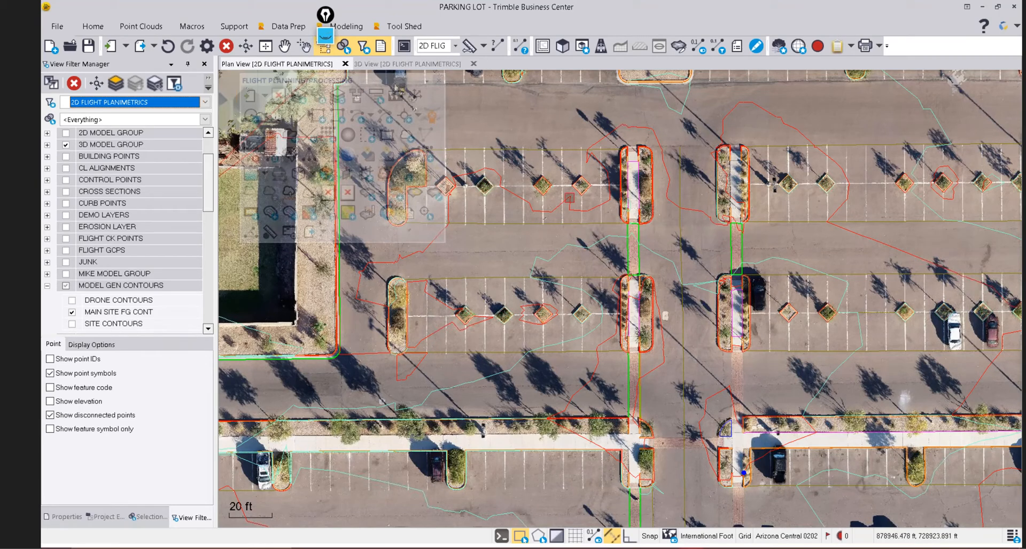
scroll(546, 190, up, 1)
scroll(544, 187, up, 10)
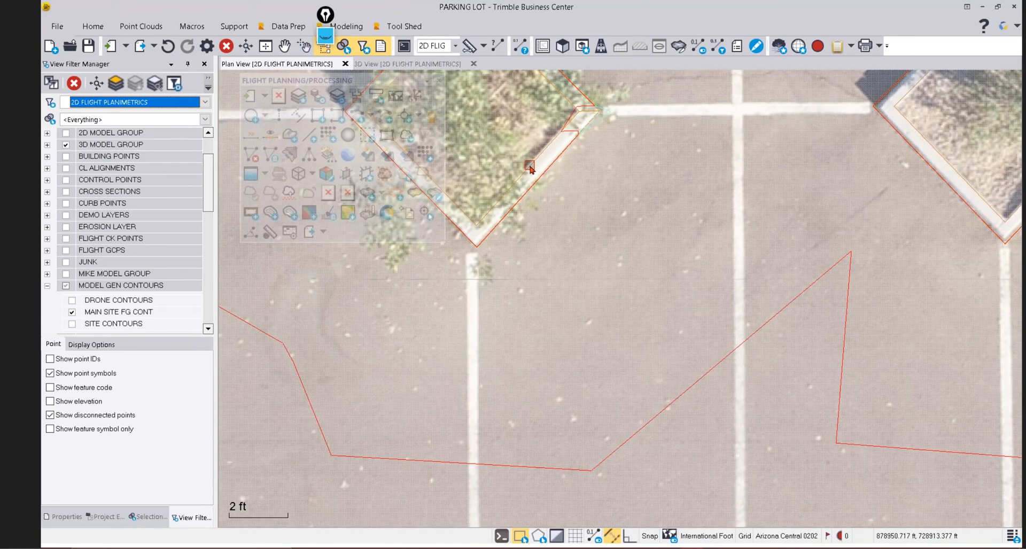
Show the planter boundary linestring in the Profile Viewer near 1239 ft and open Edit Linestring.
click(536, 156)
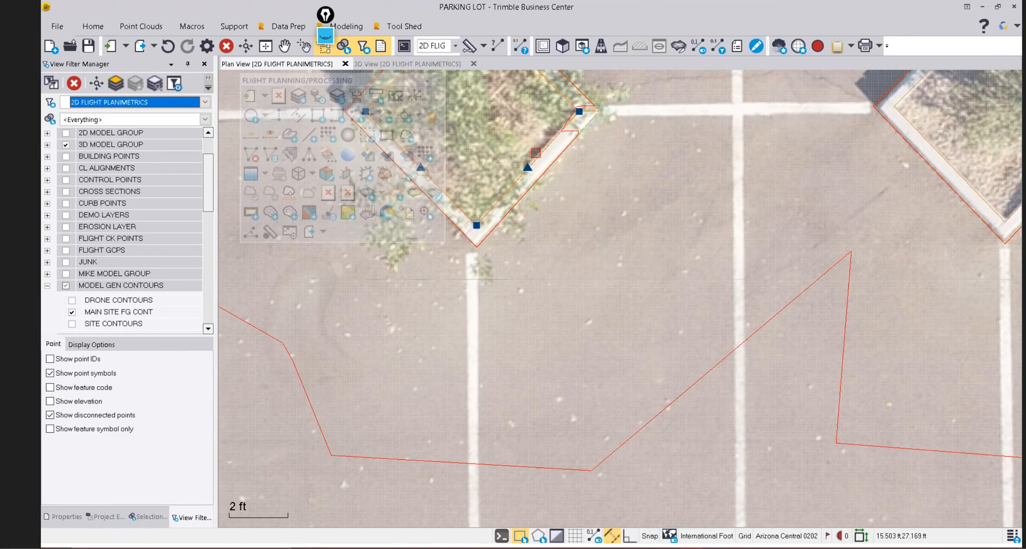
right_click(537, 156)
click(588, 359)
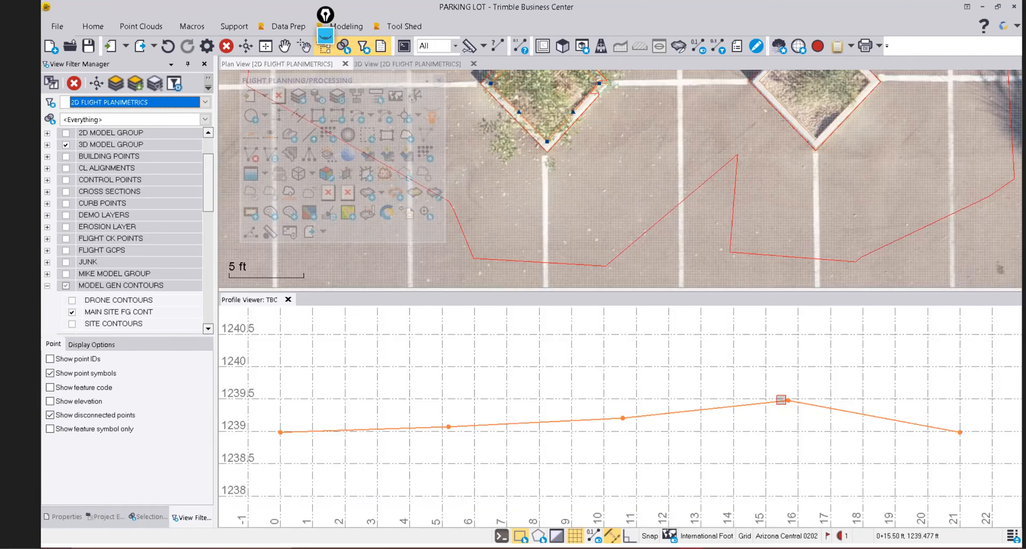
scroll(780, 401, down, 3)
scroll(719, 406, down, 2)
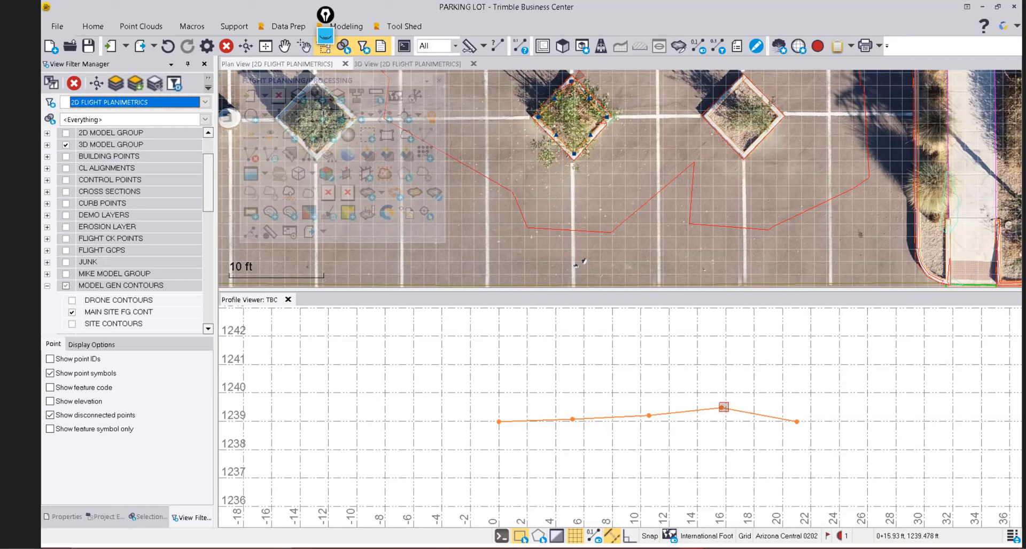
right_click(610, 348)
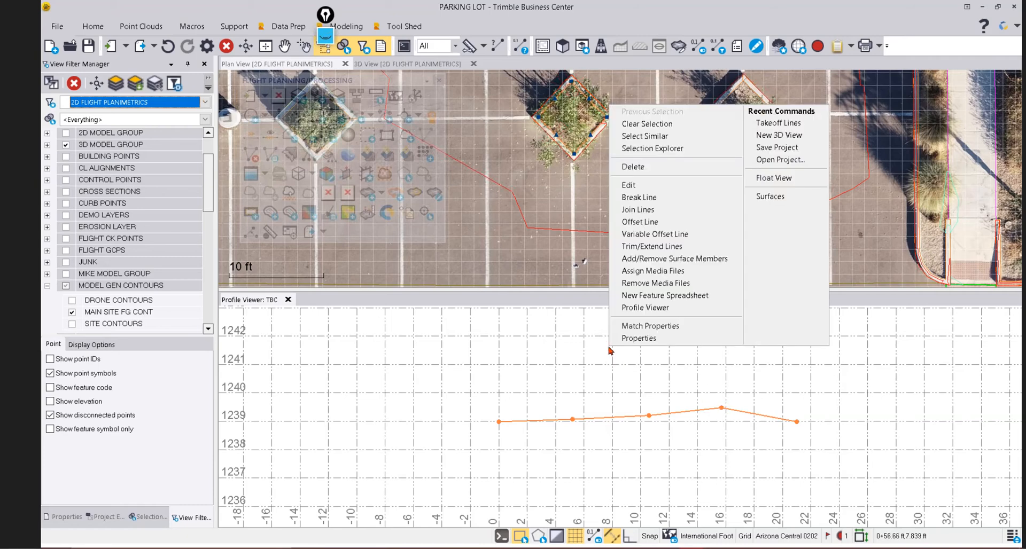
click(629, 185)
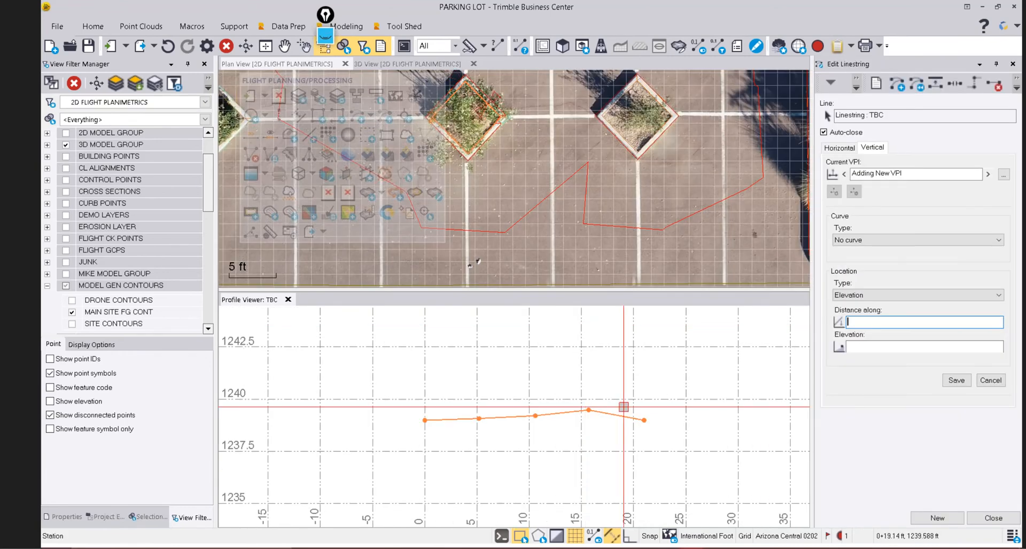
Flatten the profile spike at station 15.69, close Edit Linestring, and start Create Side Slope.
click(589, 410)
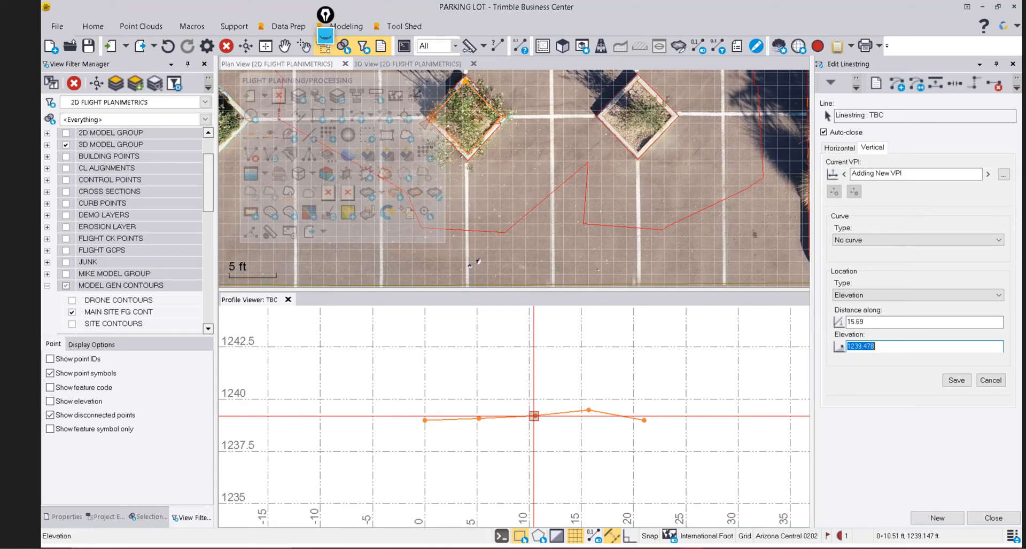
key(Return)
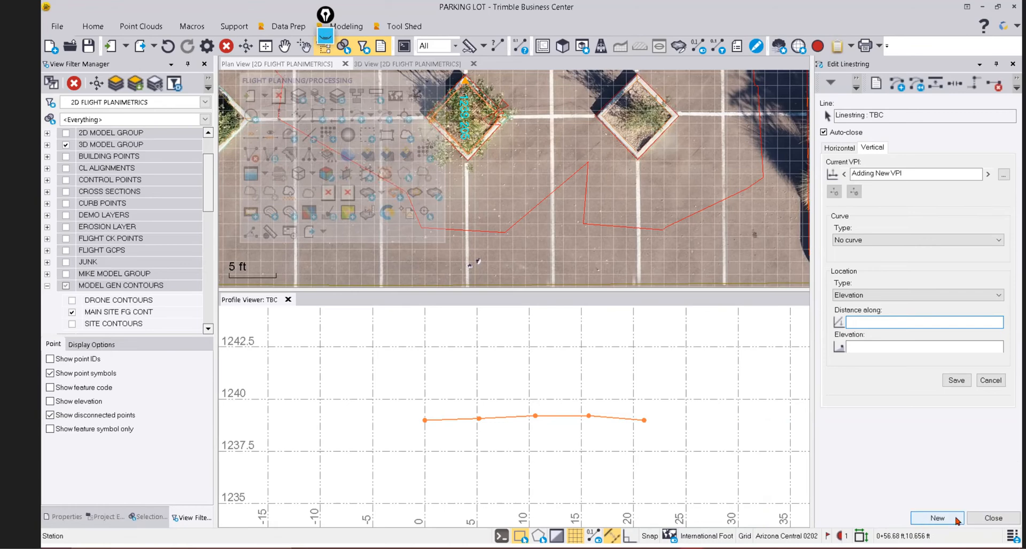
click(994, 519)
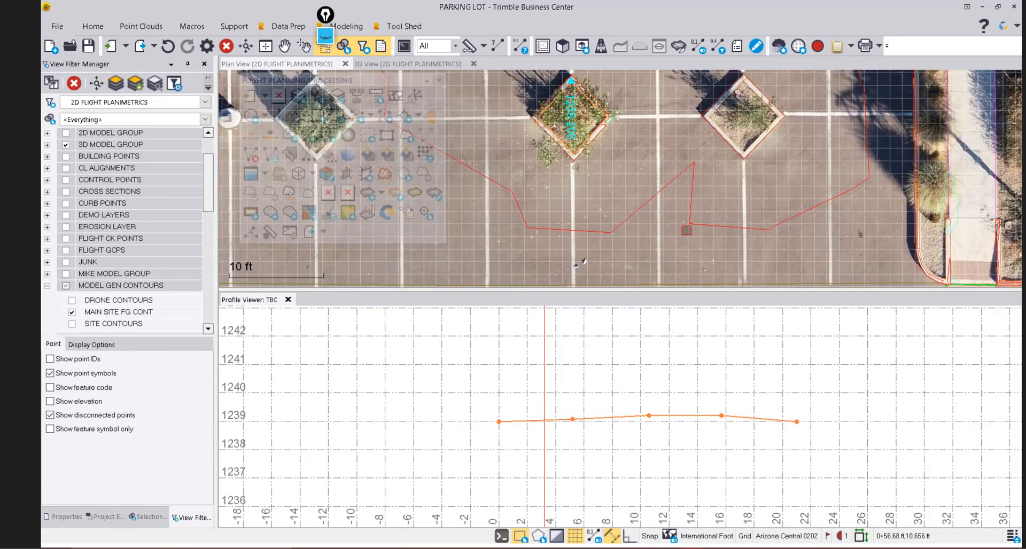
scroll(687, 216, down, 2)
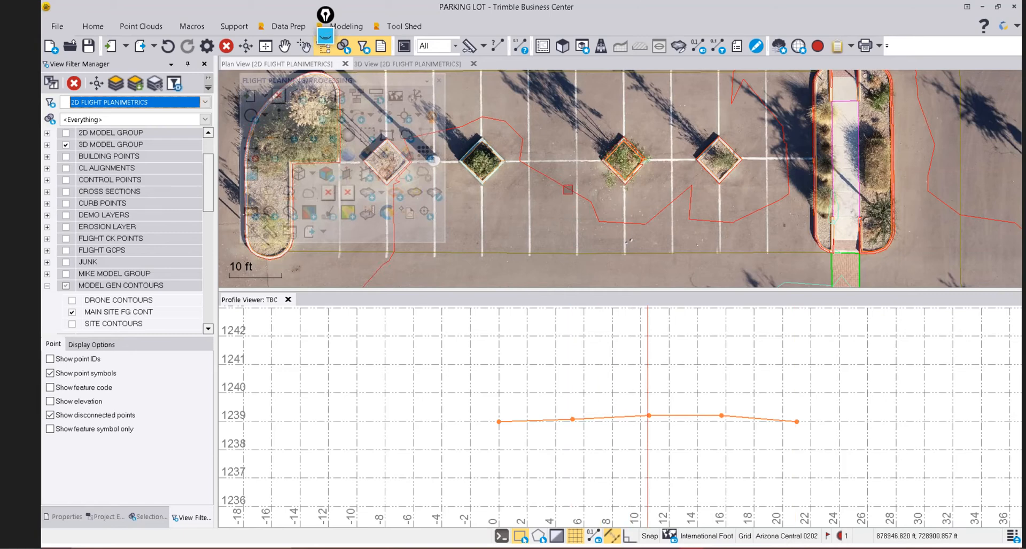
scroll(613, 149, up, 2)
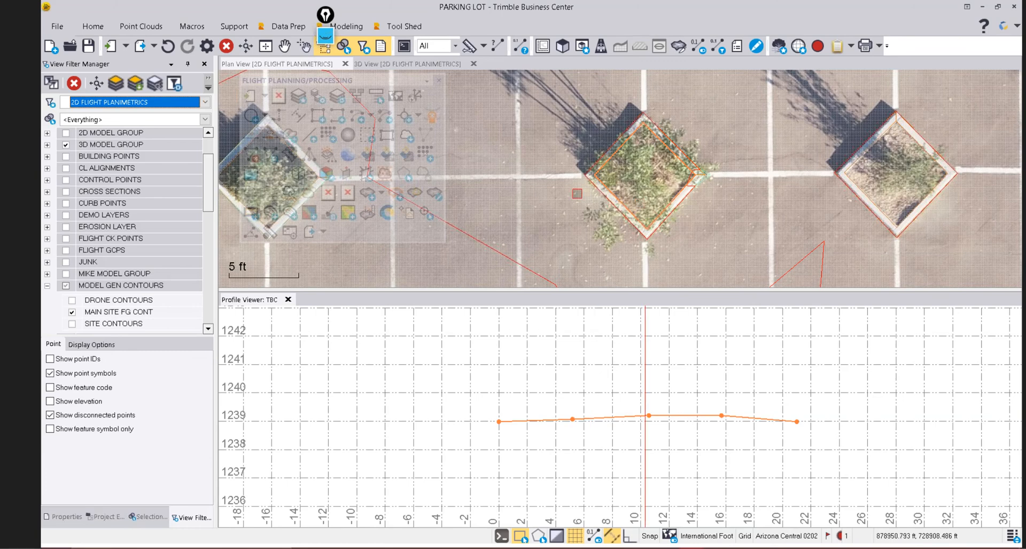
click(292, 137)
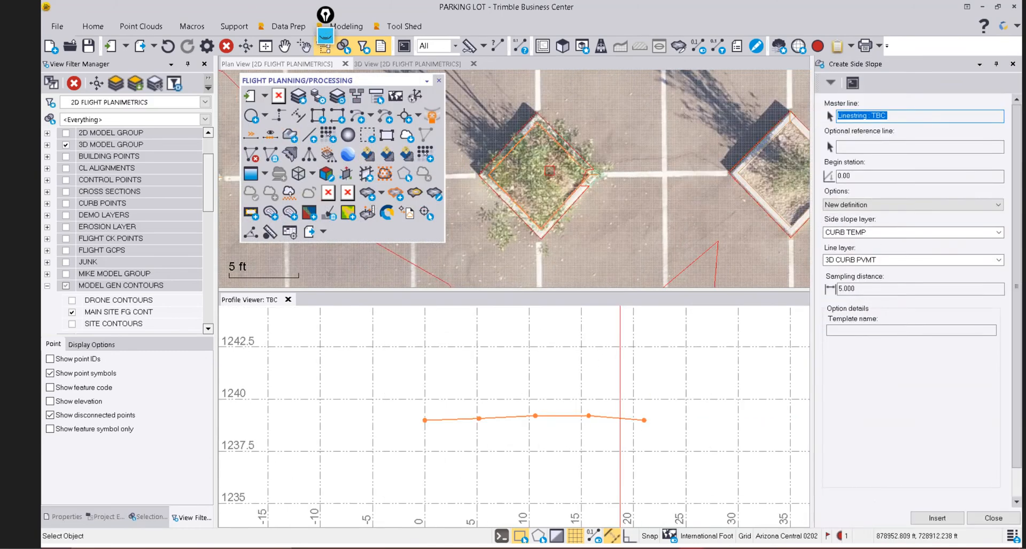
Set side slope Options to 'Copy definition - No edit', then close Create Side Slope.
click(865, 206)
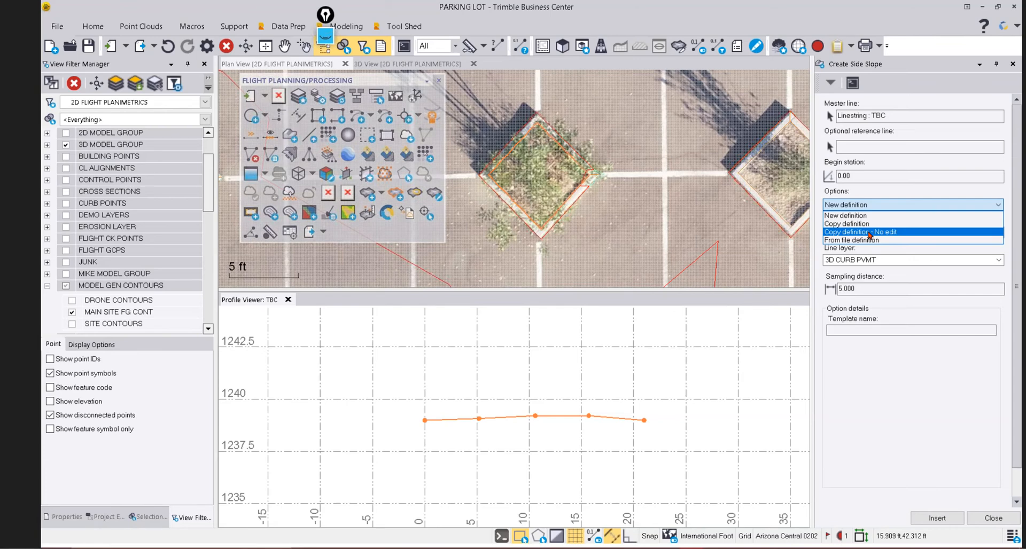
click(869, 232)
scroll(859, 373, down, 5)
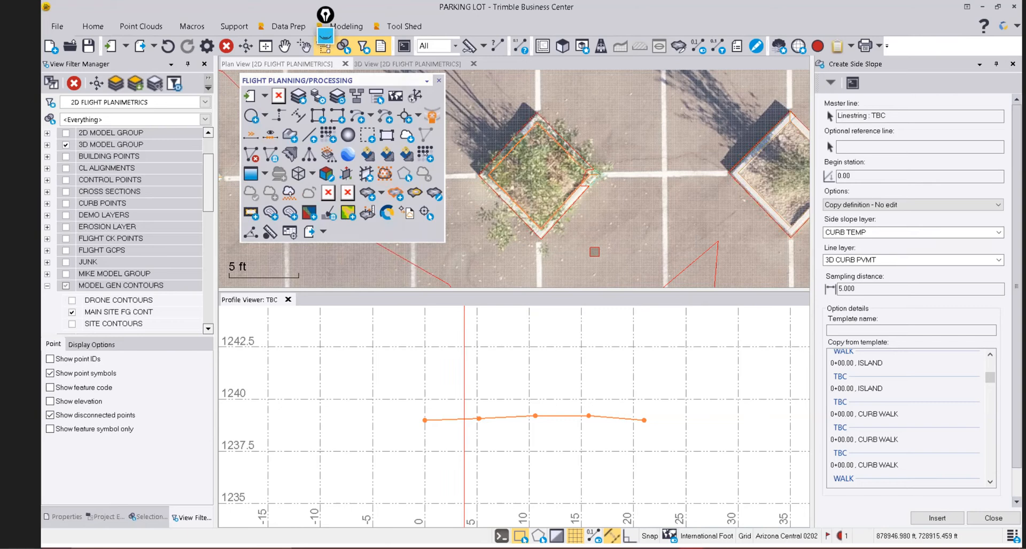
click(1007, 521)
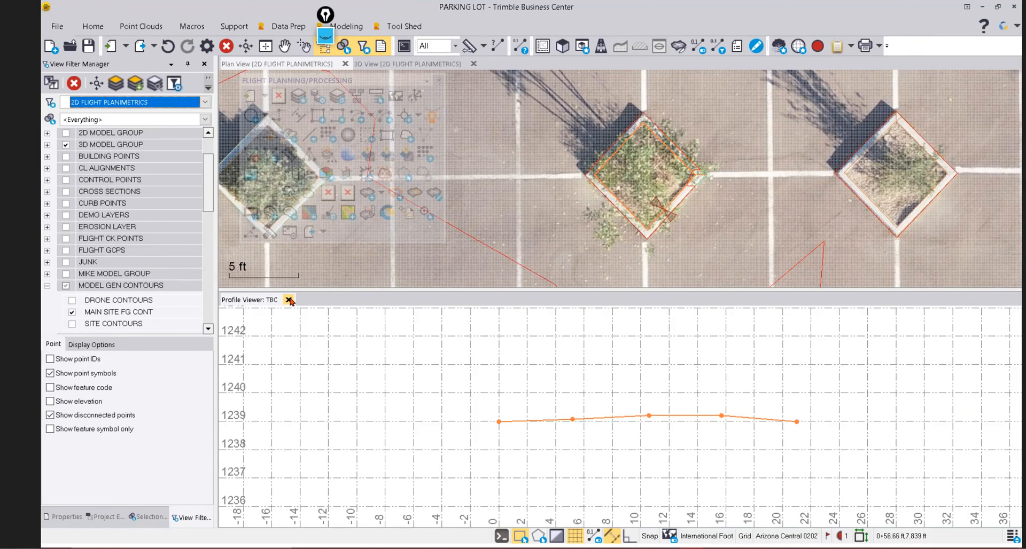
Close the Profile Viewer and select a diamond planter's boundary line in the plan view.
click(289, 300)
scroll(658, 262, up, 3)
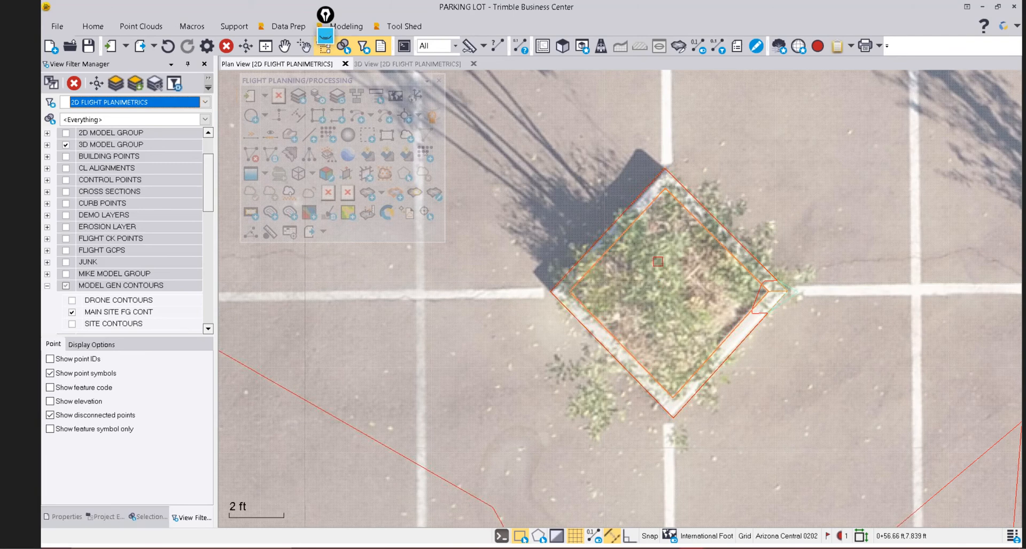
scroll(658, 262, down, 5)
click(641, 240)
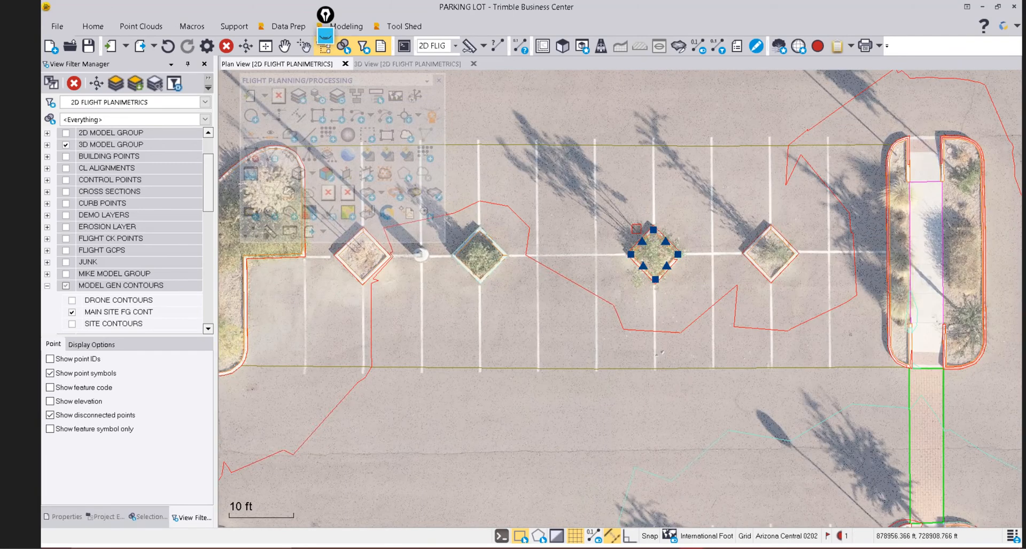
scroll(636, 229, down, 1)
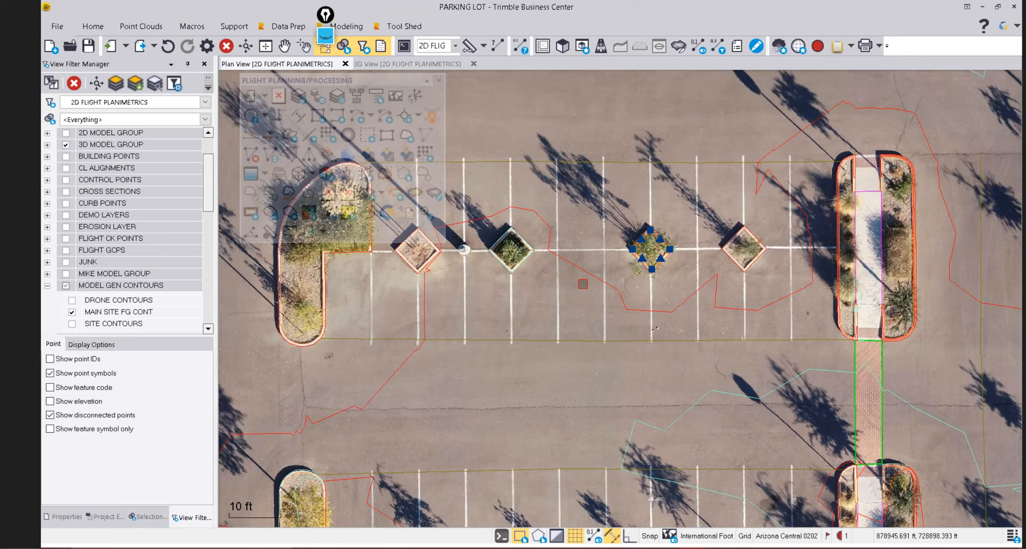
Zoom out over the parking lot and switch on the DRONE CONTOURS layer.
scroll(756, 220, down, 1)
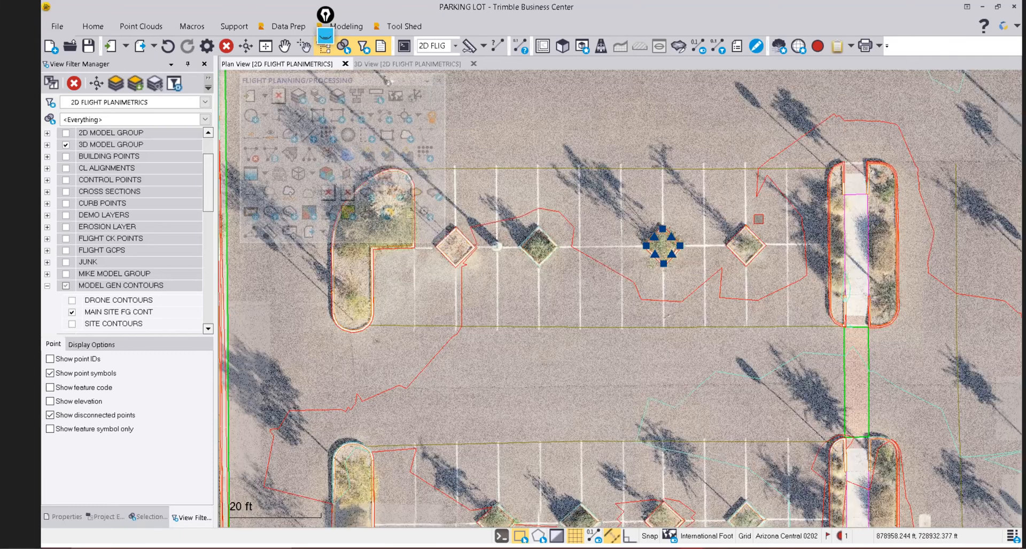
scroll(758, 219, down, 1)
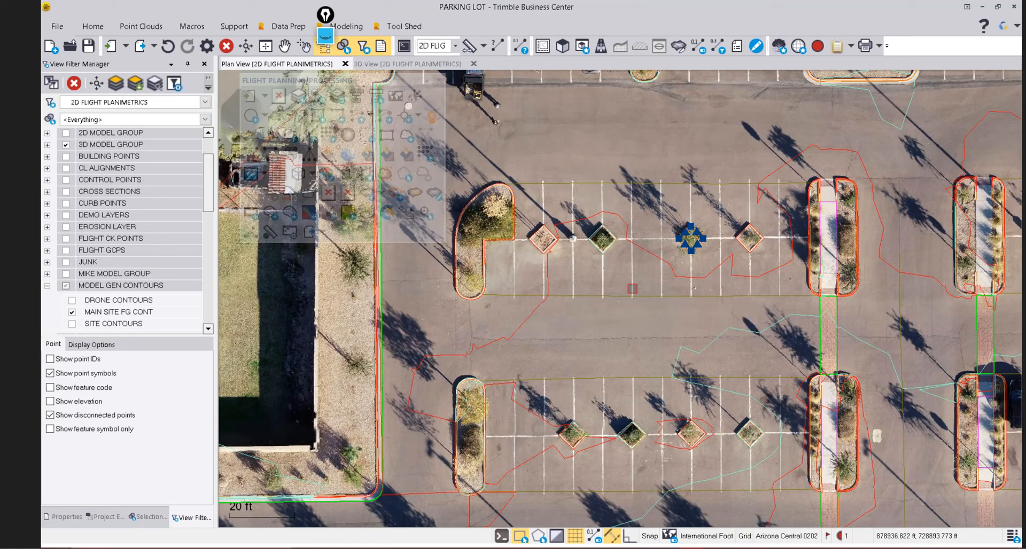
scroll(626, 281, down, 1)
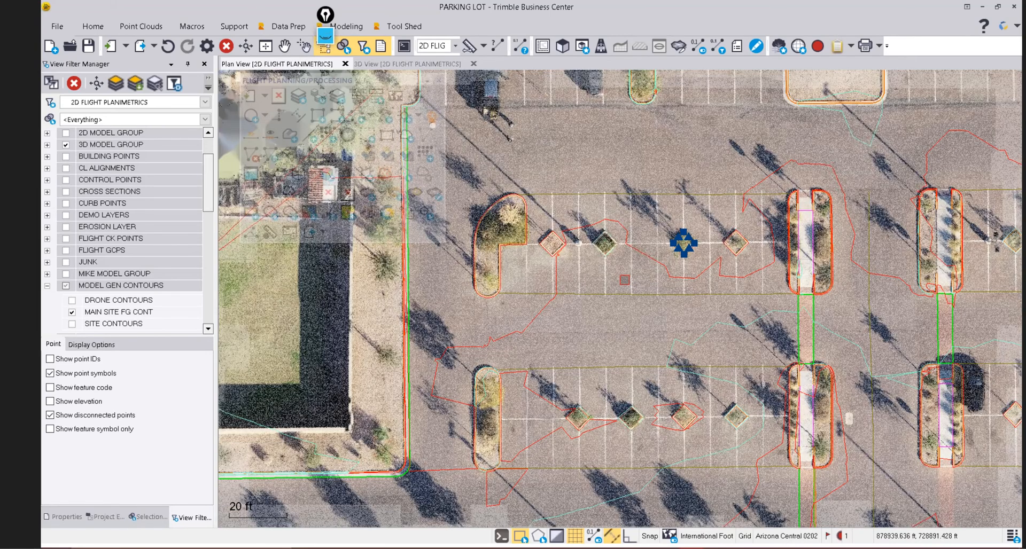
scroll(625, 280, down, 2)
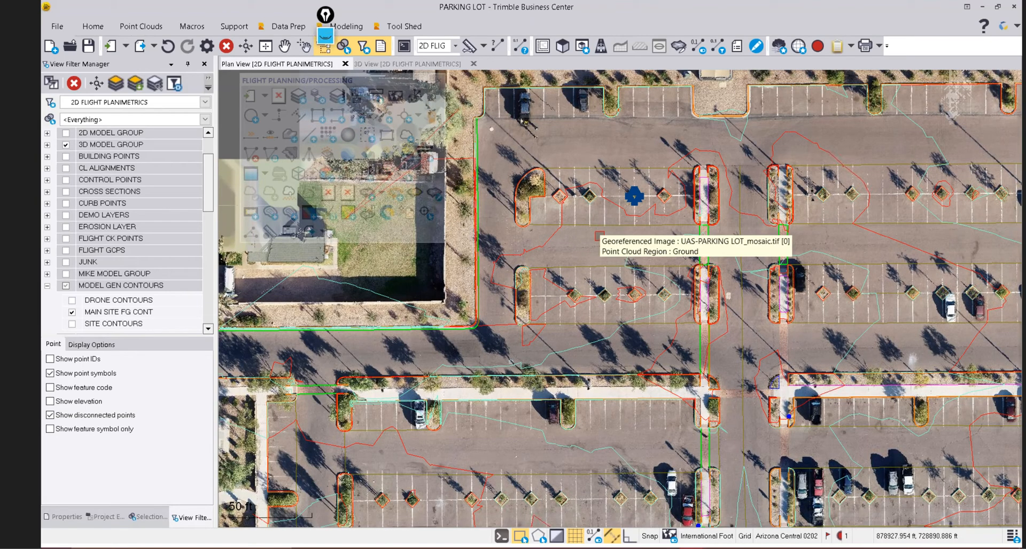
scroll(595, 236, down, 1)
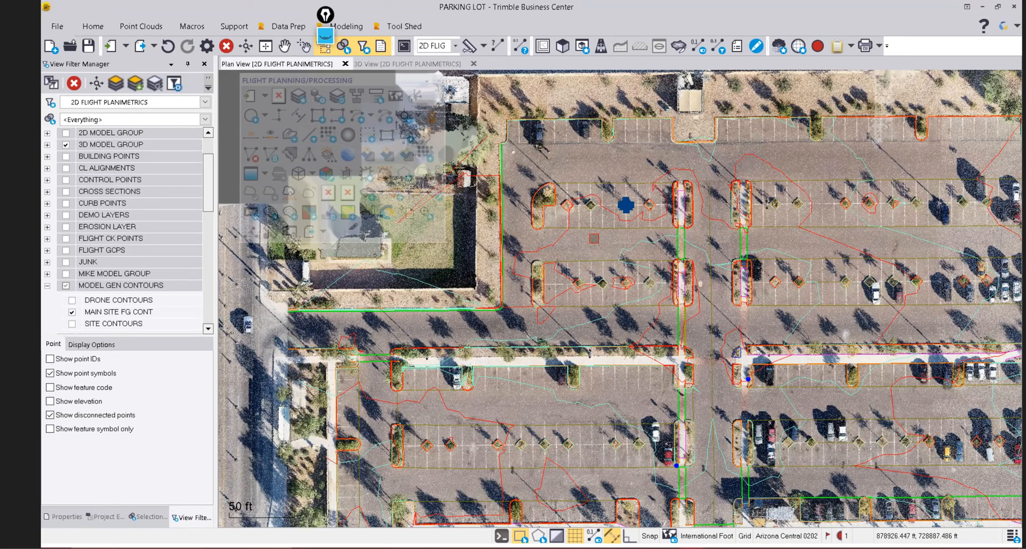
click(71, 300)
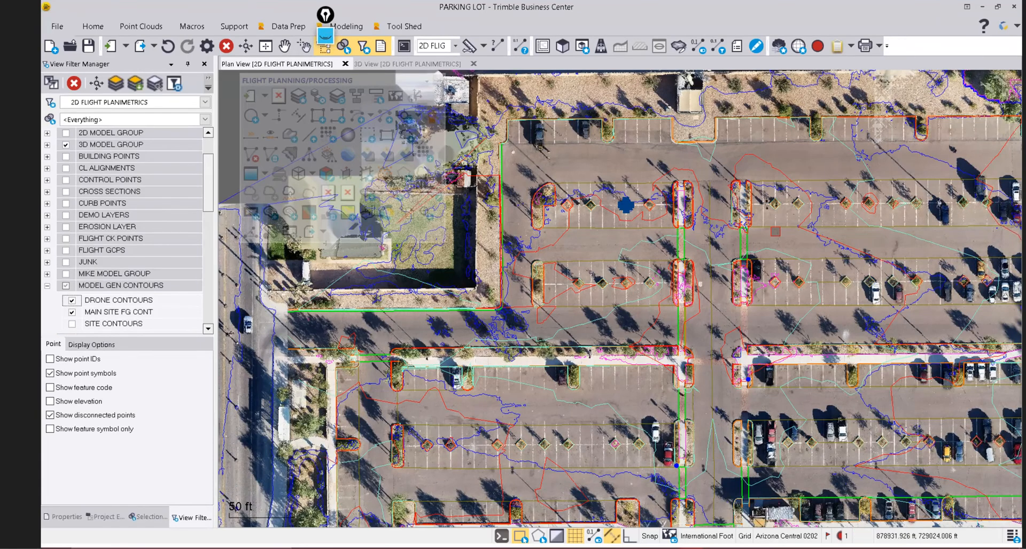
Zoom out to the road and lower lot, then hide DRONE CONTOURS and MAIN SITE FG CONT.
scroll(819, 240, up, 1)
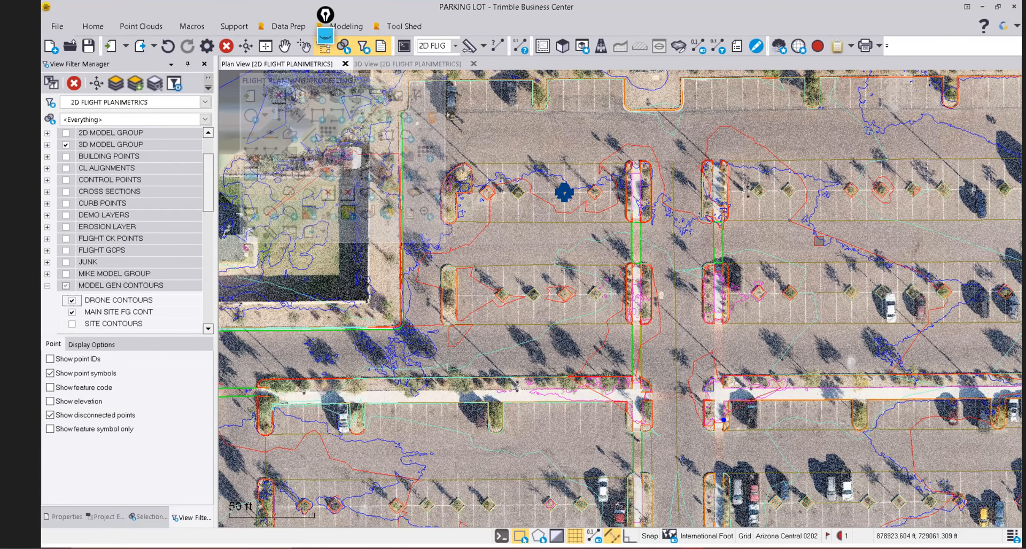
scroll(801, 240, down, 1)
middle_drag(904, 216, 810, 200)
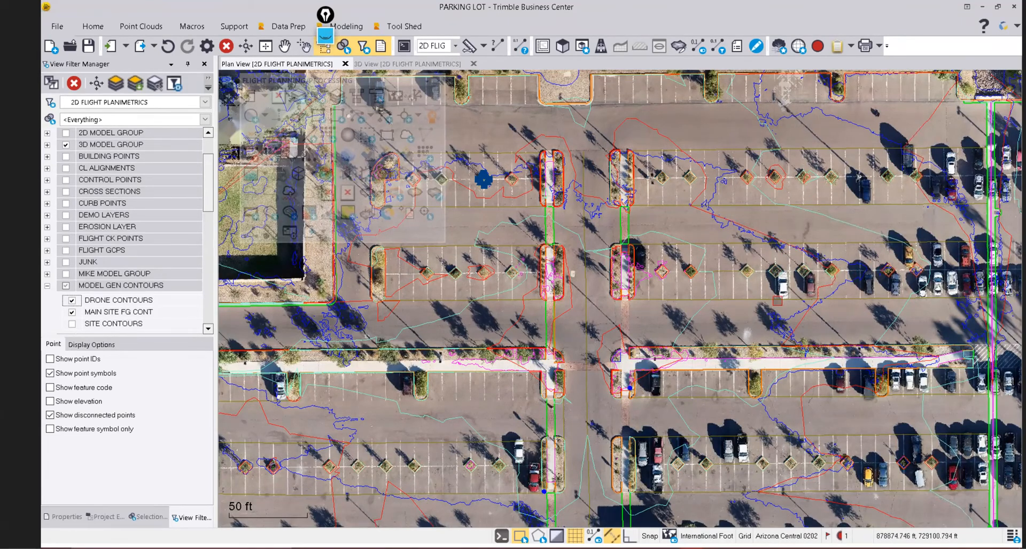
scroll(678, 284, down, 1)
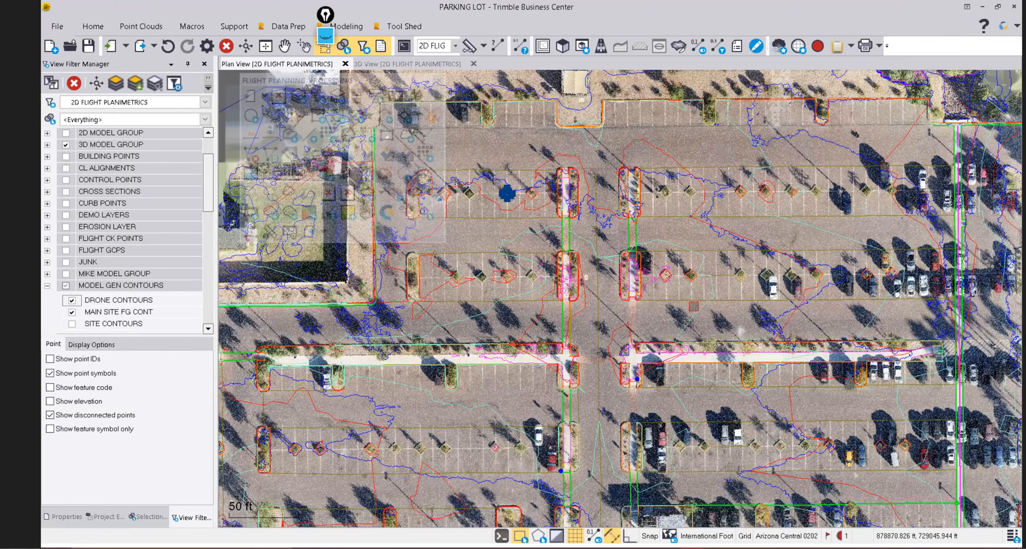
scroll(694, 307, down, 1)
middle_drag(694, 307, 779, 195)
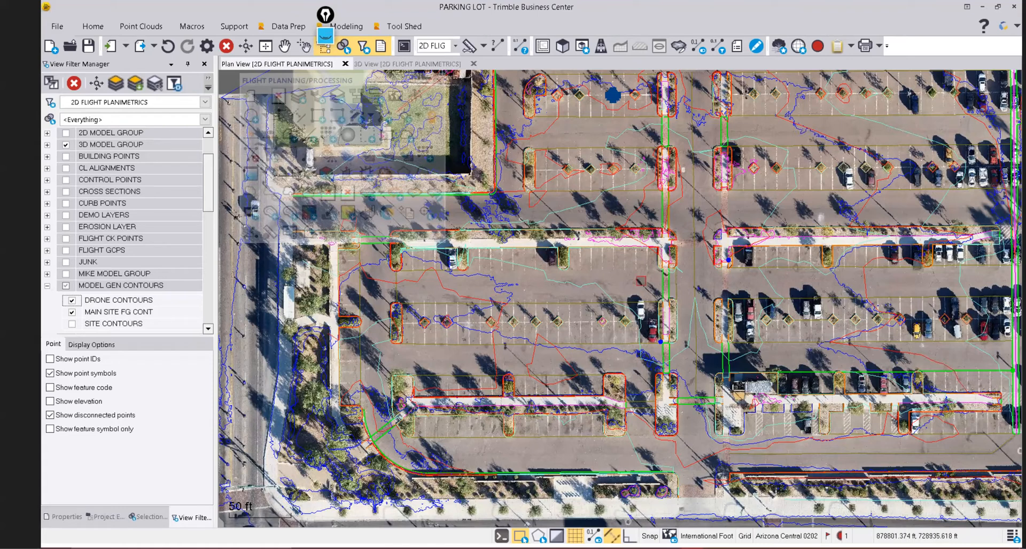
scroll(641, 280, down, 1)
middle_drag(641, 264, 632, 273)
click(72, 300)
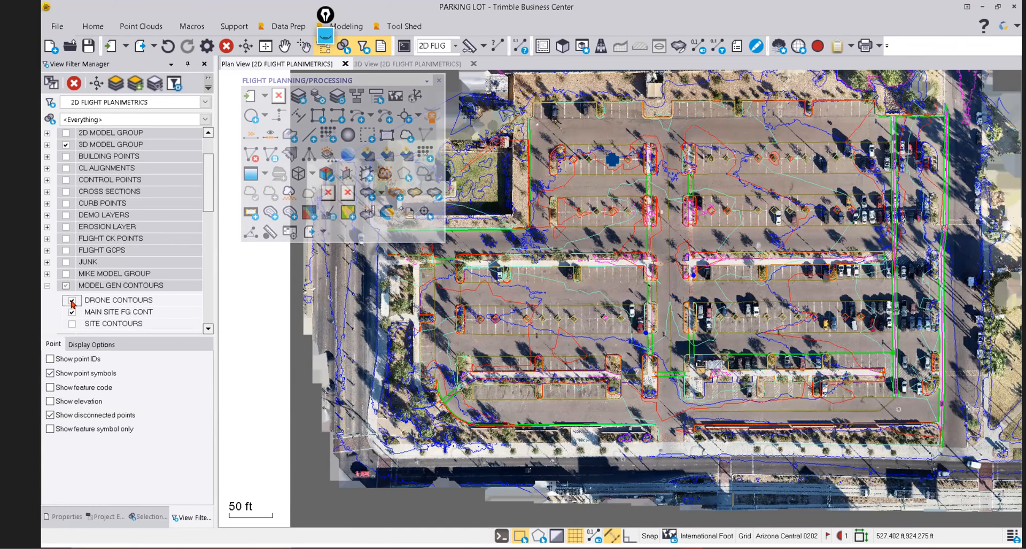
click(73, 313)
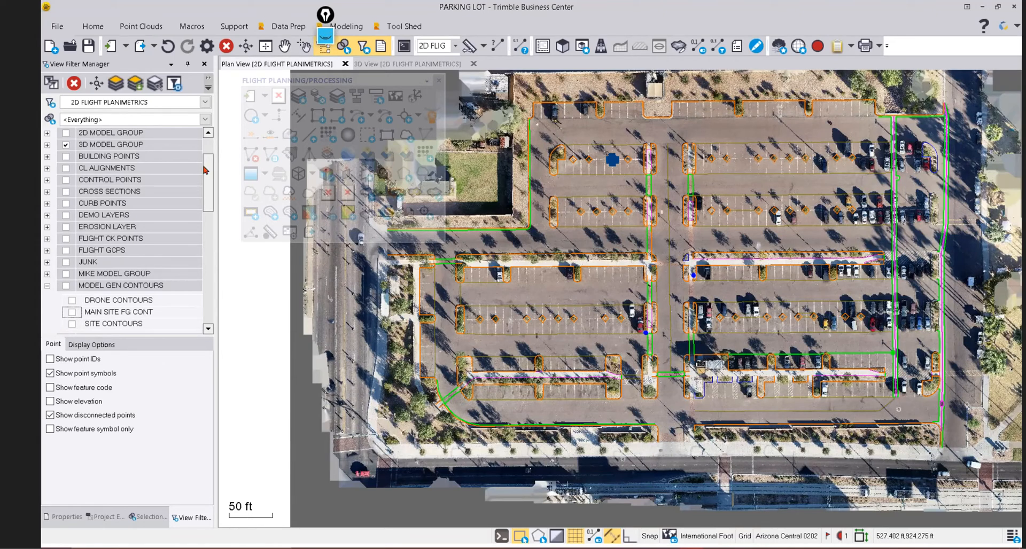
Apply the PLOTS view filter and pan across the upper parking rows.
click(205, 102)
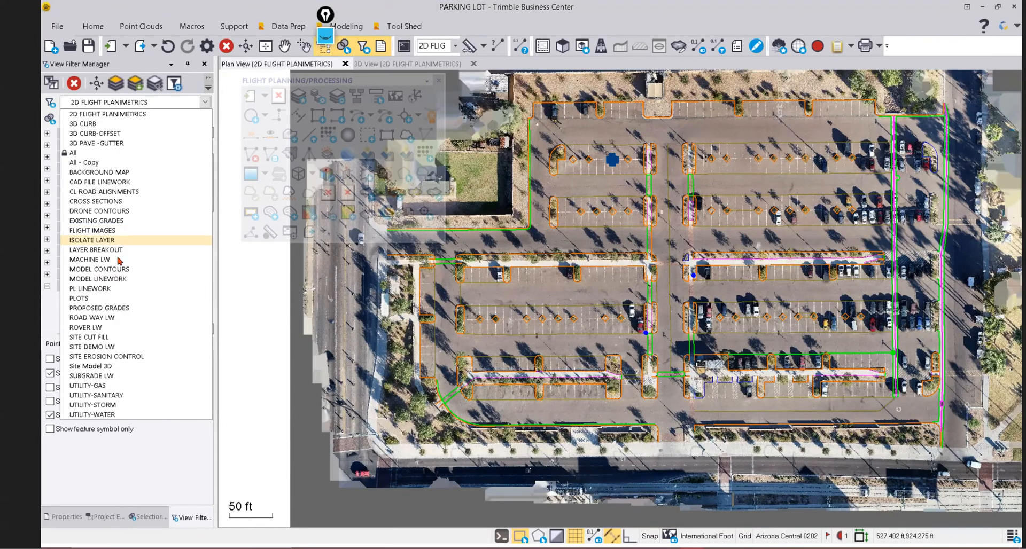
click(98, 298)
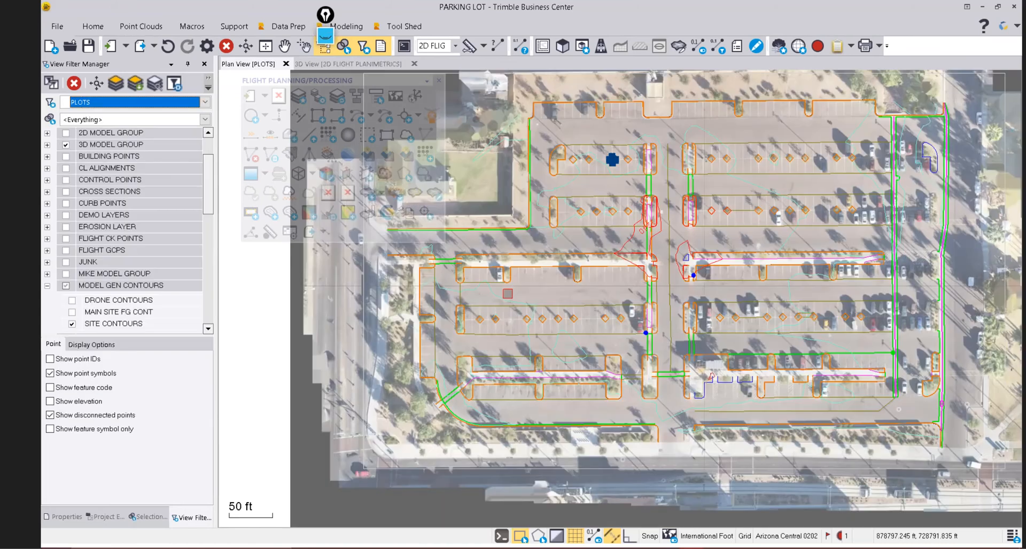
scroll(711, 148, up, 3)
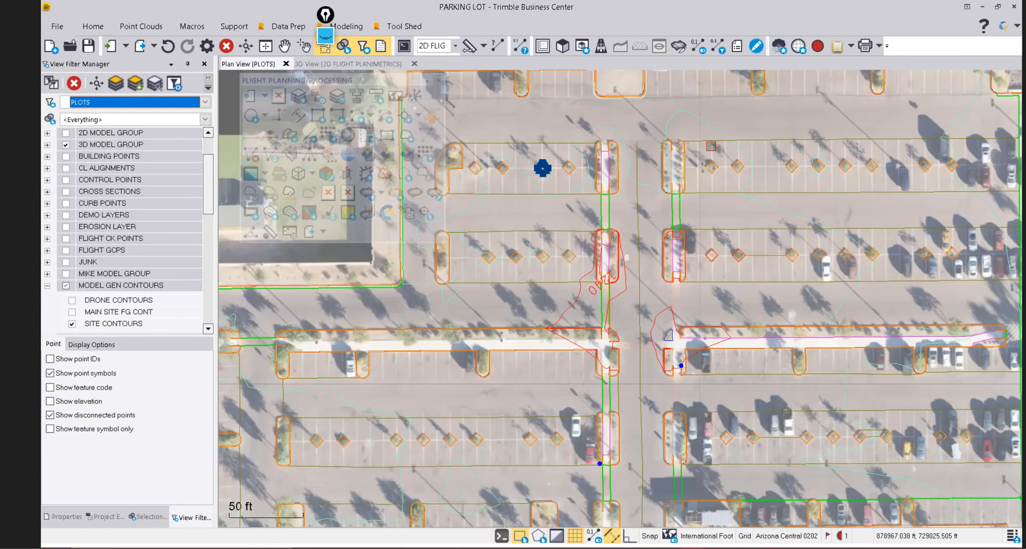
middle_drag(594, 218, 619, 221)
scroll(614, 178, up, 3)
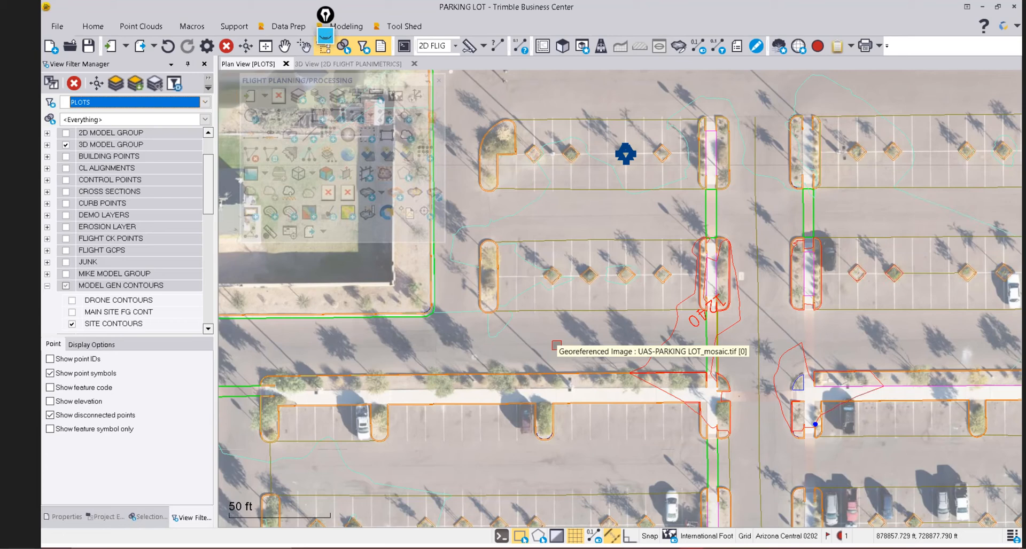
scroll(556, 345, down, 2)
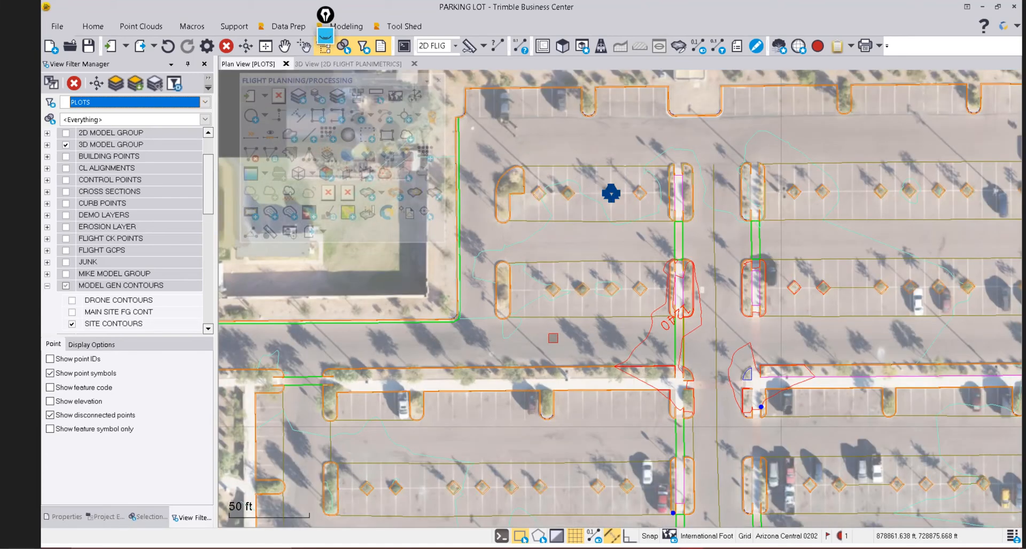
middle_drag(656, 357, 658, 239)
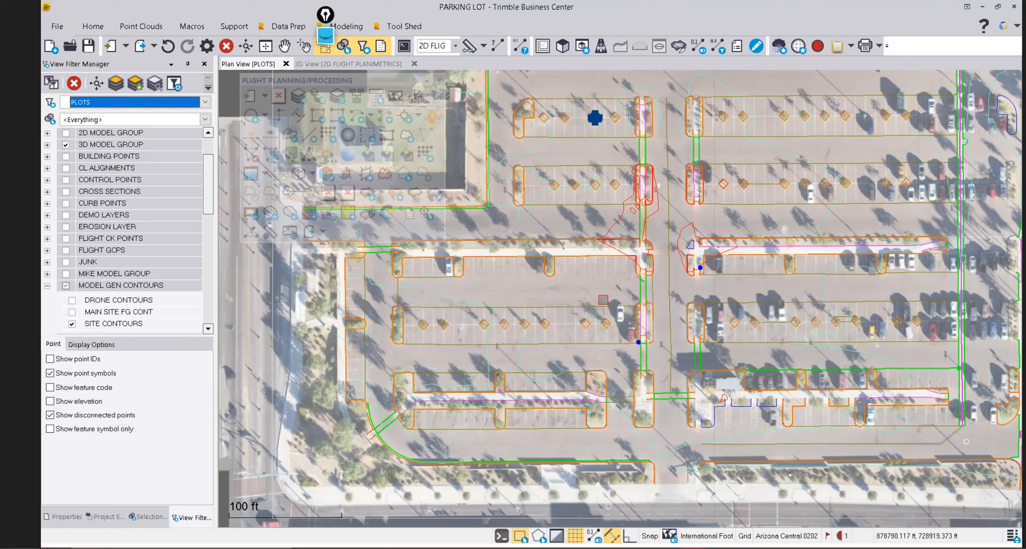
Show the Project Explorer with Plan Sets expanded, listing the eight 24 x 36 sheet layouts.
scroll(603, 300, down, 1)
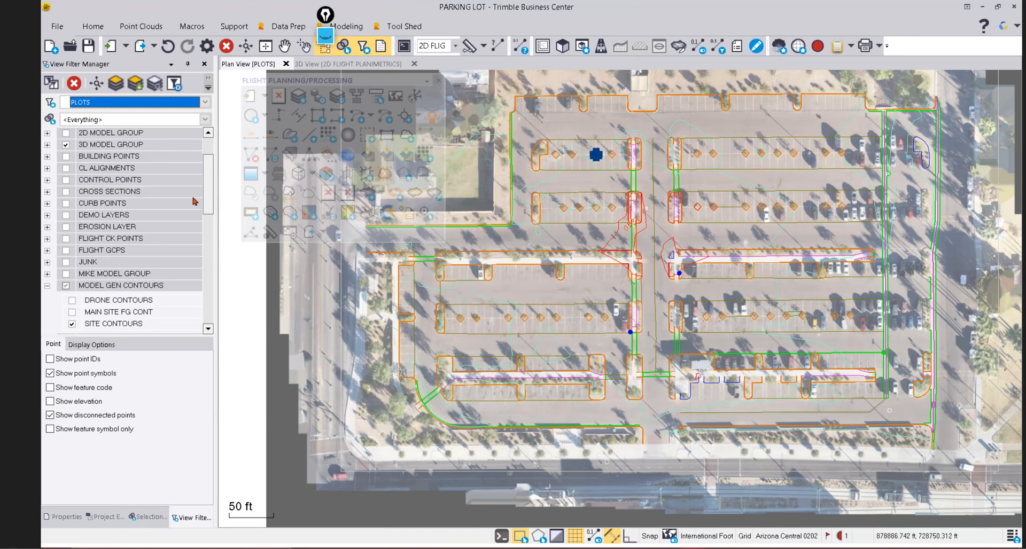
drag(208, 205, 198, 338)
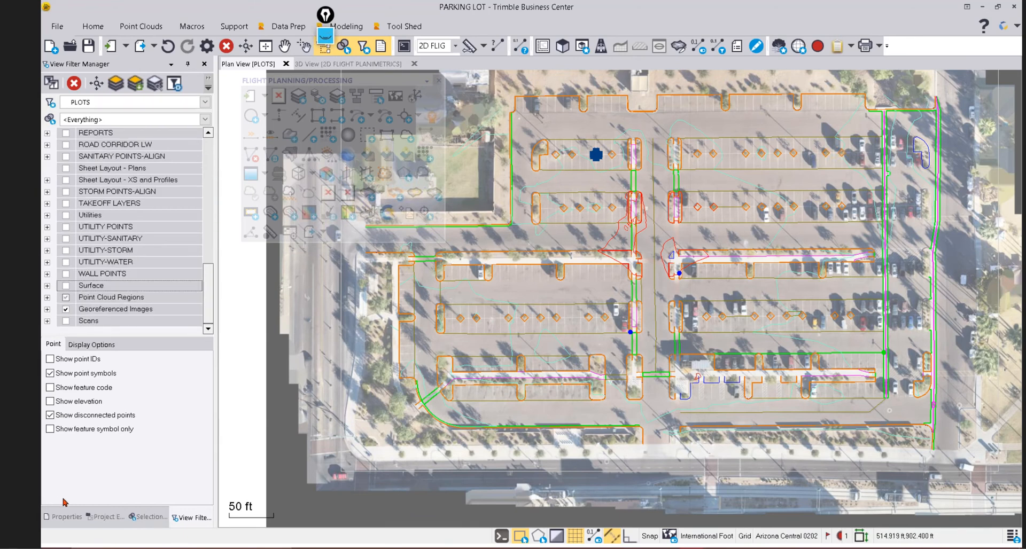
click(92, 518)
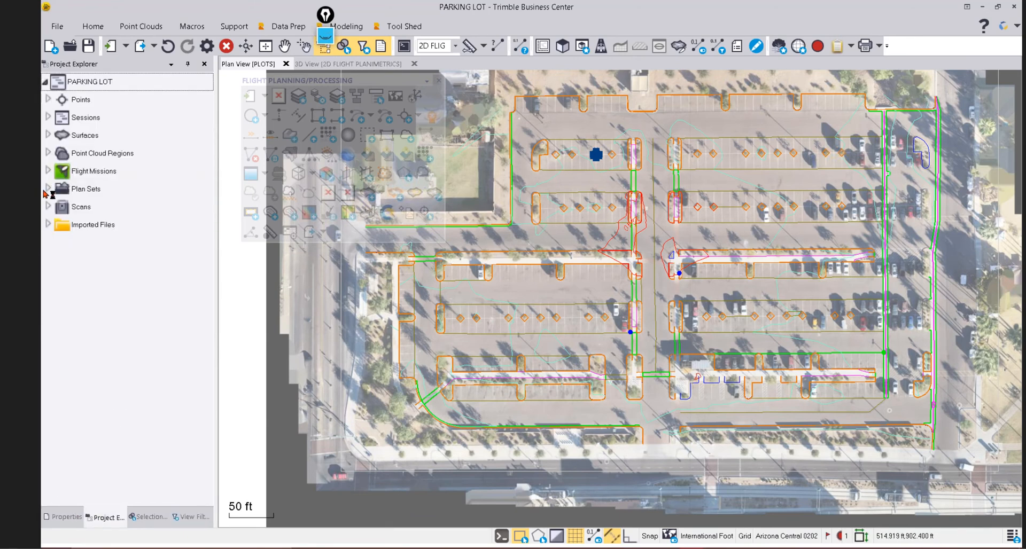
click(48, 189)
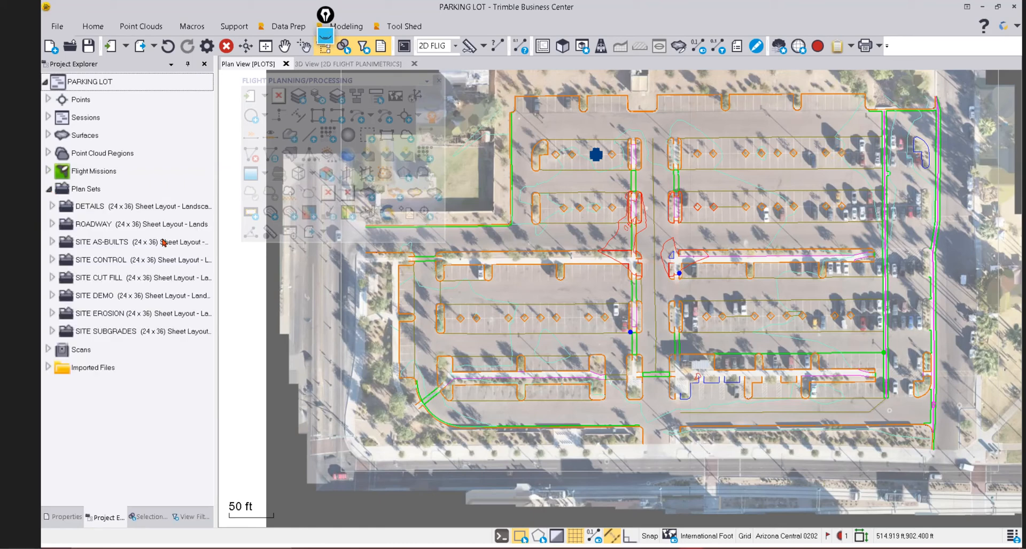
Open SITE AS-BUILTS Plan Sheet (Master) Sheet 1 in a new sheet view with the All filter.
click(52, 243)
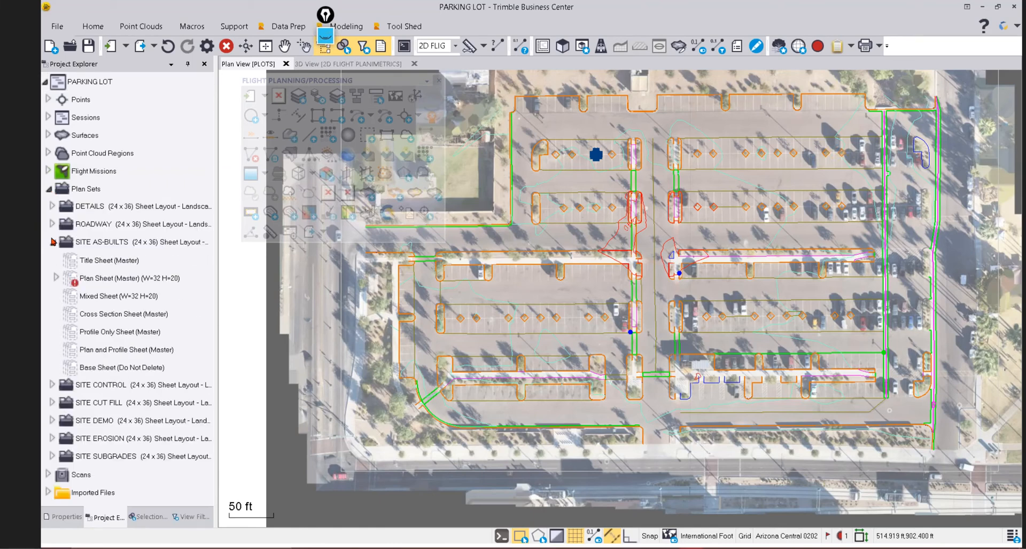
click(56, 278)
right_click(97, 301)
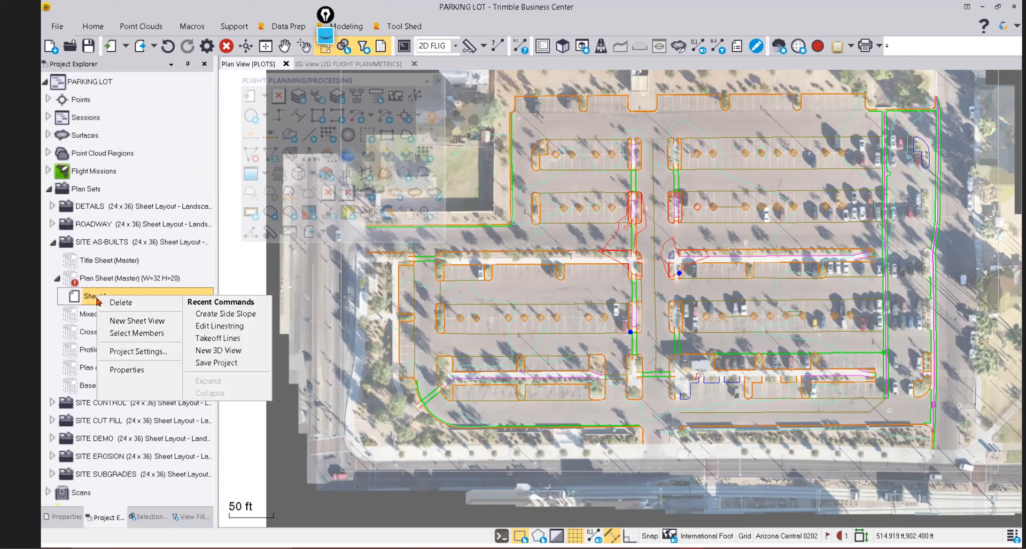
click(137, 321)
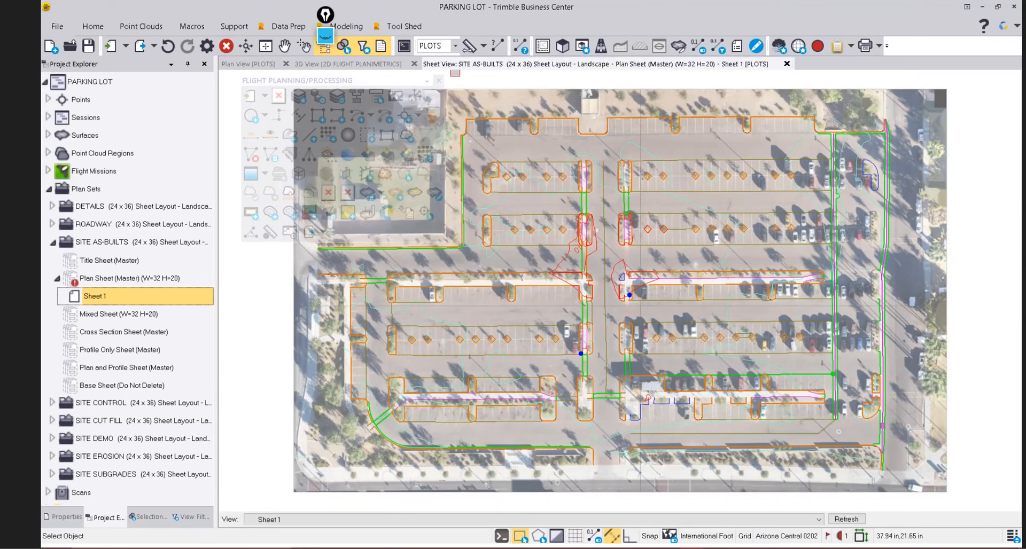
click(456, 46)
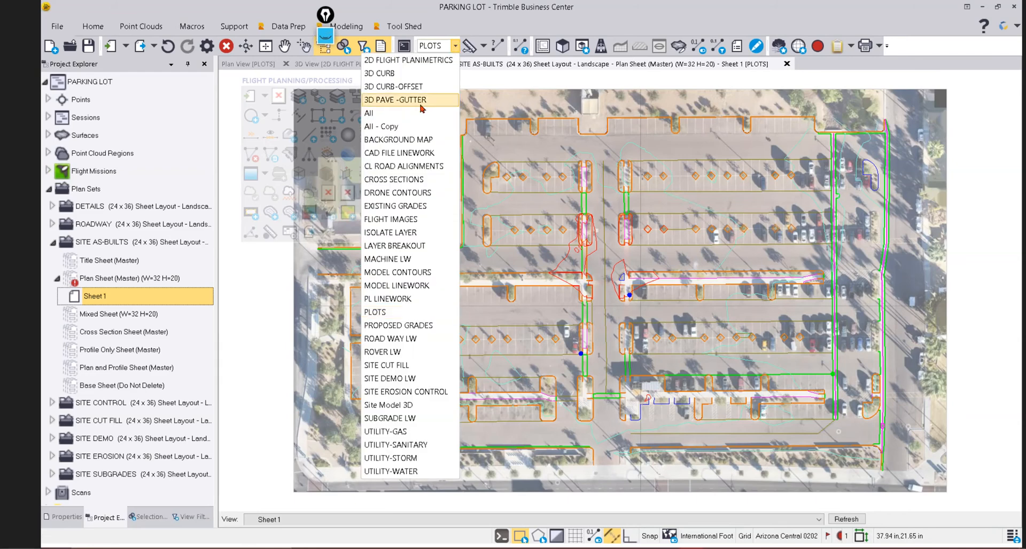
click(374, 113)
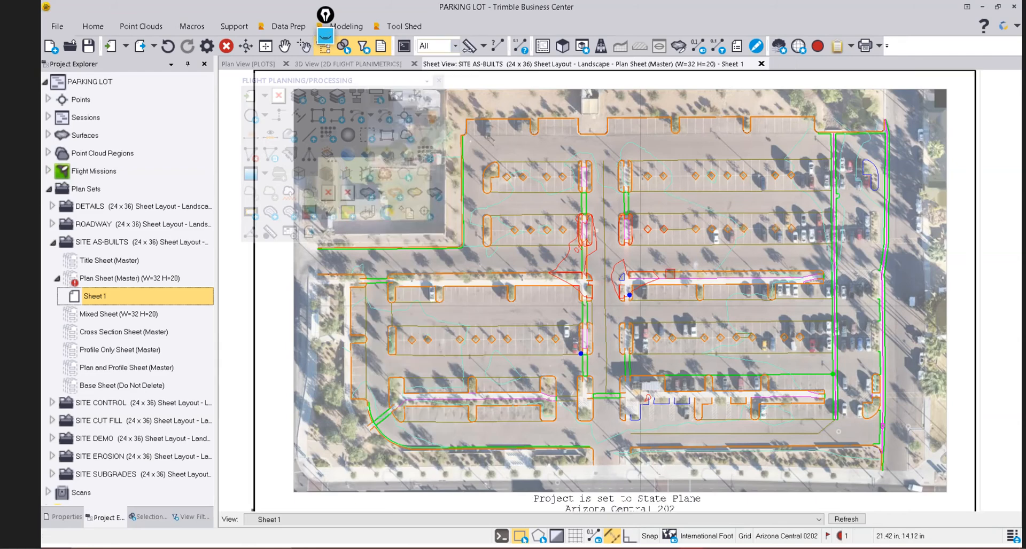
scroll(637, 347, up, 7)
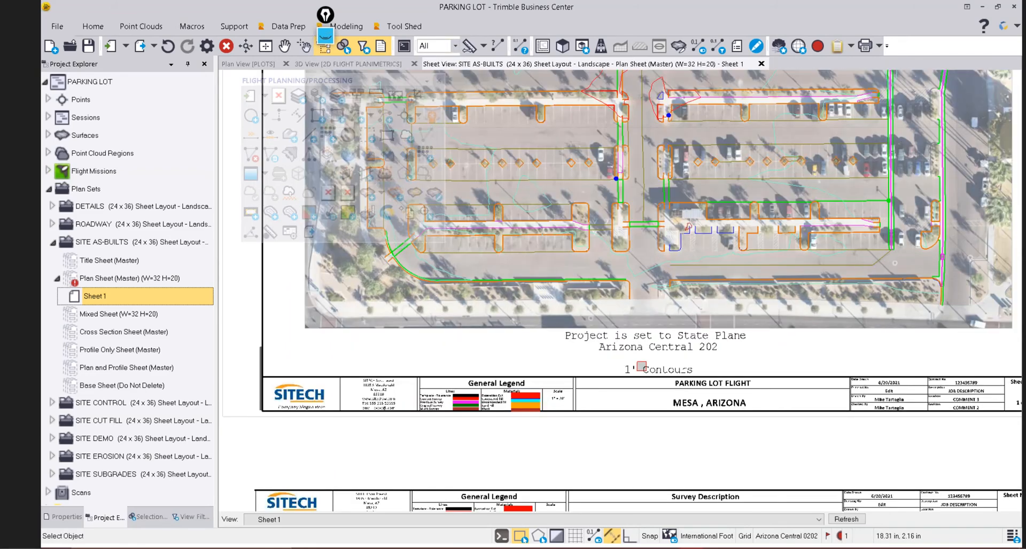
scroll(593, 252, down, 5)
middle_drag(669, 137, 667, 164)
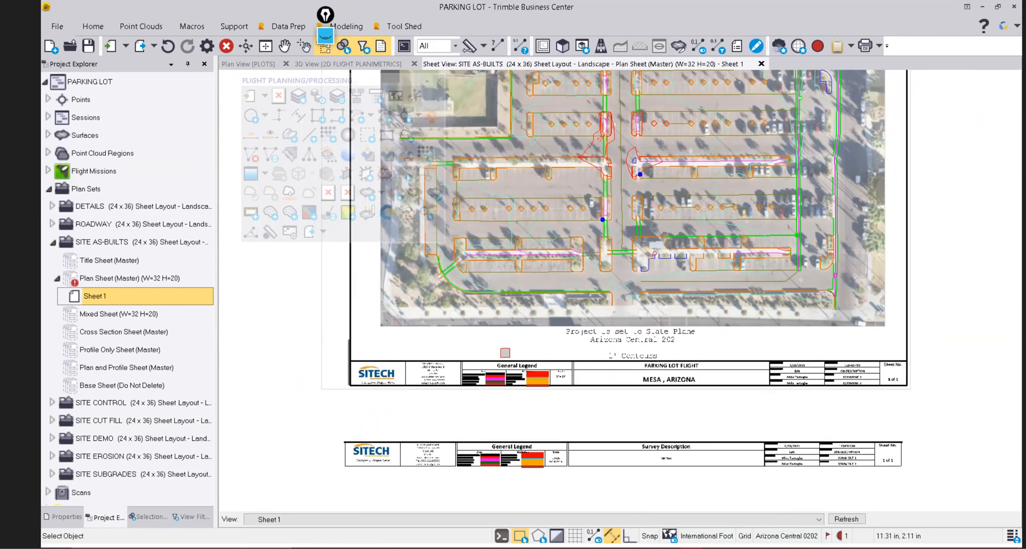
scroll(580, 353, up, 3)
scroll(595, 343, up, 2)
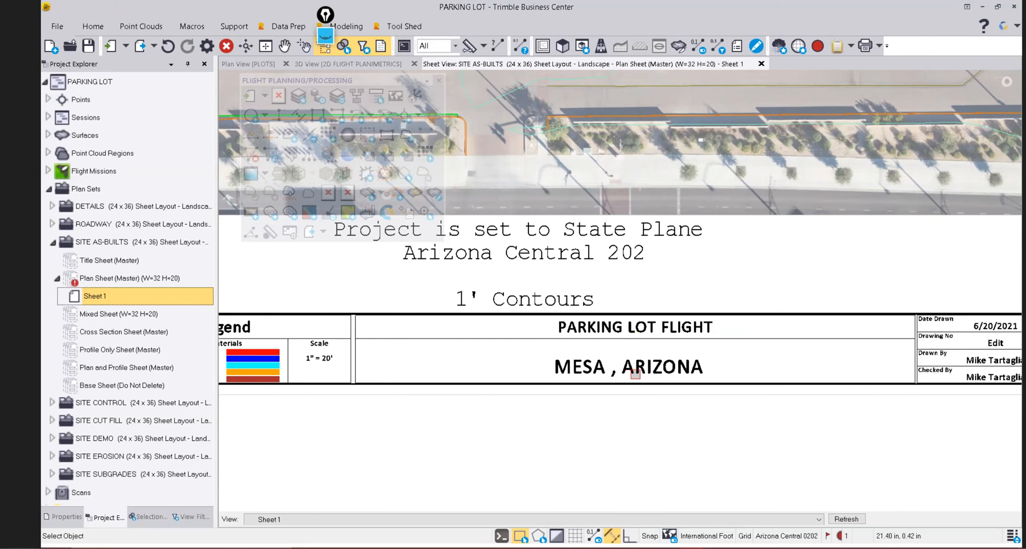
scroll(687, 363, down, 2)
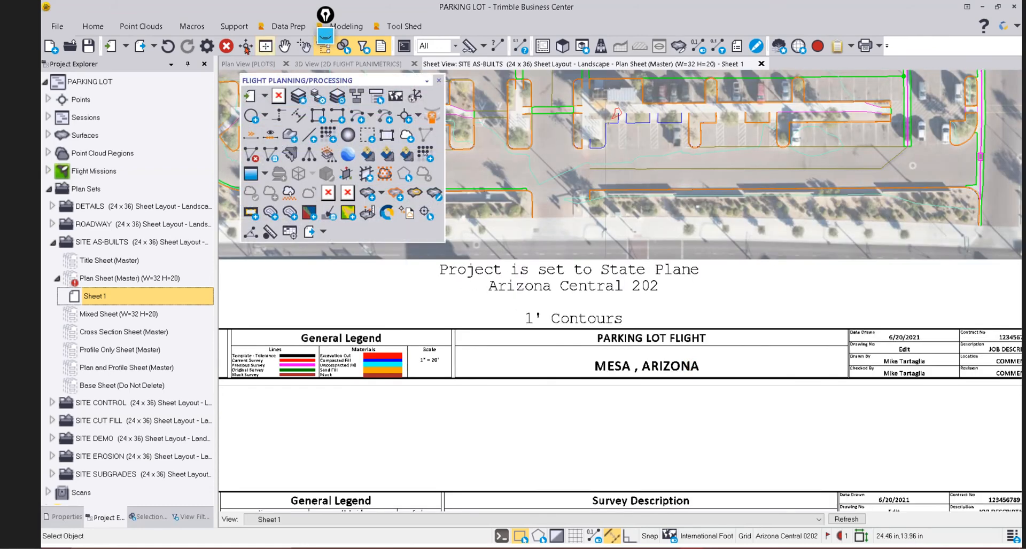
Check the project settings, then zoom around Sheet 1 to review the title block.
click(206, 46)
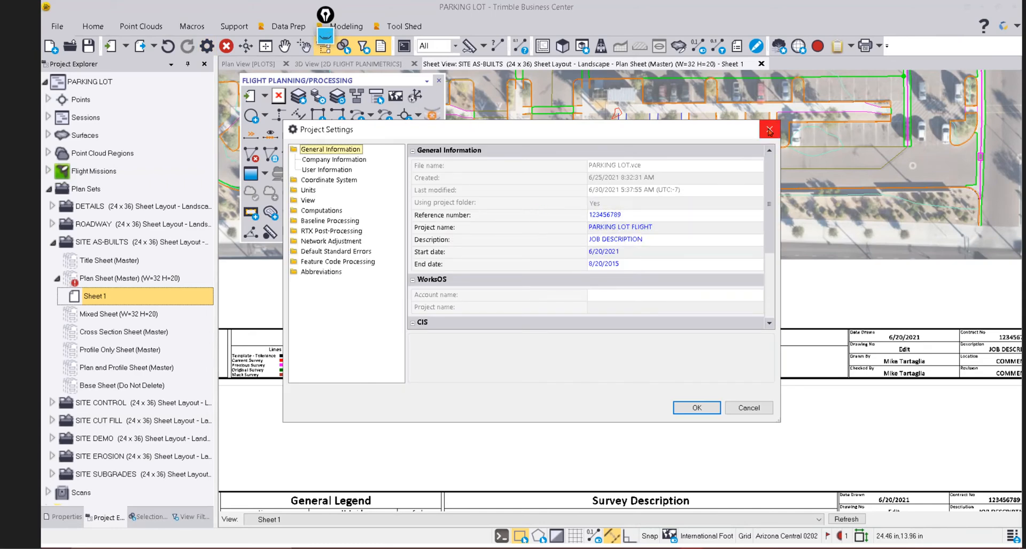
click(769, 132)
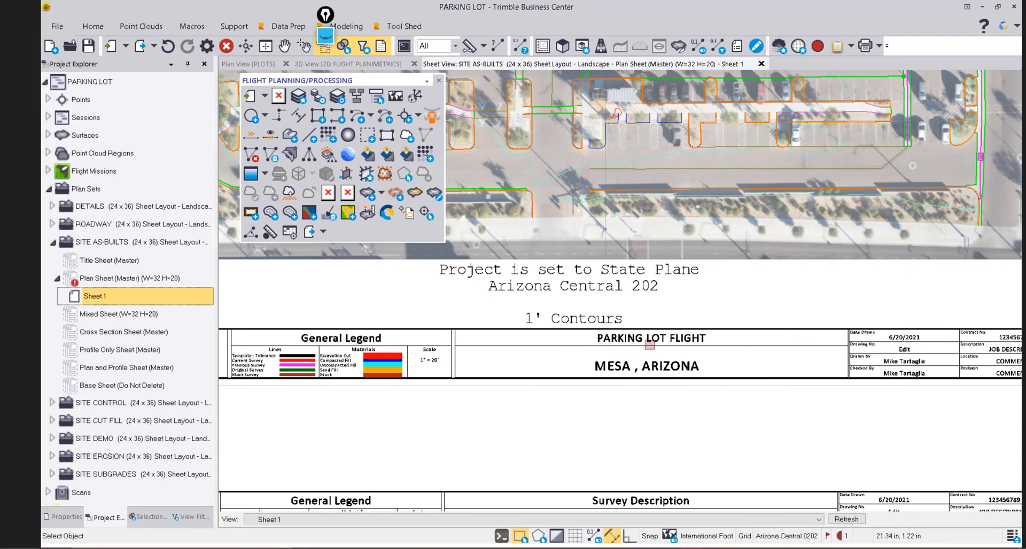
scroll(858, 413, up, 5)
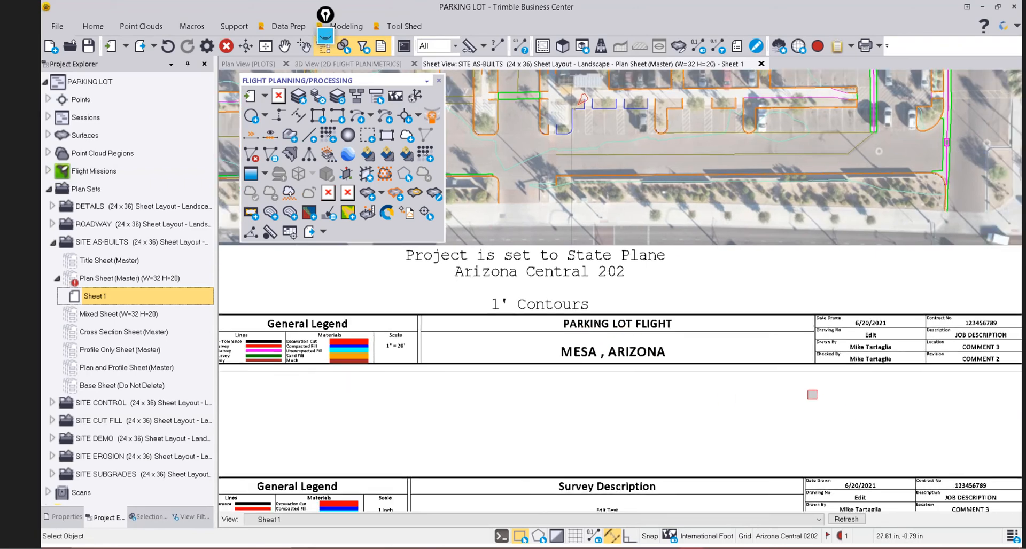
scroll(866, 296, down, 3)
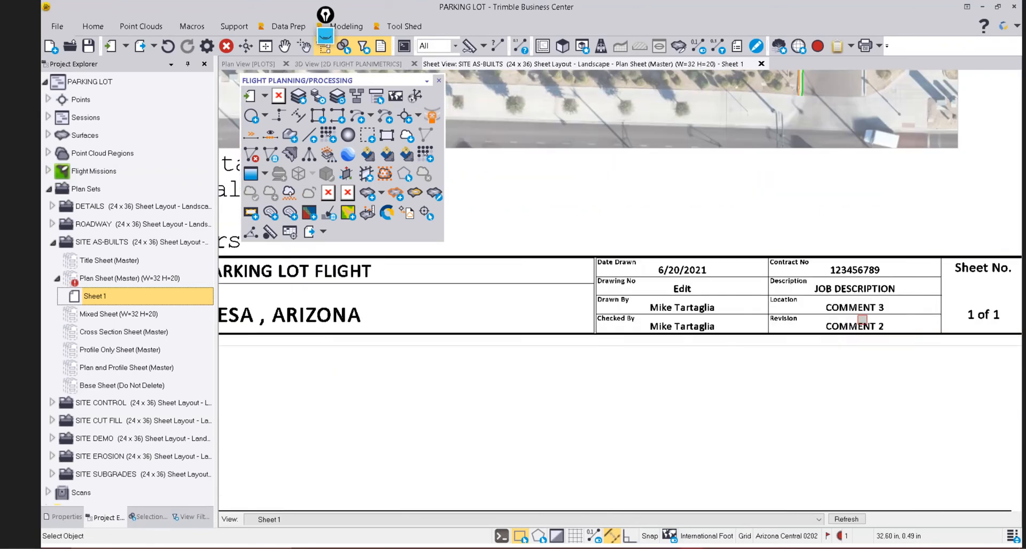
scroll(428, 347, down, 3)
scroll(429, 339, up, 5)
scroll(429, 339, down, 2)
scroll(487, 375, up, 1)
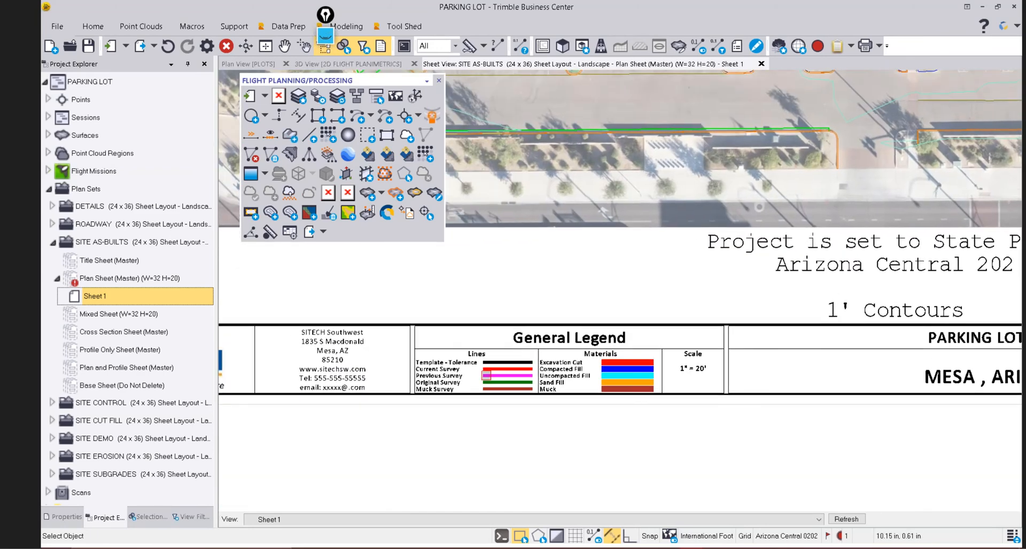
Review the sheet's legend and bring up the list of available toolbars.
scroll(476, 371, up, 2)
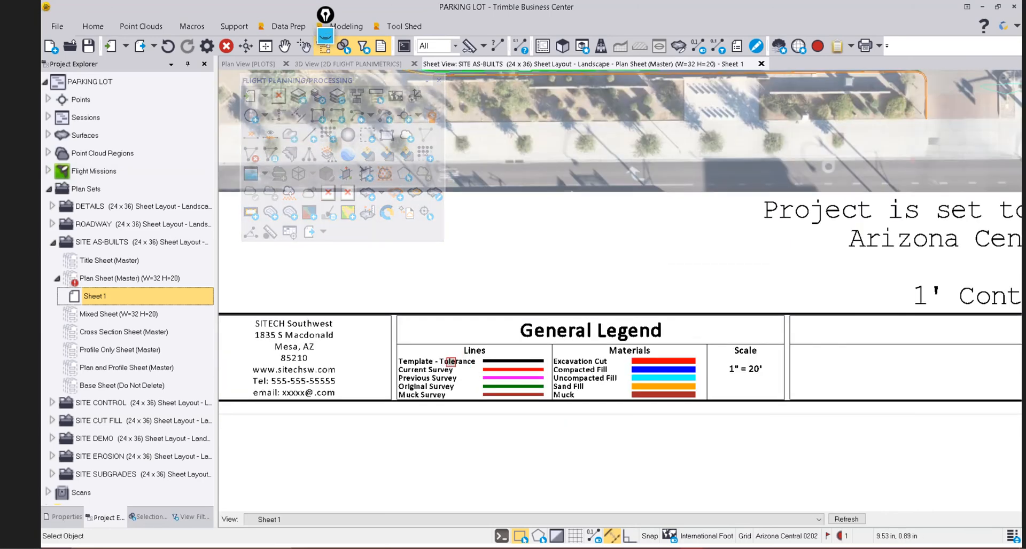
scroll(554, 334, down, 3)
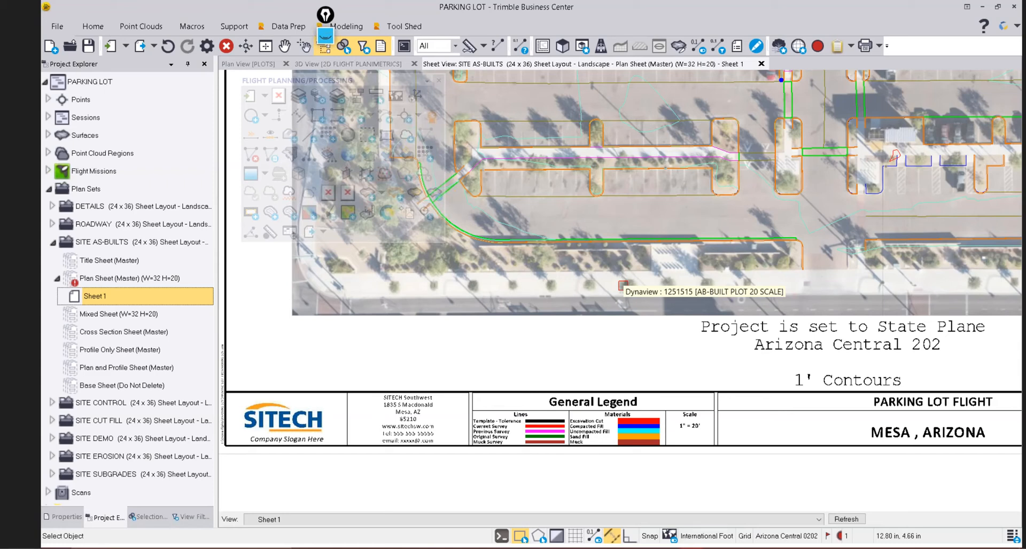
scroll(407, 438, up, 4)
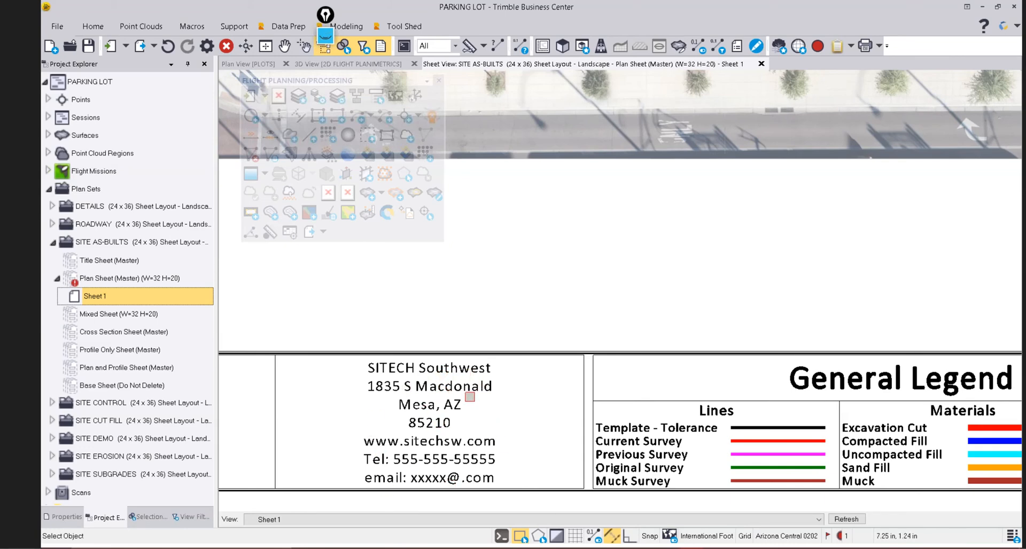
scroll(469, 397, down, 4)
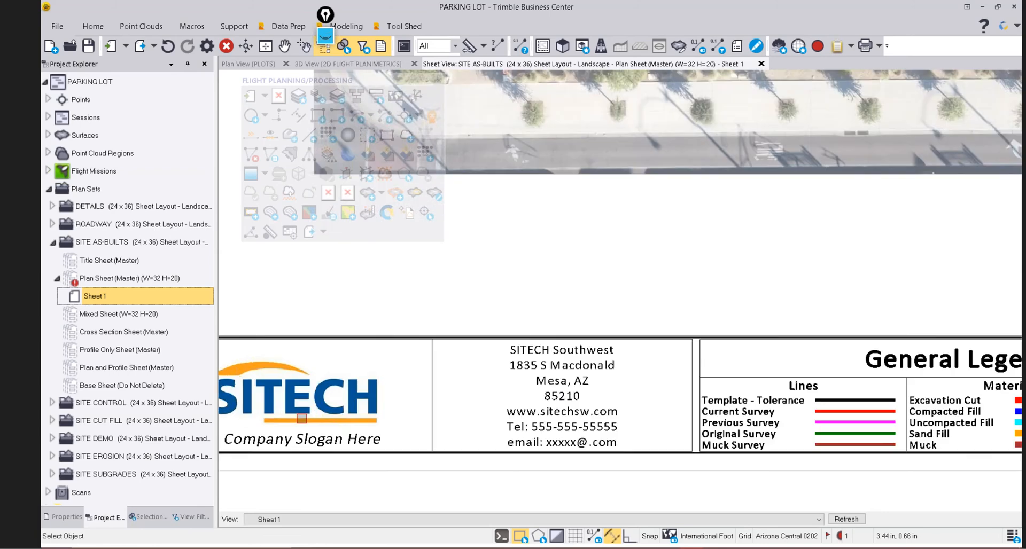
scroll(300, 418, down, 3)
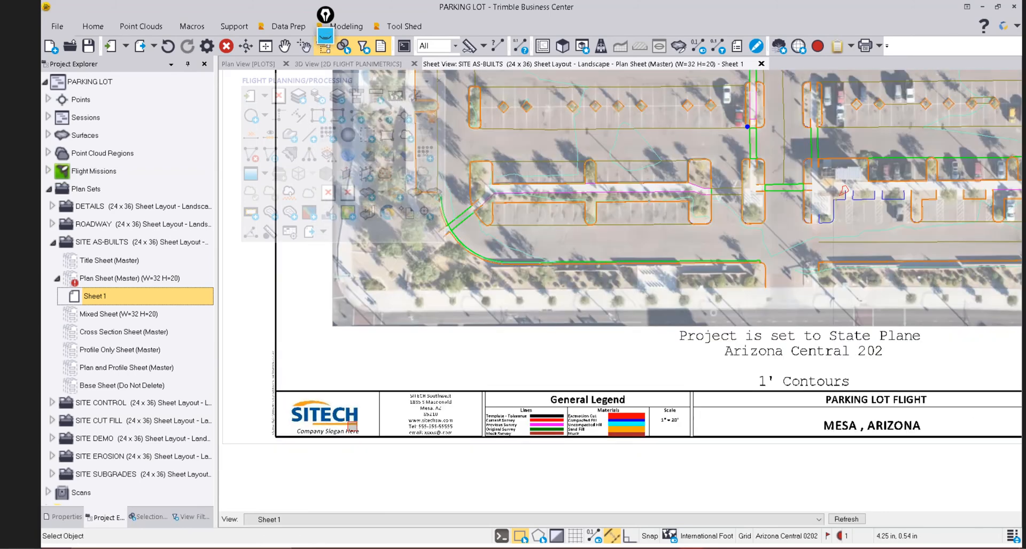
scroll(351, 428, down, 3)
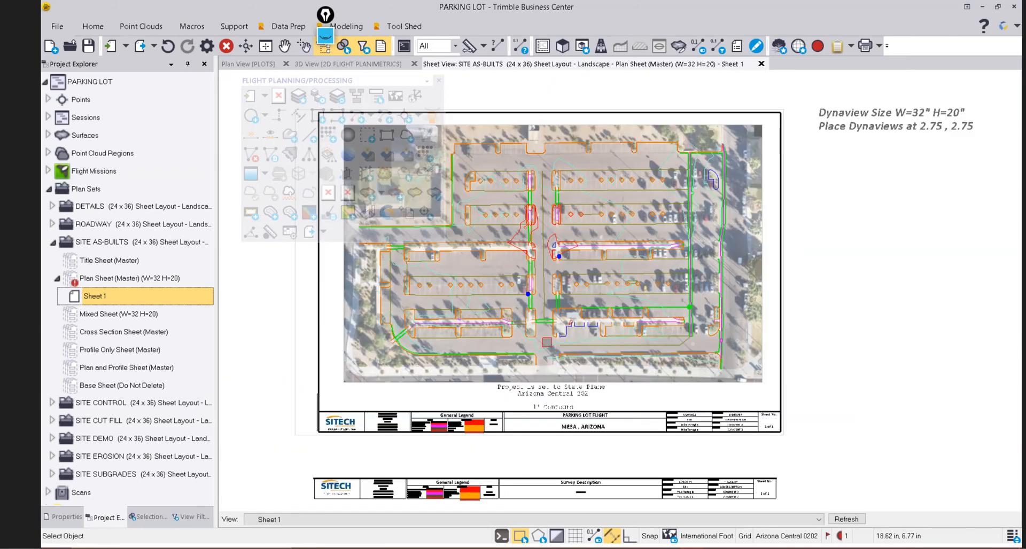
right_click(950, 43)
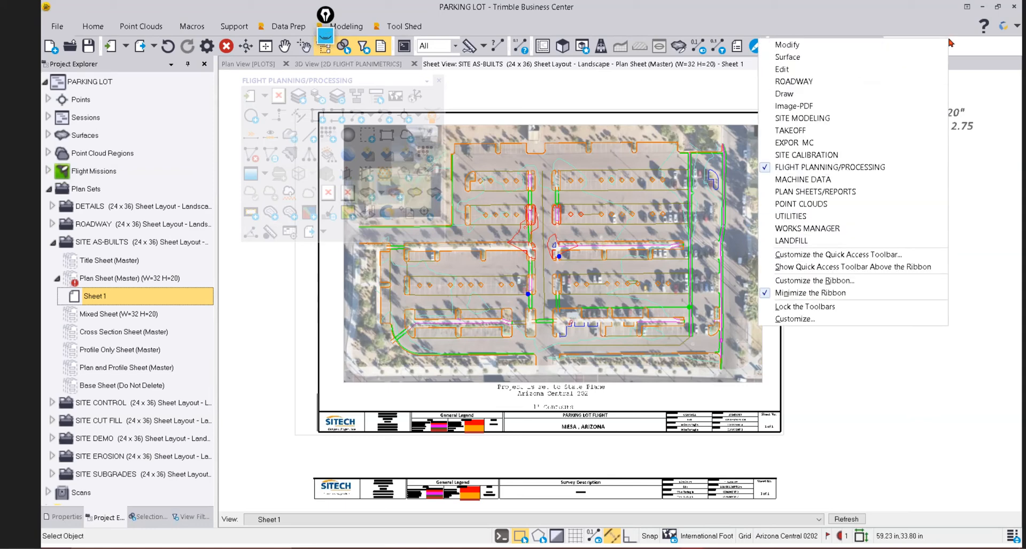
Enable the PLAN SHEETS/REPORTS floating toolbar from the toolbar context menu.
click(817, 192)
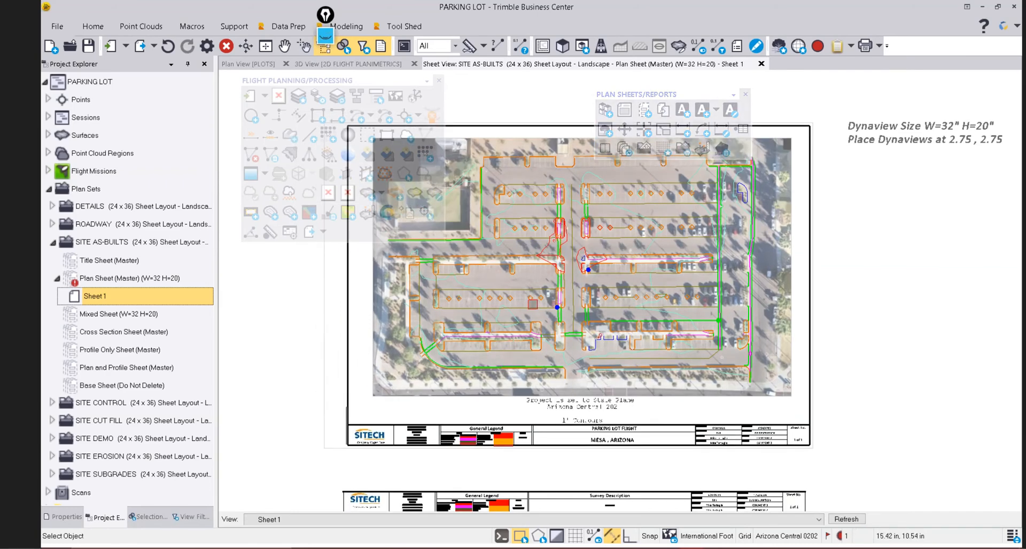
scroll(535, 206, up, 1)
scroll(534, 204, up, 1)
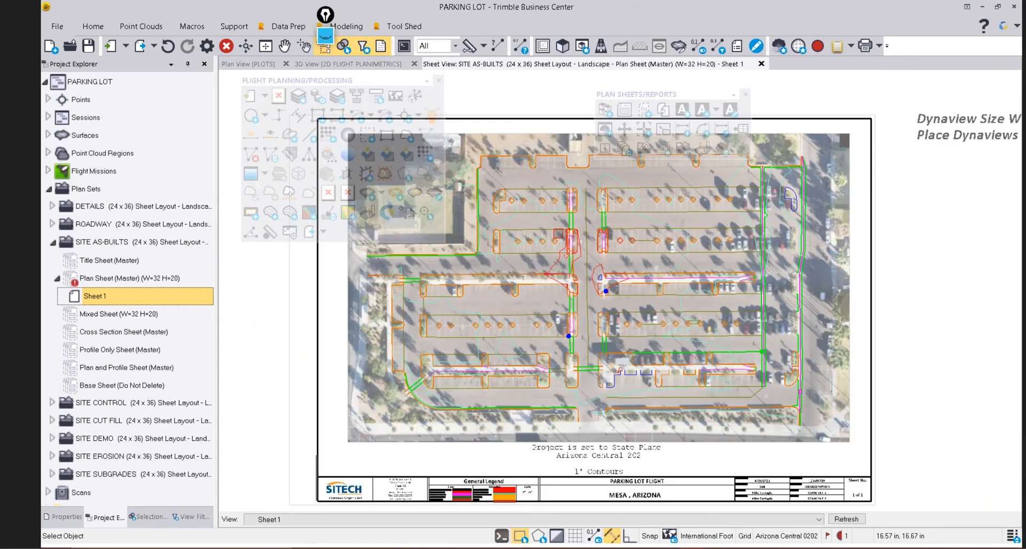
middle_drag(490, 318, 506, 314)
scroll(483, 310, up, 5)
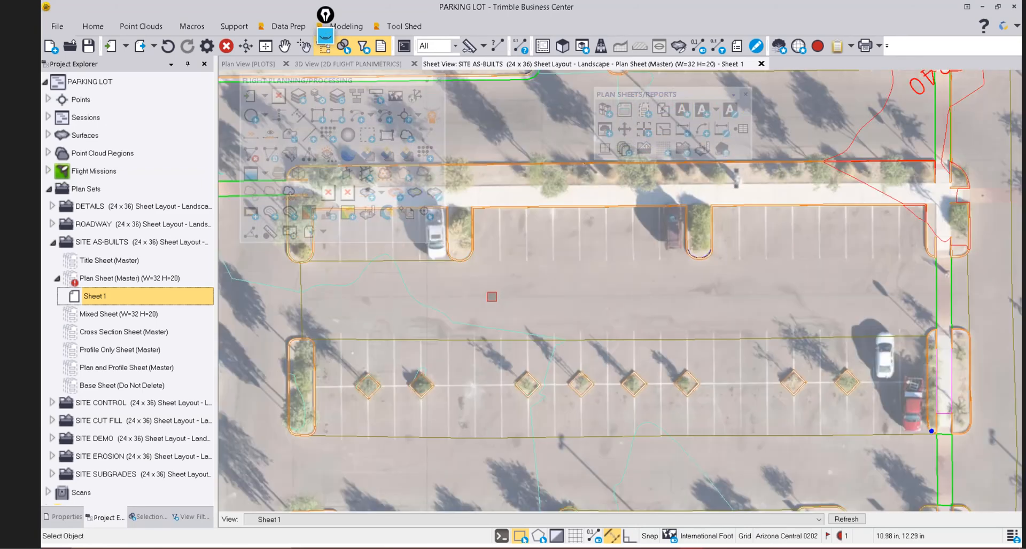
scroll(431, 312, down, 3)
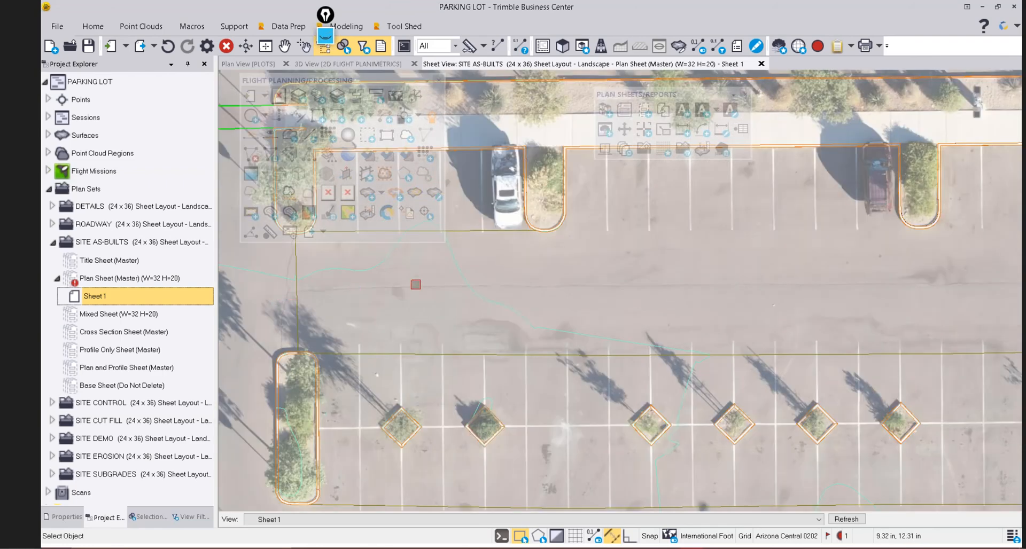
scroll(650, 282, down, 4)
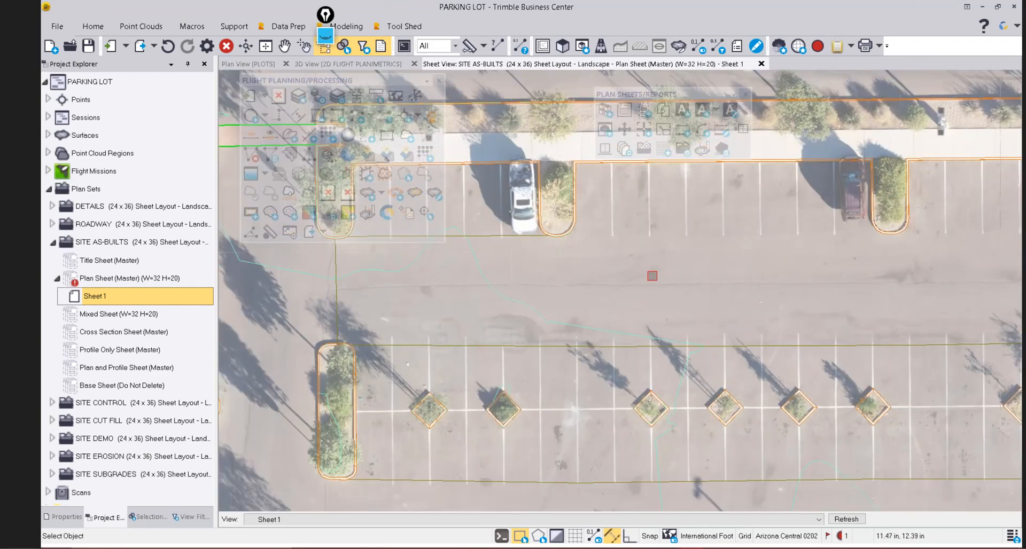
middle_drag(664, 291, 556, 280)
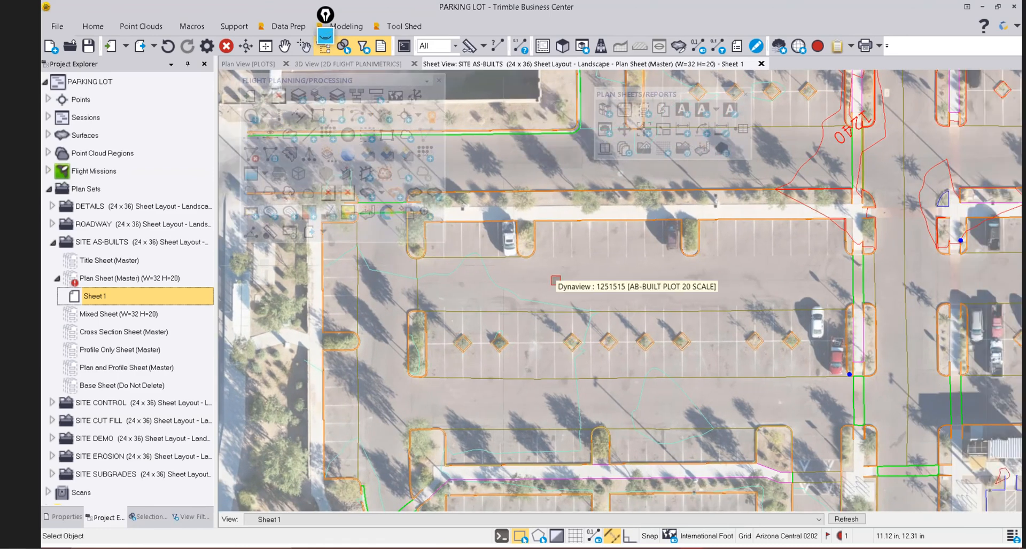
scroll(556, 280, down, 2)
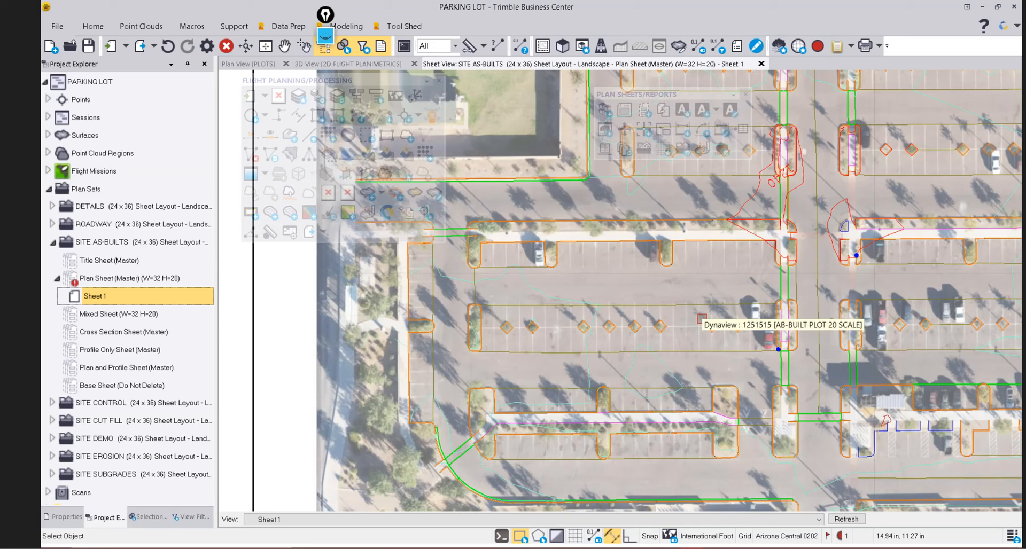
scroll(451, 314, down, 3)
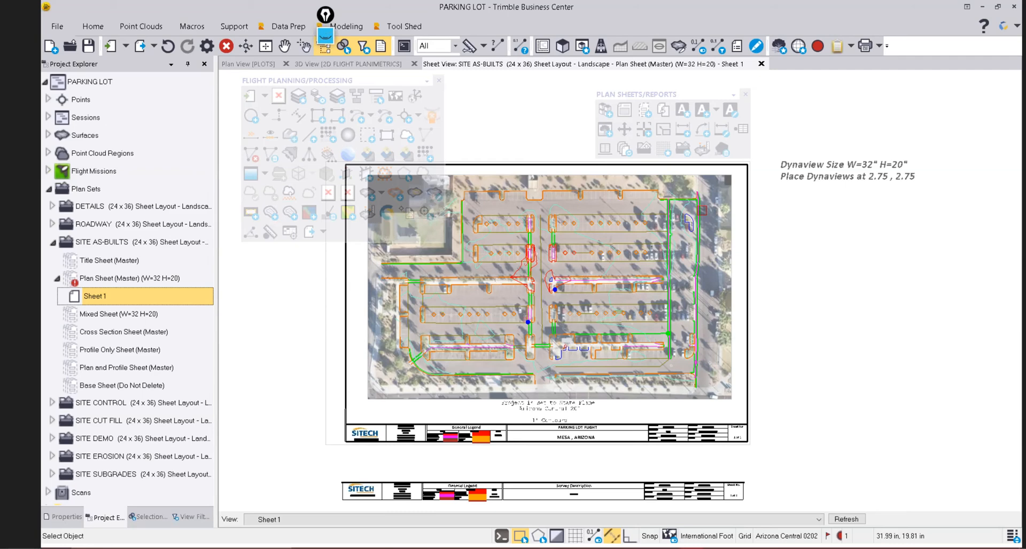
Shrink the orthomosaic dynaview from its top-left grip and move it higher, clear of the project notes.
click(684, 220)
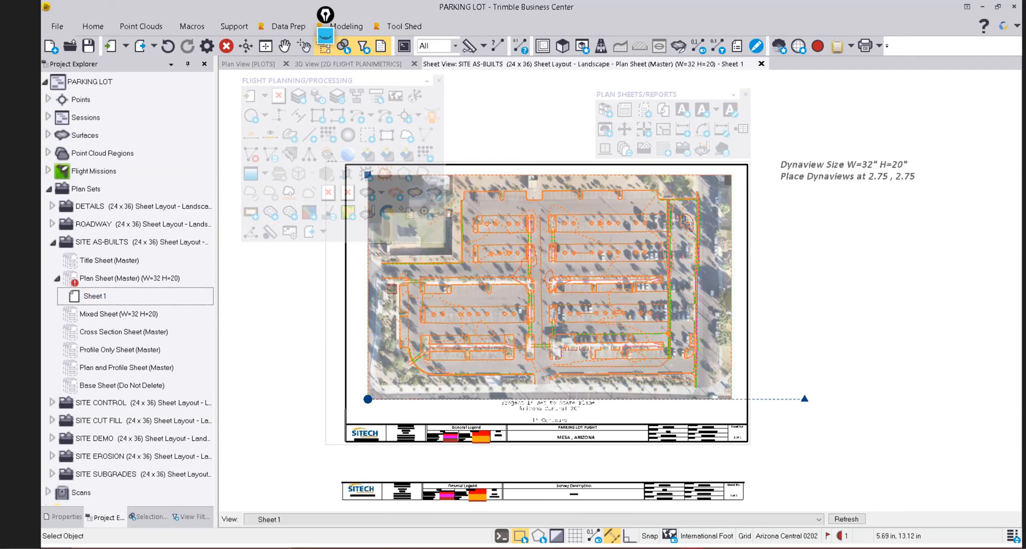
drag(326, 80, 221, 97)
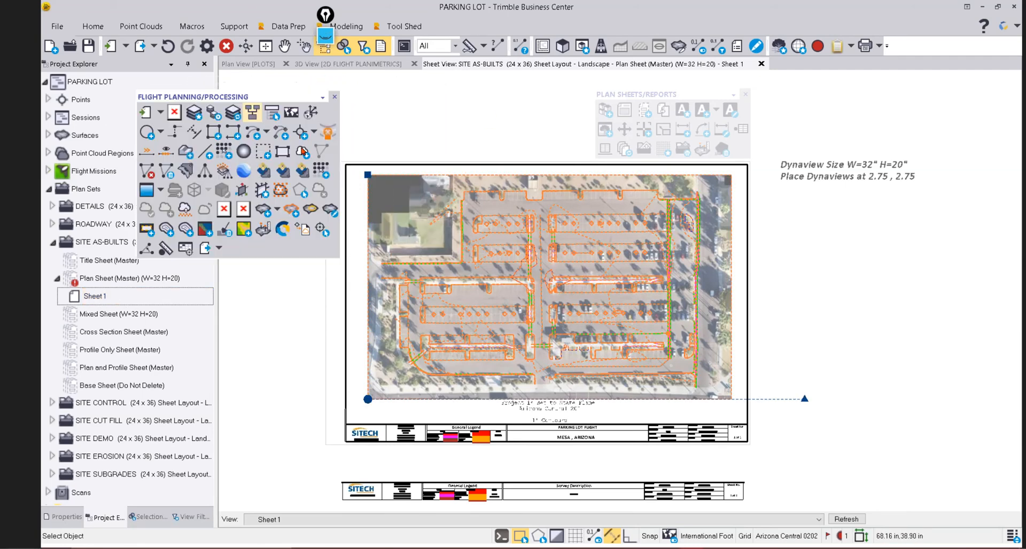
drag(367, 175, 426, 230)
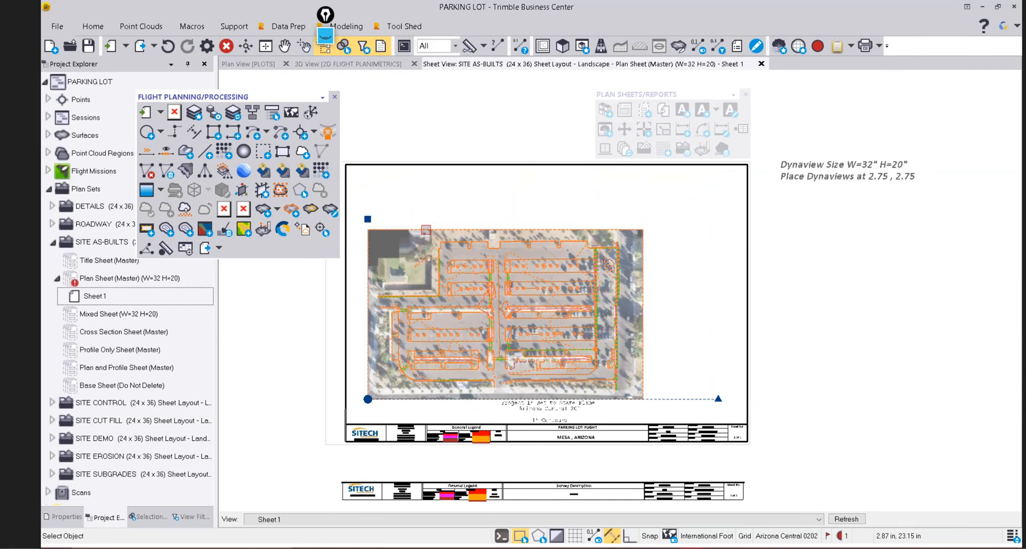
click(368, 399)
click(364, 365)
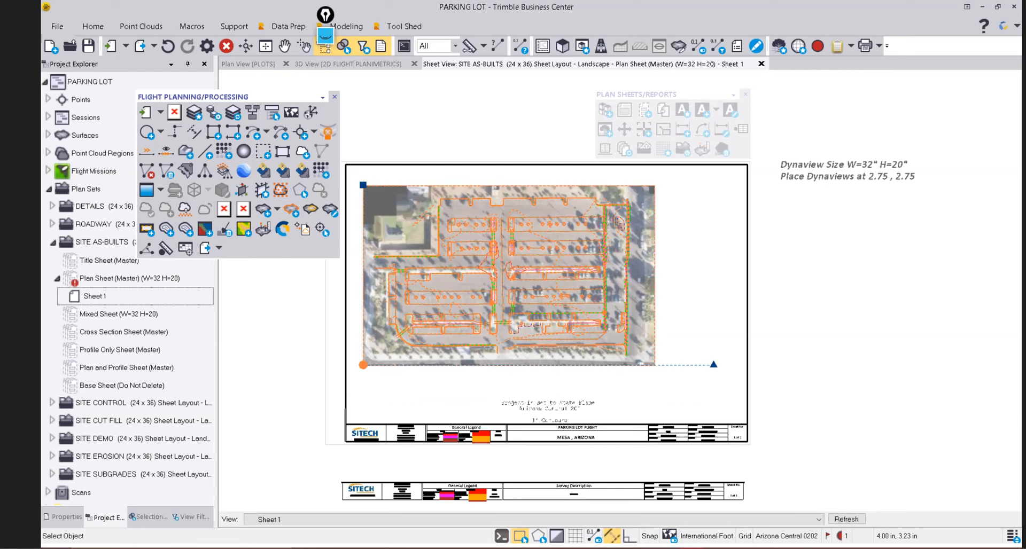
click(692, 193)
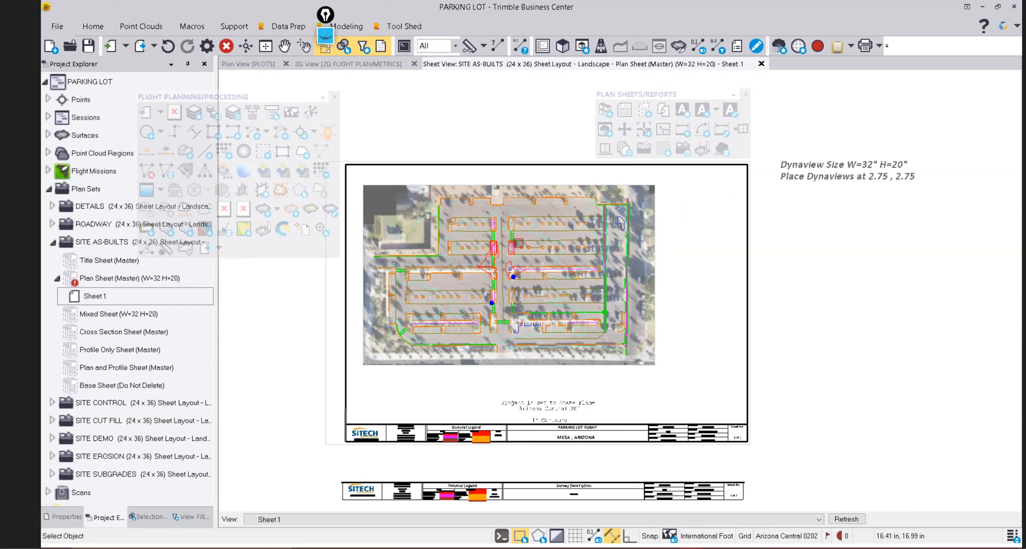
scroll(542, 238, up, 3)
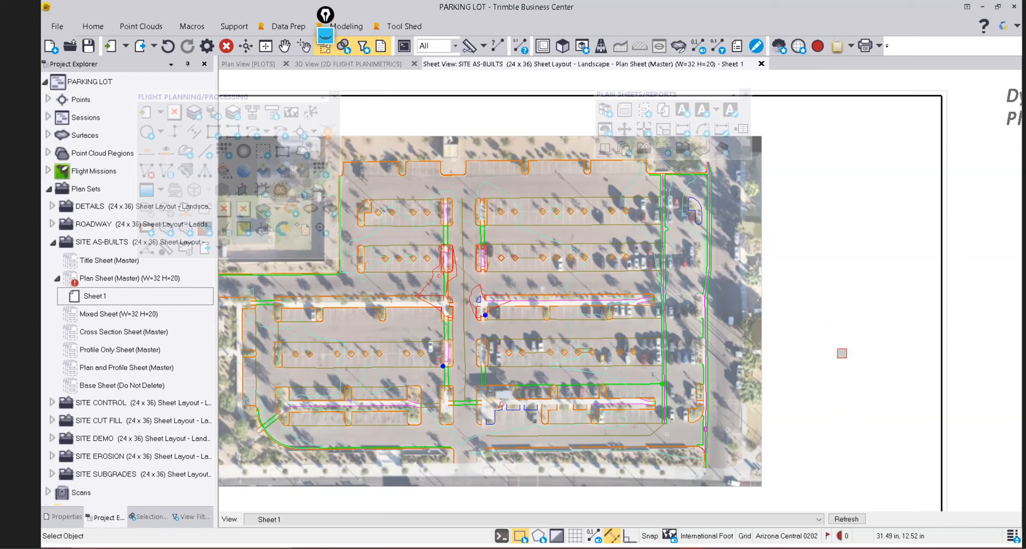
Zoom out to review the finished Sheet 1 with the parking-lot orthomosaic and linework.
scroll(842, 353, down, 2)
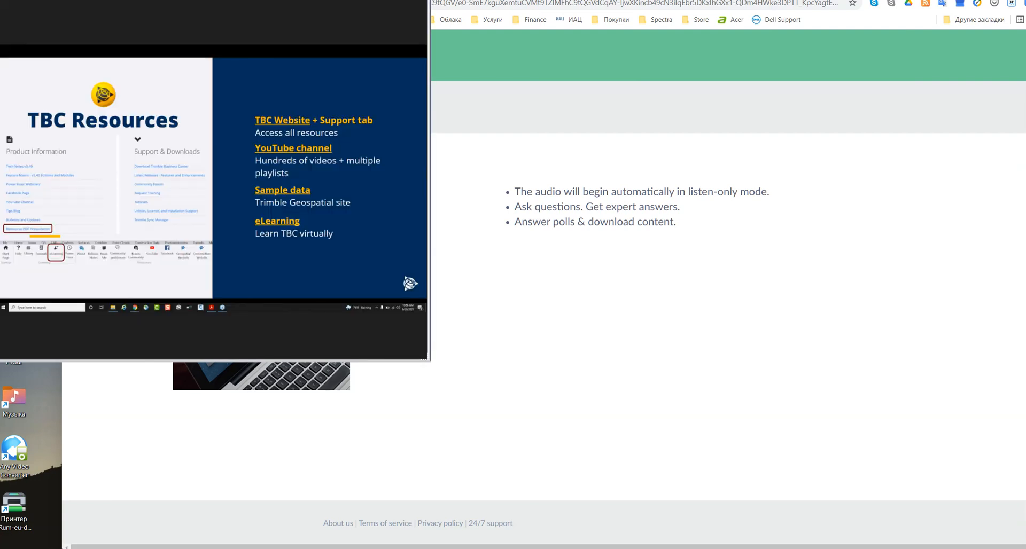
Enlarge the webinar window and advance to the Resources PDF Presentation slide.
drag(213, 361, 214, 548)
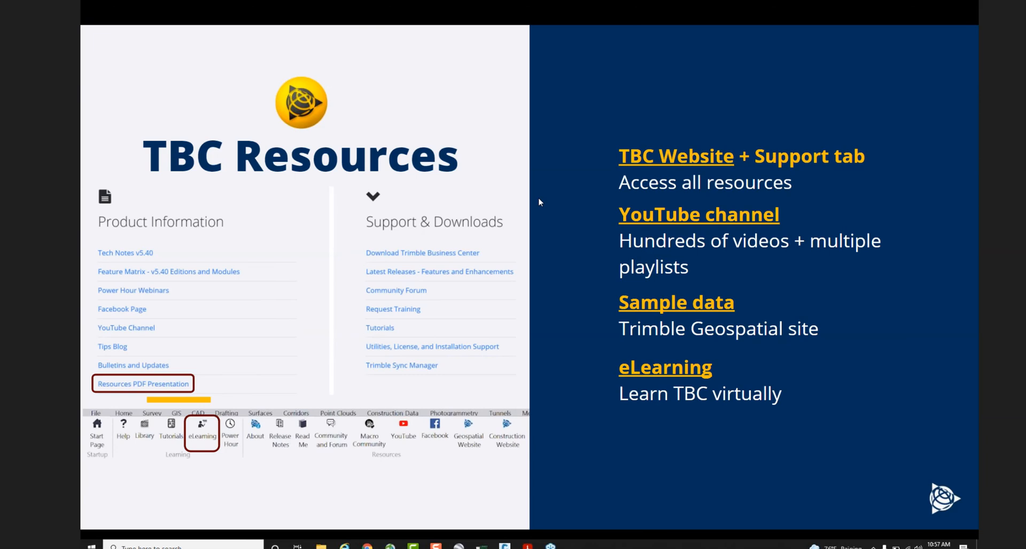
click(563, 239)
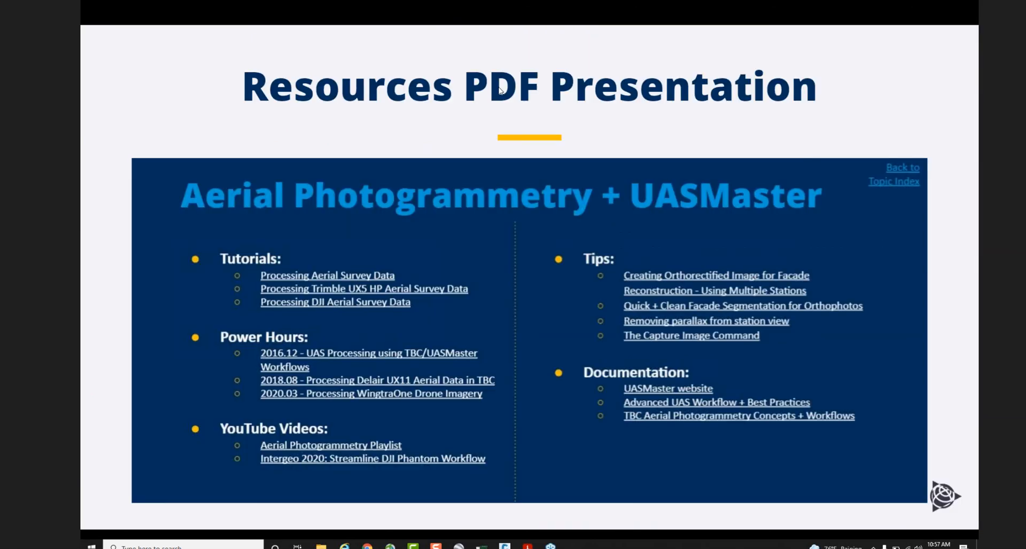